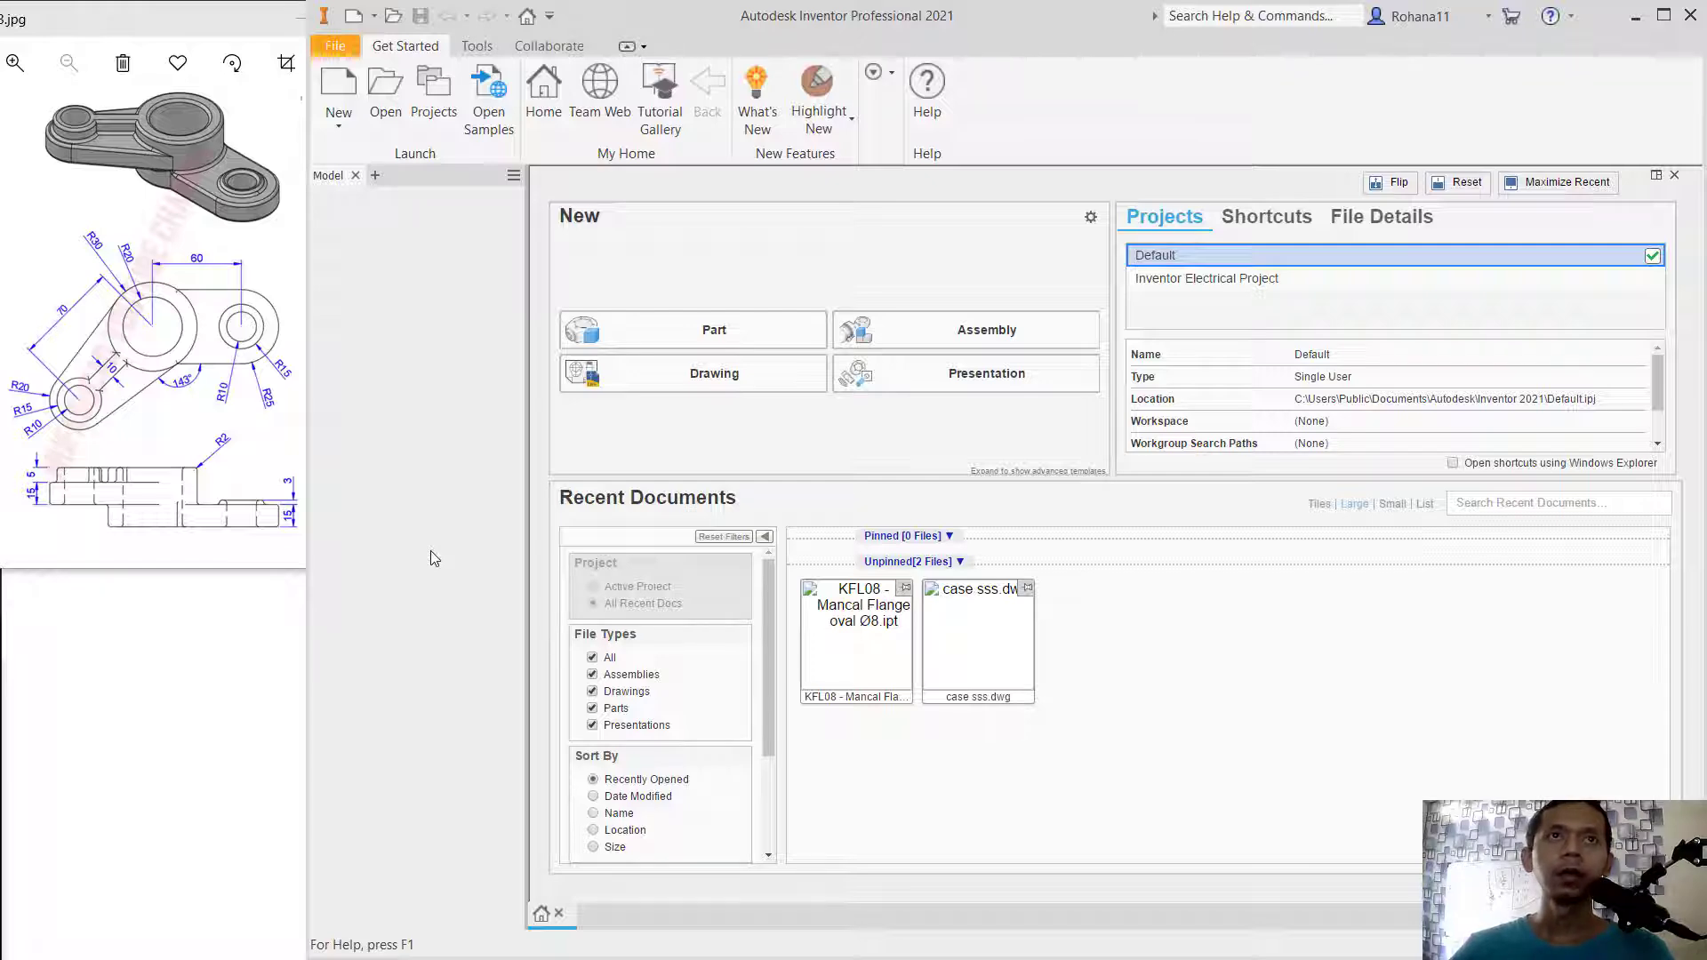
# Step: Create a new metric part from the Standard (mm).ipt template and start a 2D sketch on the horizontal XZ plane
pyautogui.click(342, 93)
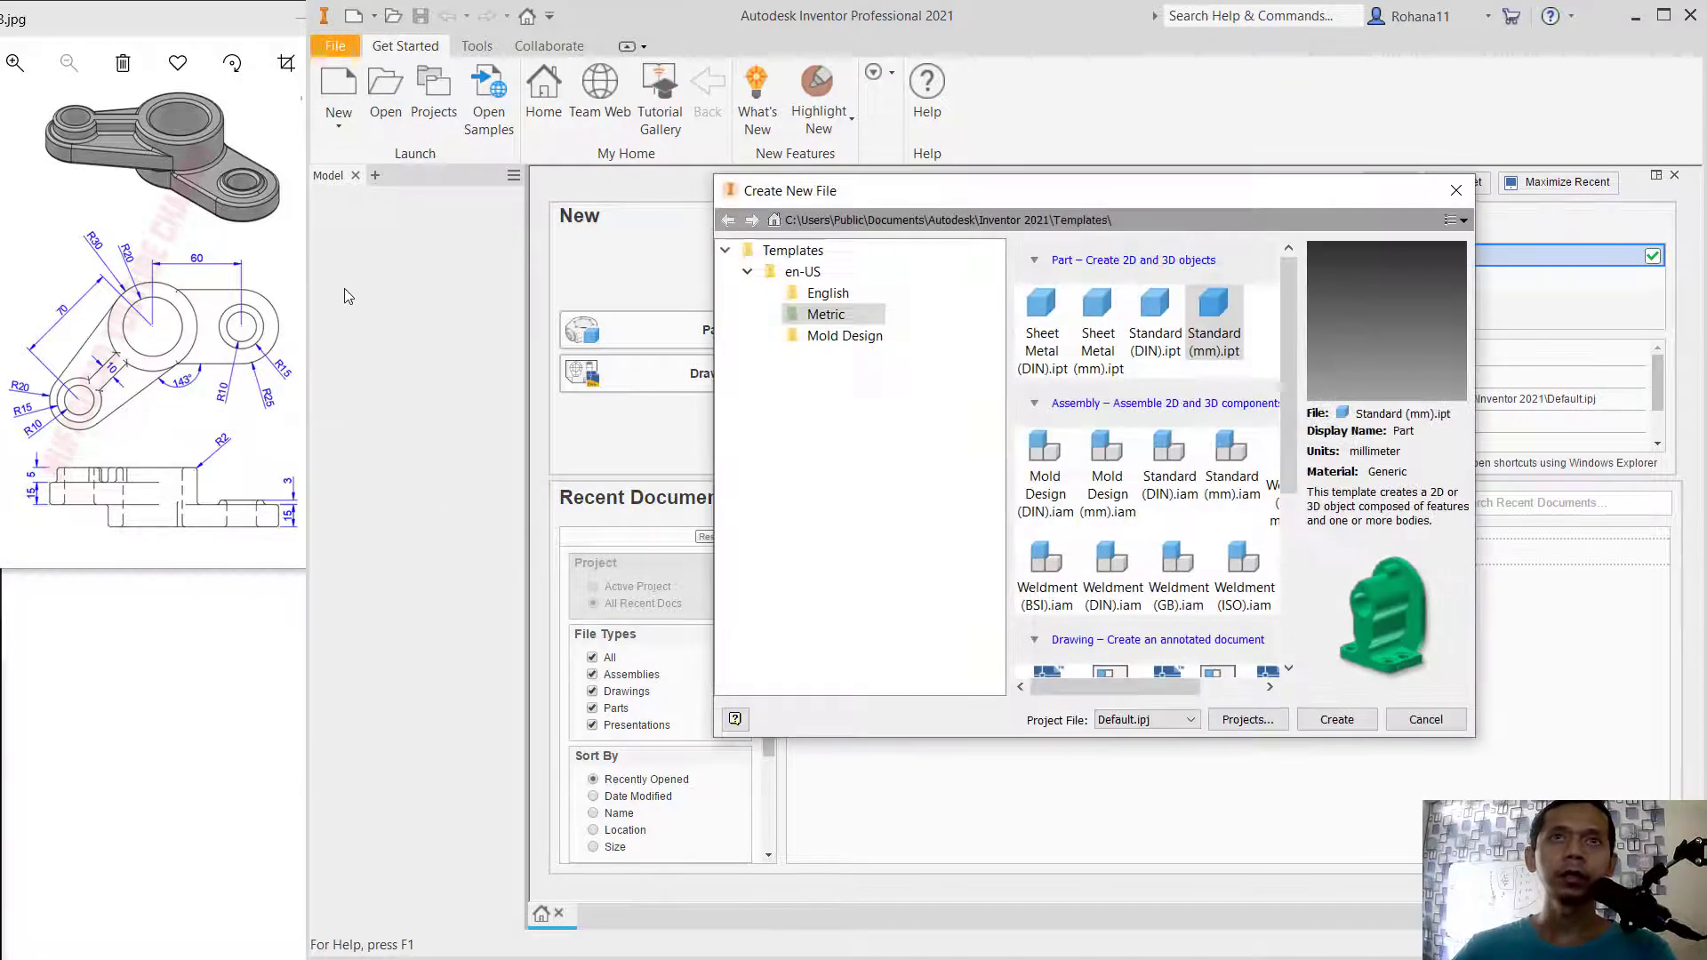
pyautogui.click(1241, 338)
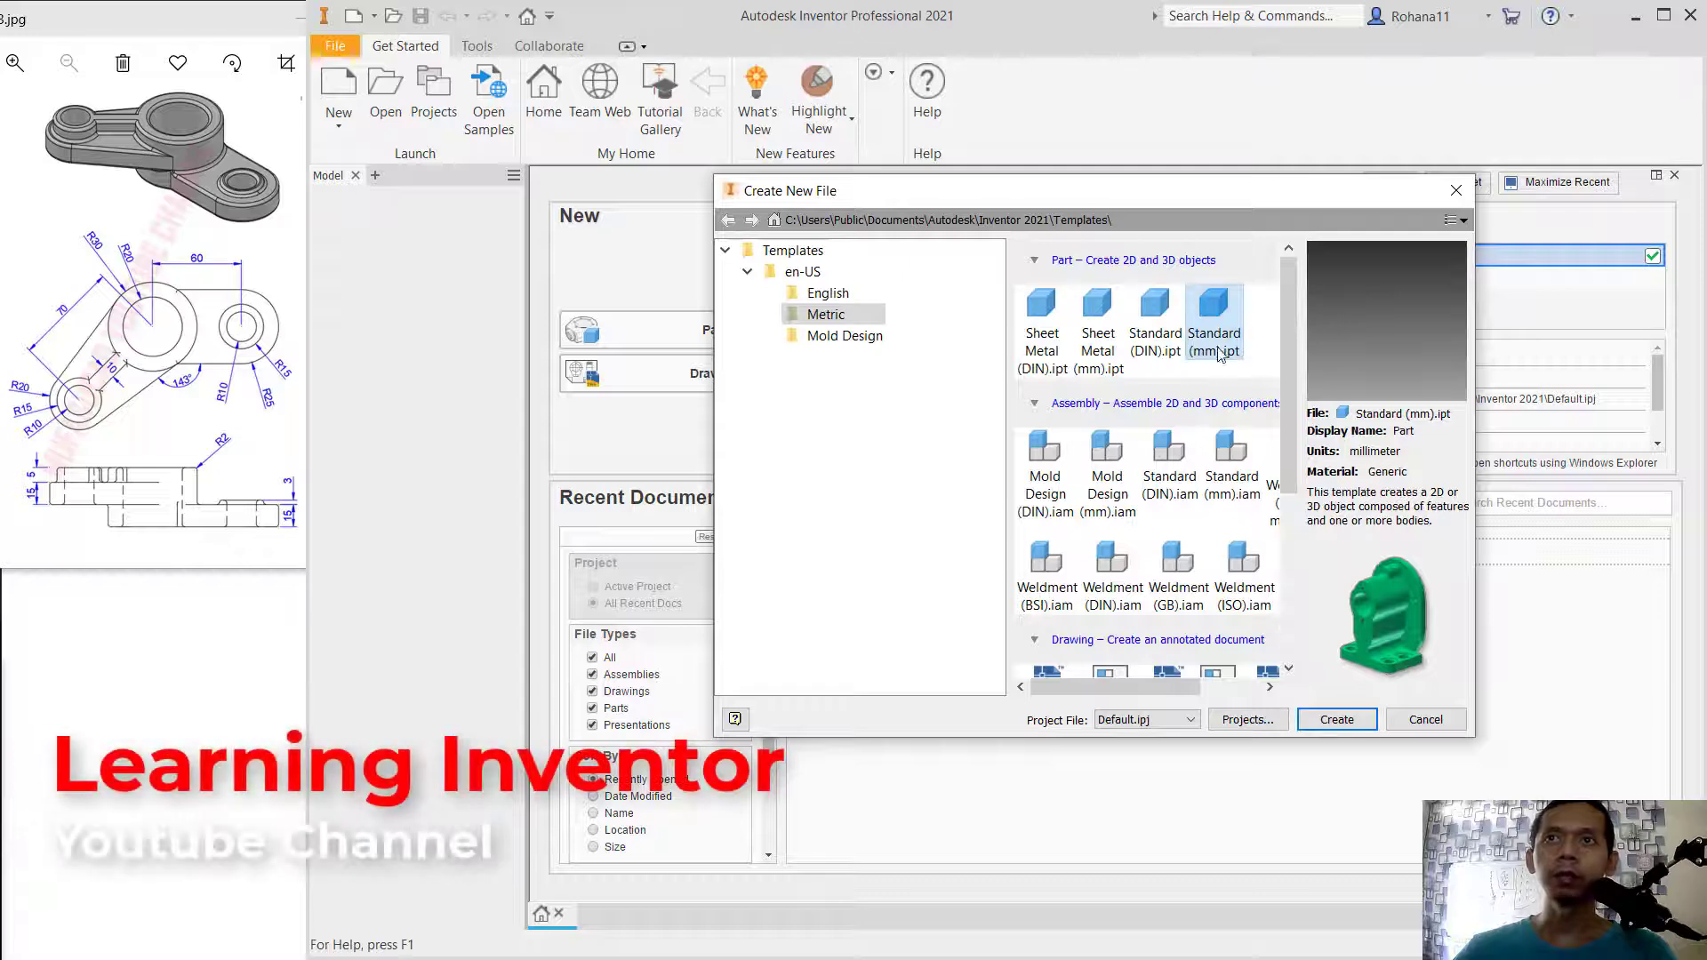
pyautogui.click(1336, 720)
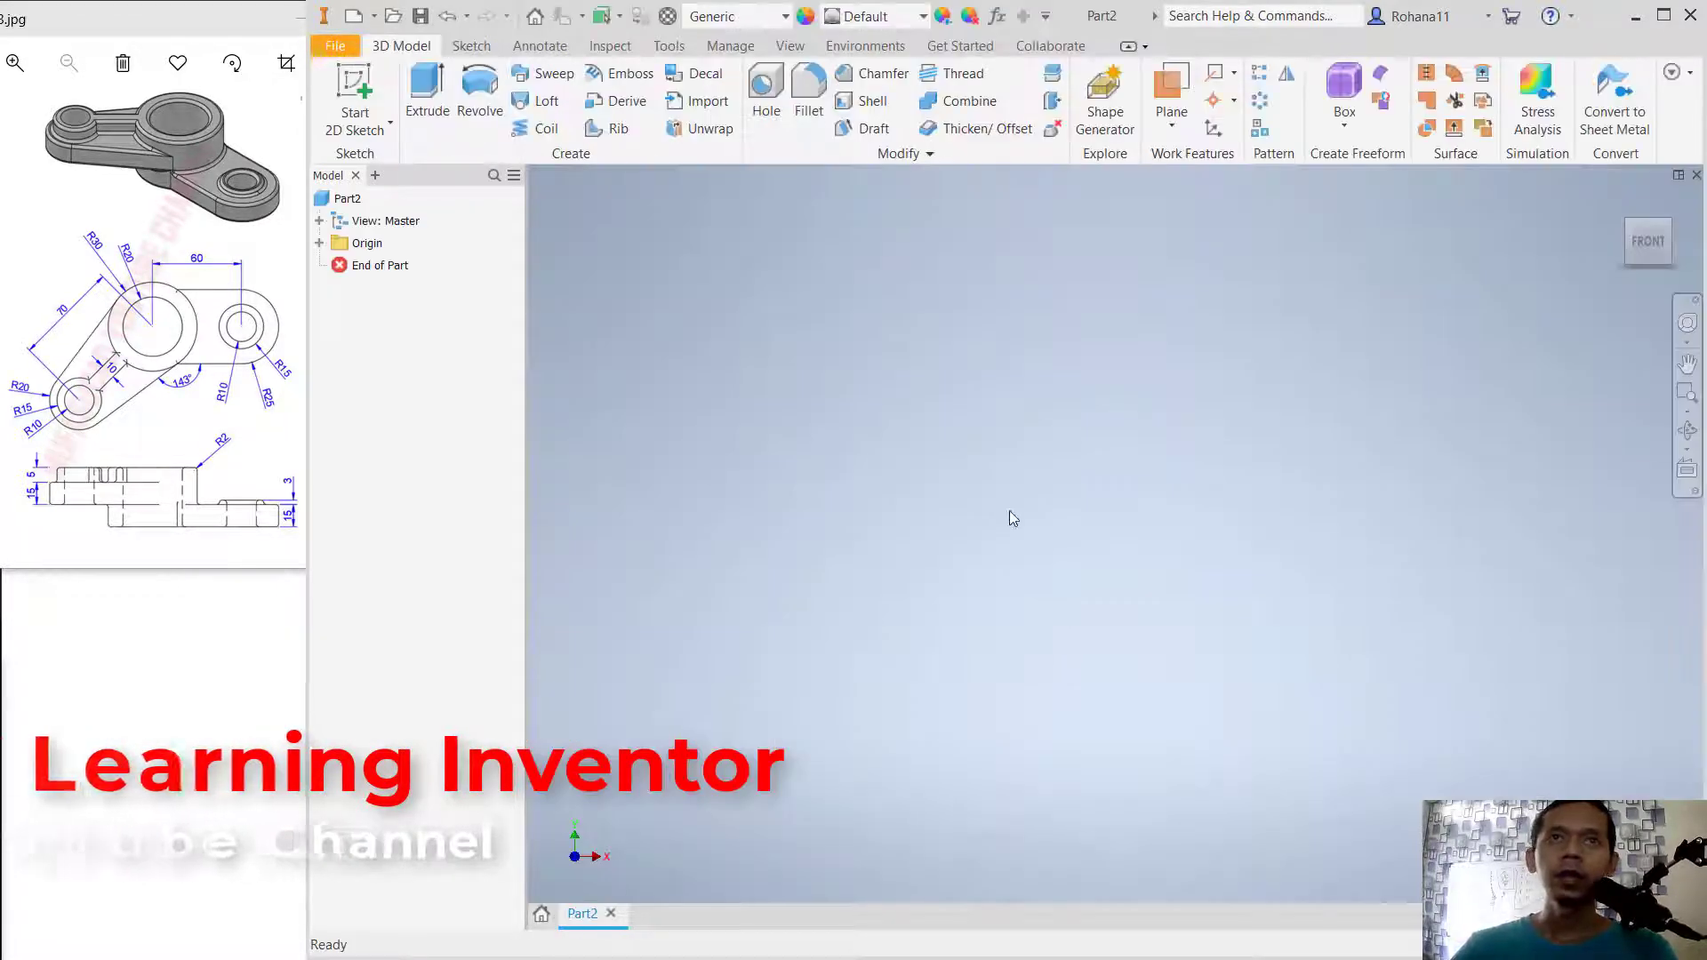
pyautogui.click(372, 85)
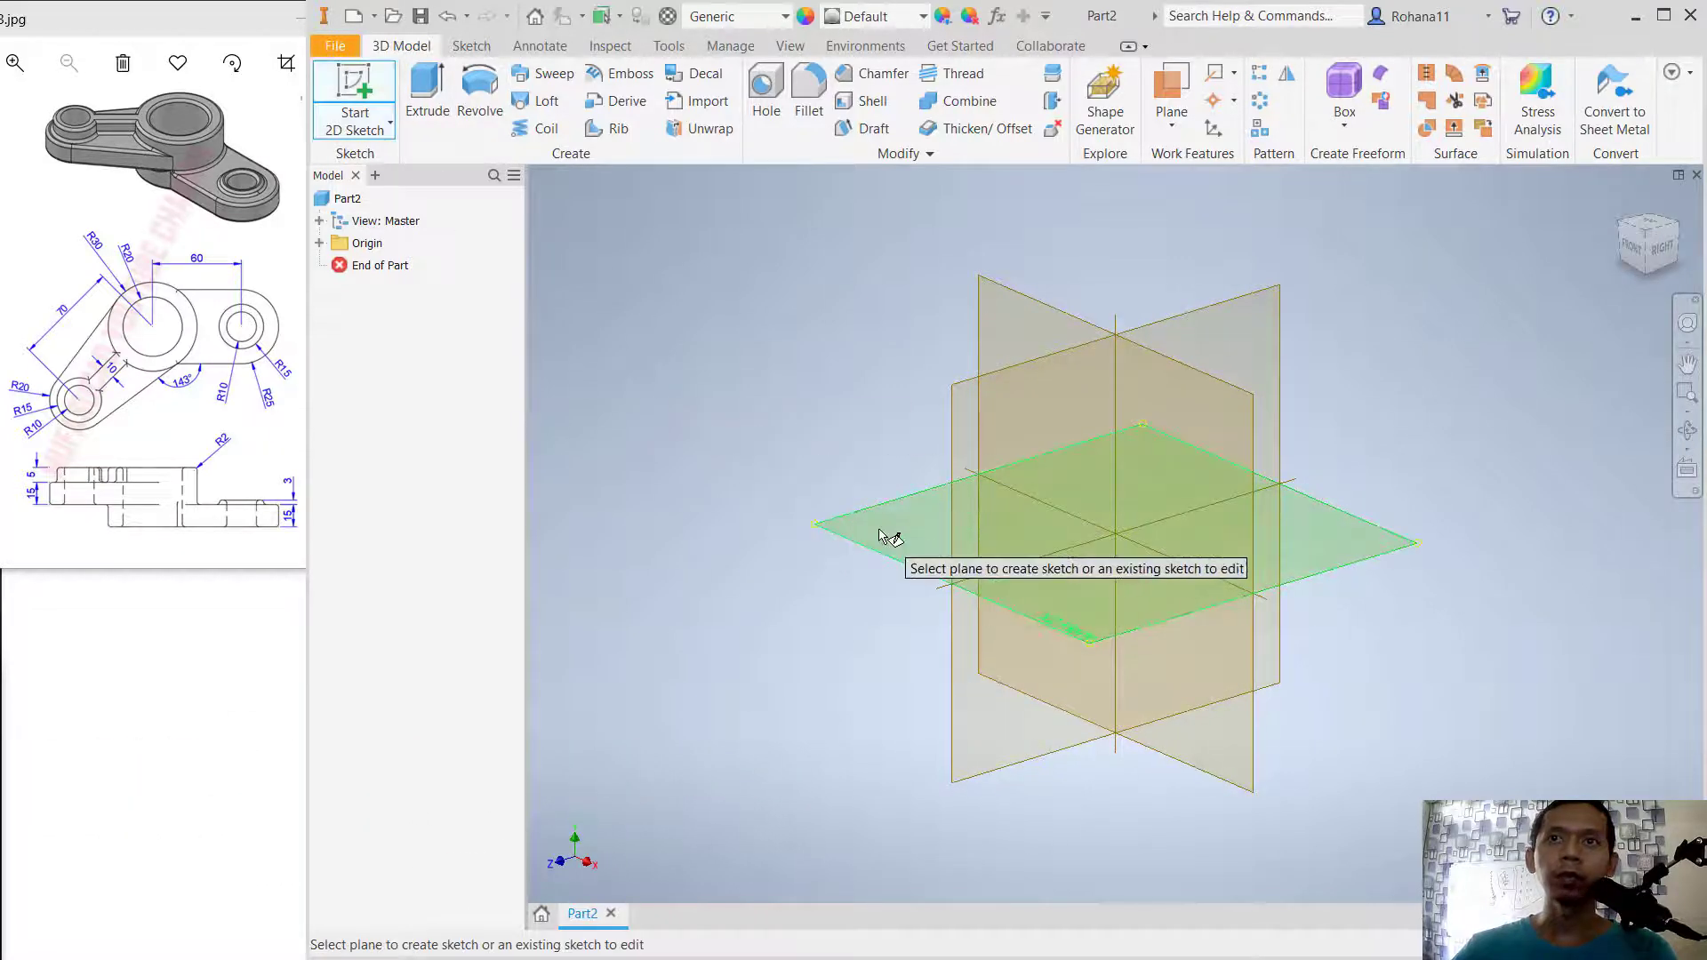
pyautogui.click(880, 532)
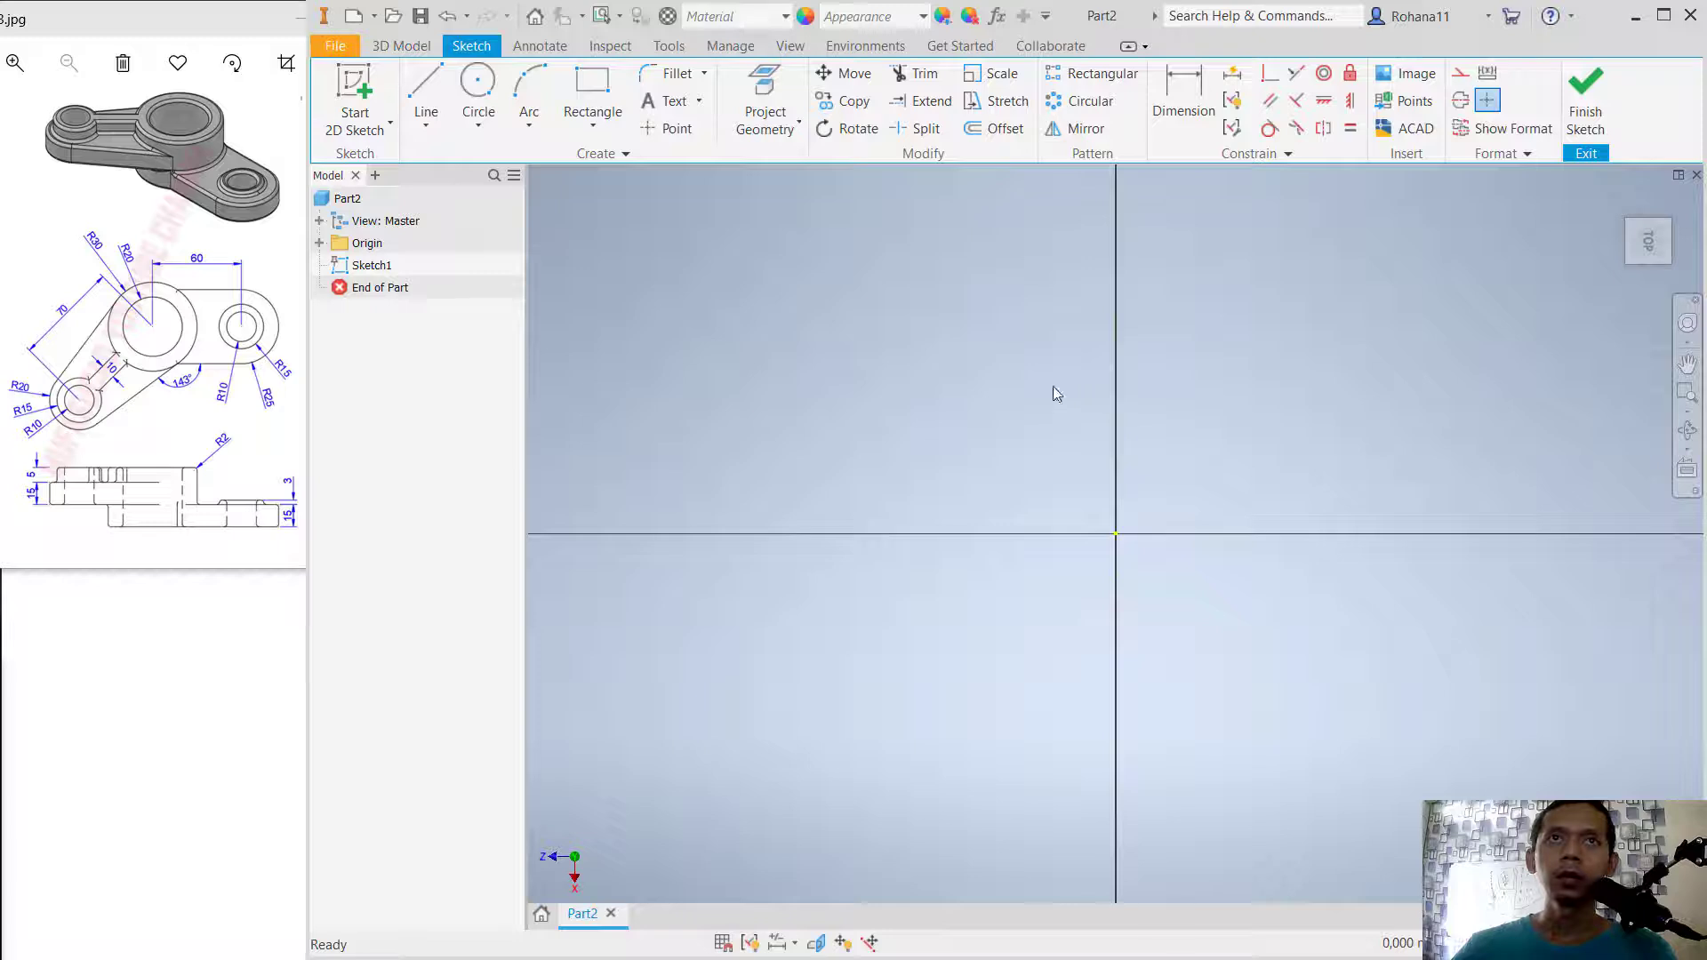
# Step: Draw two concentric circles with diameters of 60 mm and 40 mm centred on the sketch origin
pyautogui.click(479, 84)
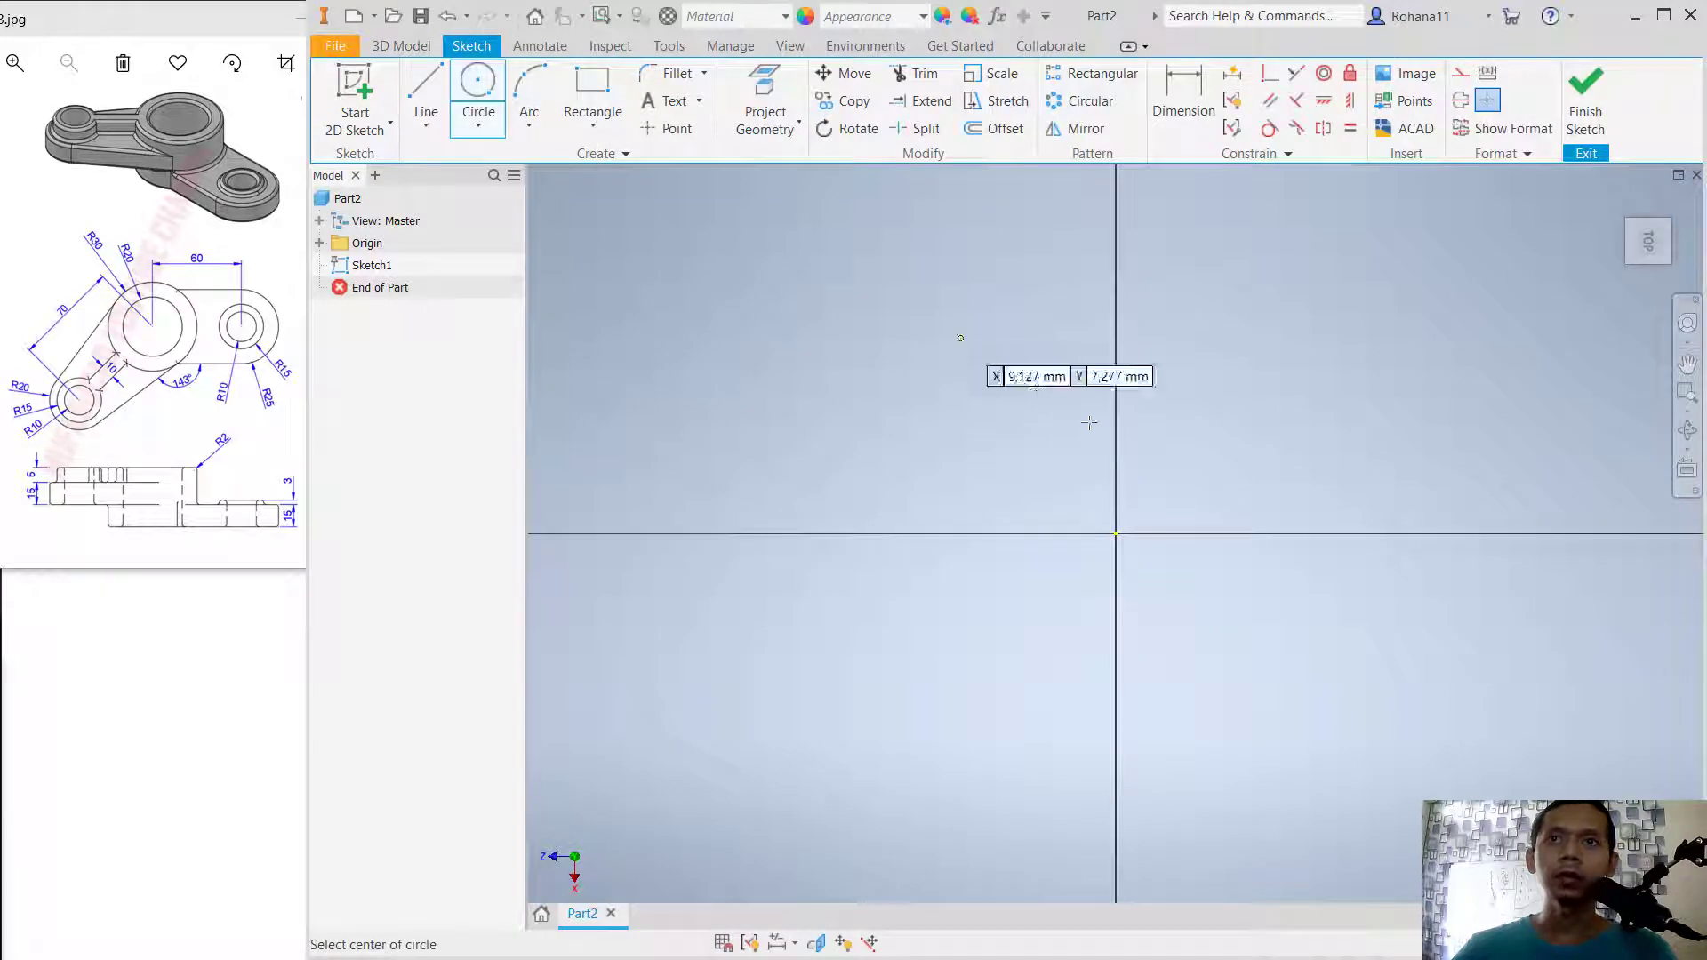
pyautogui.click(1115, 534)
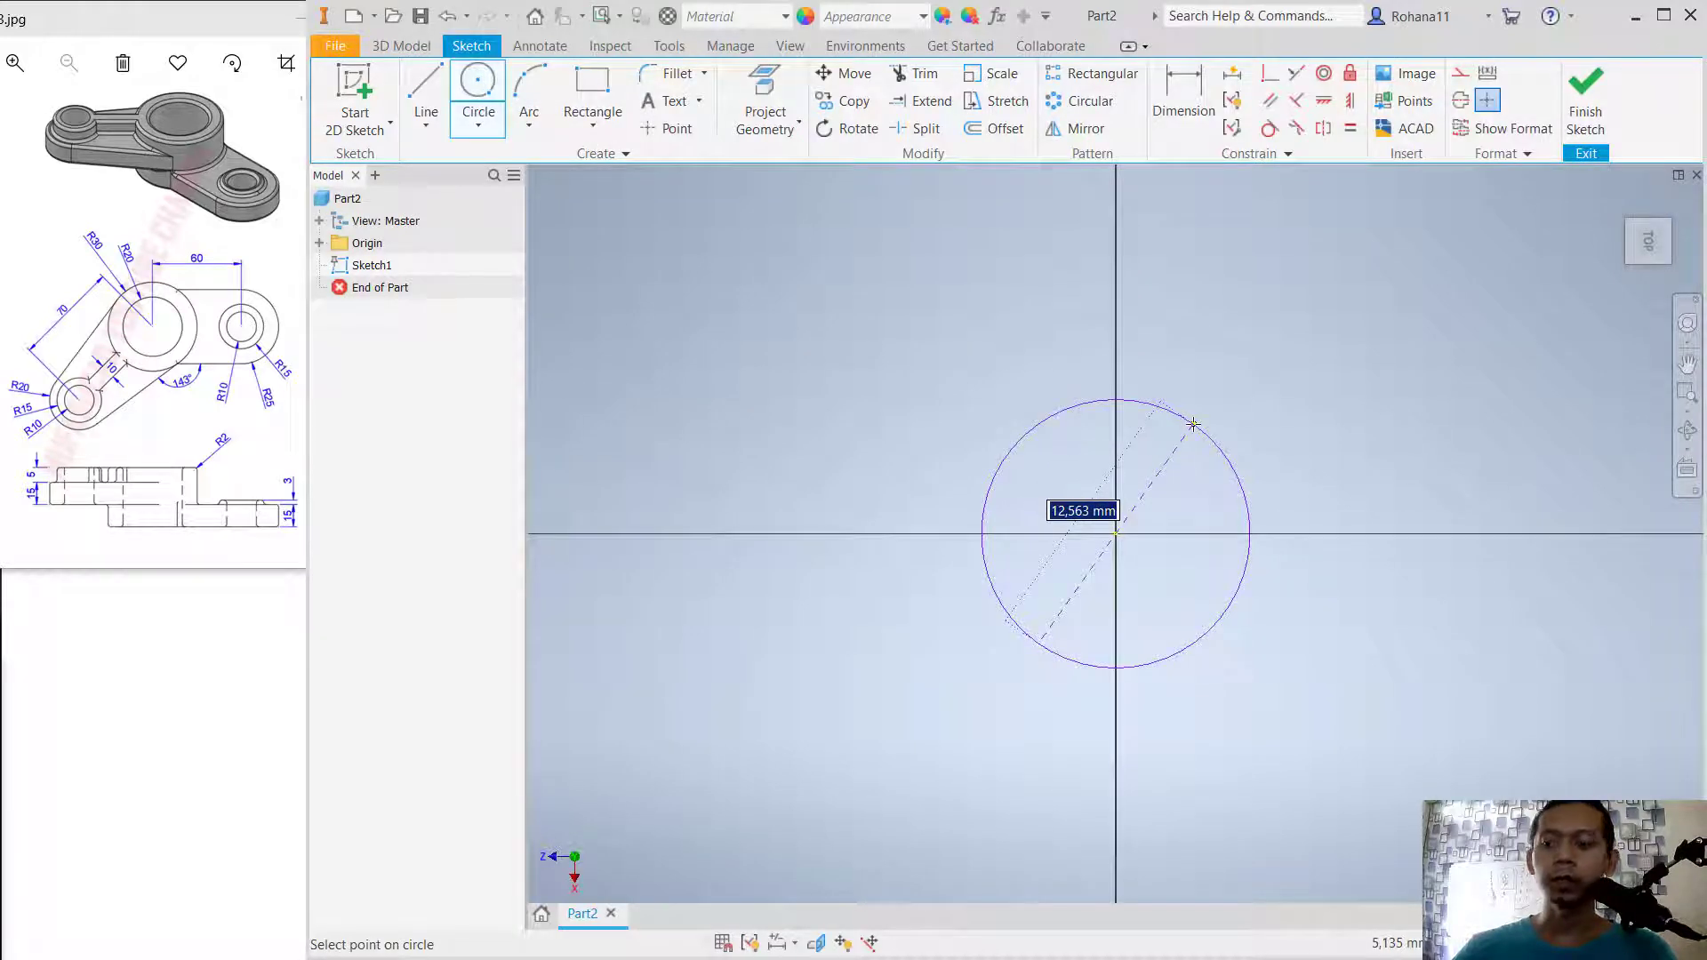
pyautogui.write('60')
pyautogui.press('Return')
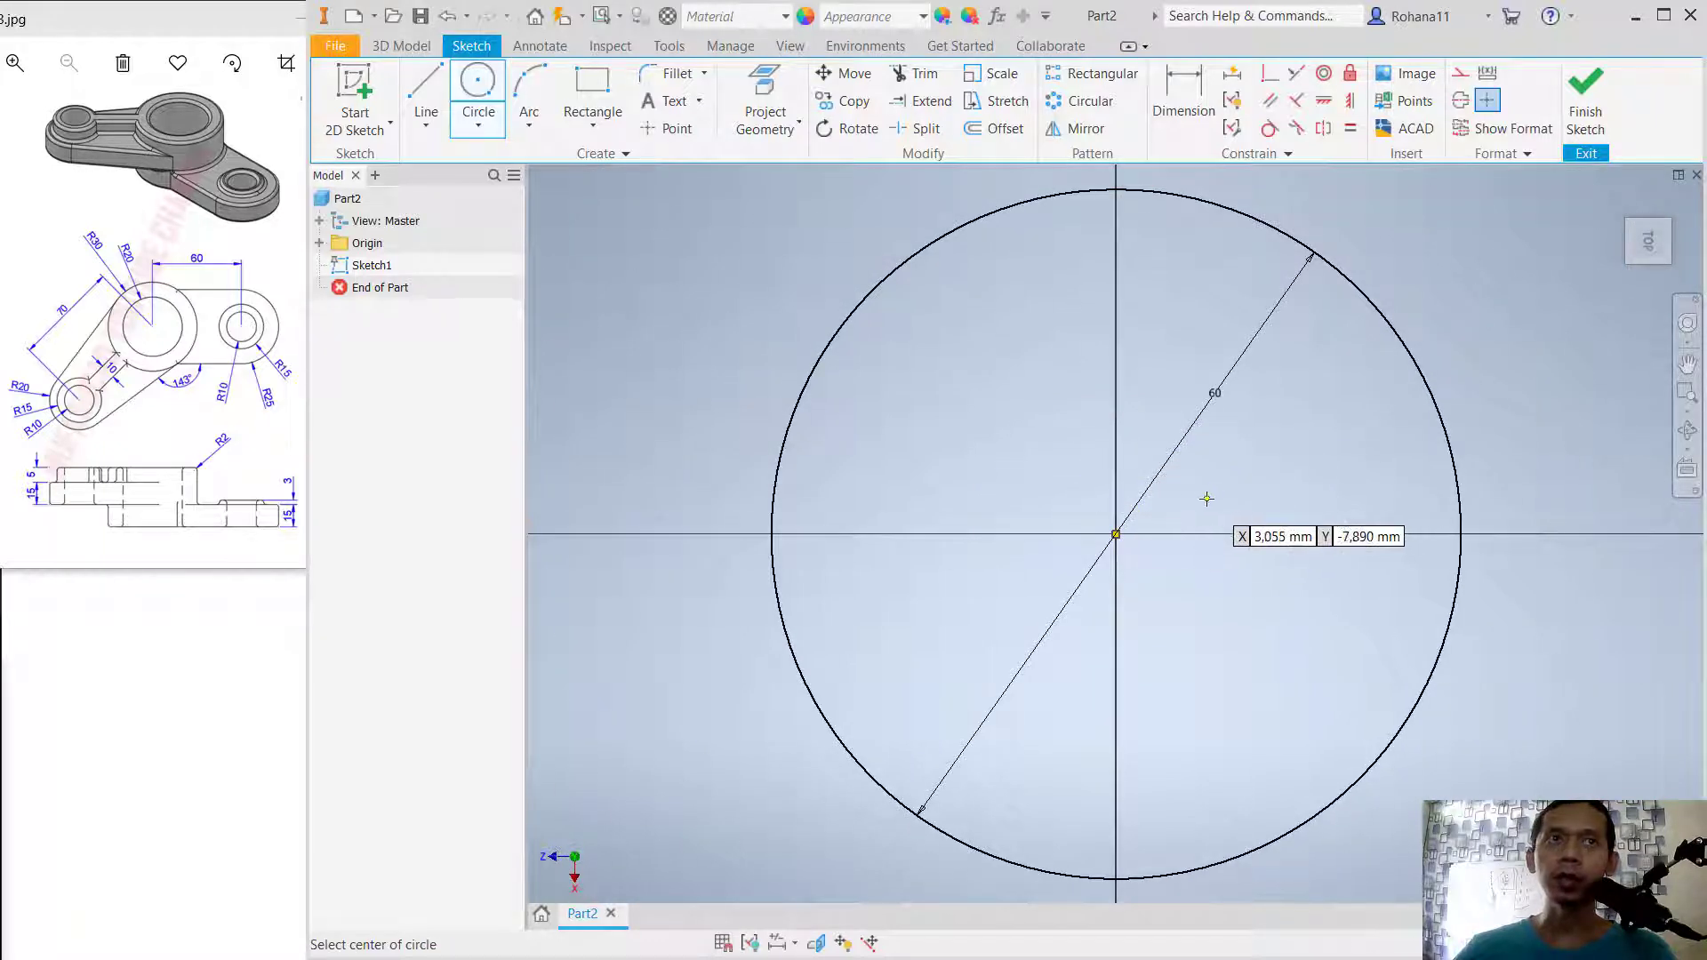
pyautogui.click(1116, 533)
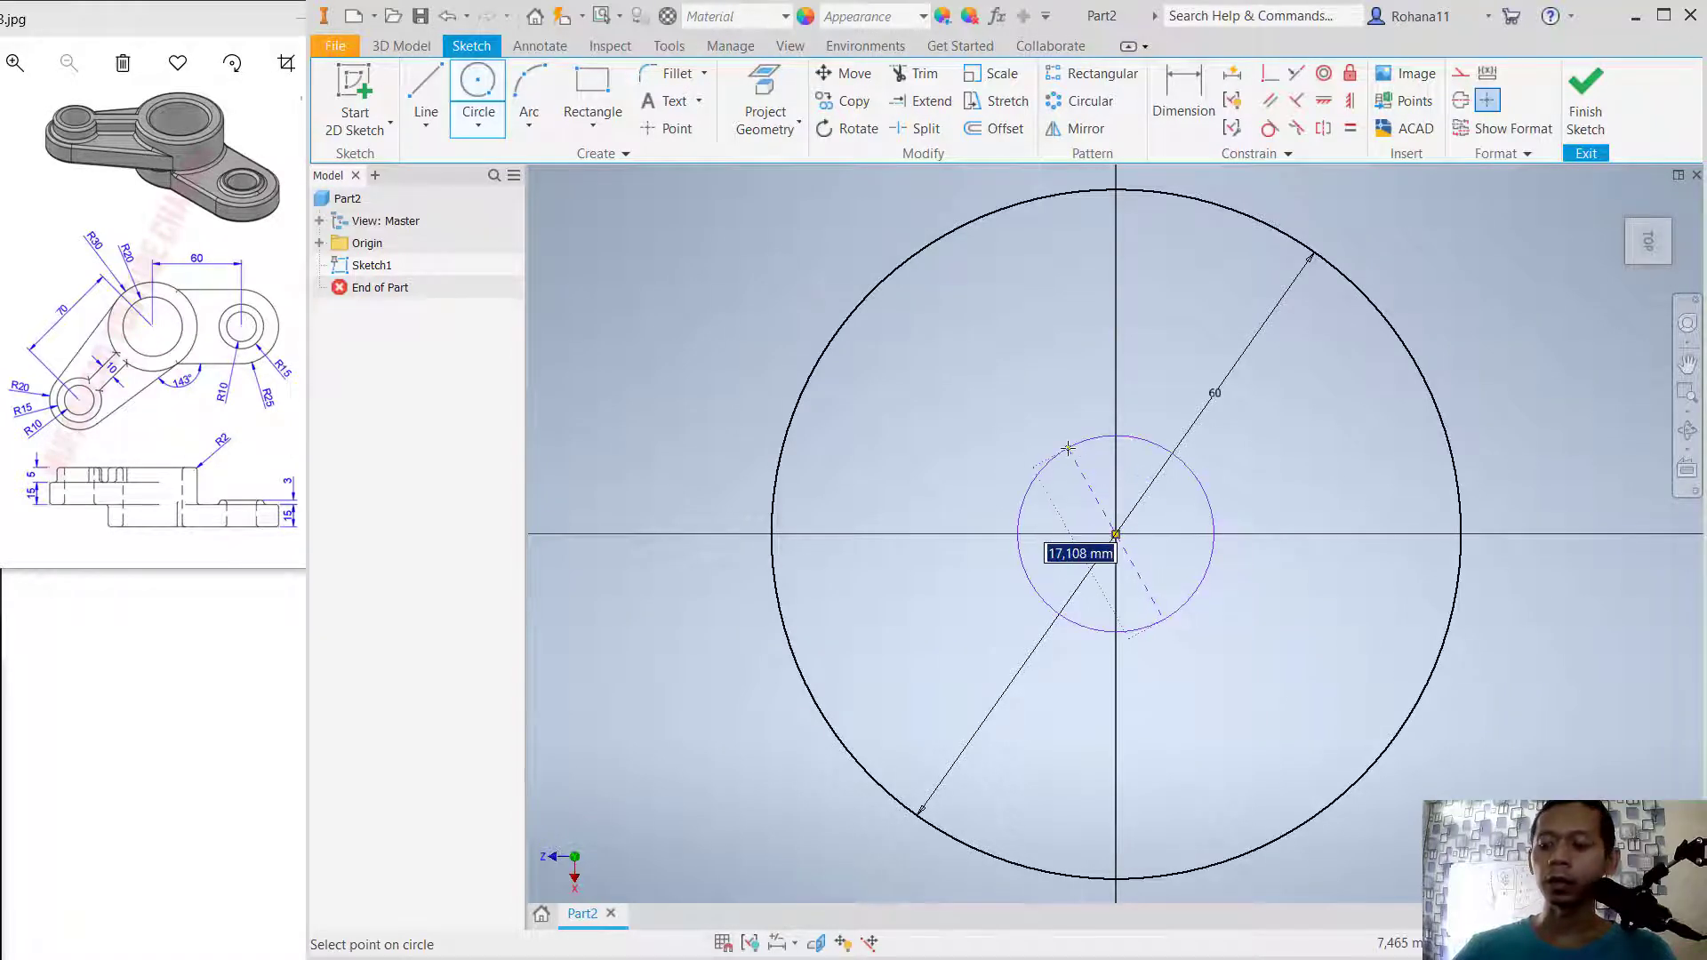
pyautogui.write('40')
pyautogui.press('Return')
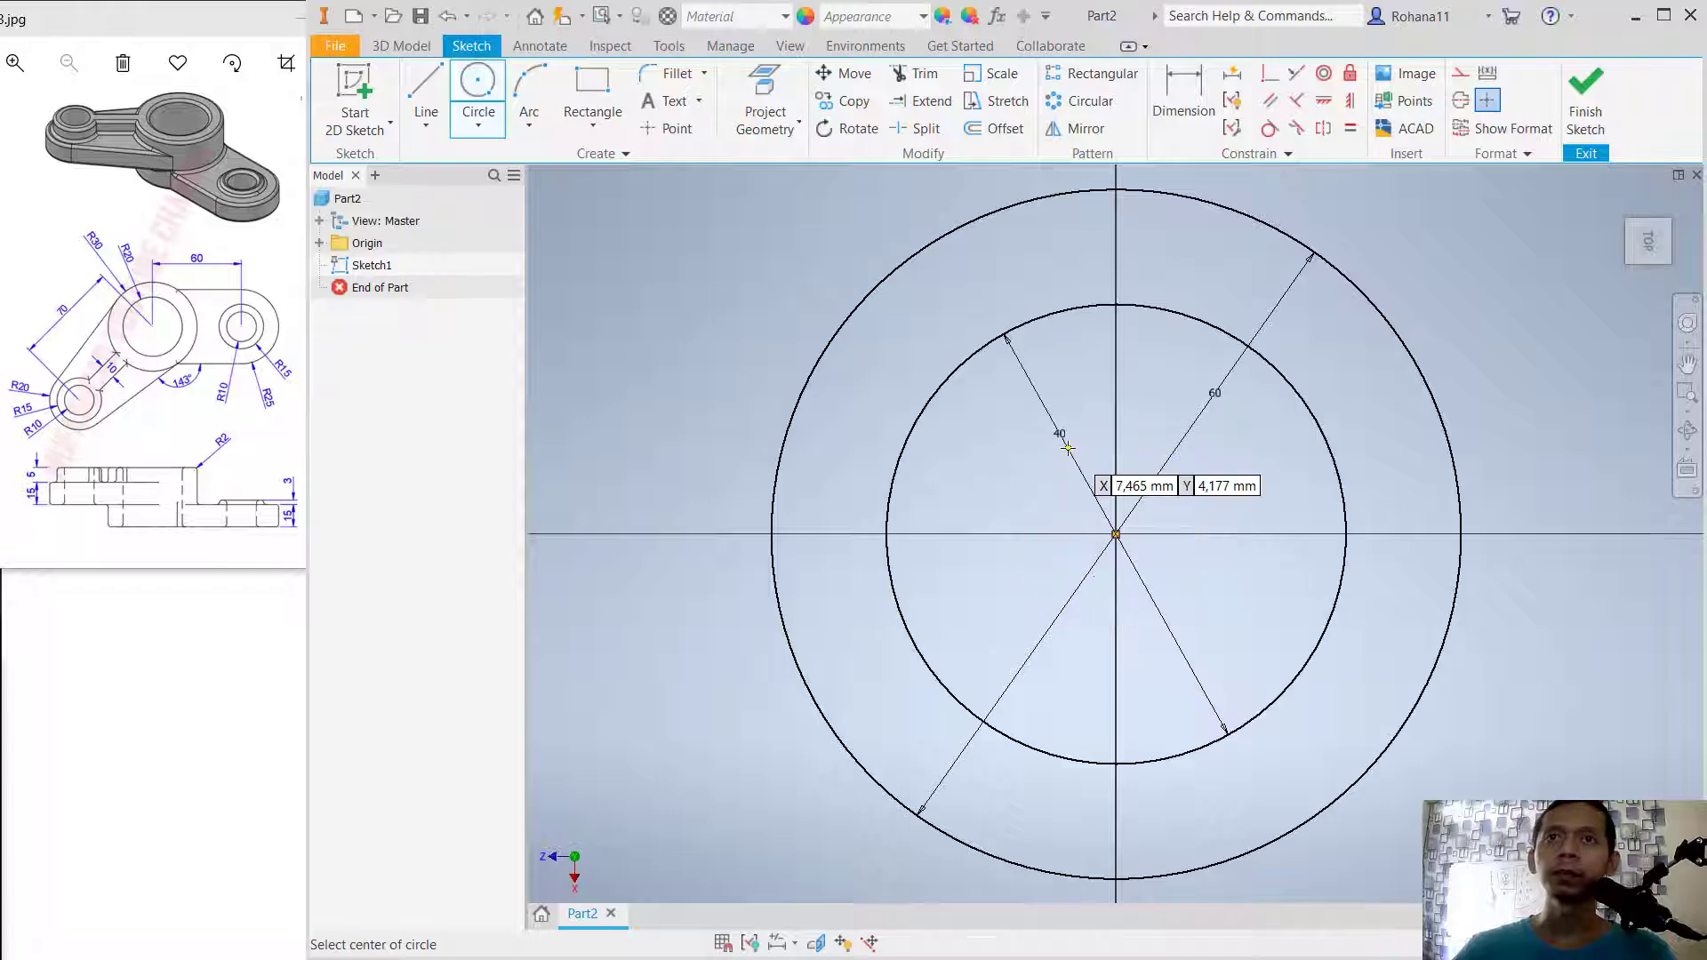
# Step: Draw three concentric circles of 50, 30 and 20 mm diameter on the horizontal axis, about 61 mm right of the origin
pyautogui.scroll(2, 1414, 594)
pyautogui.scroll(-3, 1417, 591)
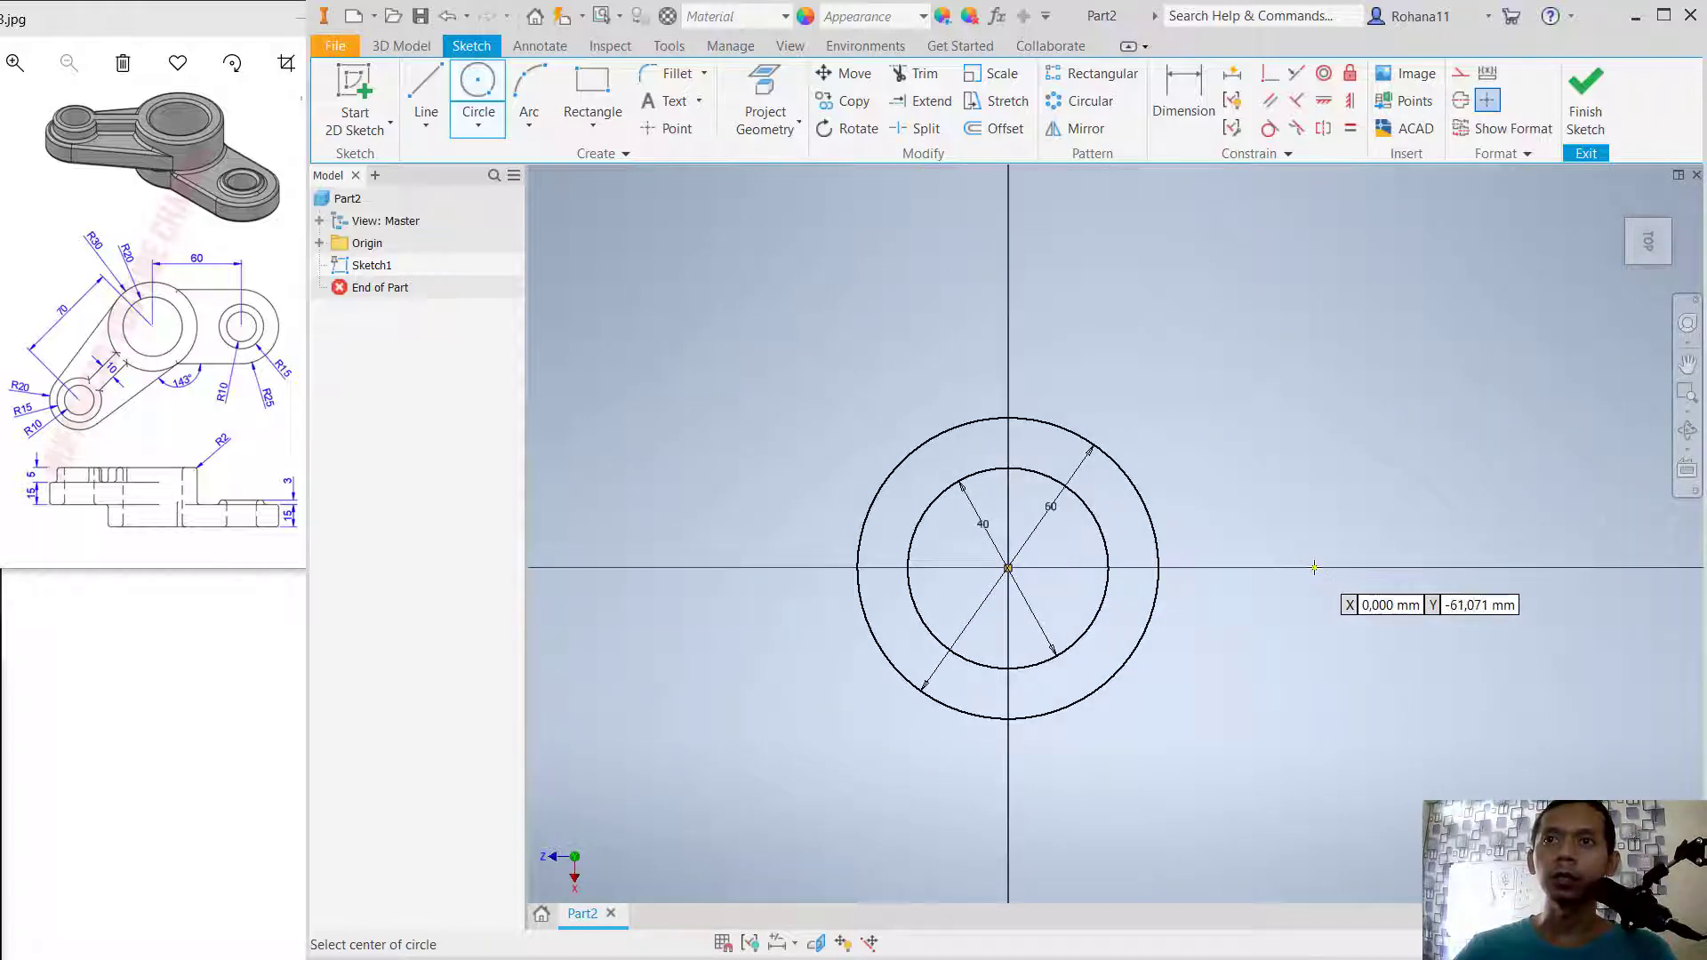
pyautogui.click(1314, 568)
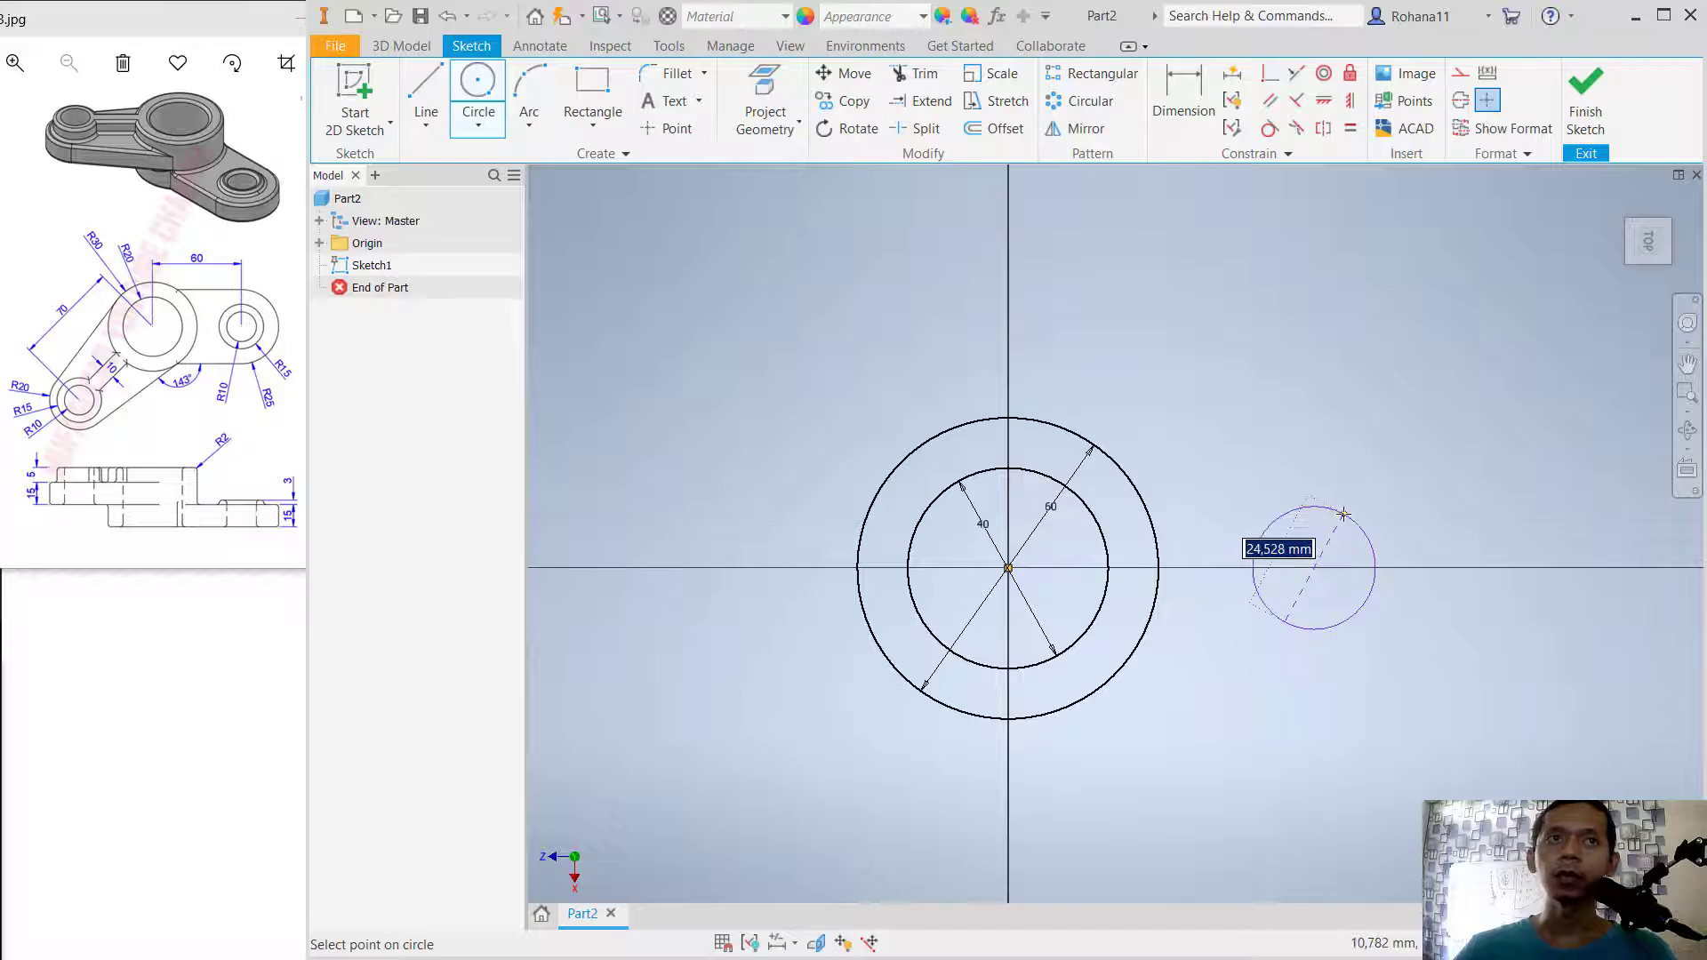
pyautogui.write('5')
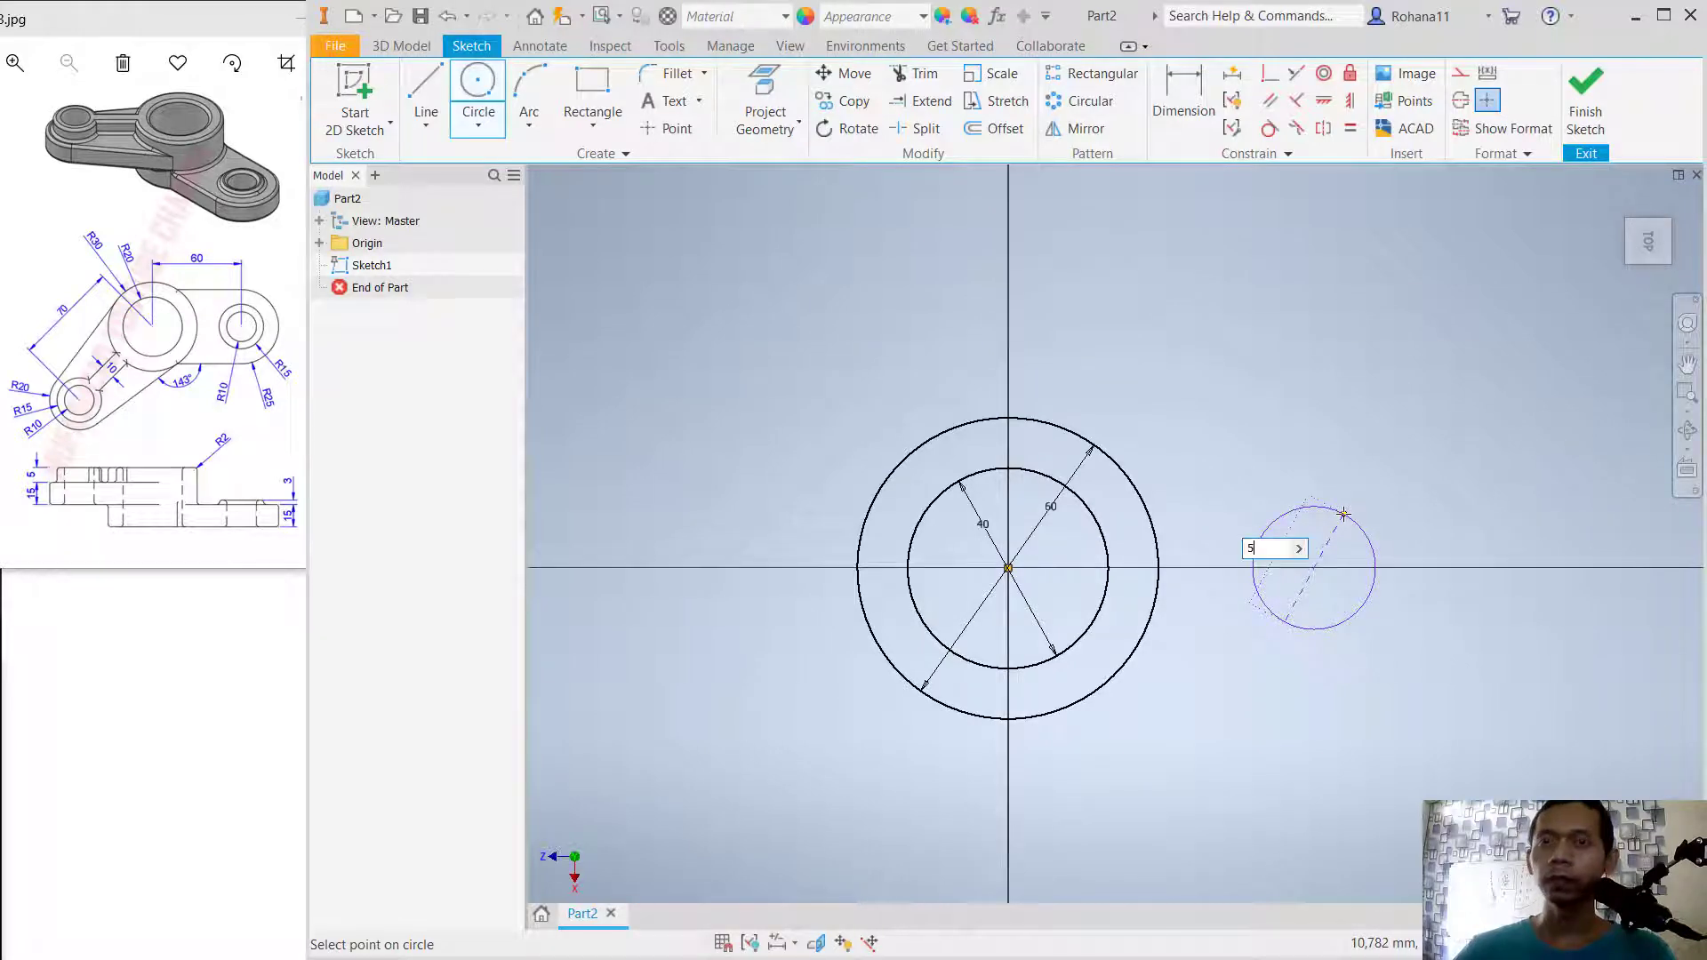
pyautogui.write('0')
pyautogui.press('Return')
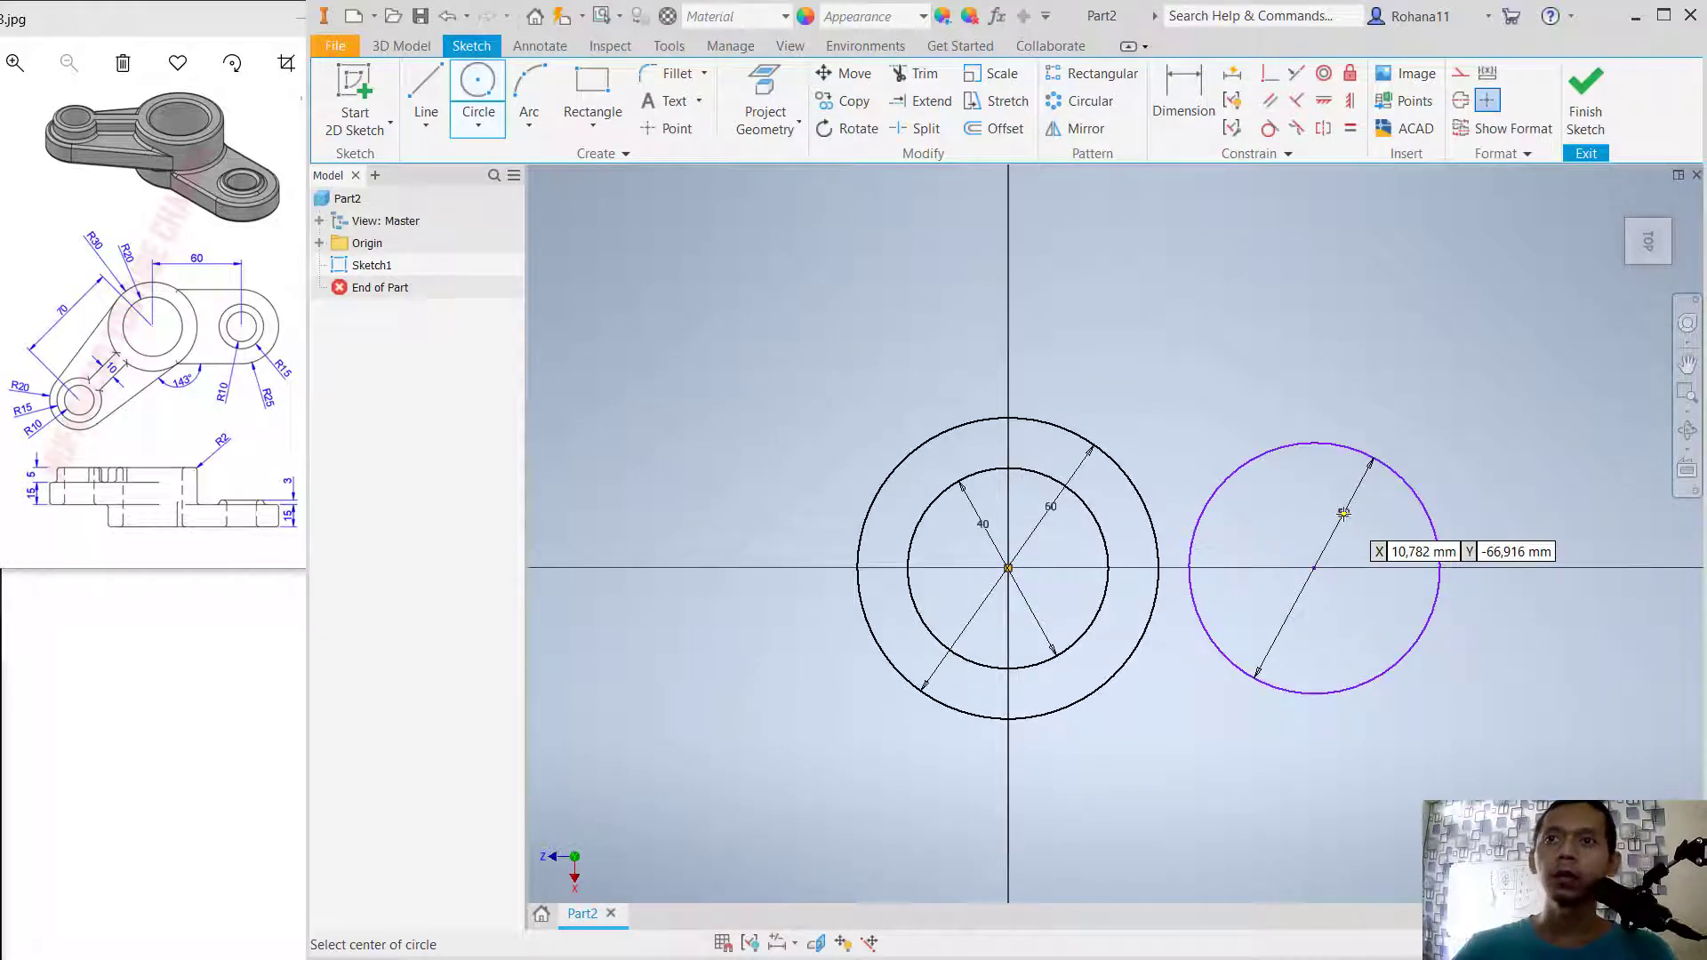
pyautogui.click(1314, 567)
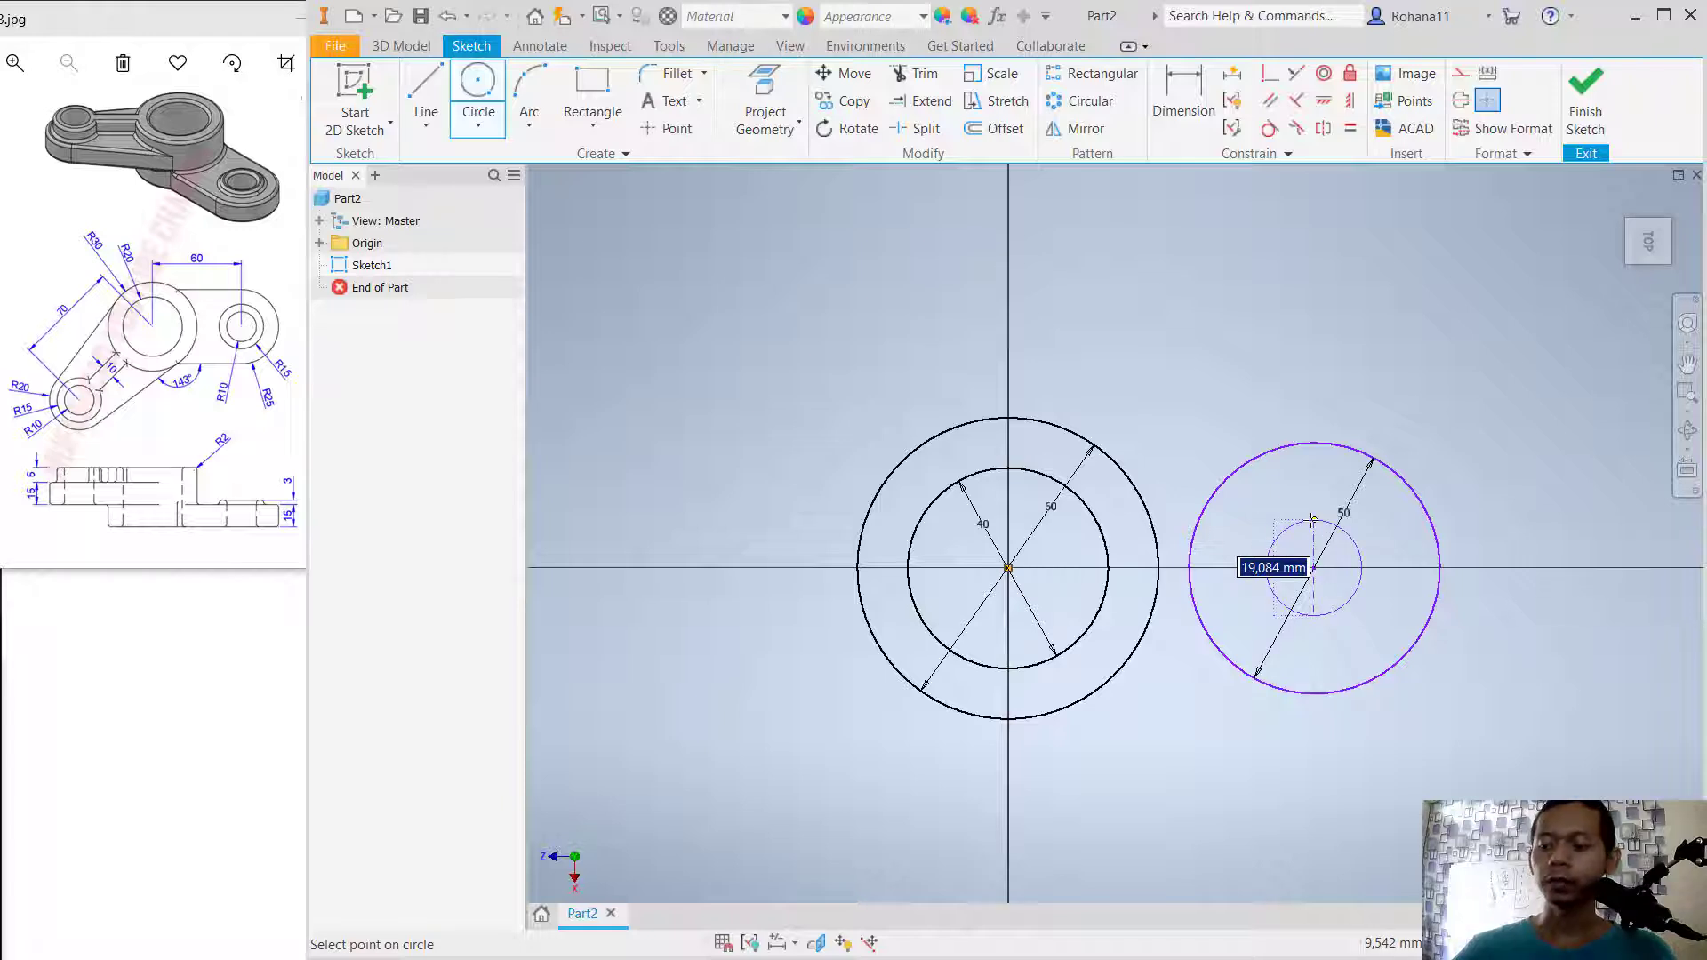
pyautogui.press('Return')
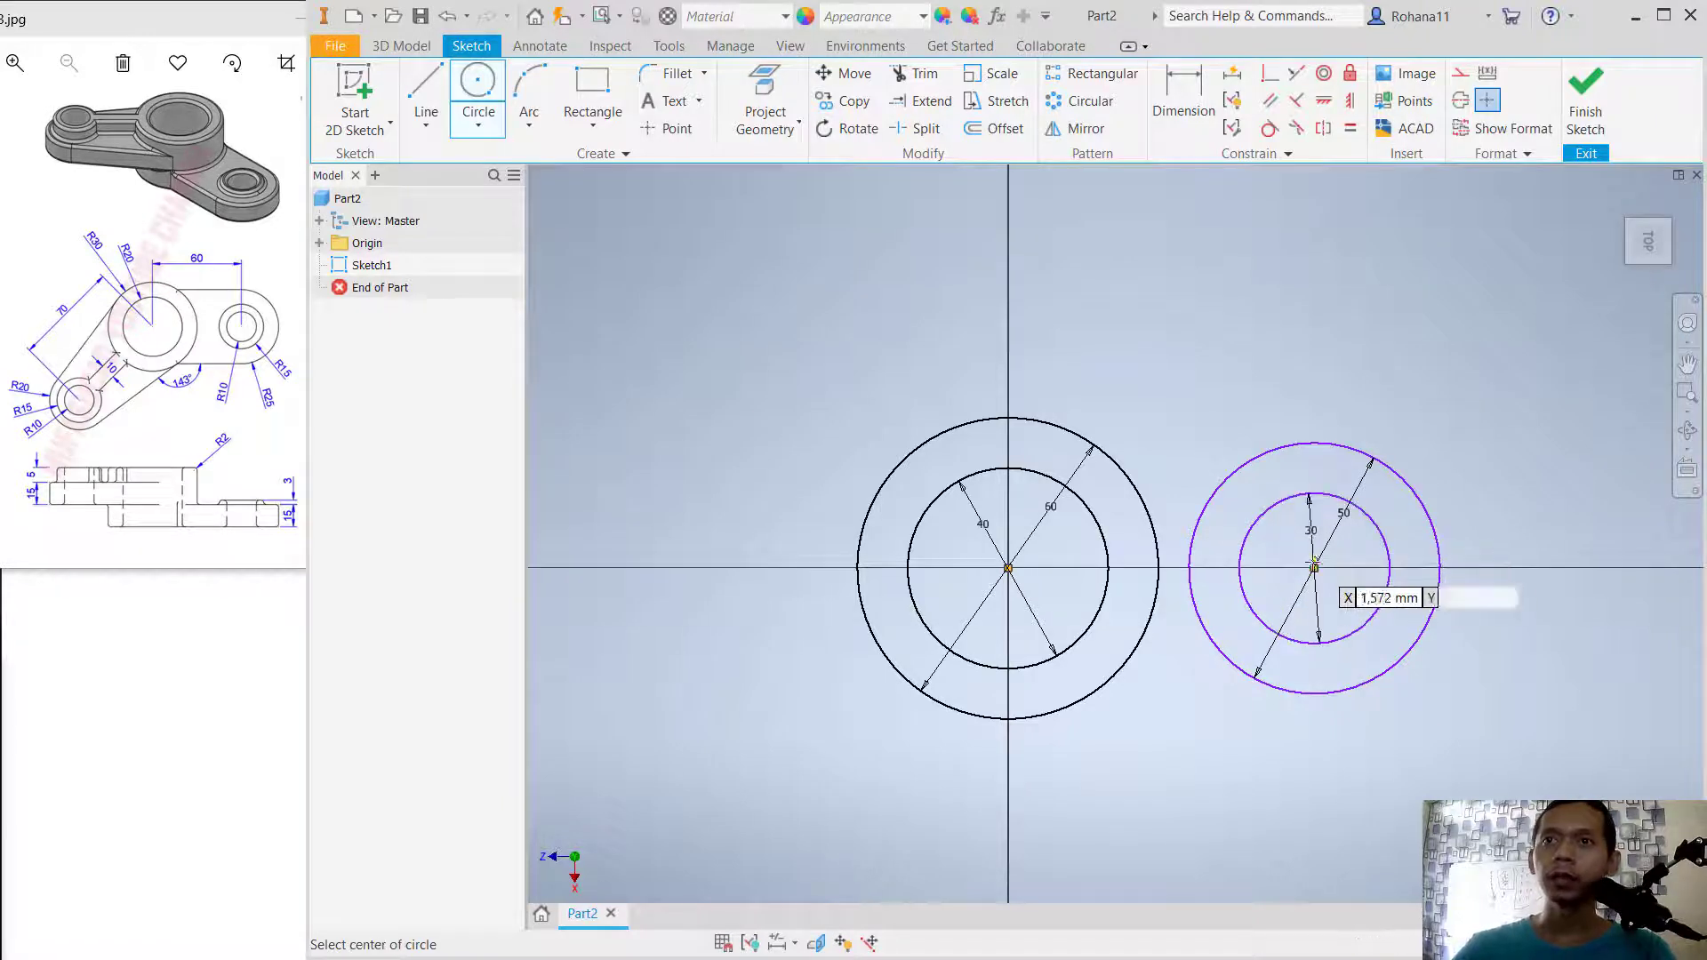
pyautogui.click(1313, 567)
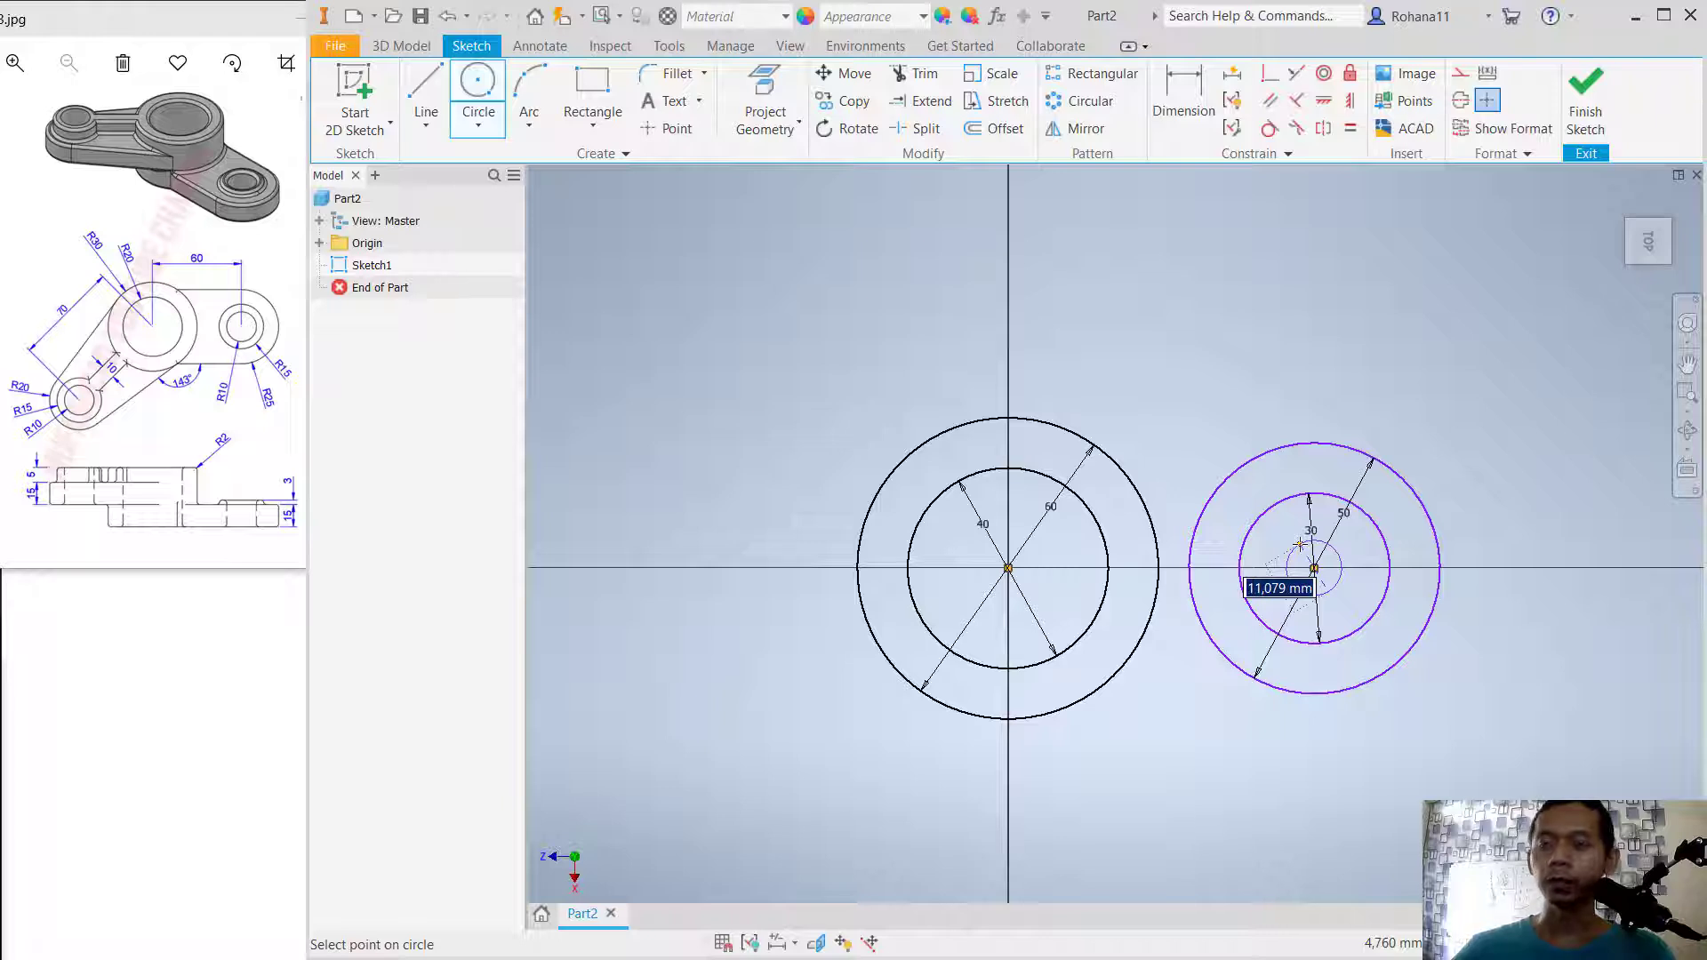
pyautogui.press('Return')
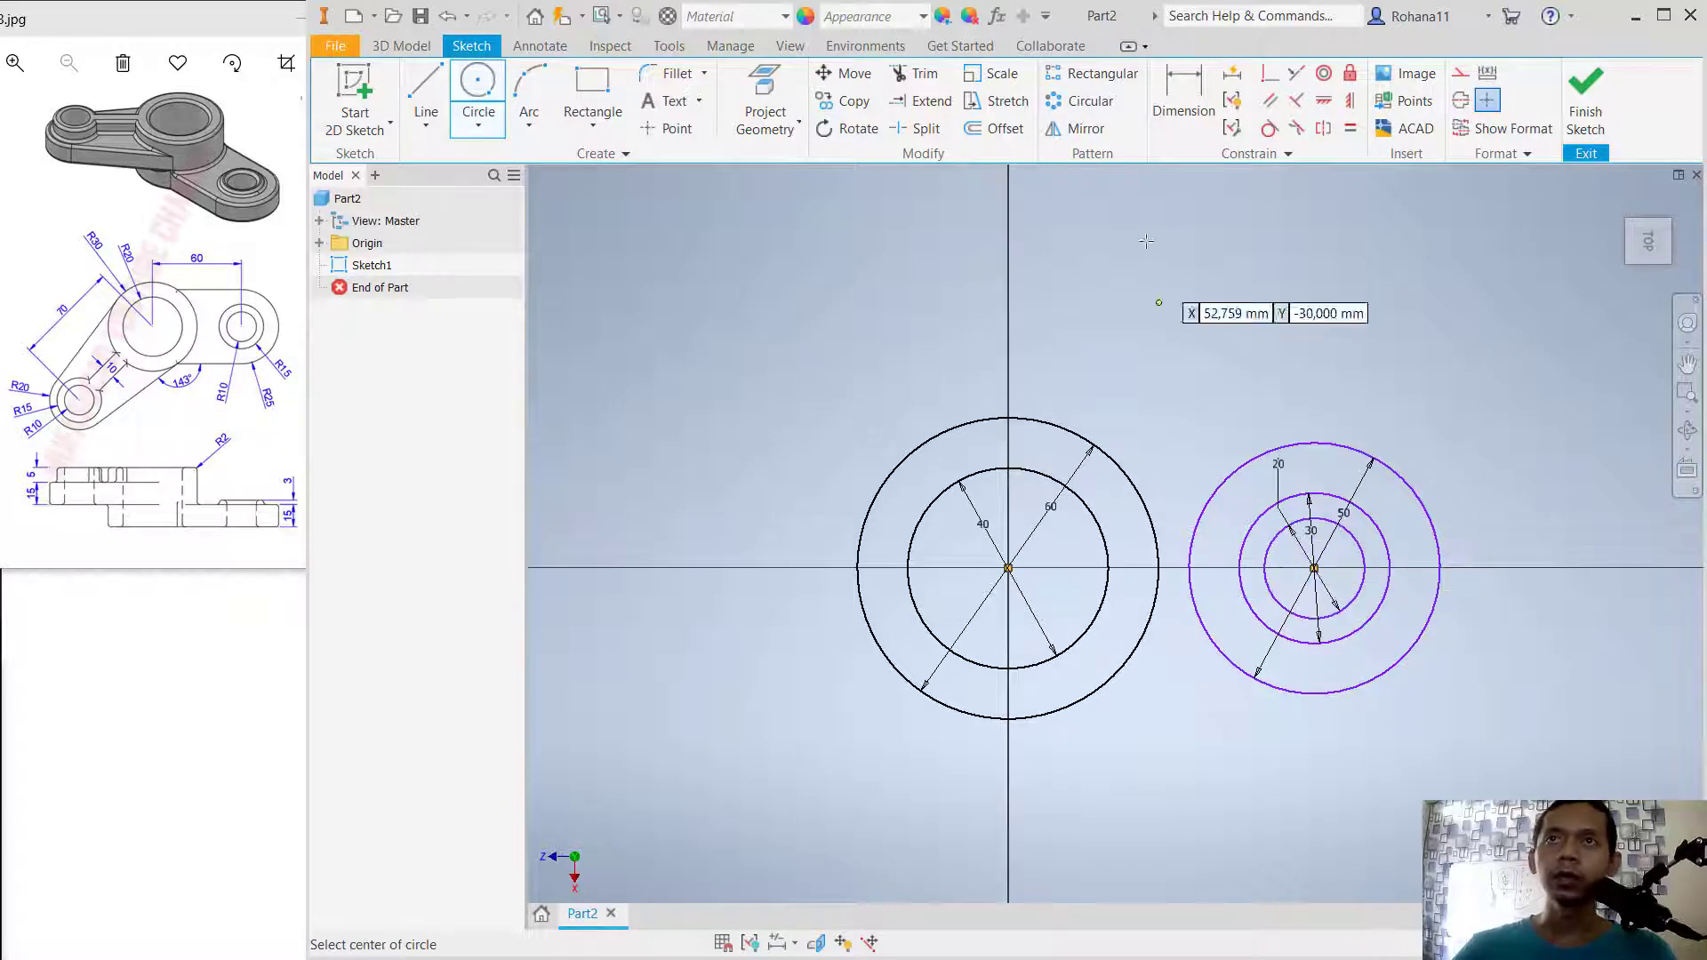
# Step: Dimension the horizontal distance between the centres of the two circle groups as 60 mm
pyautogui.click(1178, 89)
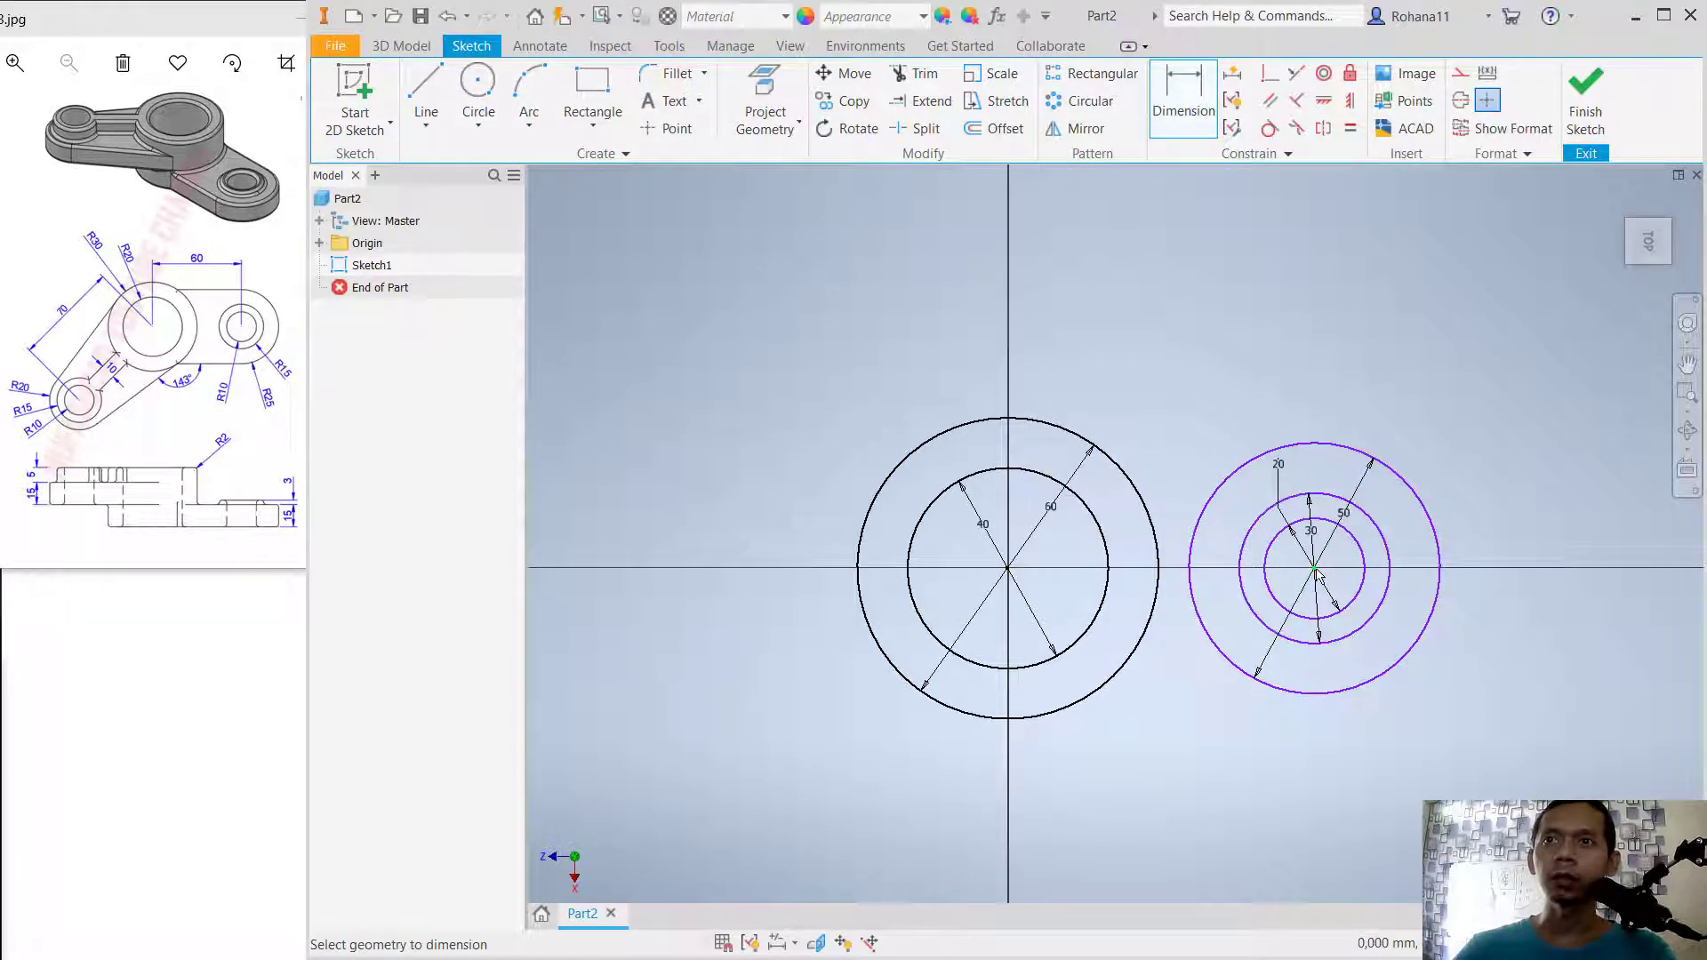
pyautogui.click(1015, 572)
pyautogui.click(1313, 567)
pyautogui.click(1170, 756)
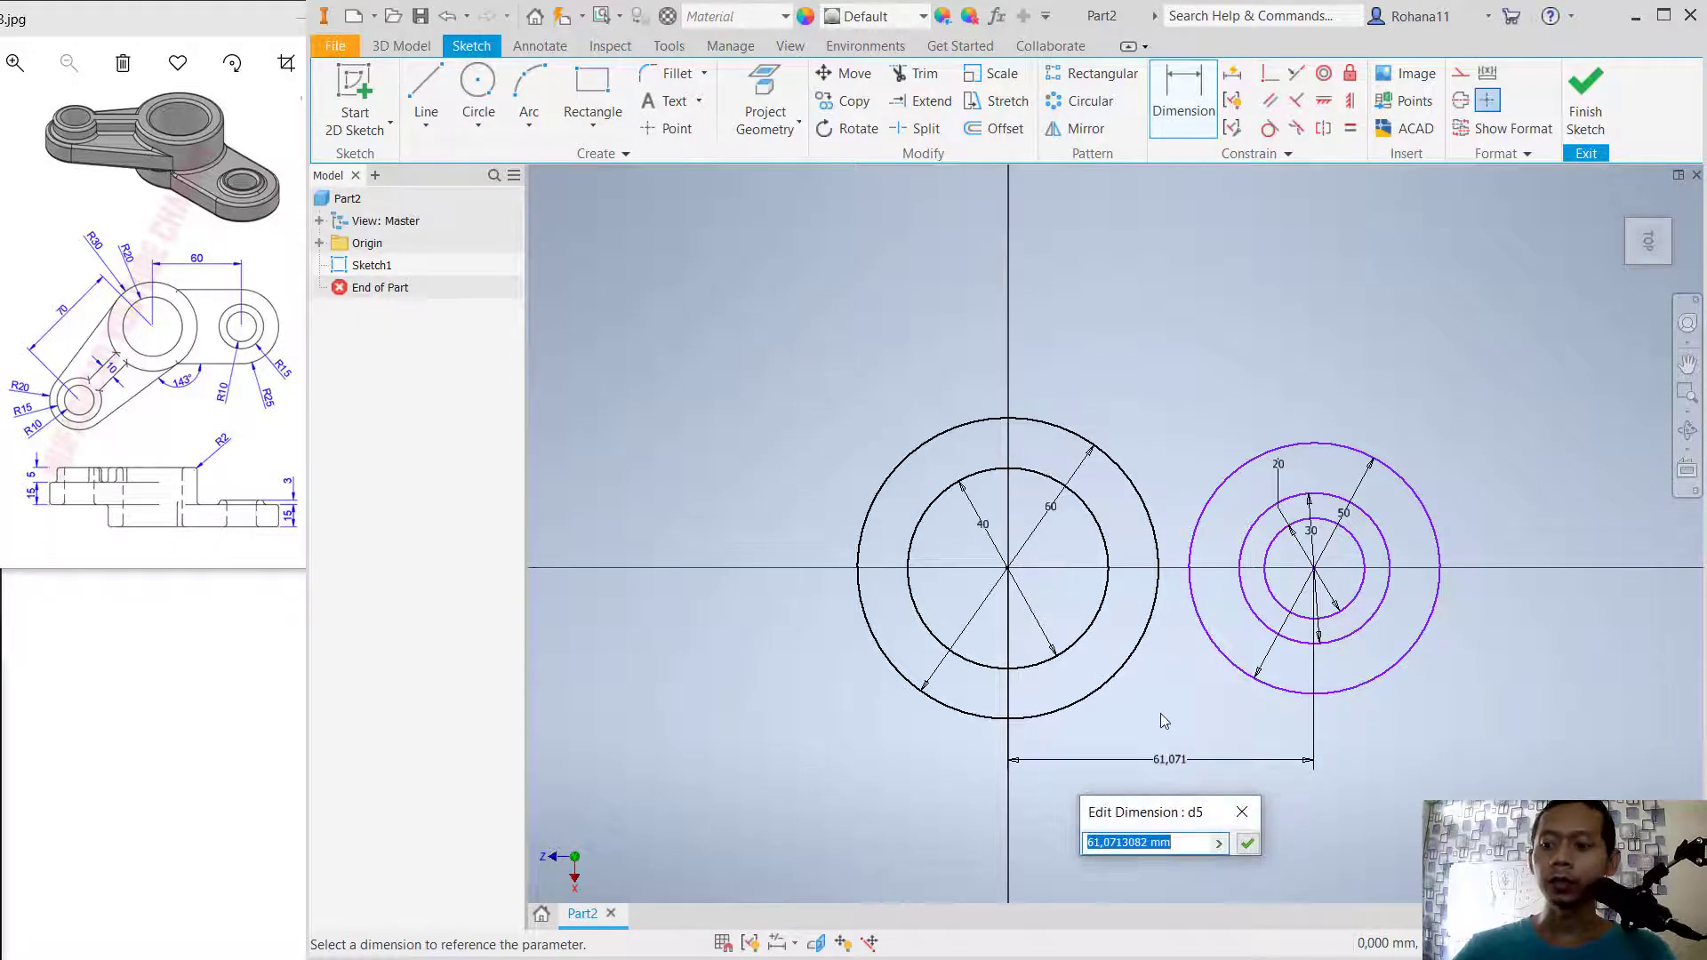
pyautogui.write('60')
pyautogui.press('Return')
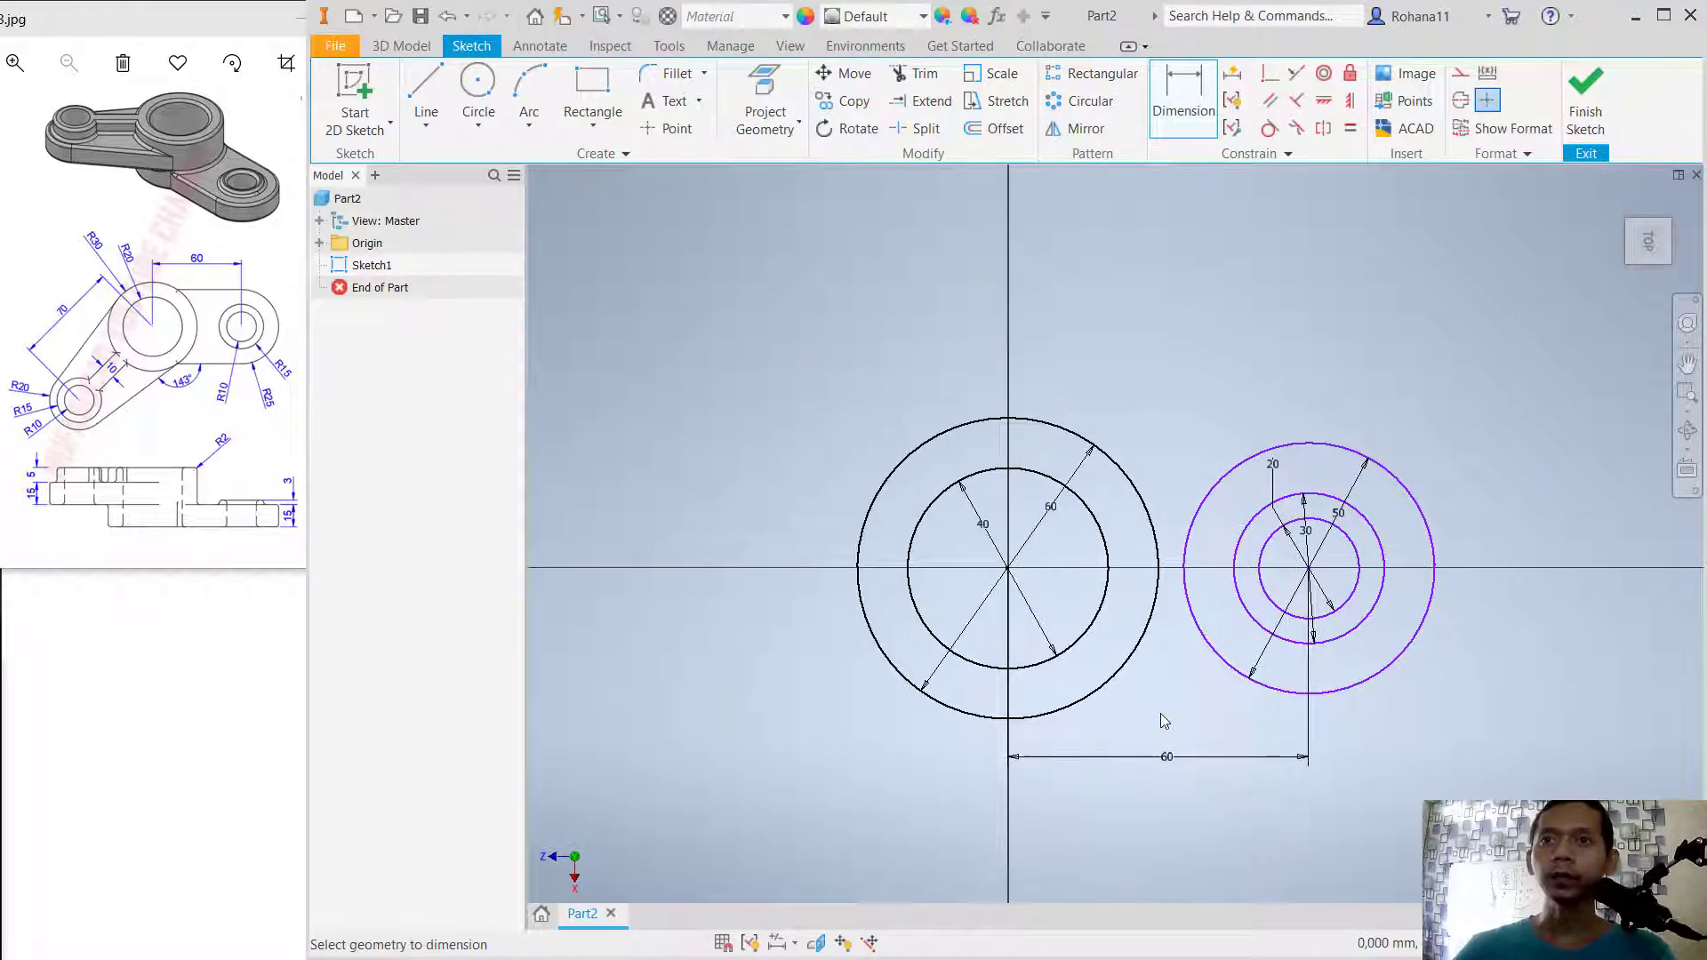
# Step: Draw horizontal lines from the 50 mm circle's upper and lower points to the 60 mm circle, trimming the line overhangs and the inner arc
pyautogui.click(425, 89)
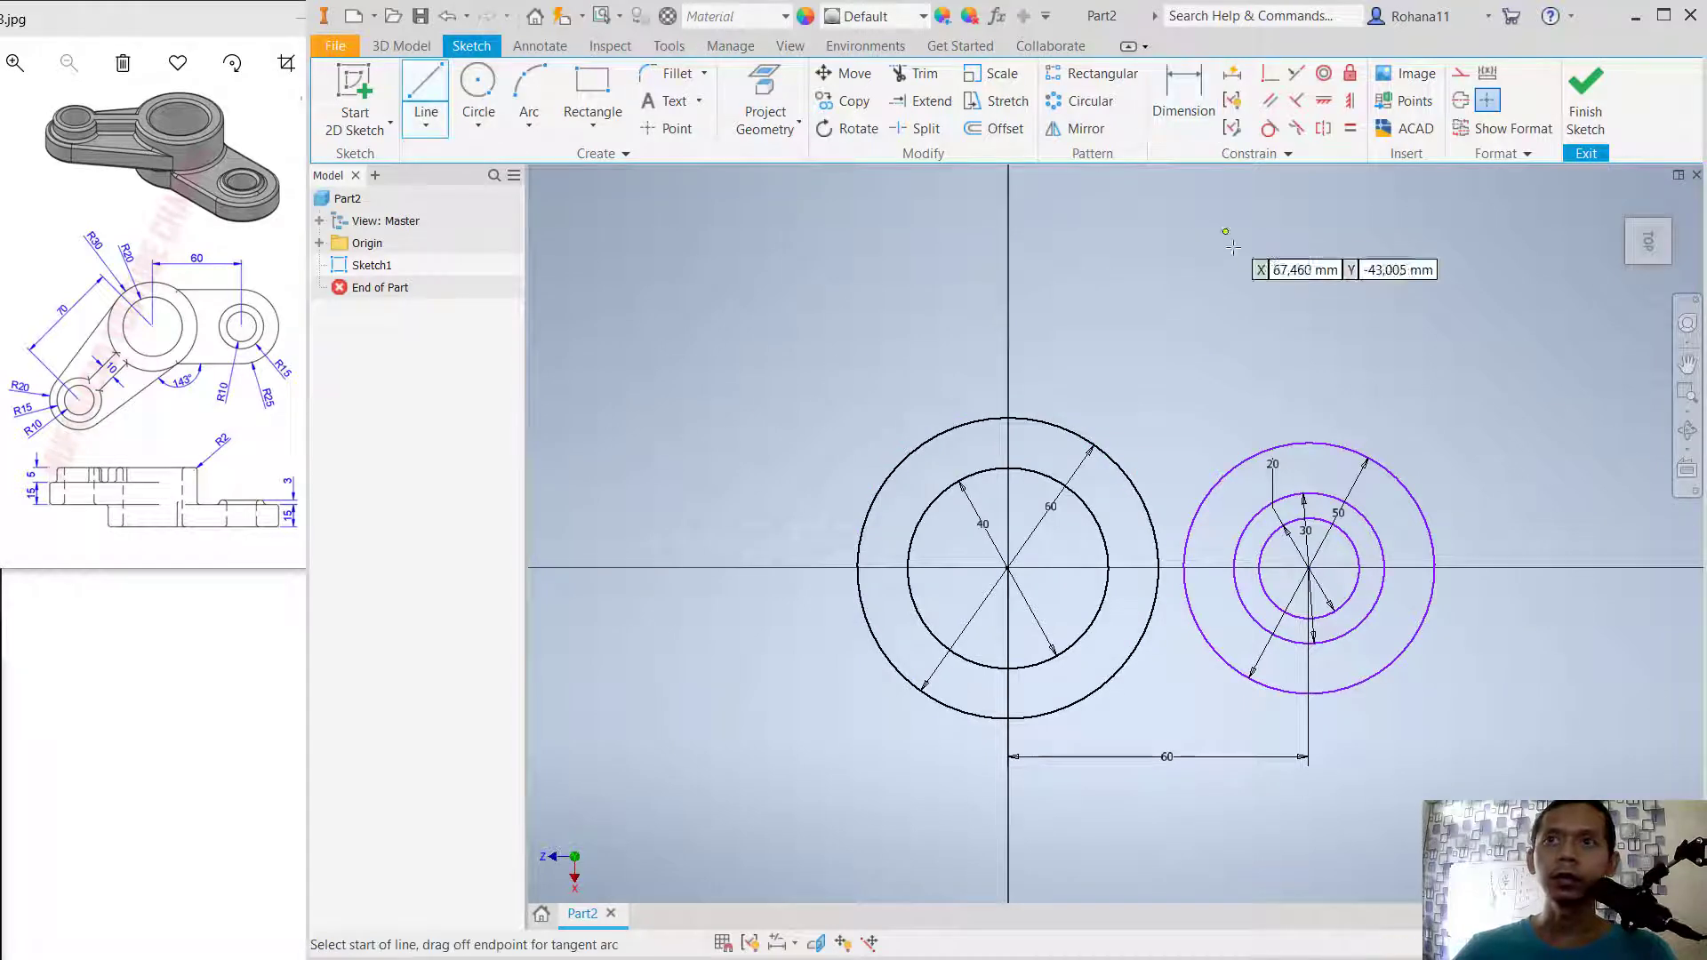
pyautogui.click(1309, 441)
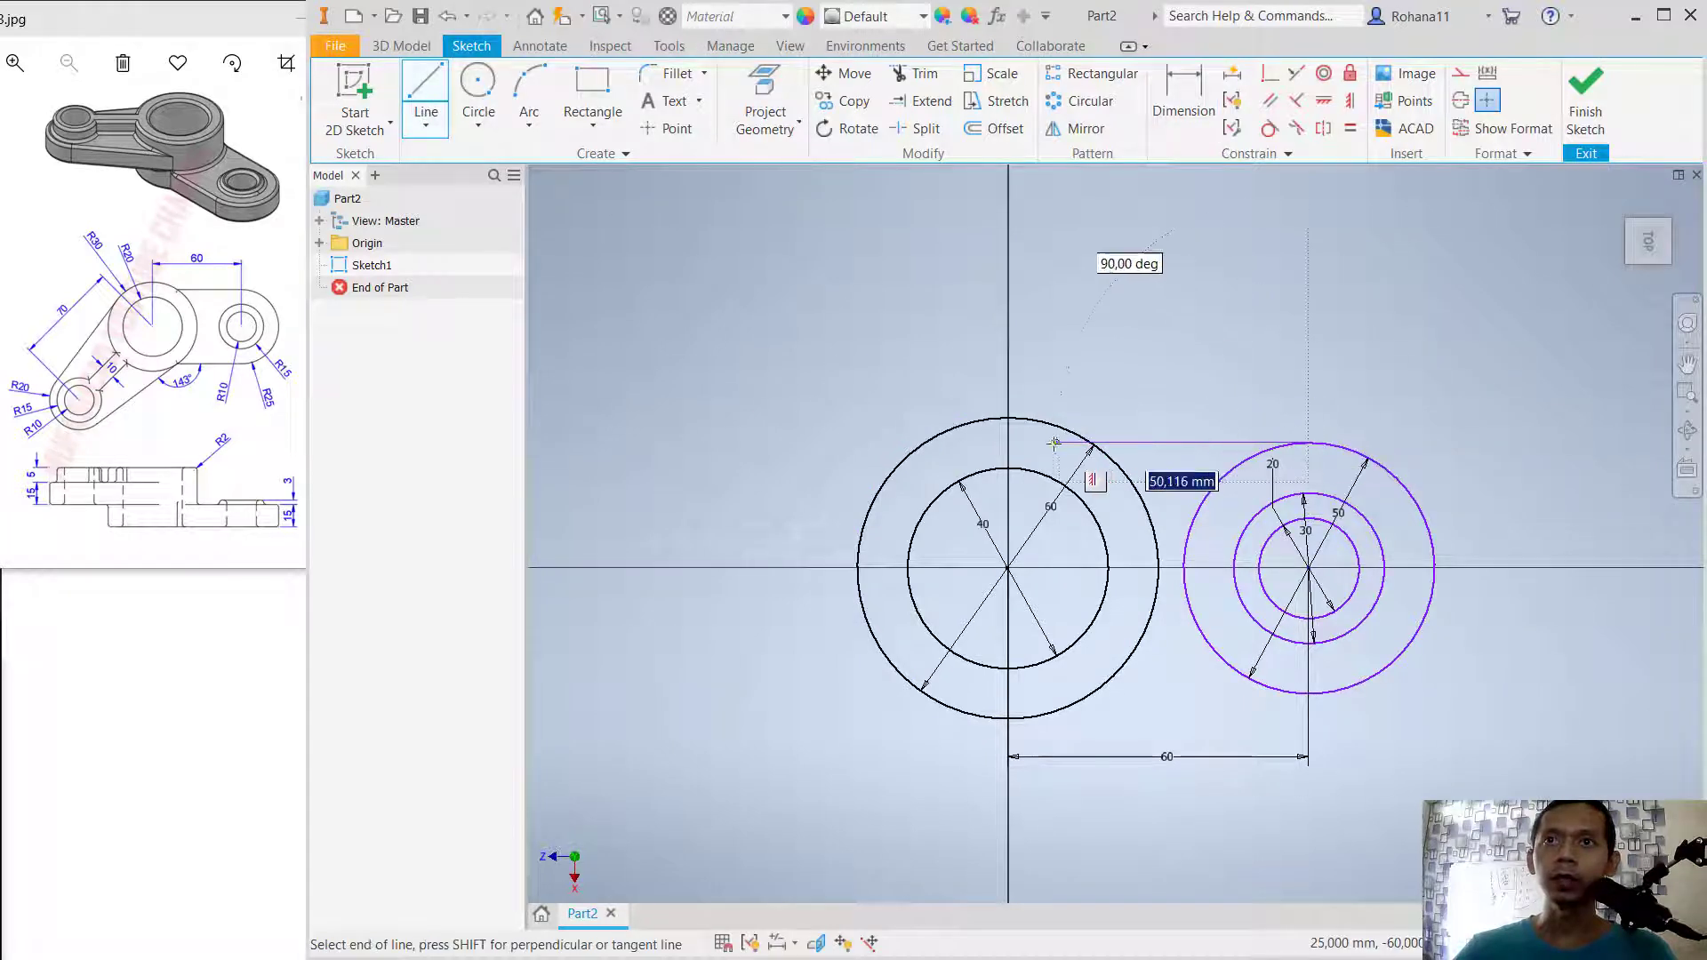
pyautogui.rightClick(1083, 318)
pyautogui.click(1171, 322)
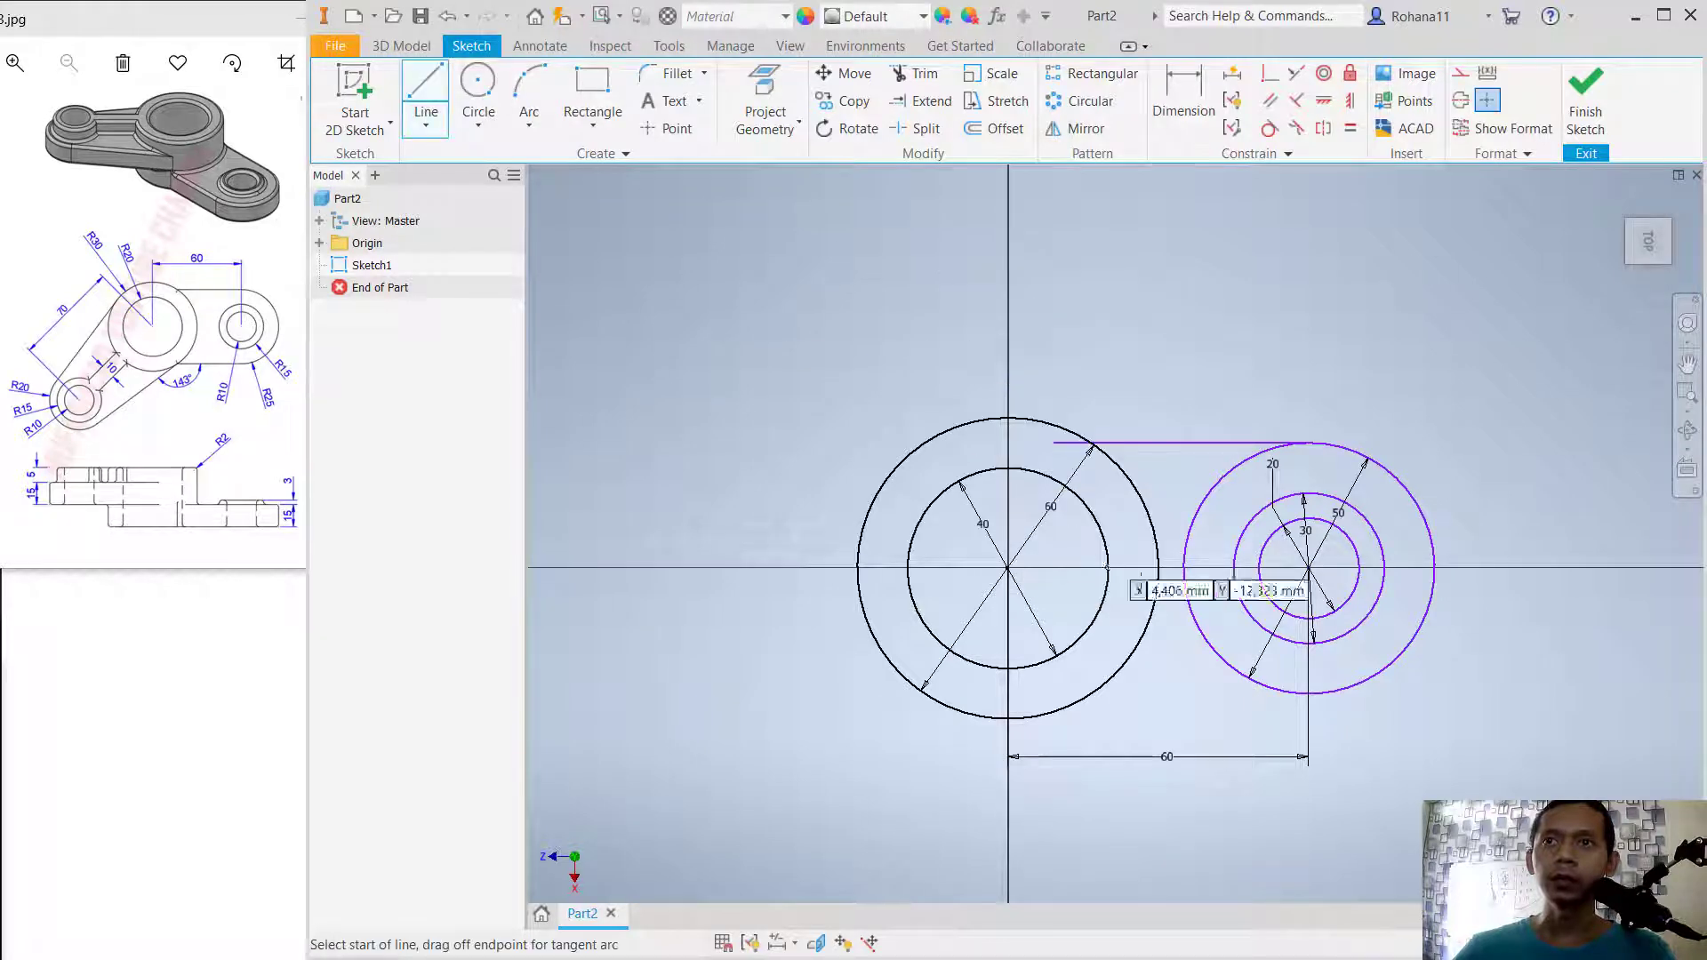
pyautogui.click(1314, 694)
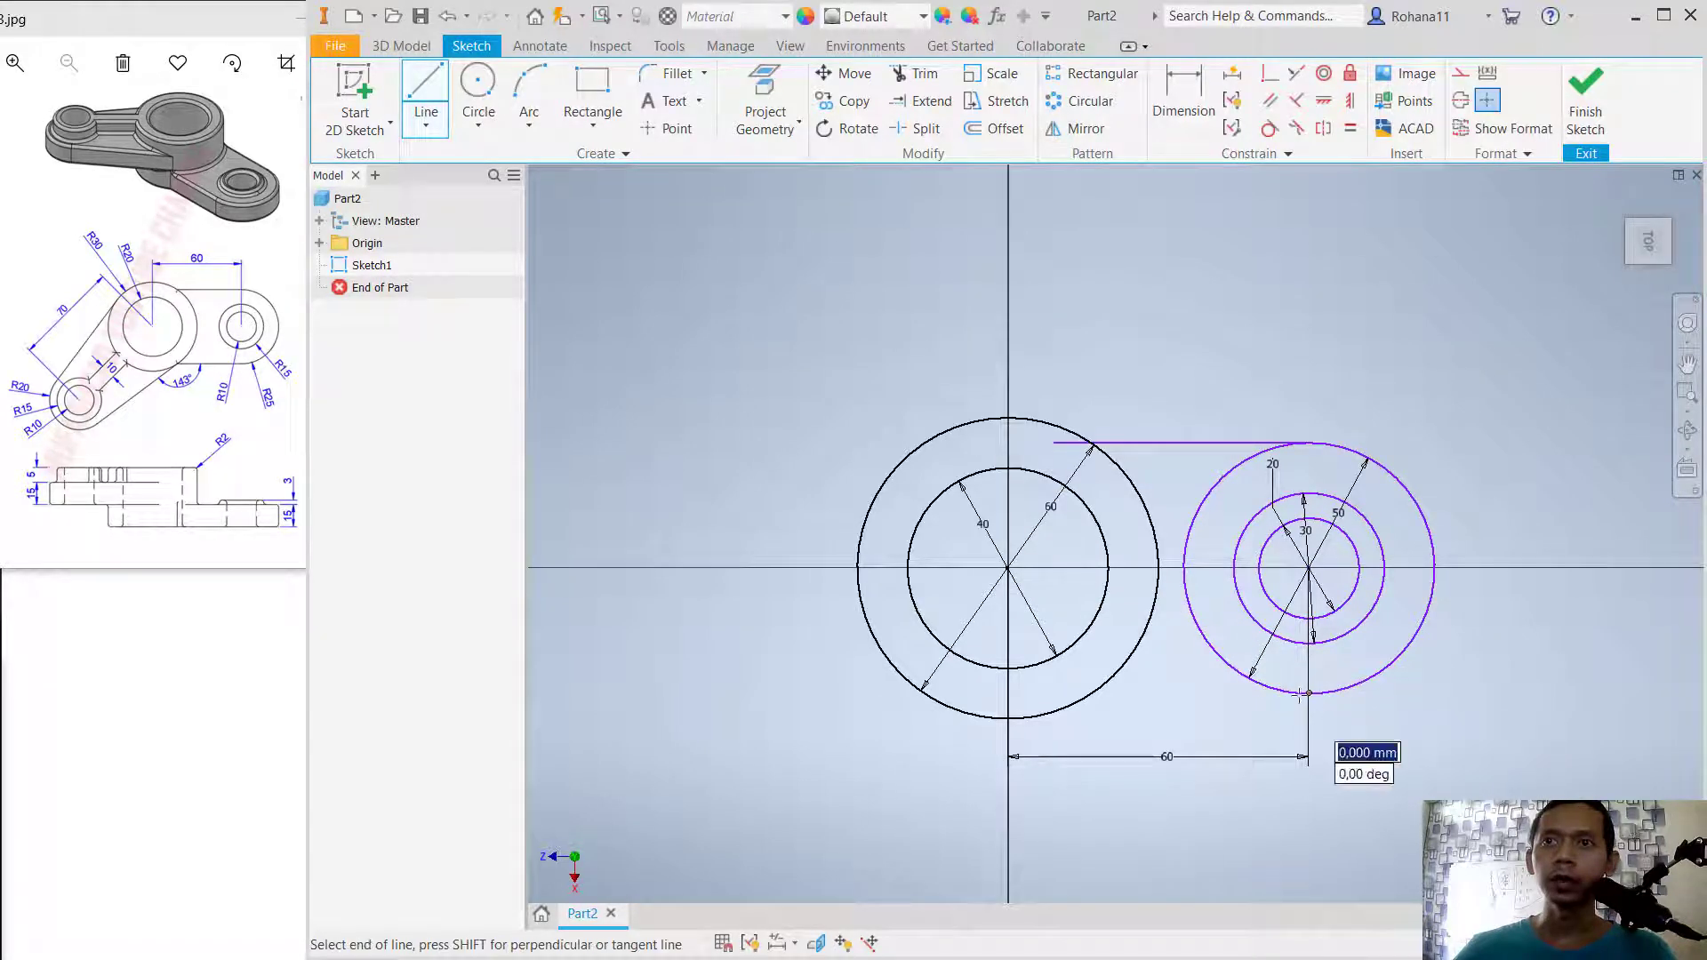
pyautogui.click(1042, 691)
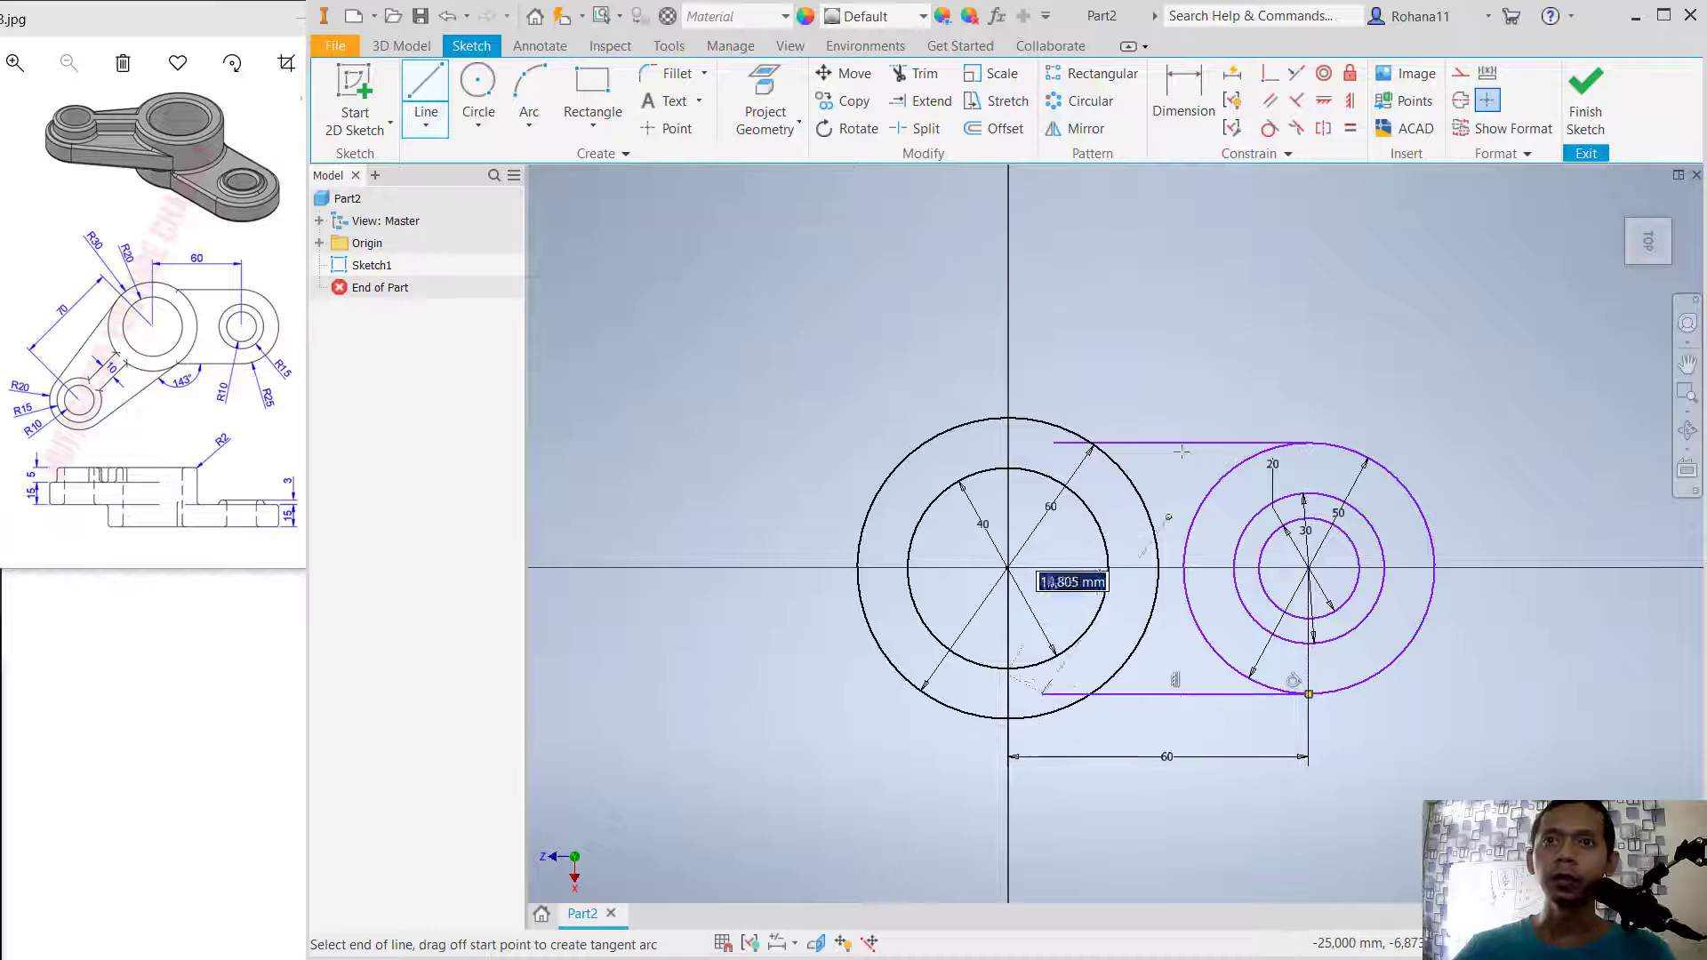
pyautogui.click(920, 81)
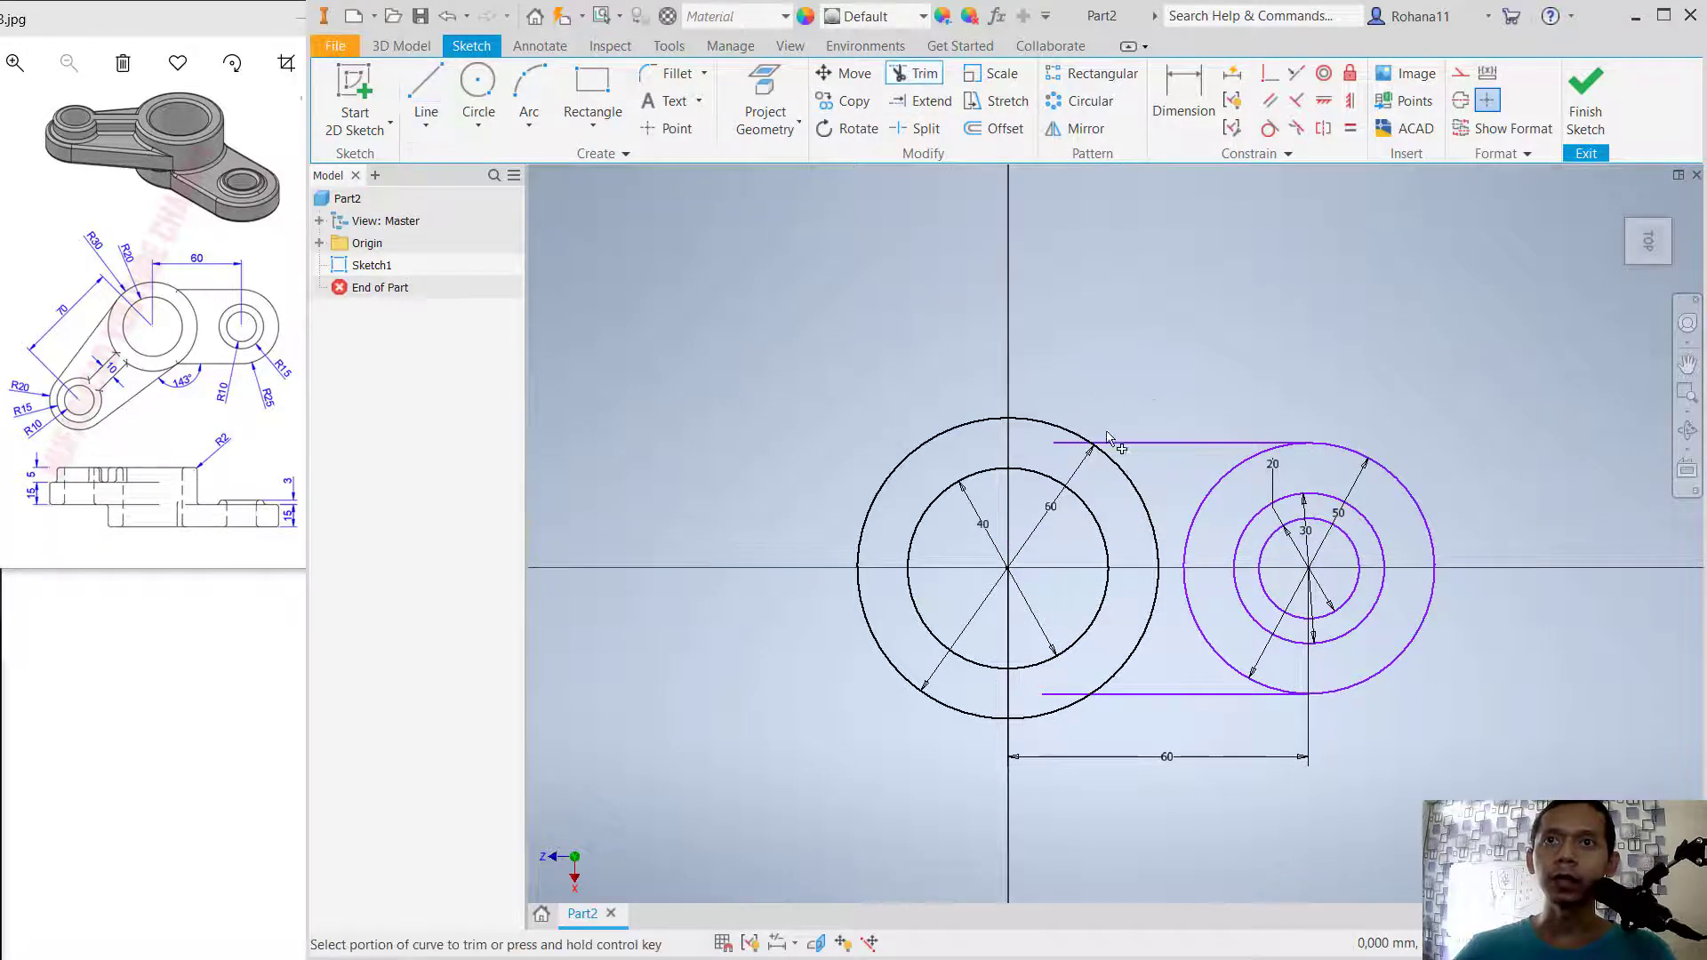
pyautogui.click(1075, 444)
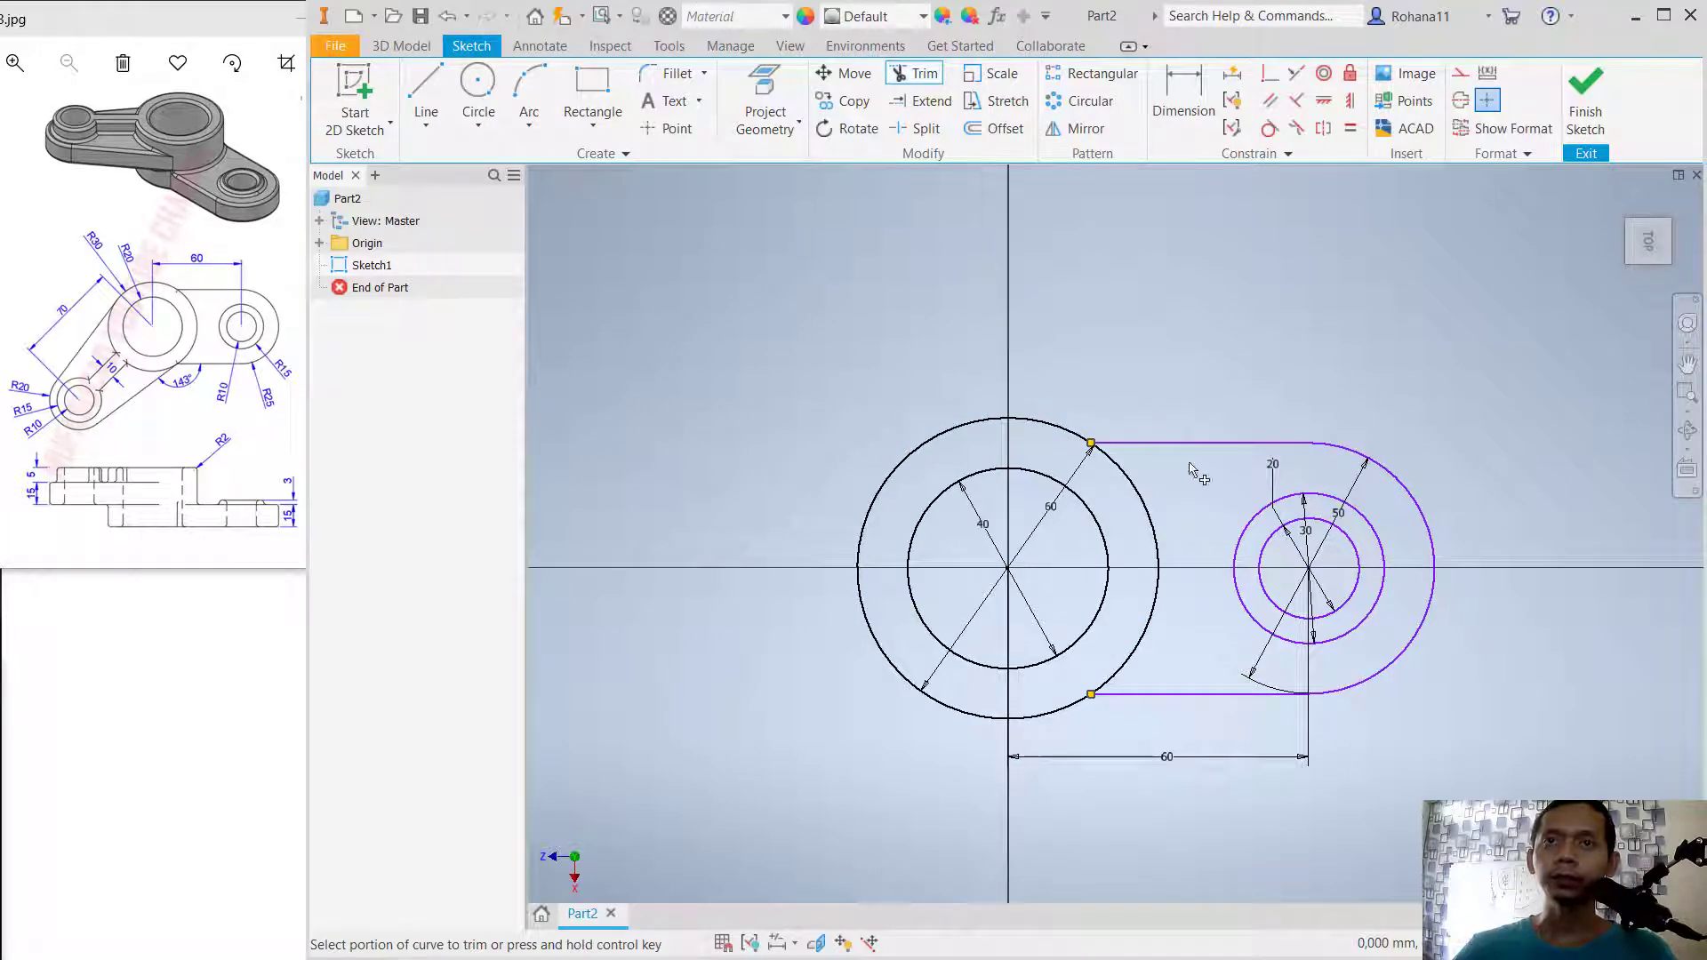
# Step: Draw three concentric circles of 40, 30 and 20 mm diameter on the horizontal axis, about 80 mm left of the origin
pyautogui.moveTo(1177, 517); pyautogui.dragTo(1249, 440, button='middle')
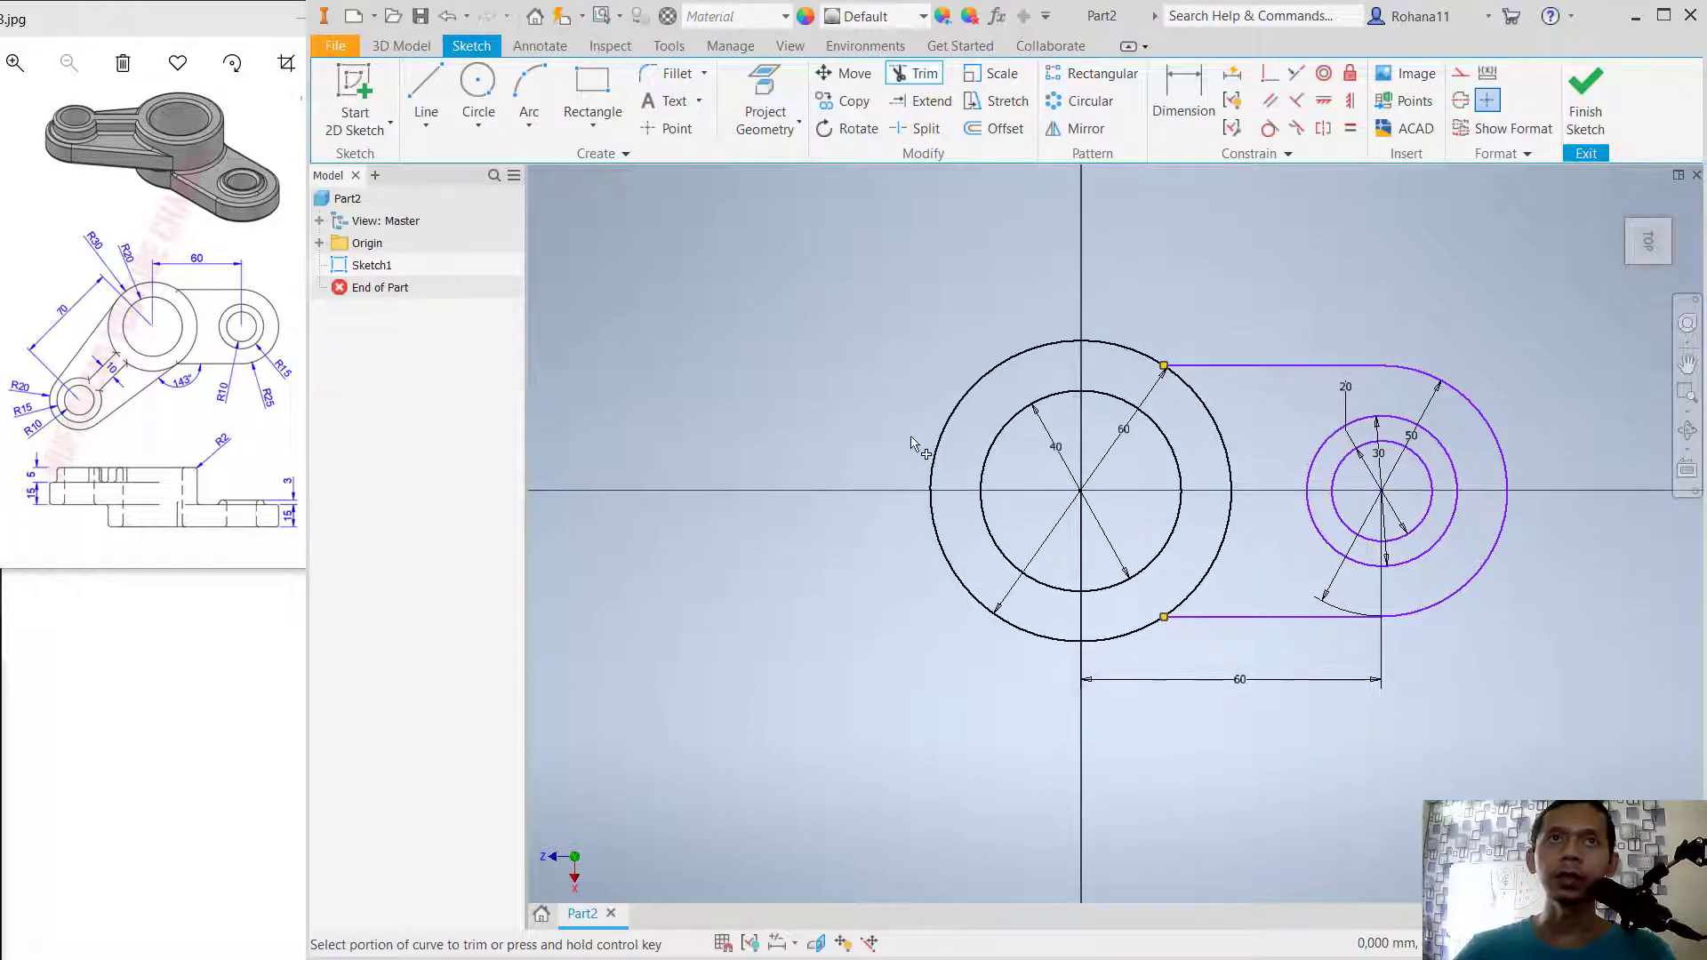
pyautogui.click(477, 89)
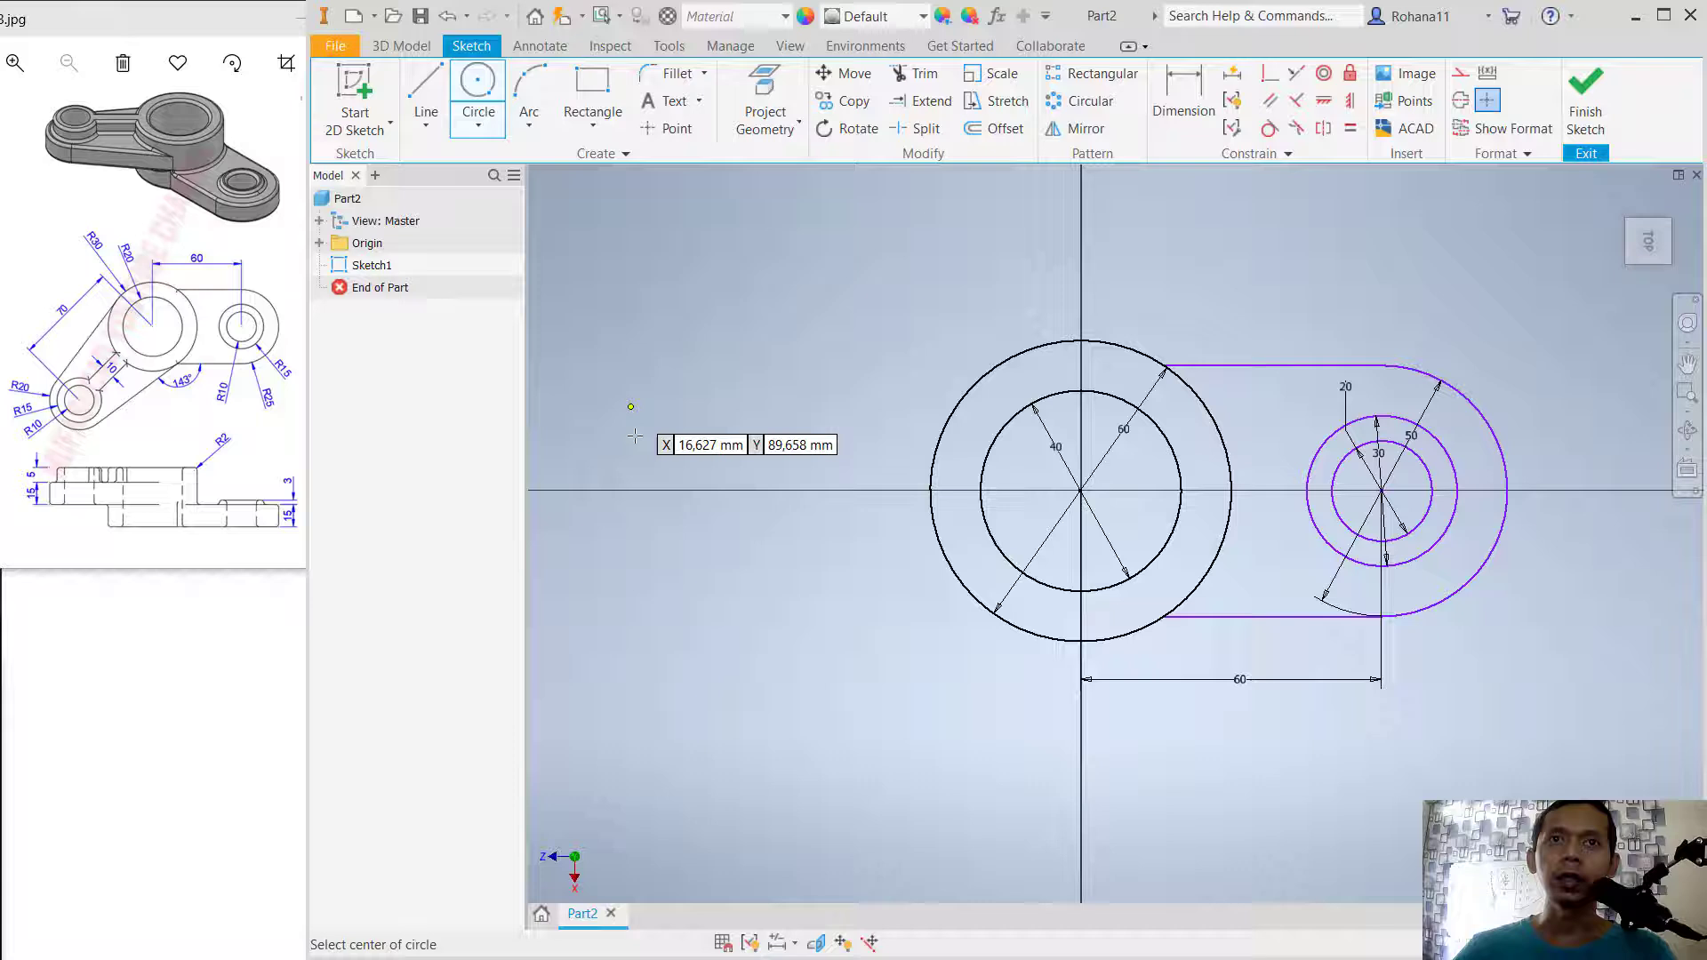
pyautogui.click(680, 490)
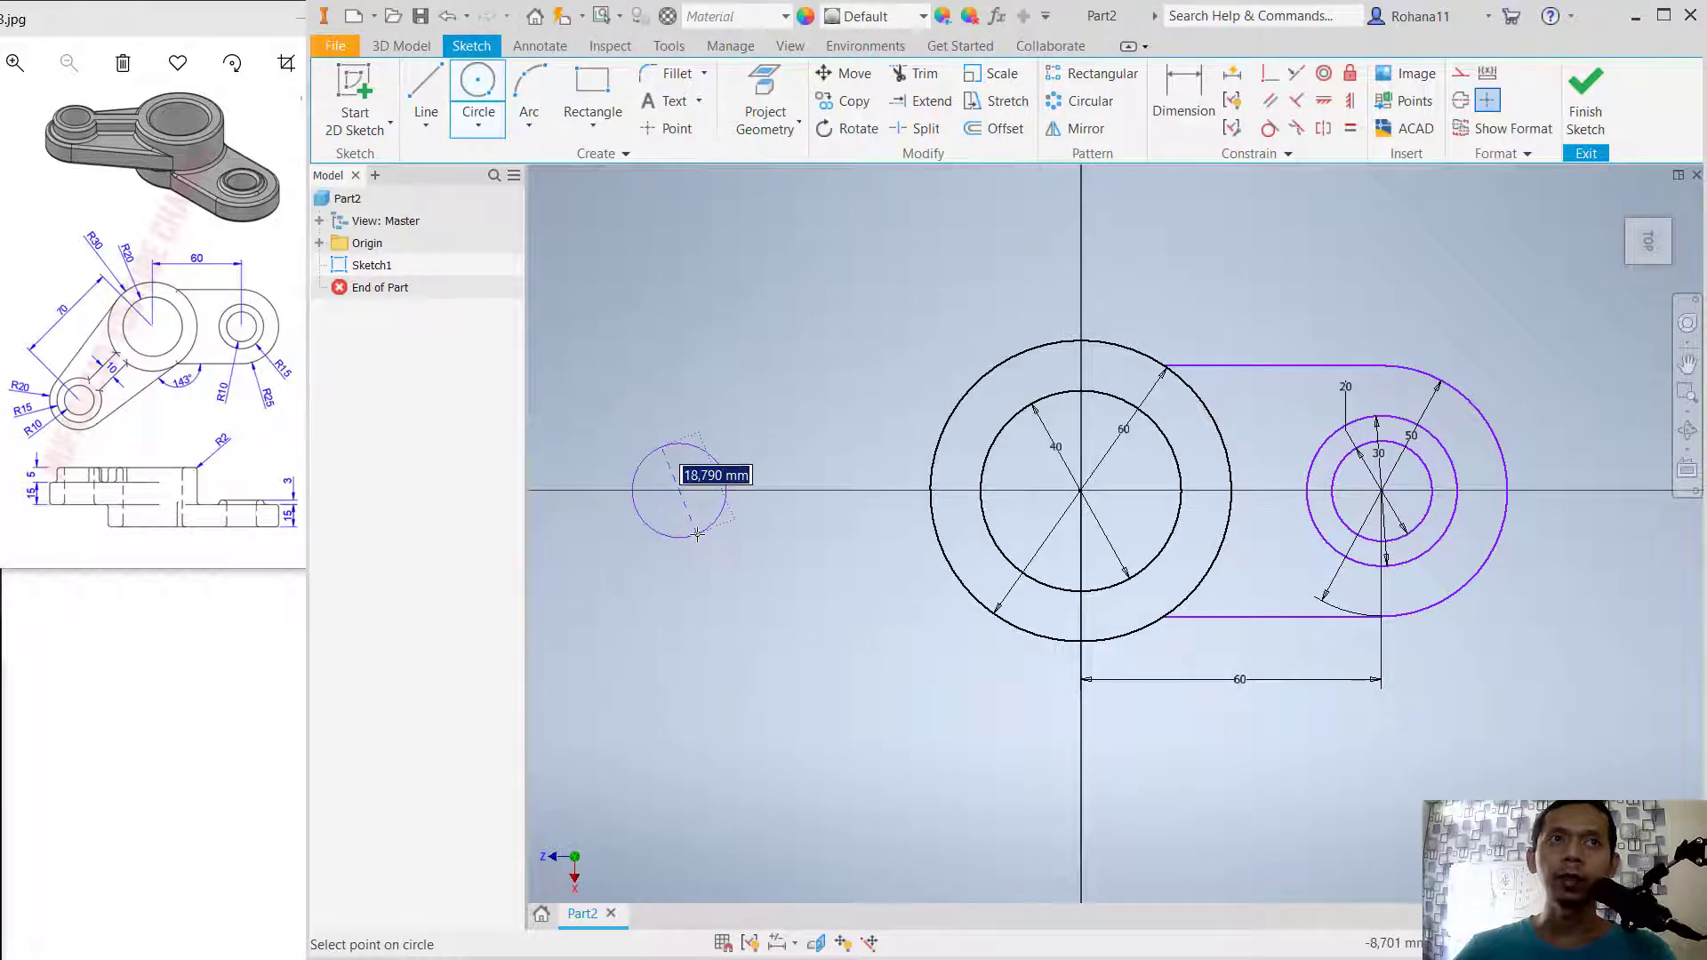
pyautogui.write('40')
pyautogui.press('Return')
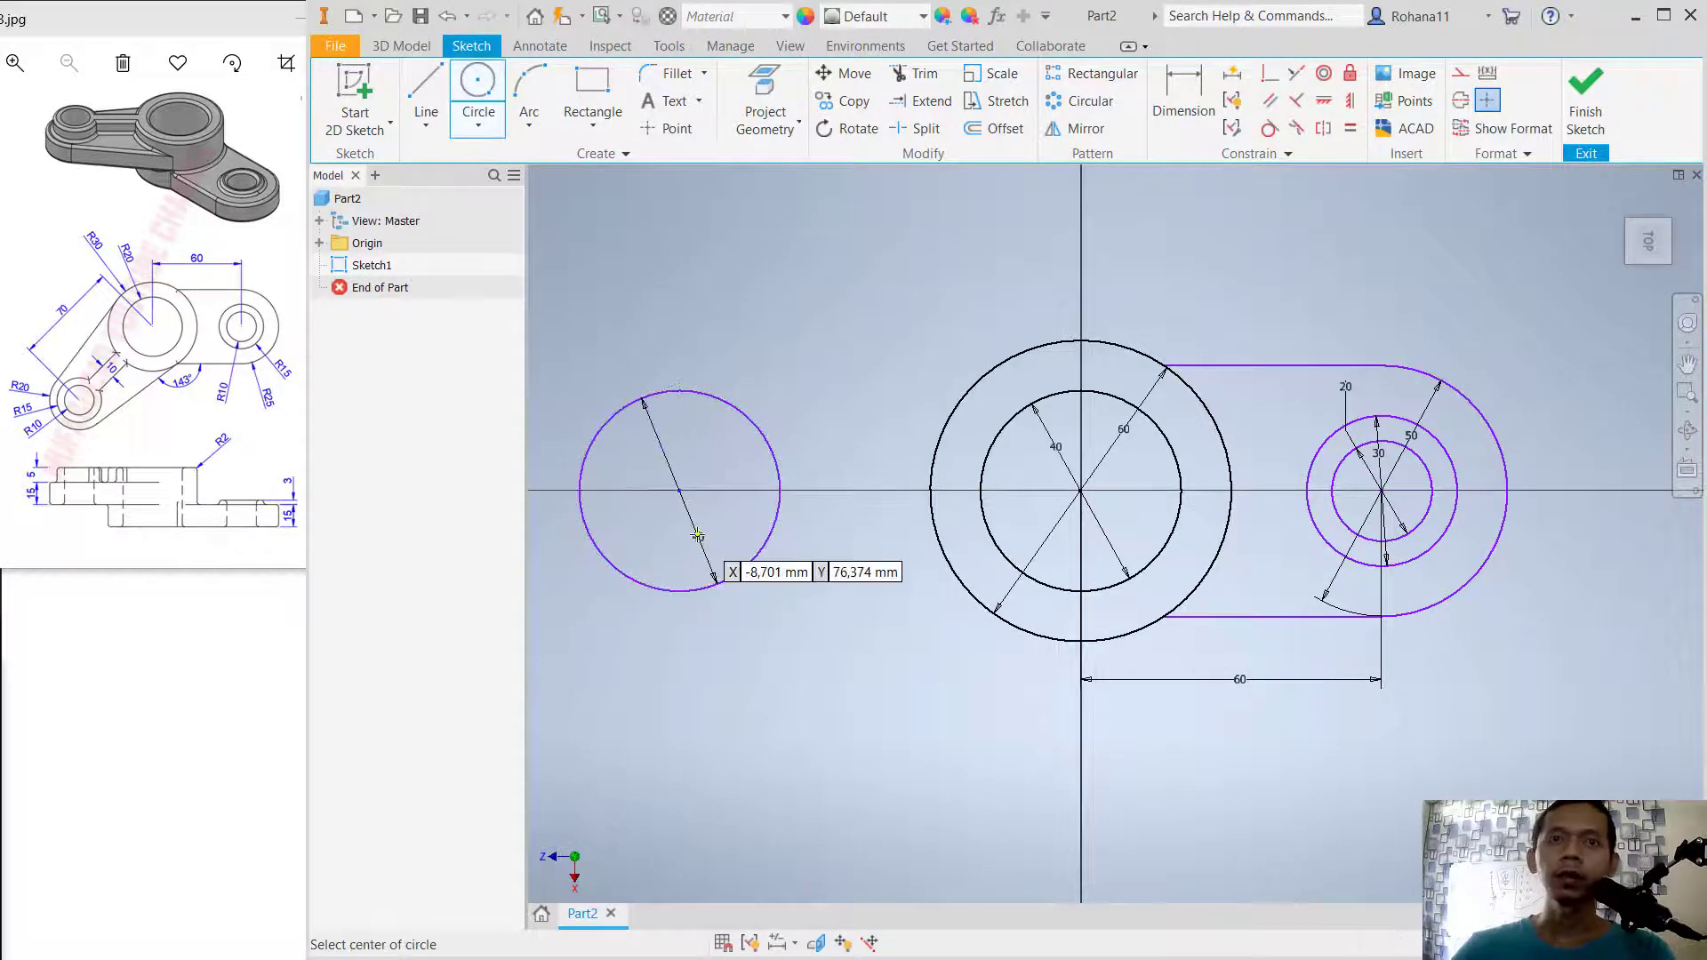
pyautogui.click(680, 490)
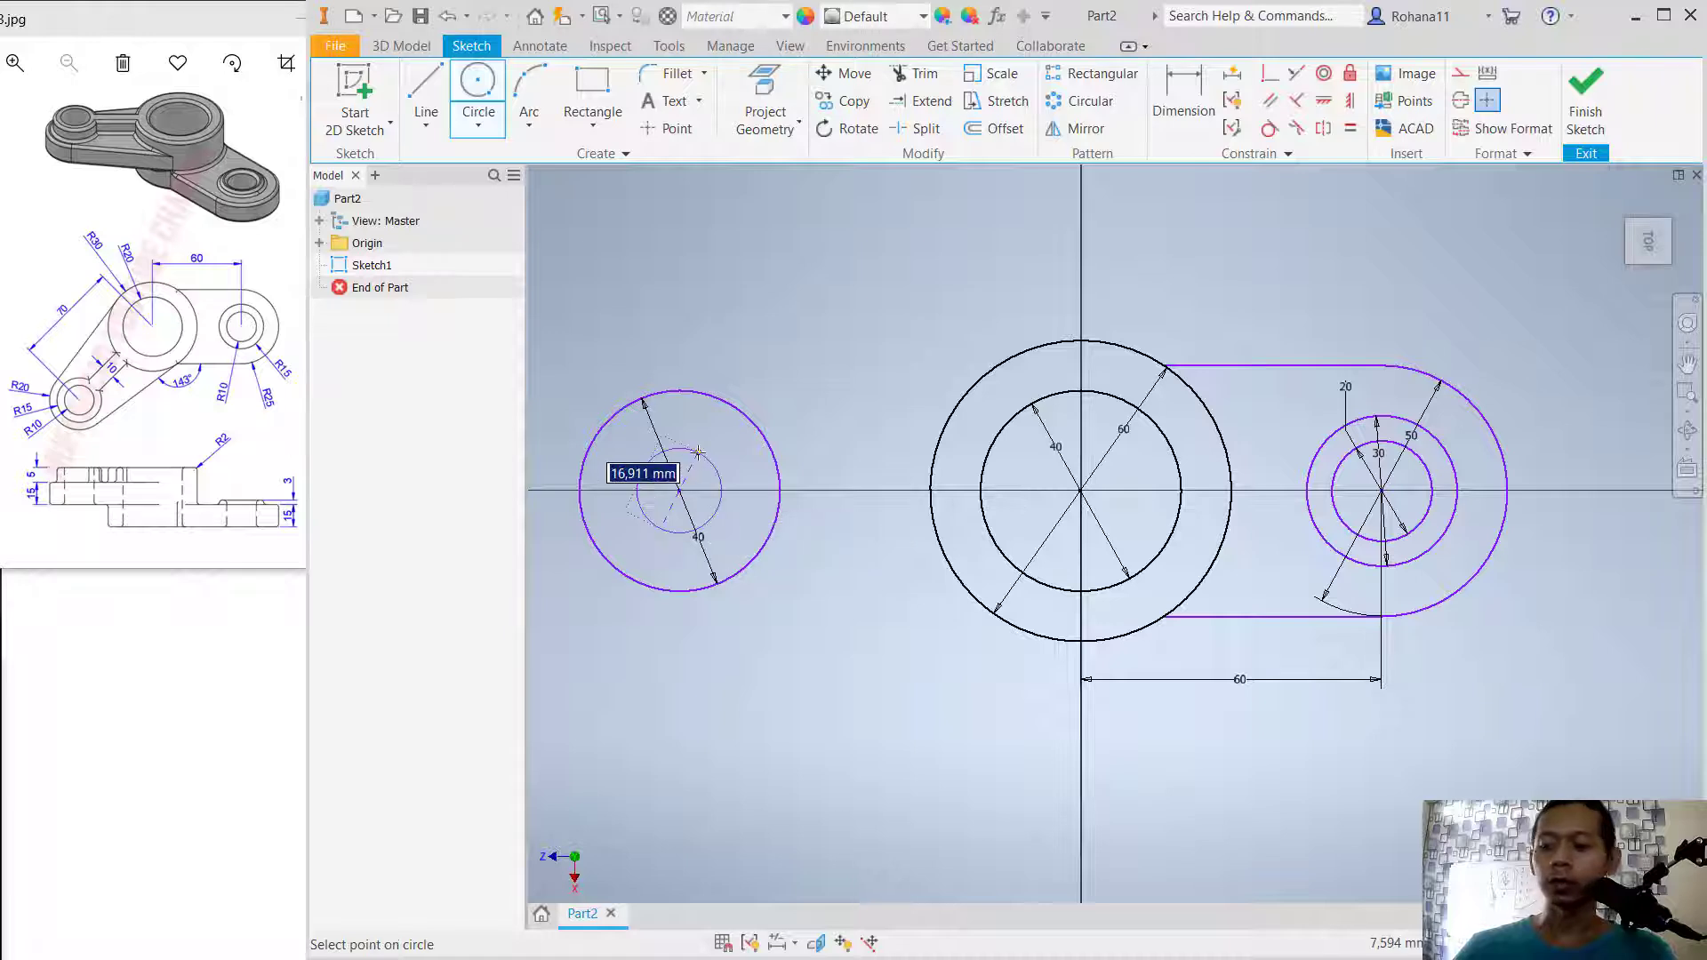
pyautogui.write('30')
pyautogui.press('Return')
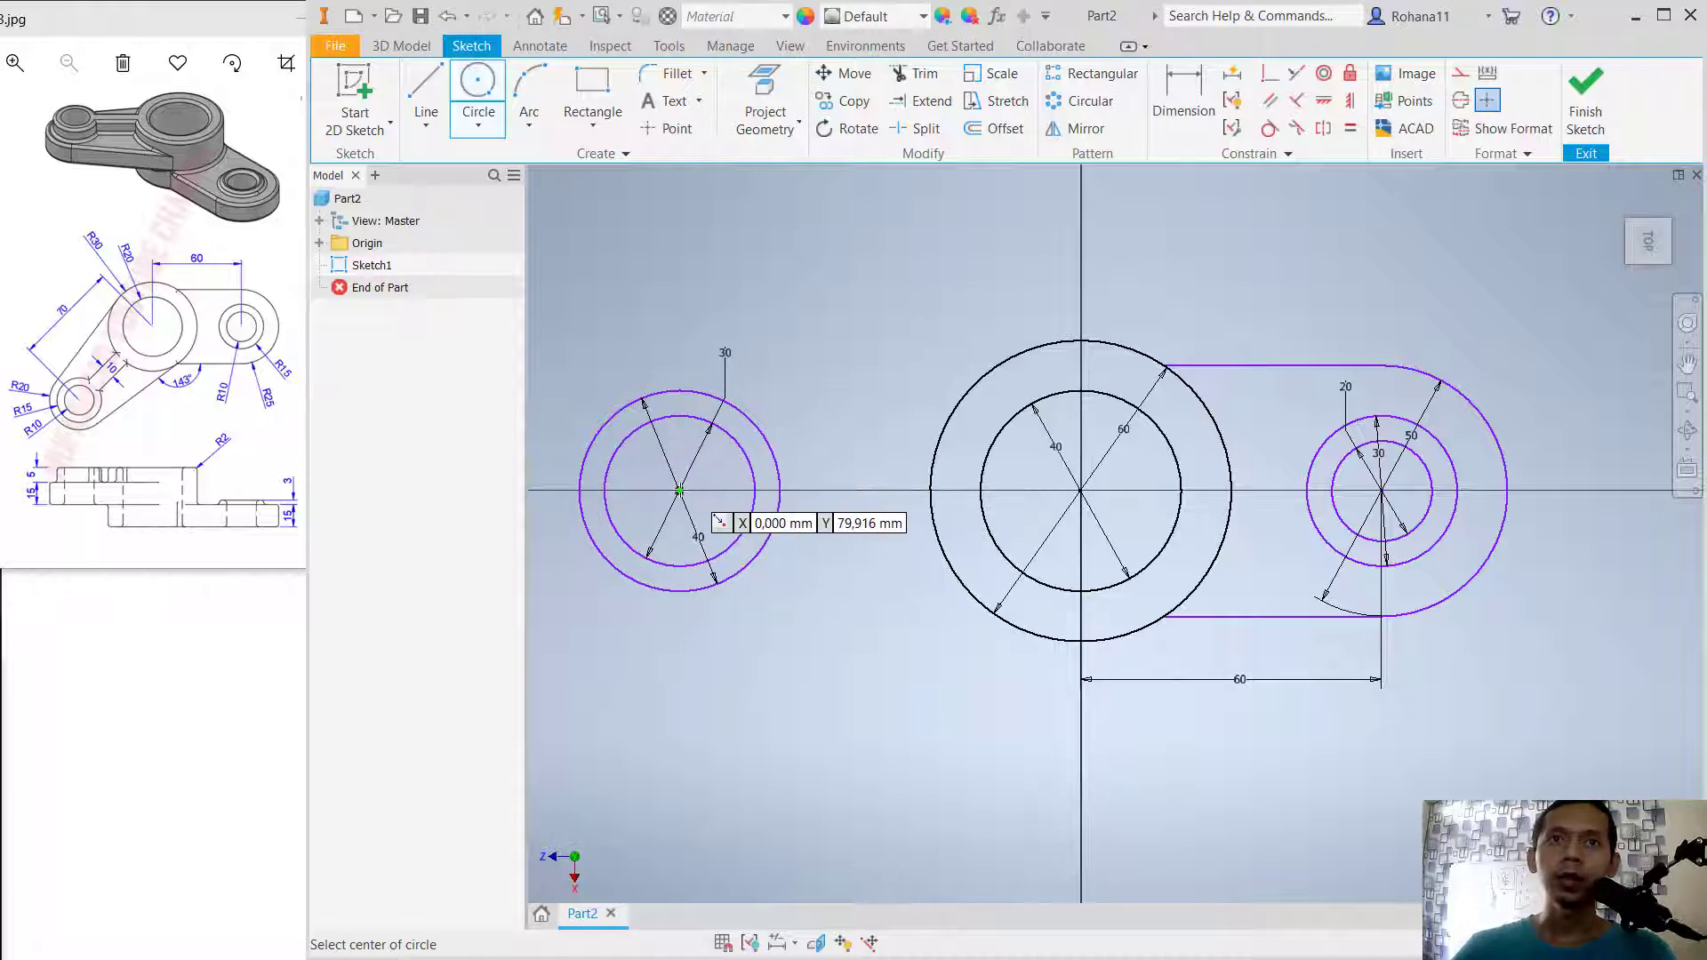
pyautogui.click(679, 490)
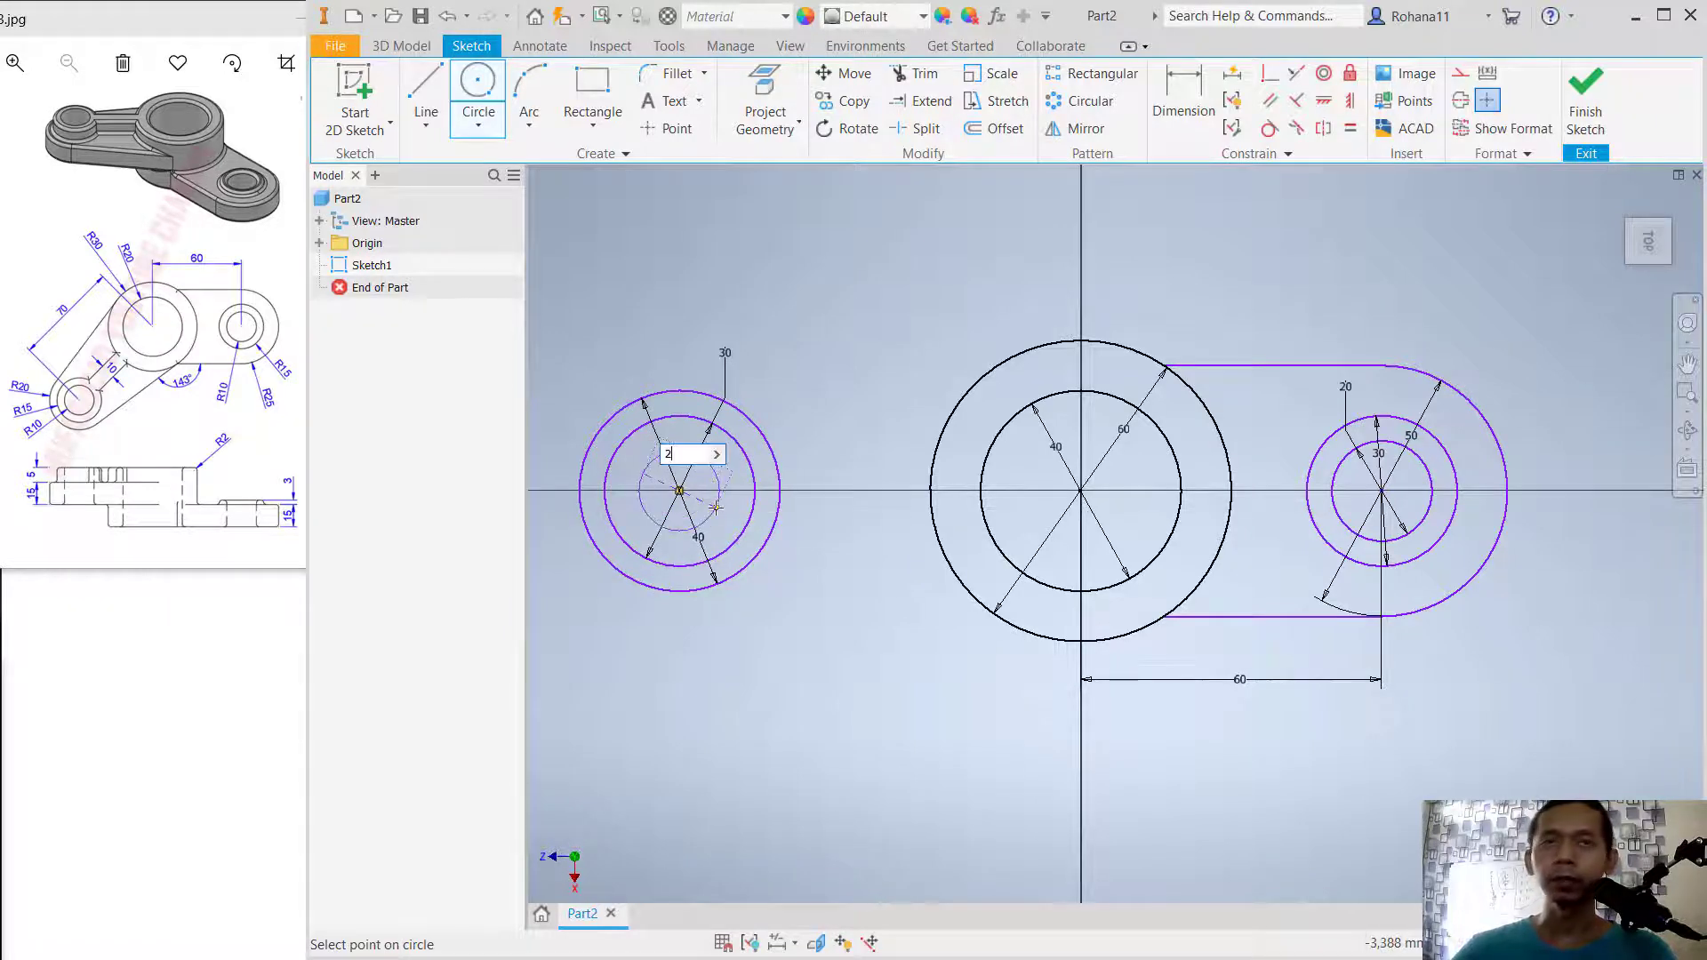
pyautogui.write('20')
pyautogui.press('Return')
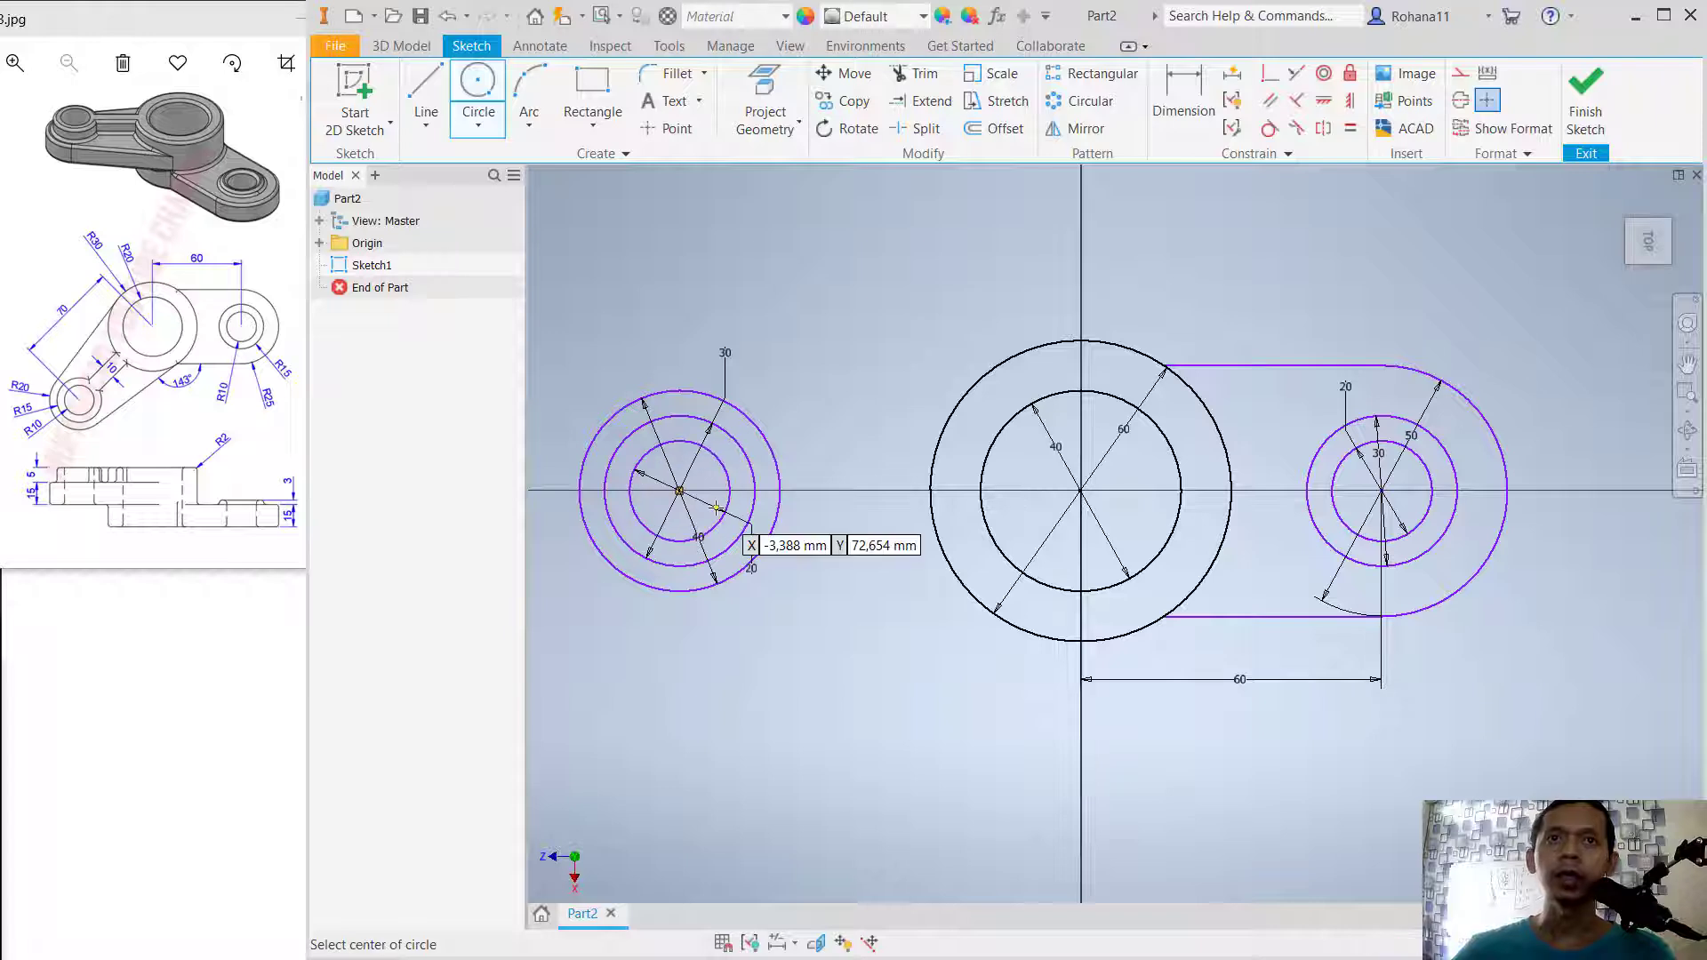
# Step: Dimension the distance between the sketch origin and the centre of the left circle group as 70 mm
pyautogui.click(1213, 92)
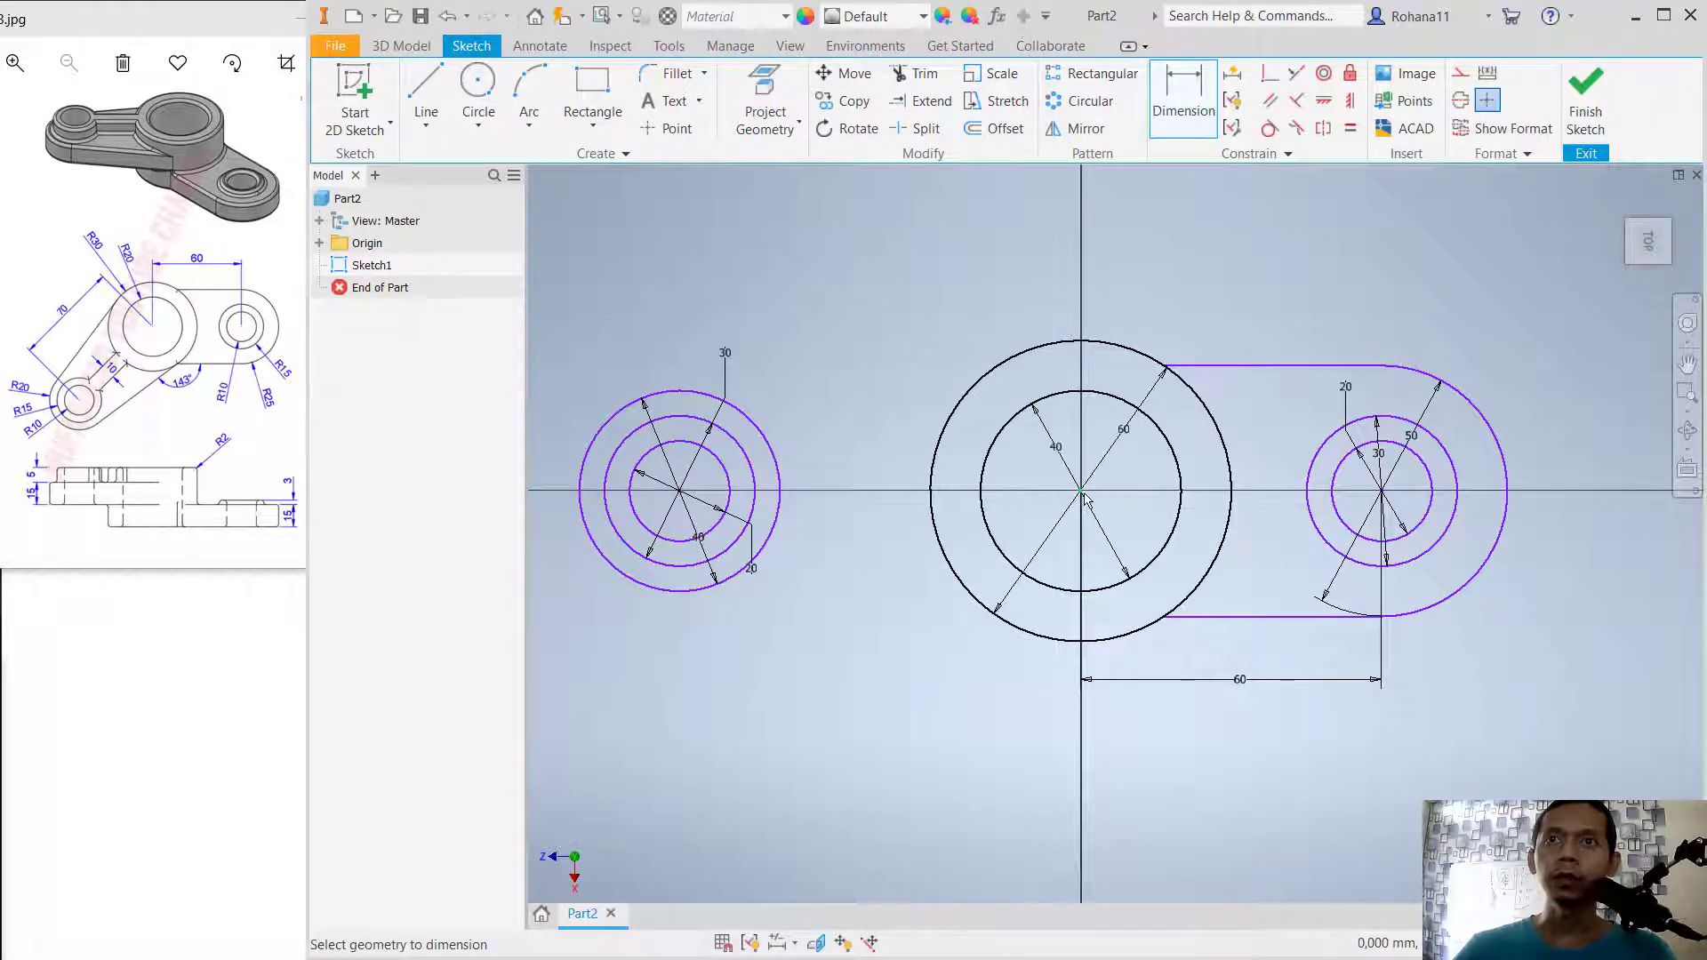
pyautogui.click(680, 512)
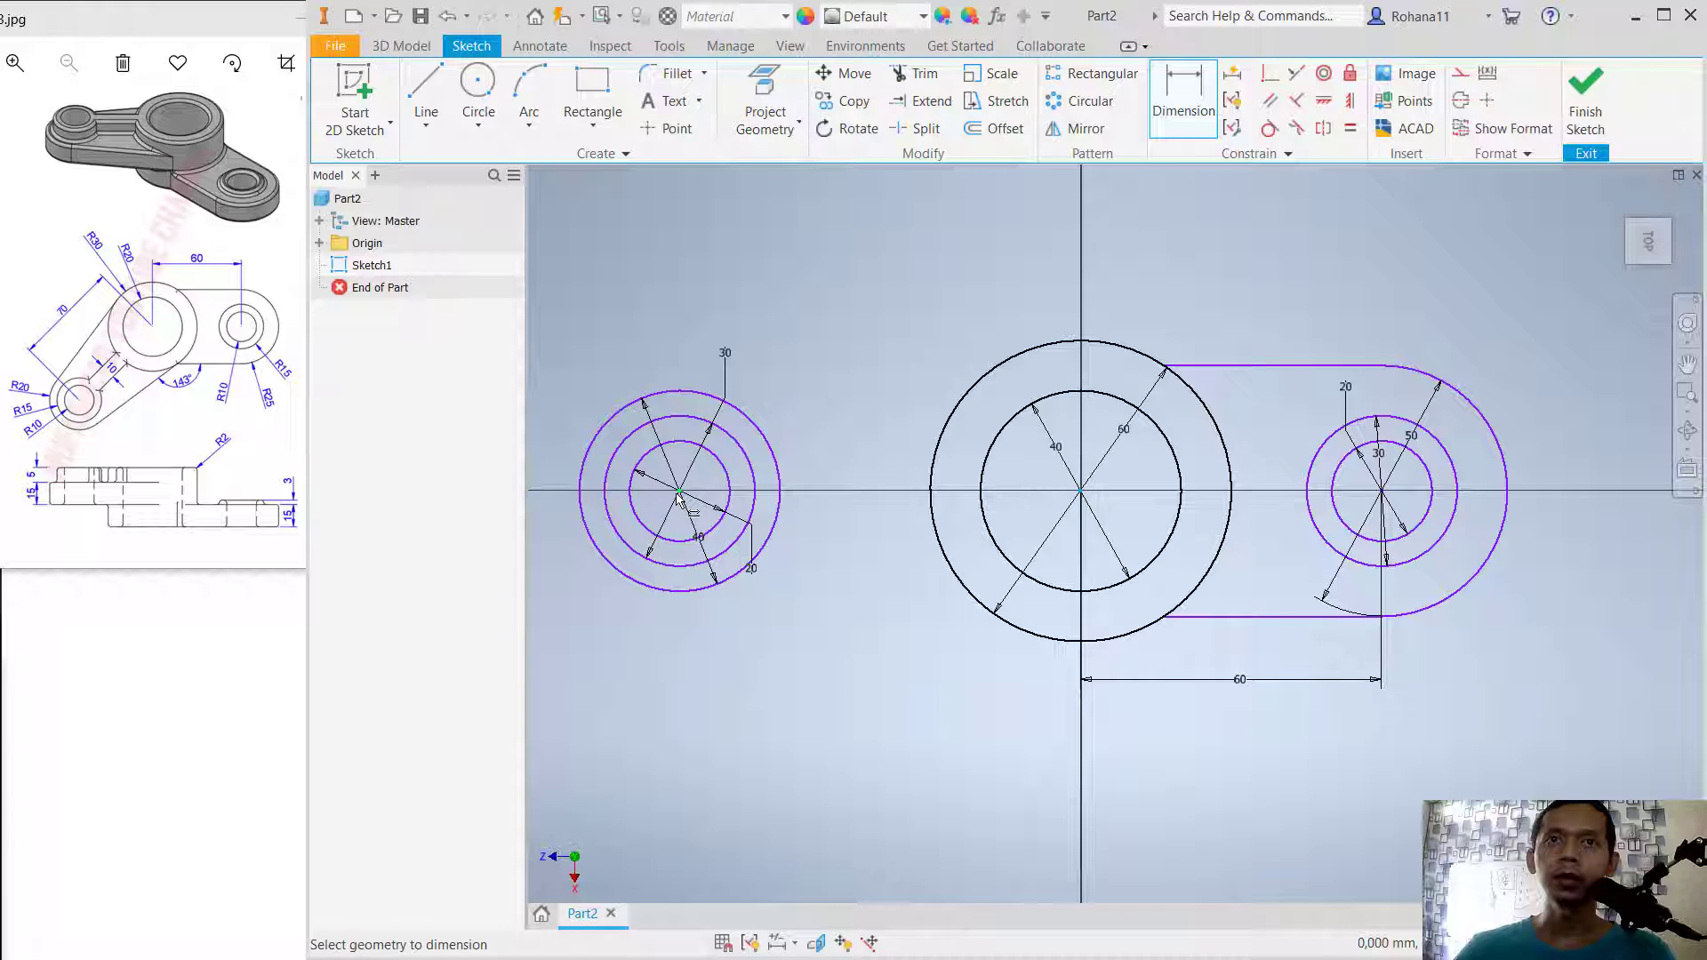
pyautogui.click(792, 698)
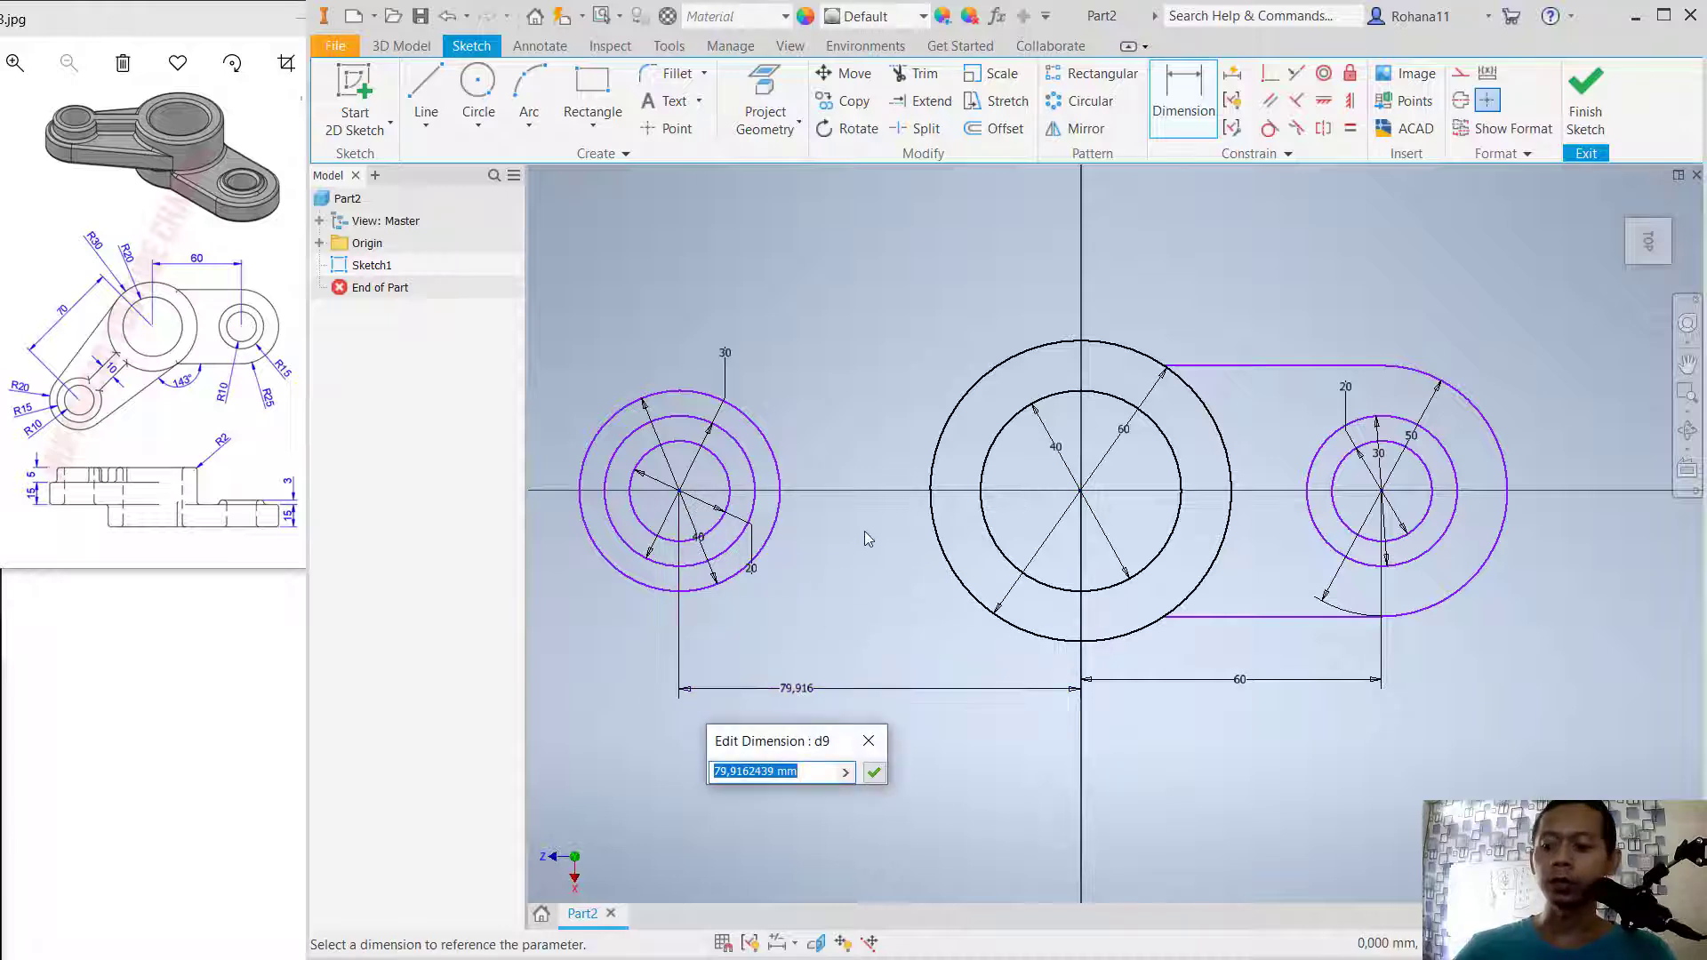
pyautogui.write('70')
pyautogui.press('Return')
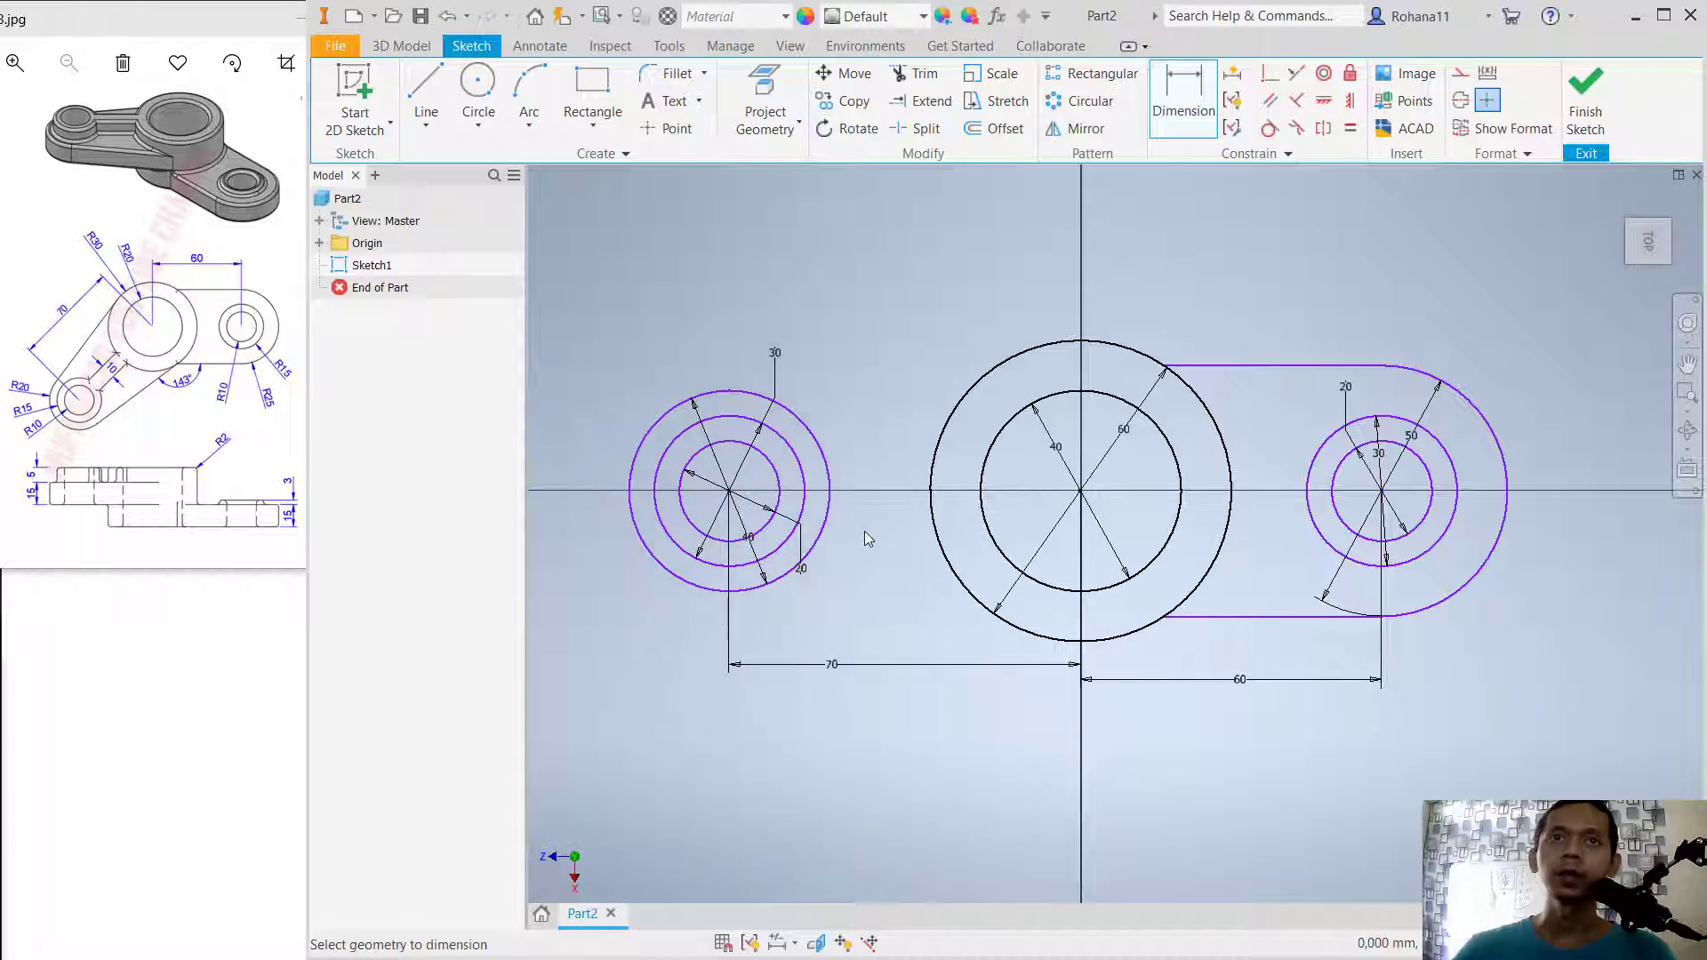
# Step: Draw two separate slanted lines, one above and one below, spanning from the left circle group past the central 60 mm circle
pyautogui.click(426, 96)
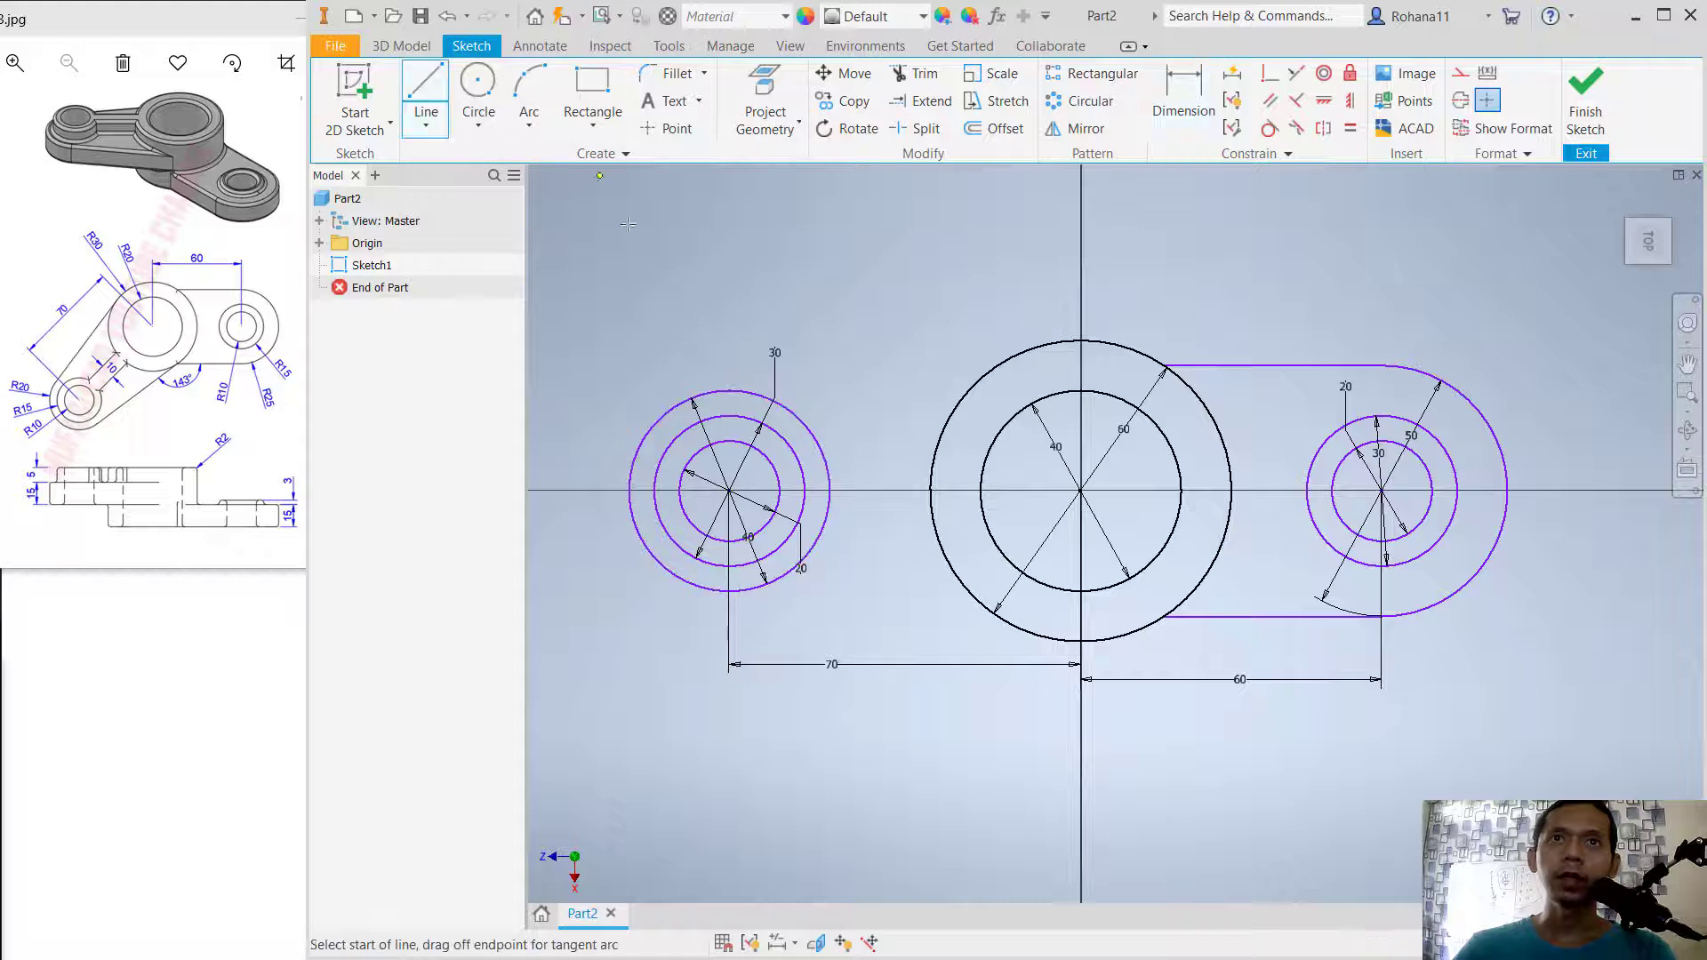
pyautogui.click(589, 421)
pyautogui.click(1152, 279)
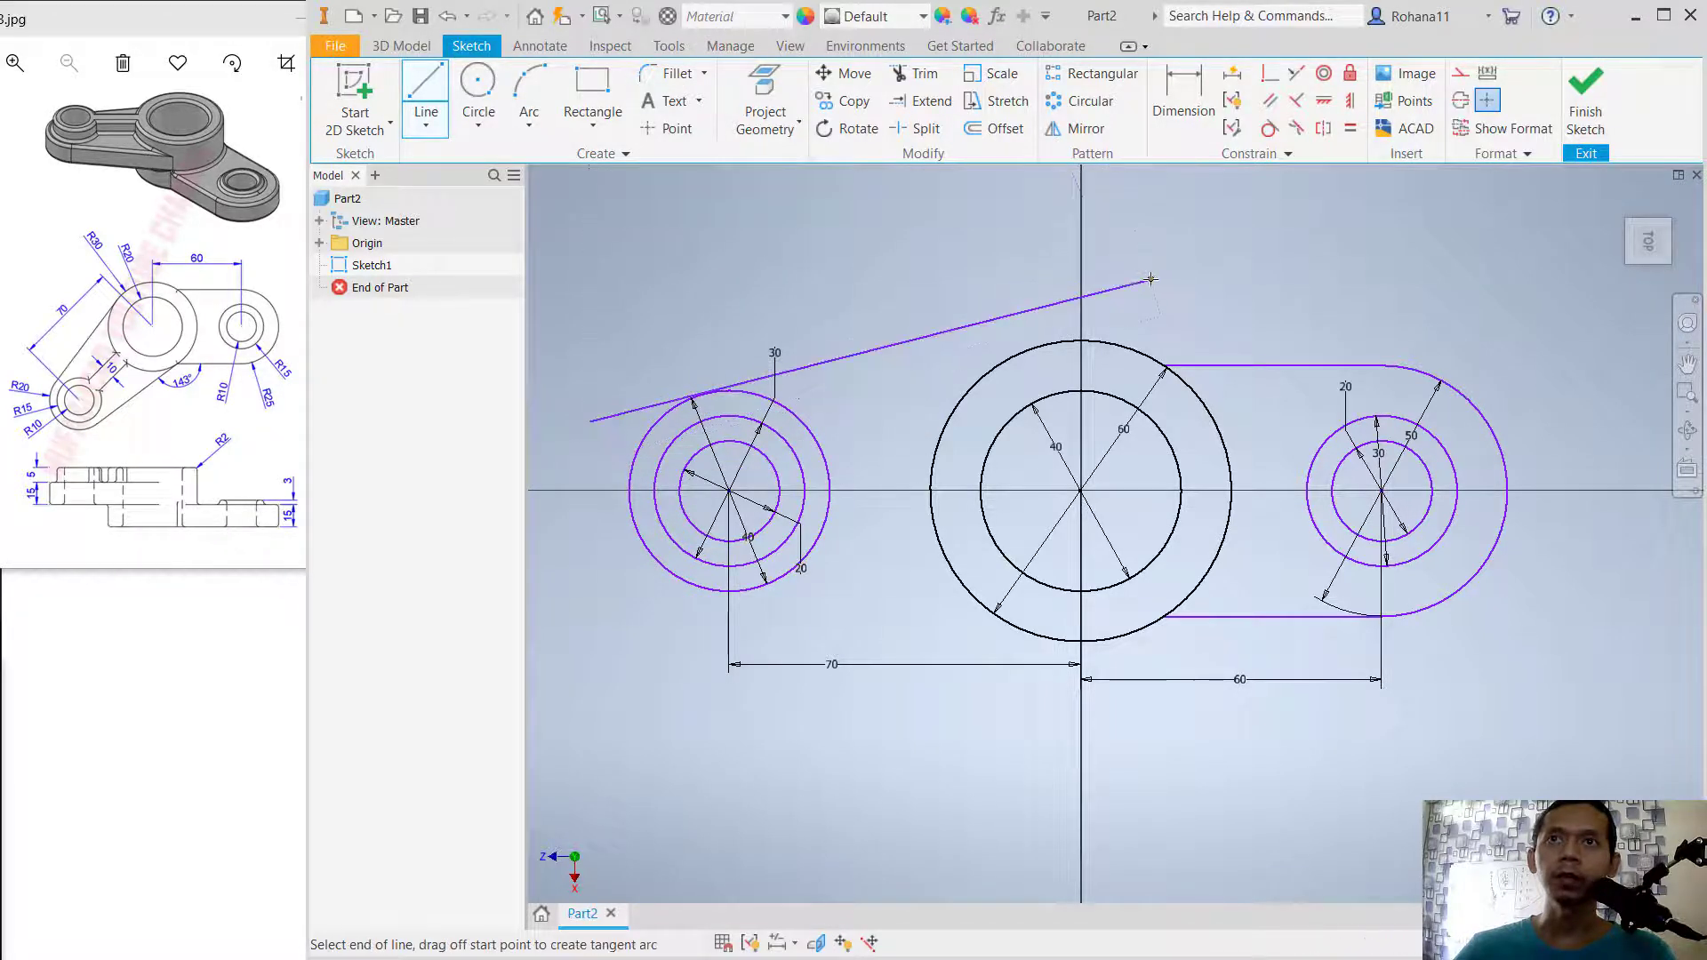
pyautogui.rightClick(1034, 241)
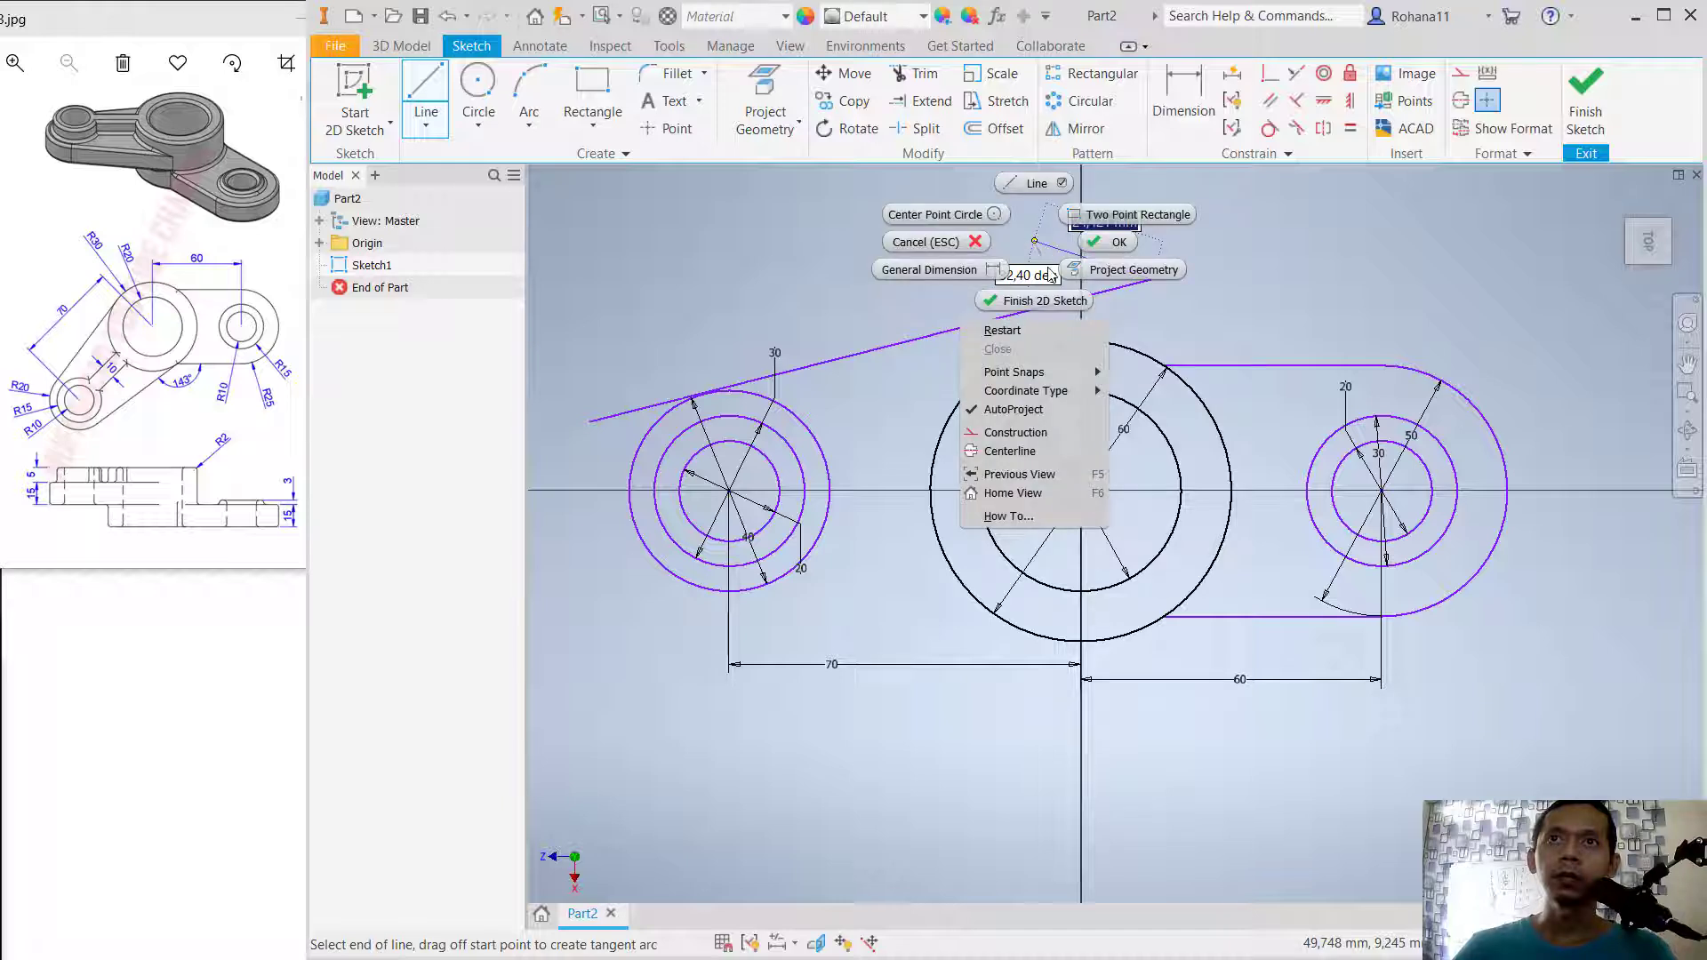
pyautogui.click(1112, 236)
pyautogui.click(426, 98)
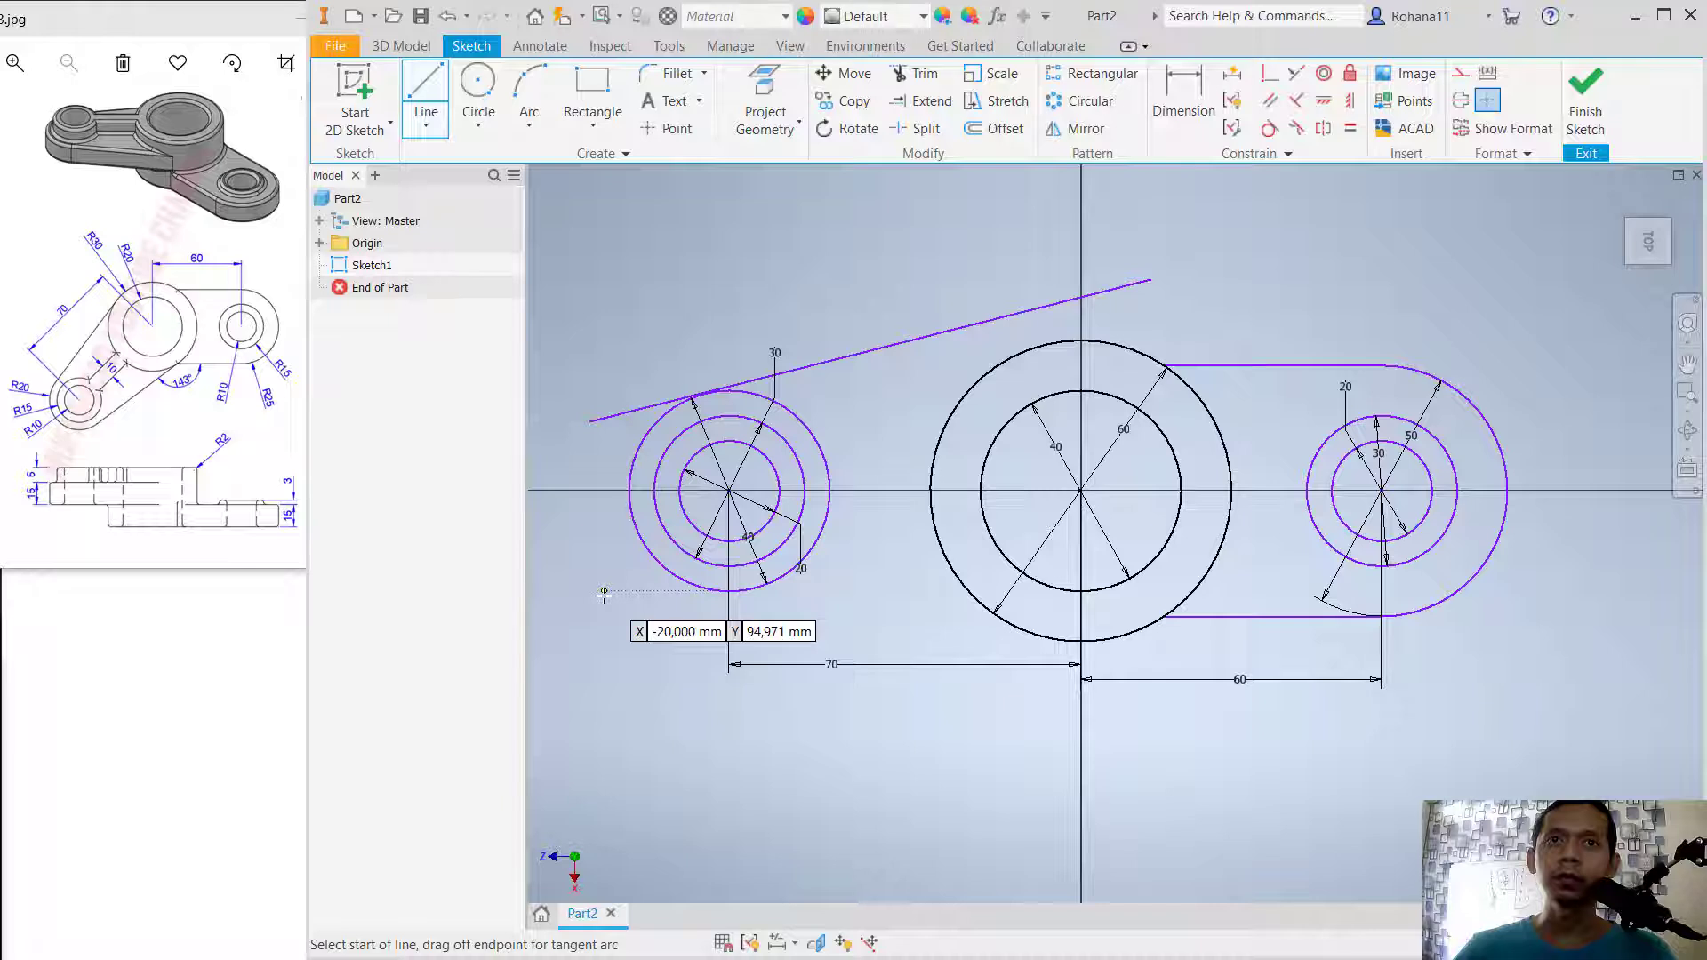
pyautogui.click(614, 639)
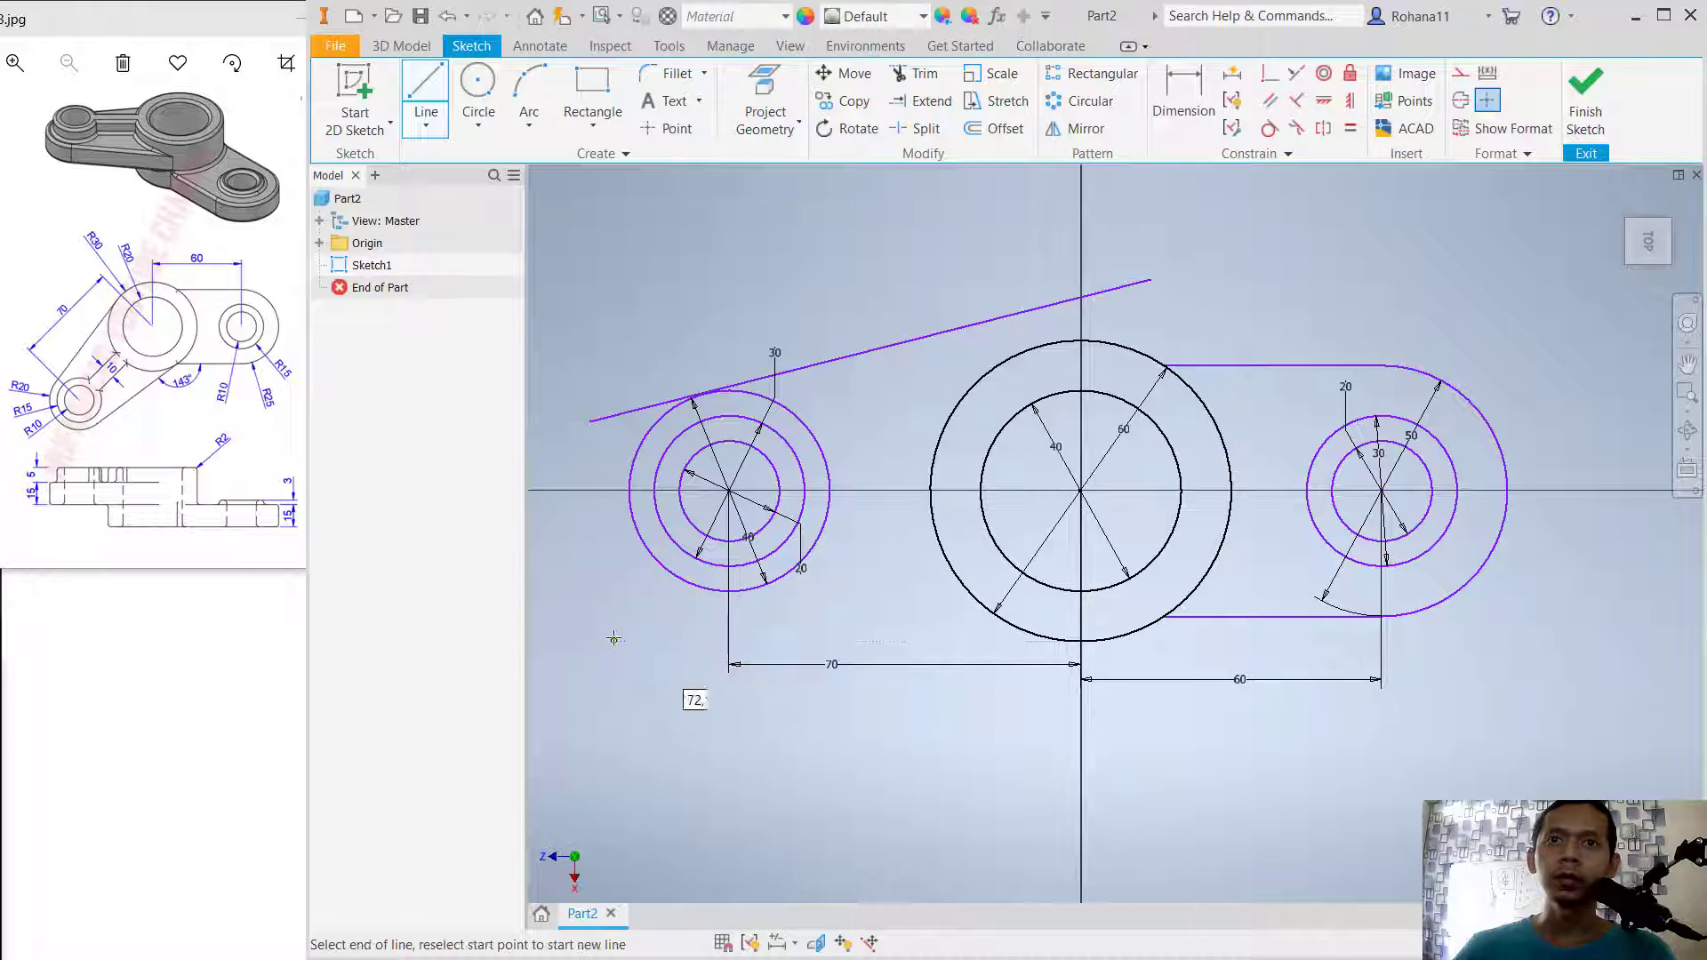
pyautogui.click(1151, 783)
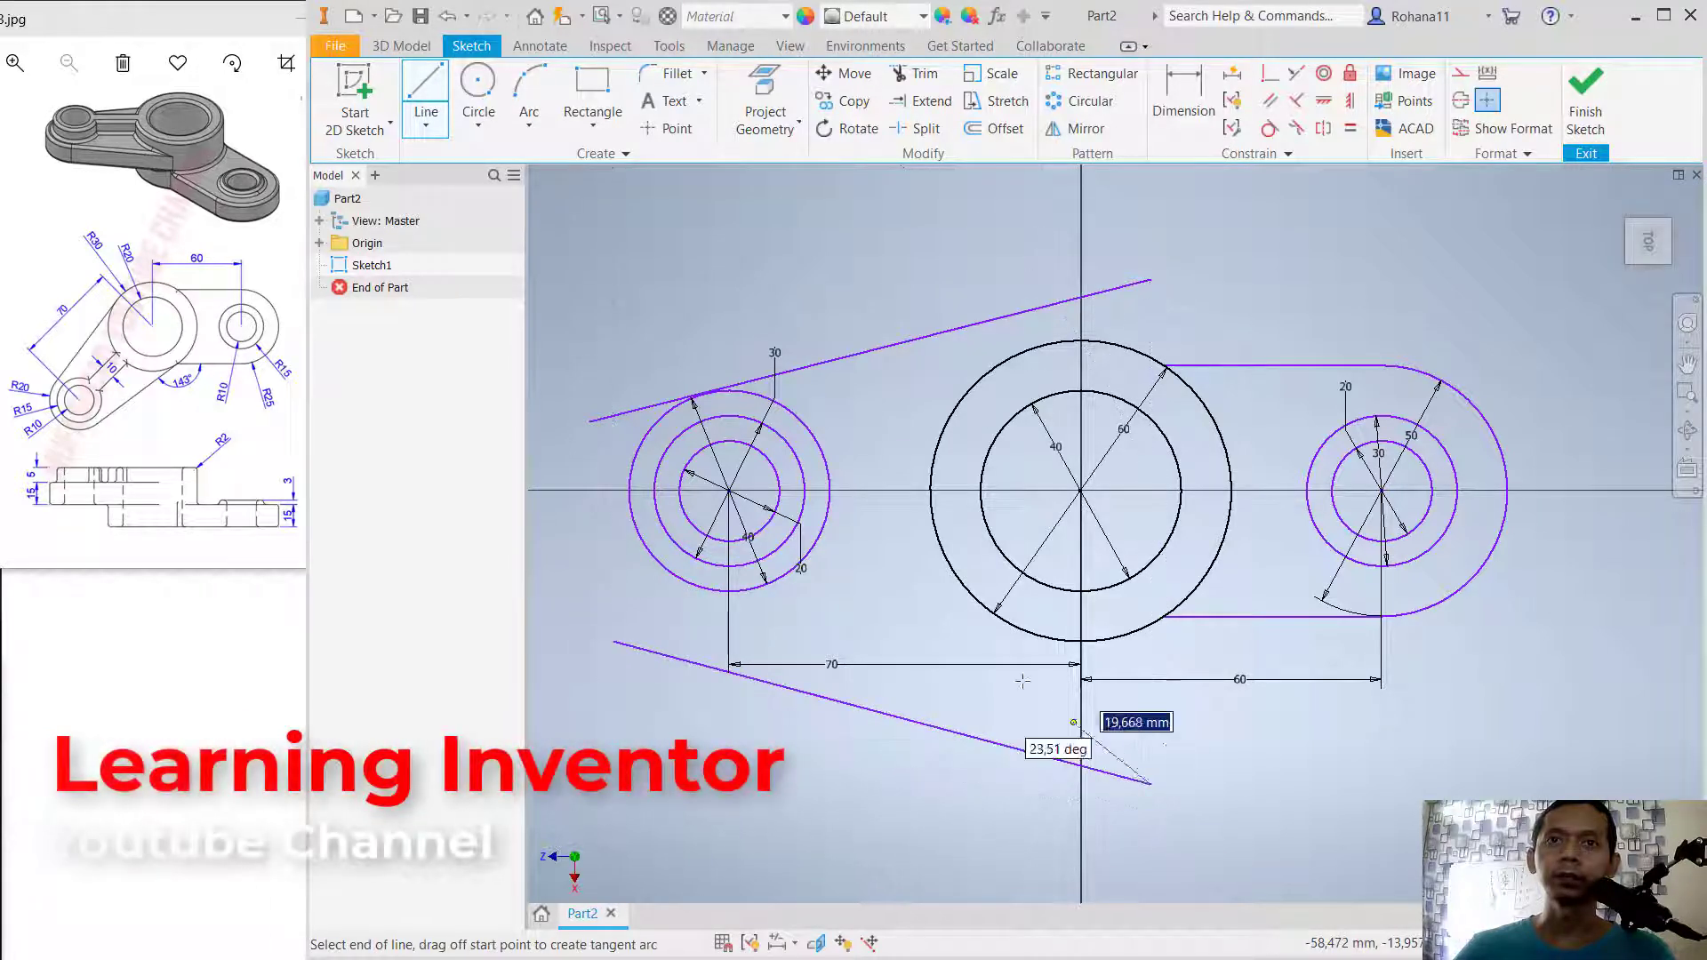
pyautogui.rightClick(900, 458)
pyautogui.click(954, 424)
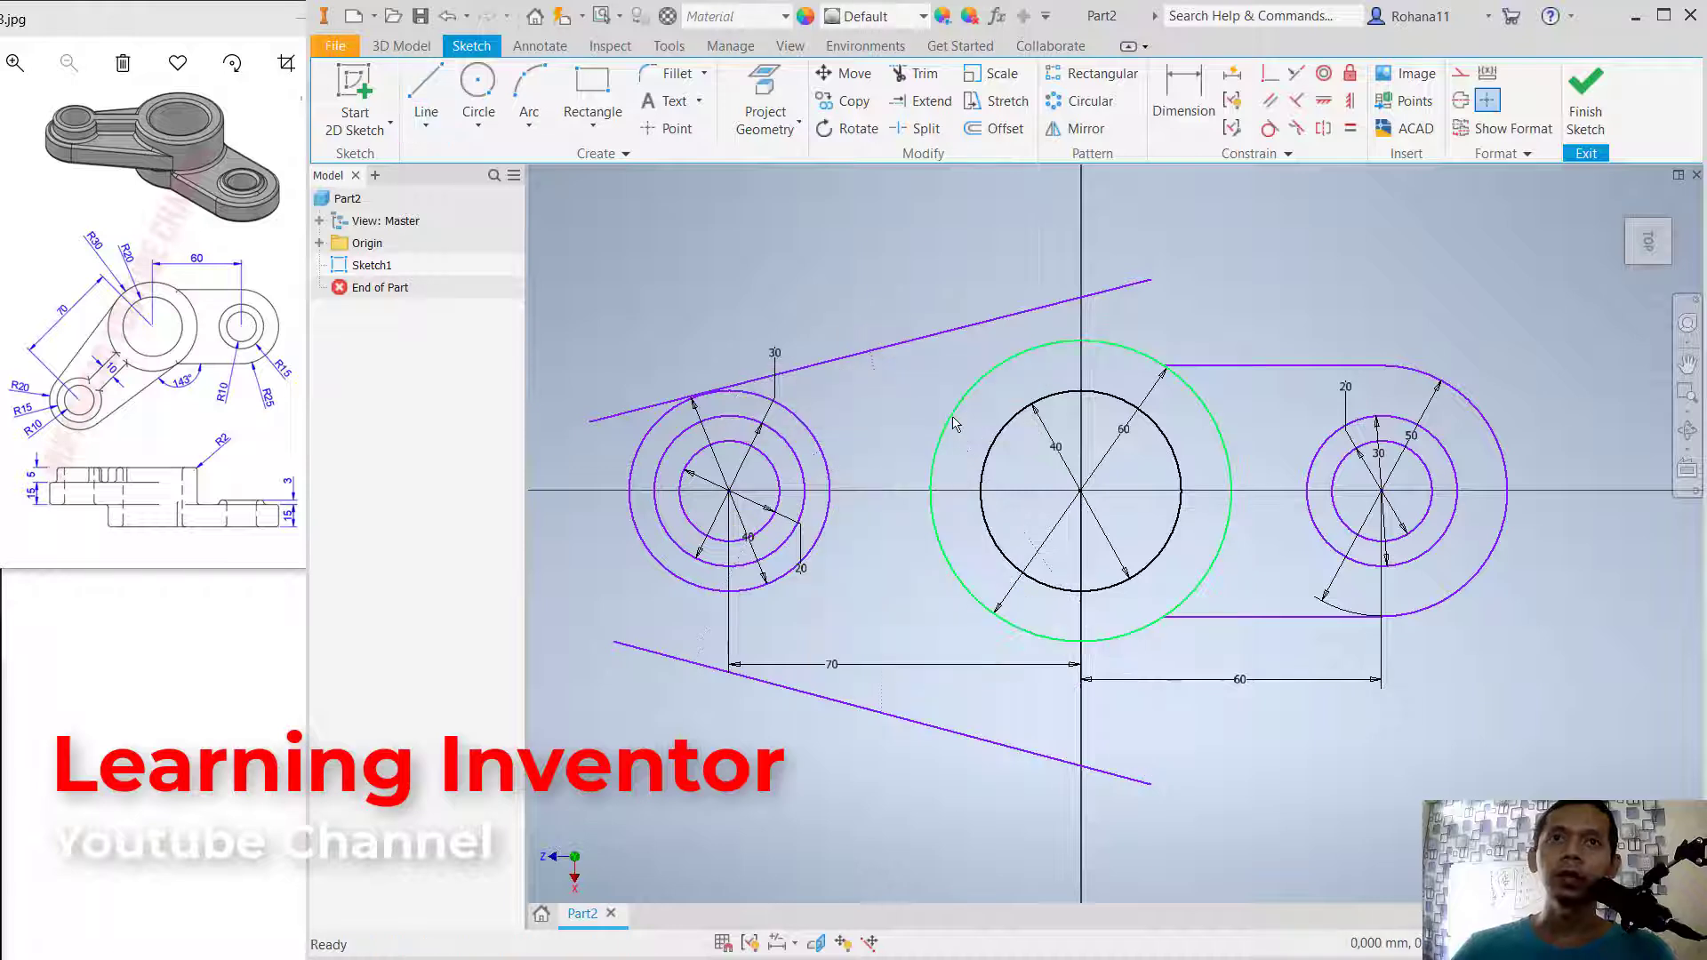
# Step: Make both slanted lines tangent to the central 60 mm circle and the left group's outer 40 mm circle
pyautogui.click(1269, 130)
pyautogui.click(1059, 303)
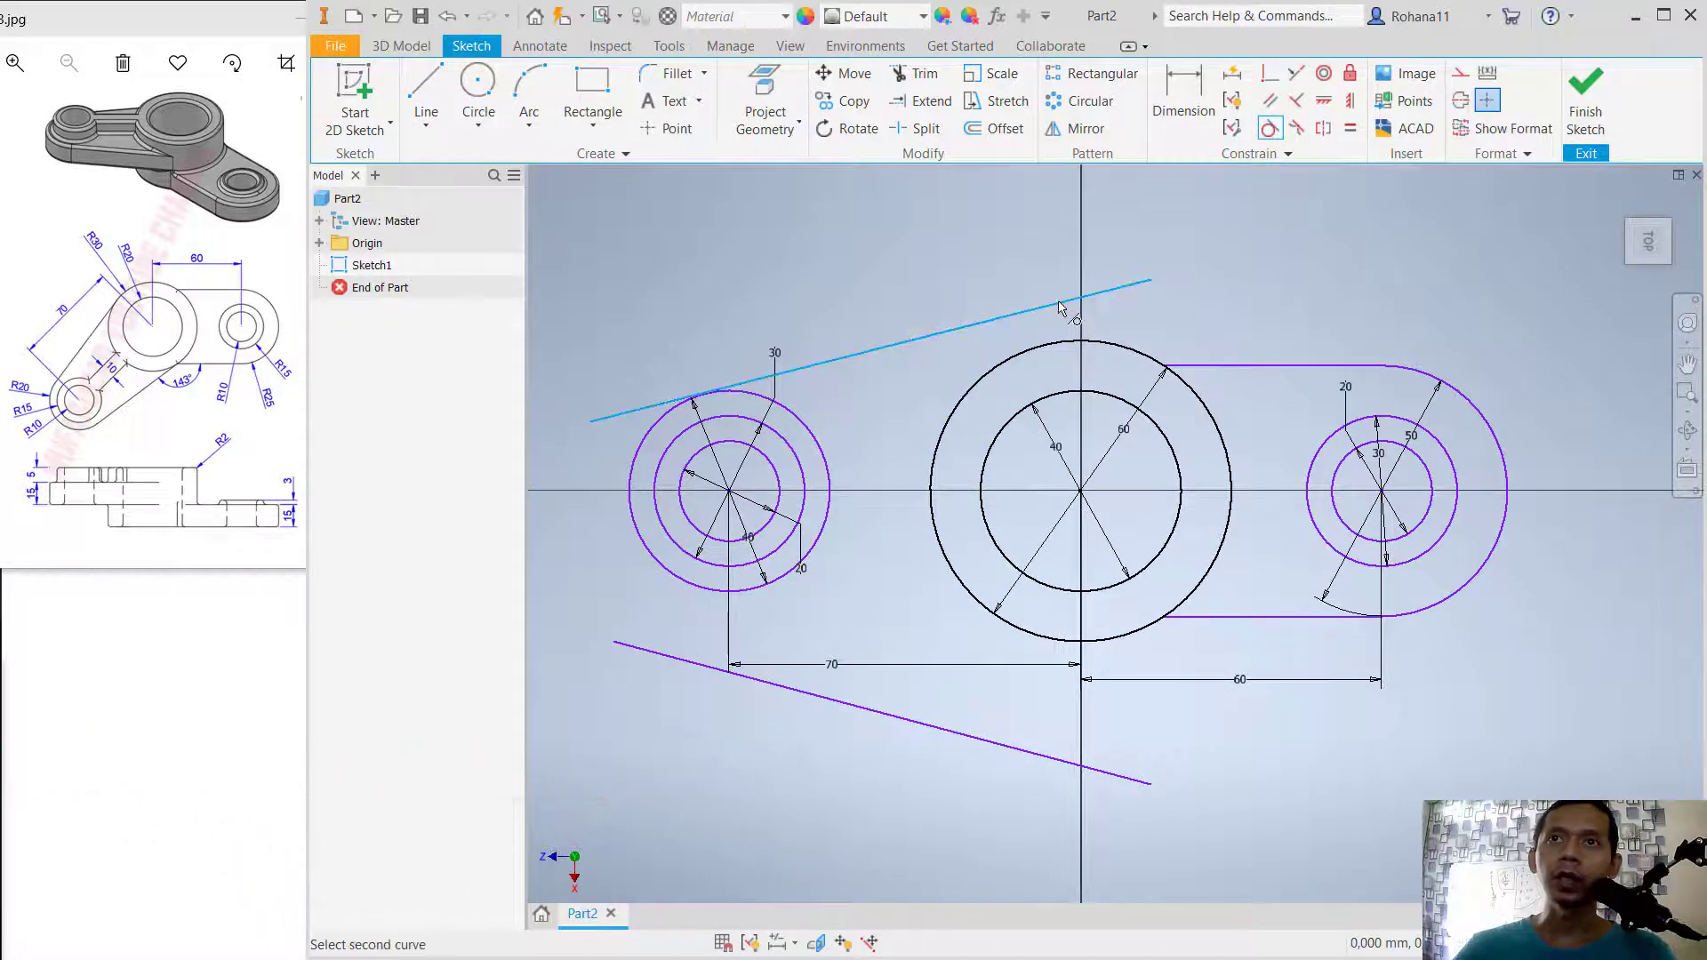
pyautogui.click(1059, 346)
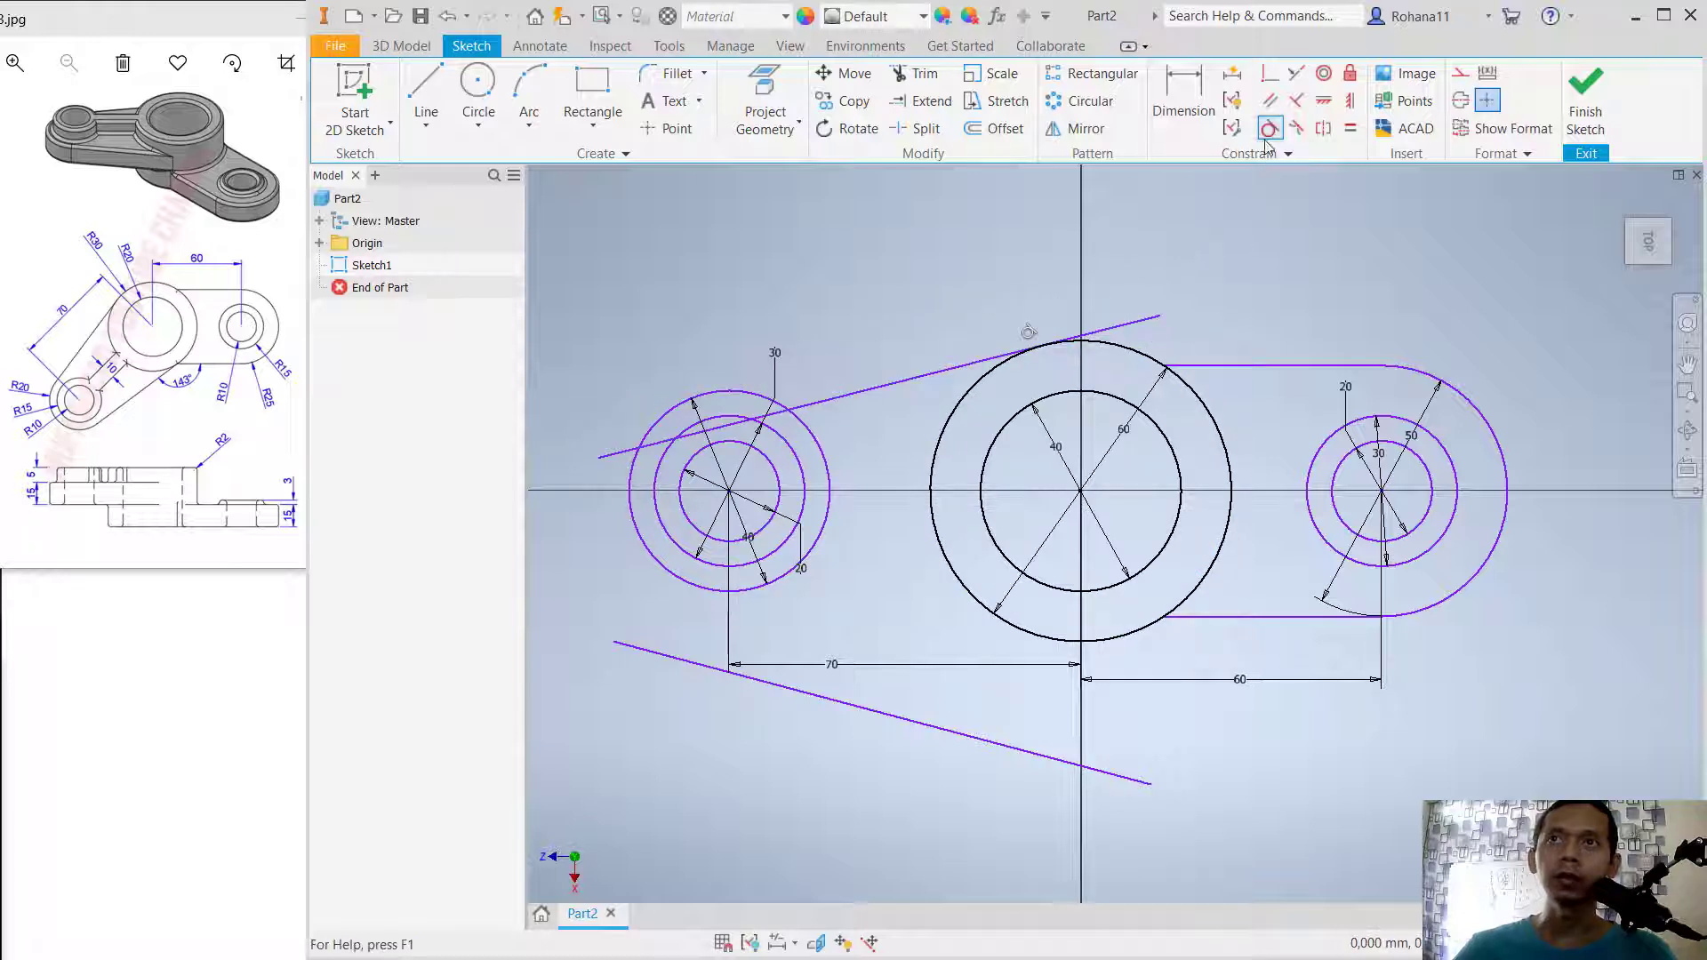
pyautogui.click(809, 408)
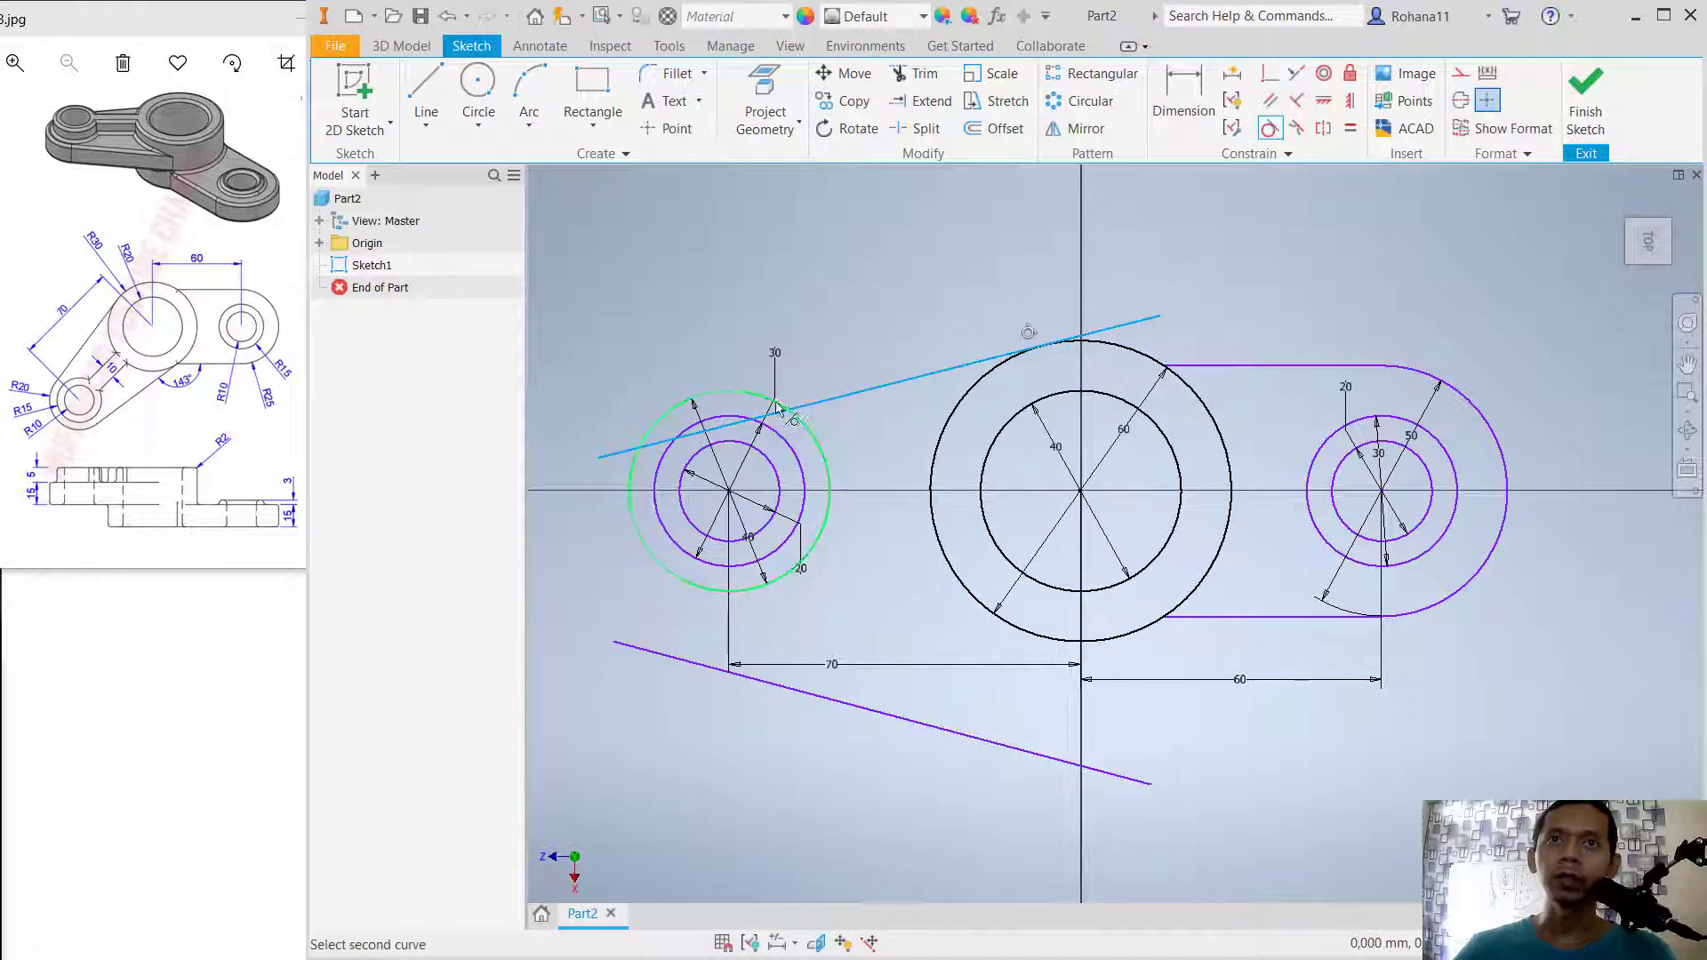
pyautogui.click(735, 389)
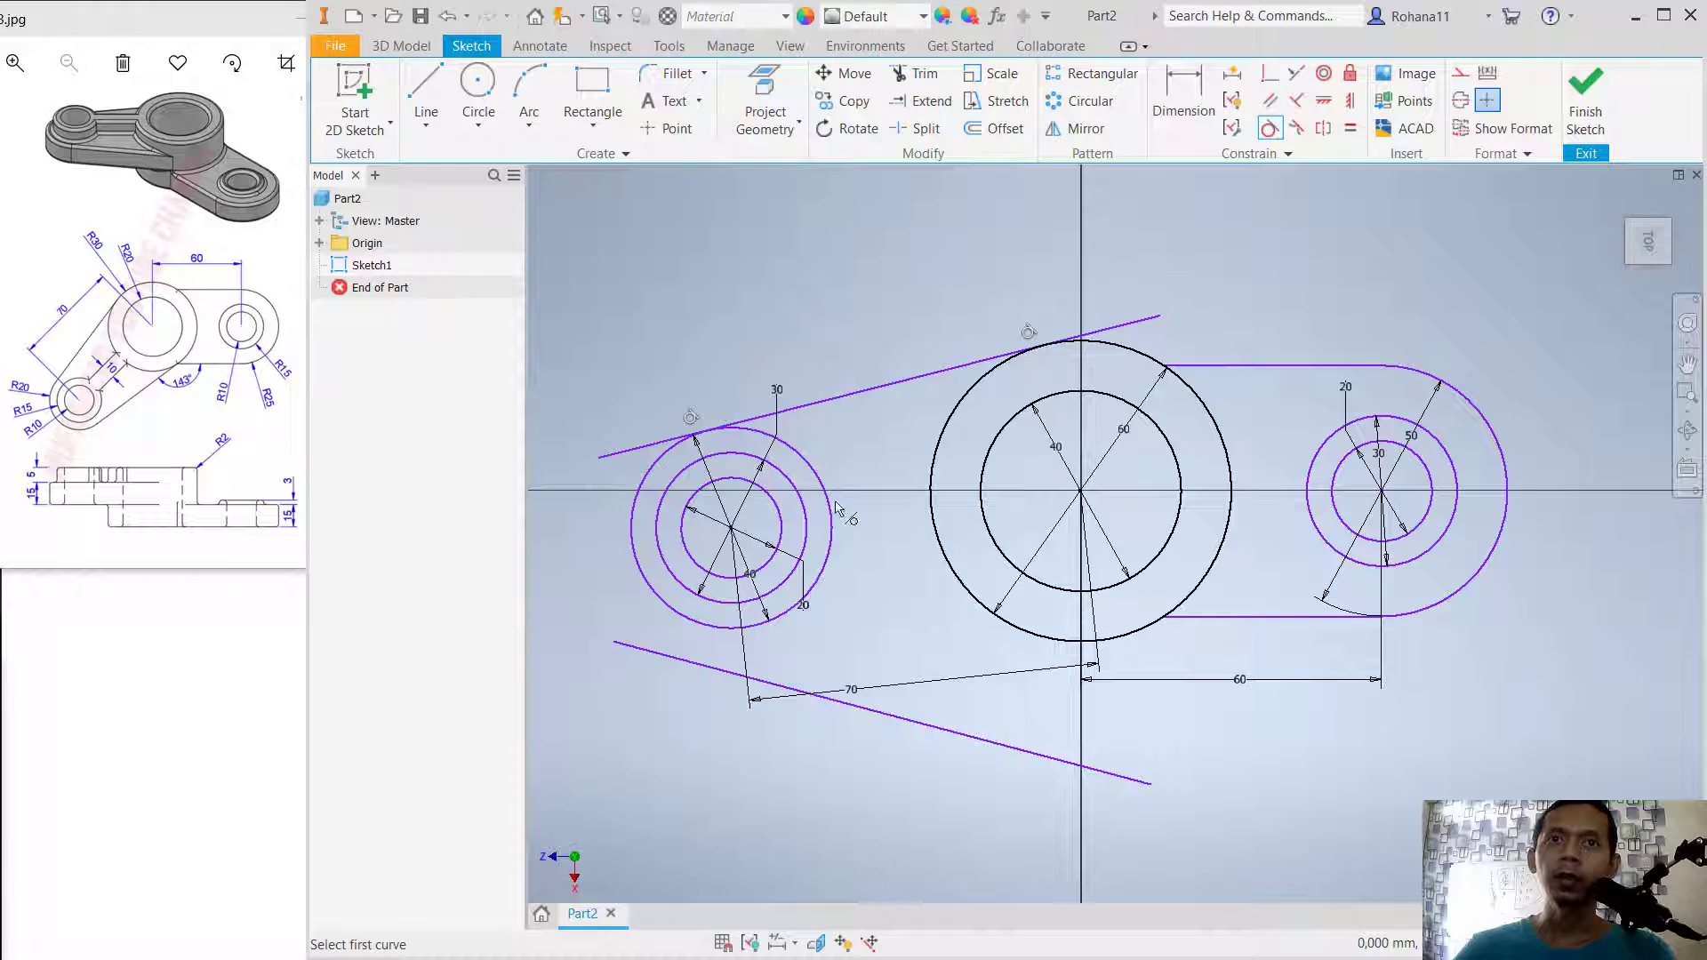
pyautogui.click(698, 666)
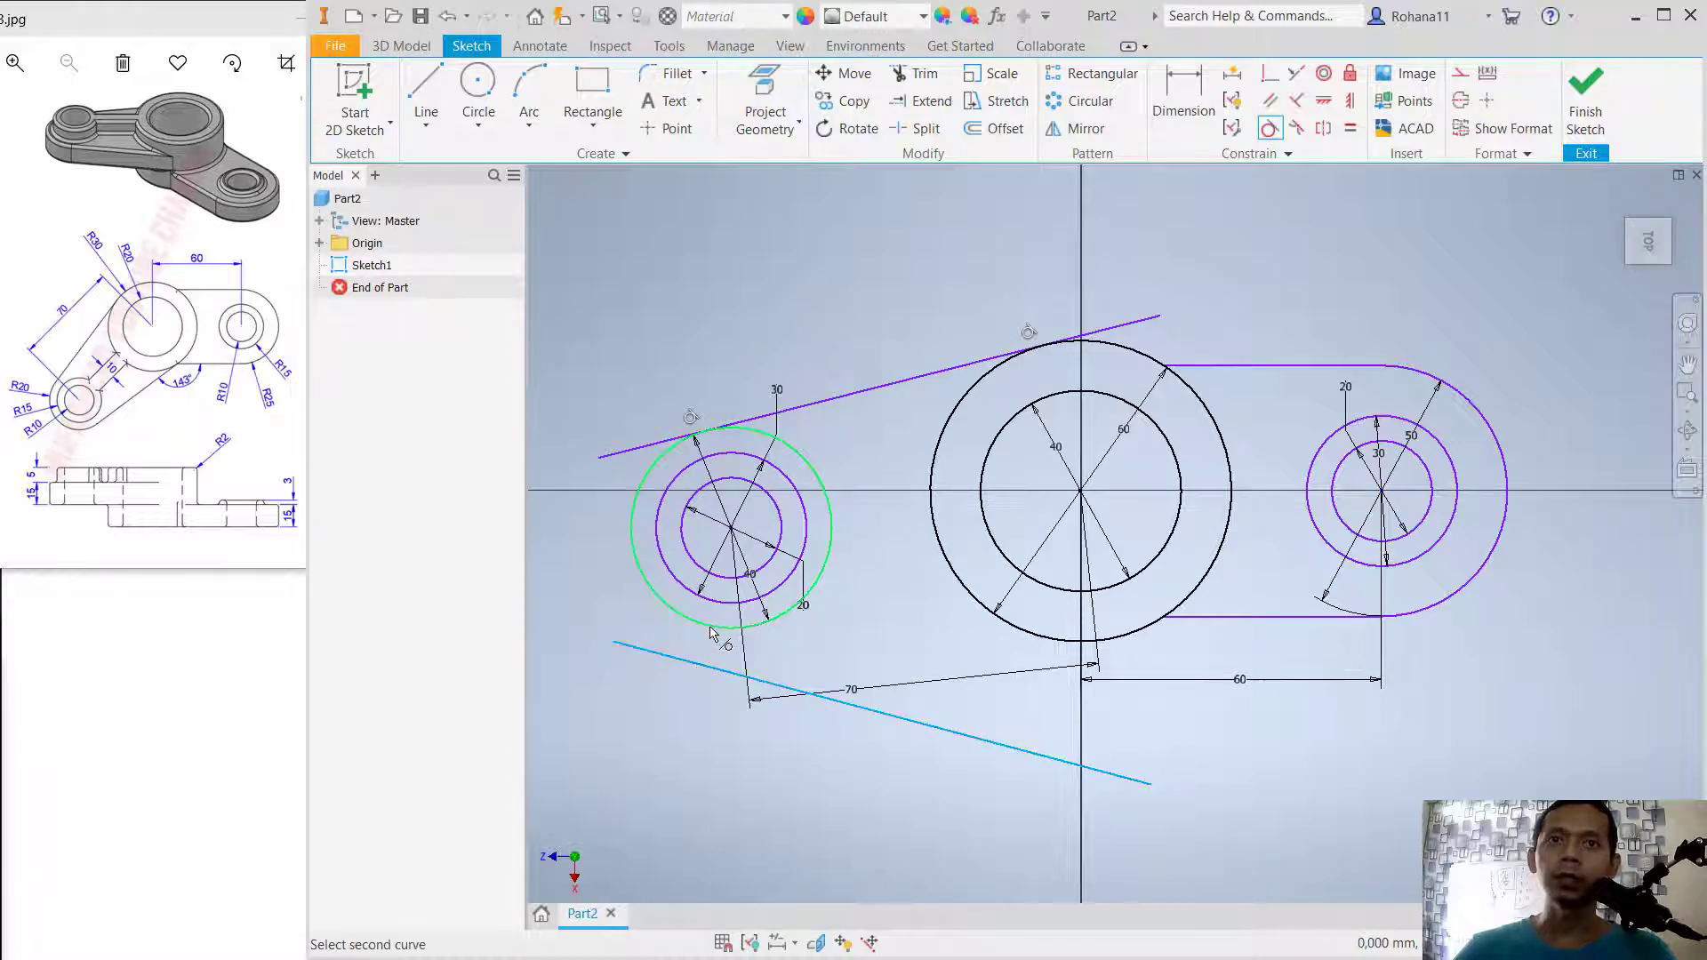
pyautogui.click(711, 633)
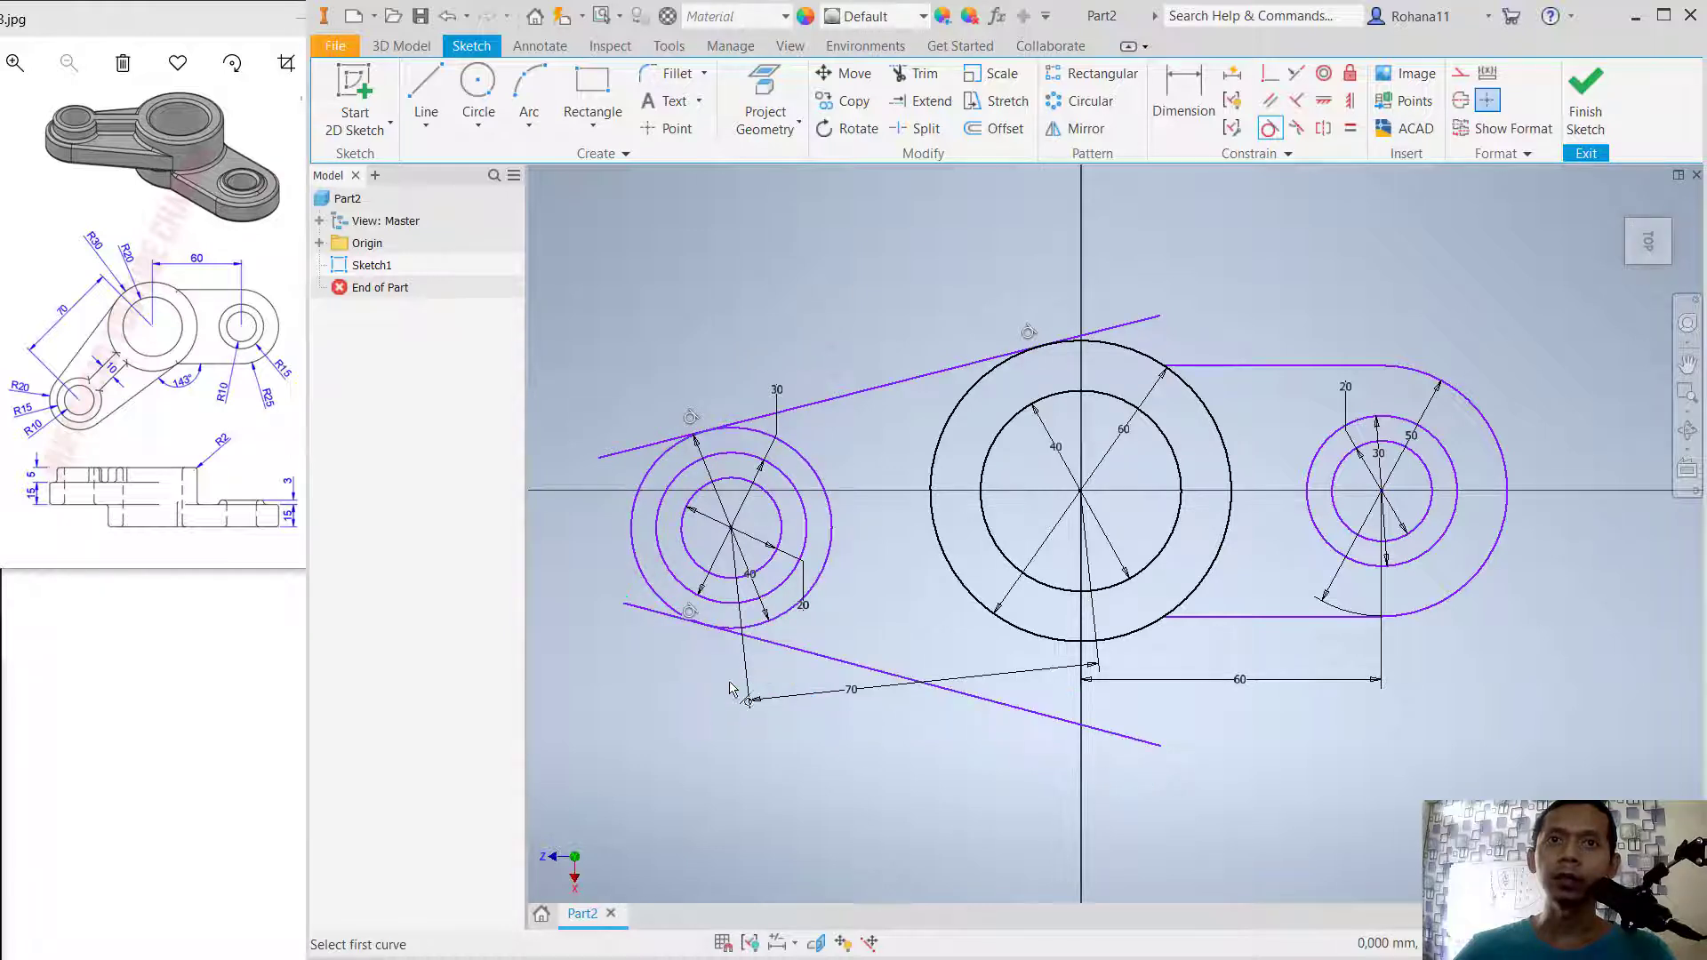
pyautogui.click(1008, 709)
pyautogui.click(1045, 642)
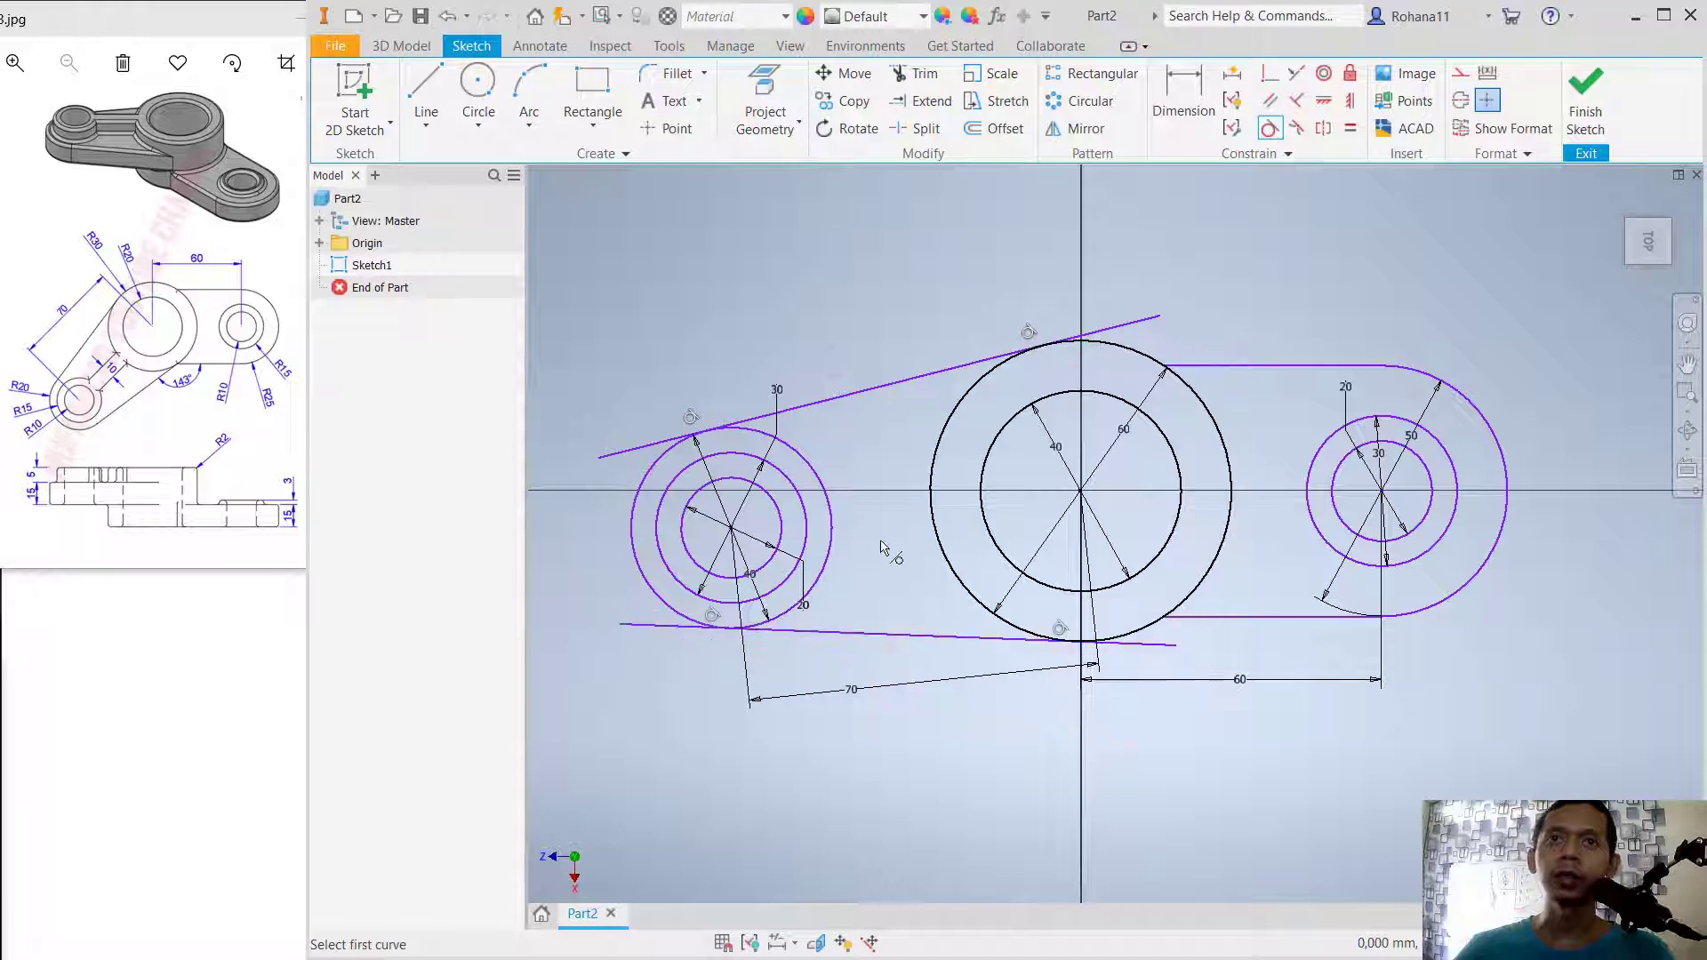
# Step: Dimension the vertical offset between the left circle group's centre and the sketch origin as 0 mm
pyautogui.click(1184, 98)
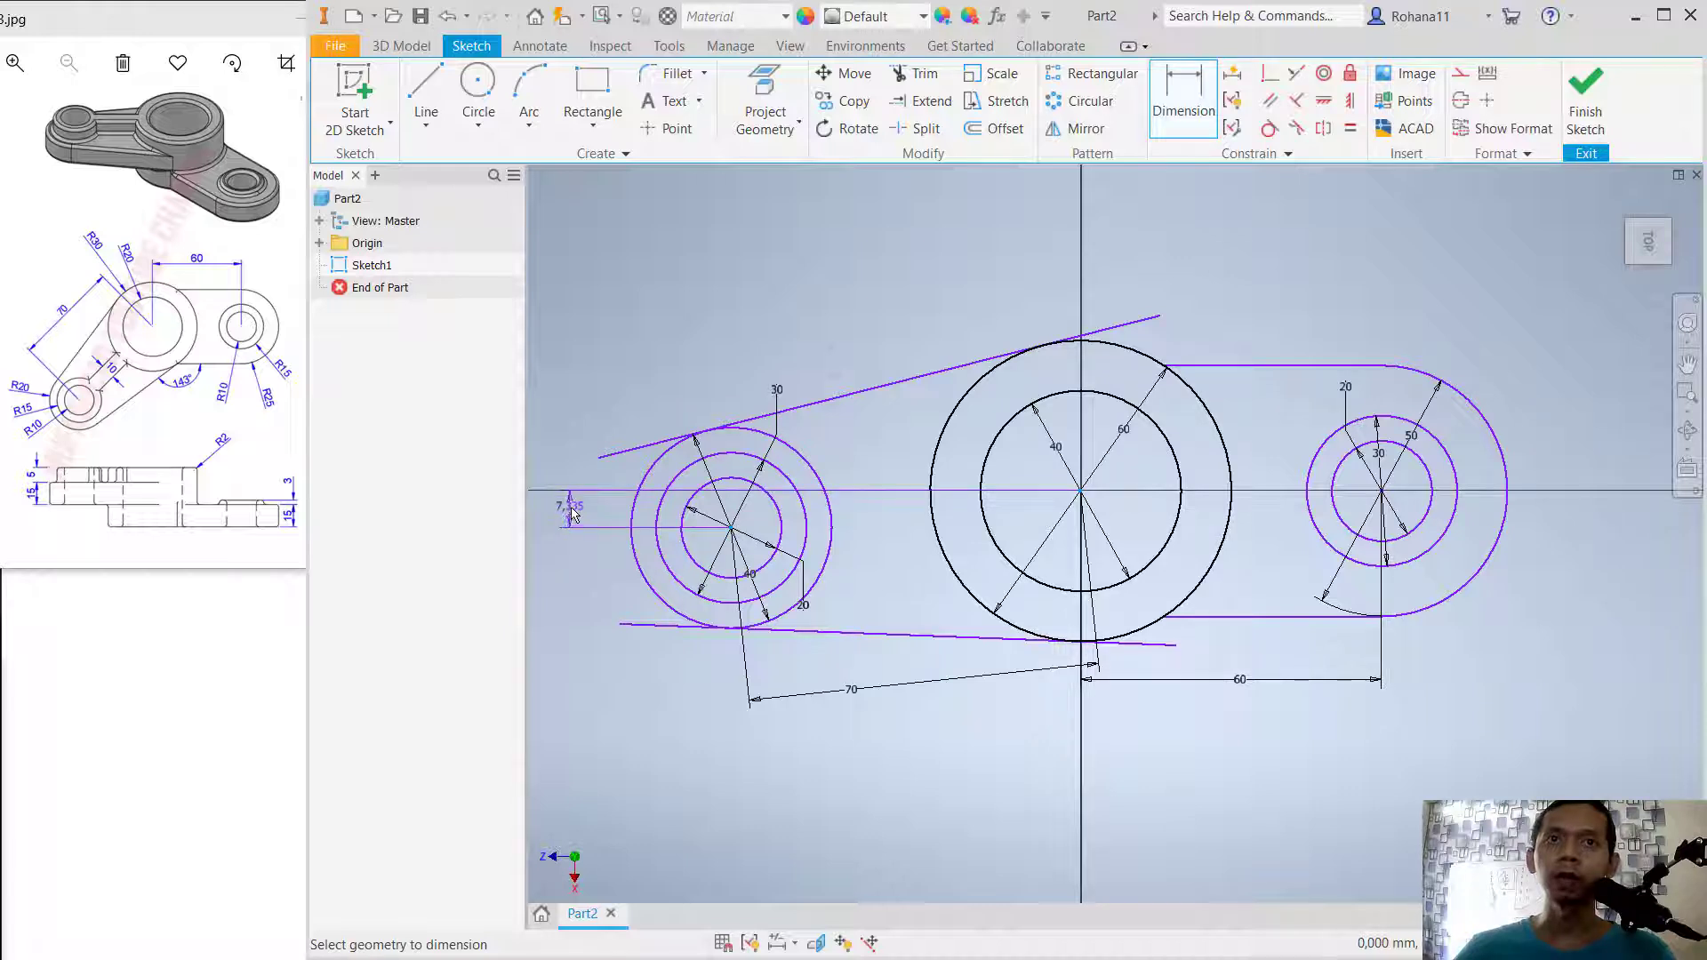
pyautogui.click(572, 514)
pyautogui.write('0')
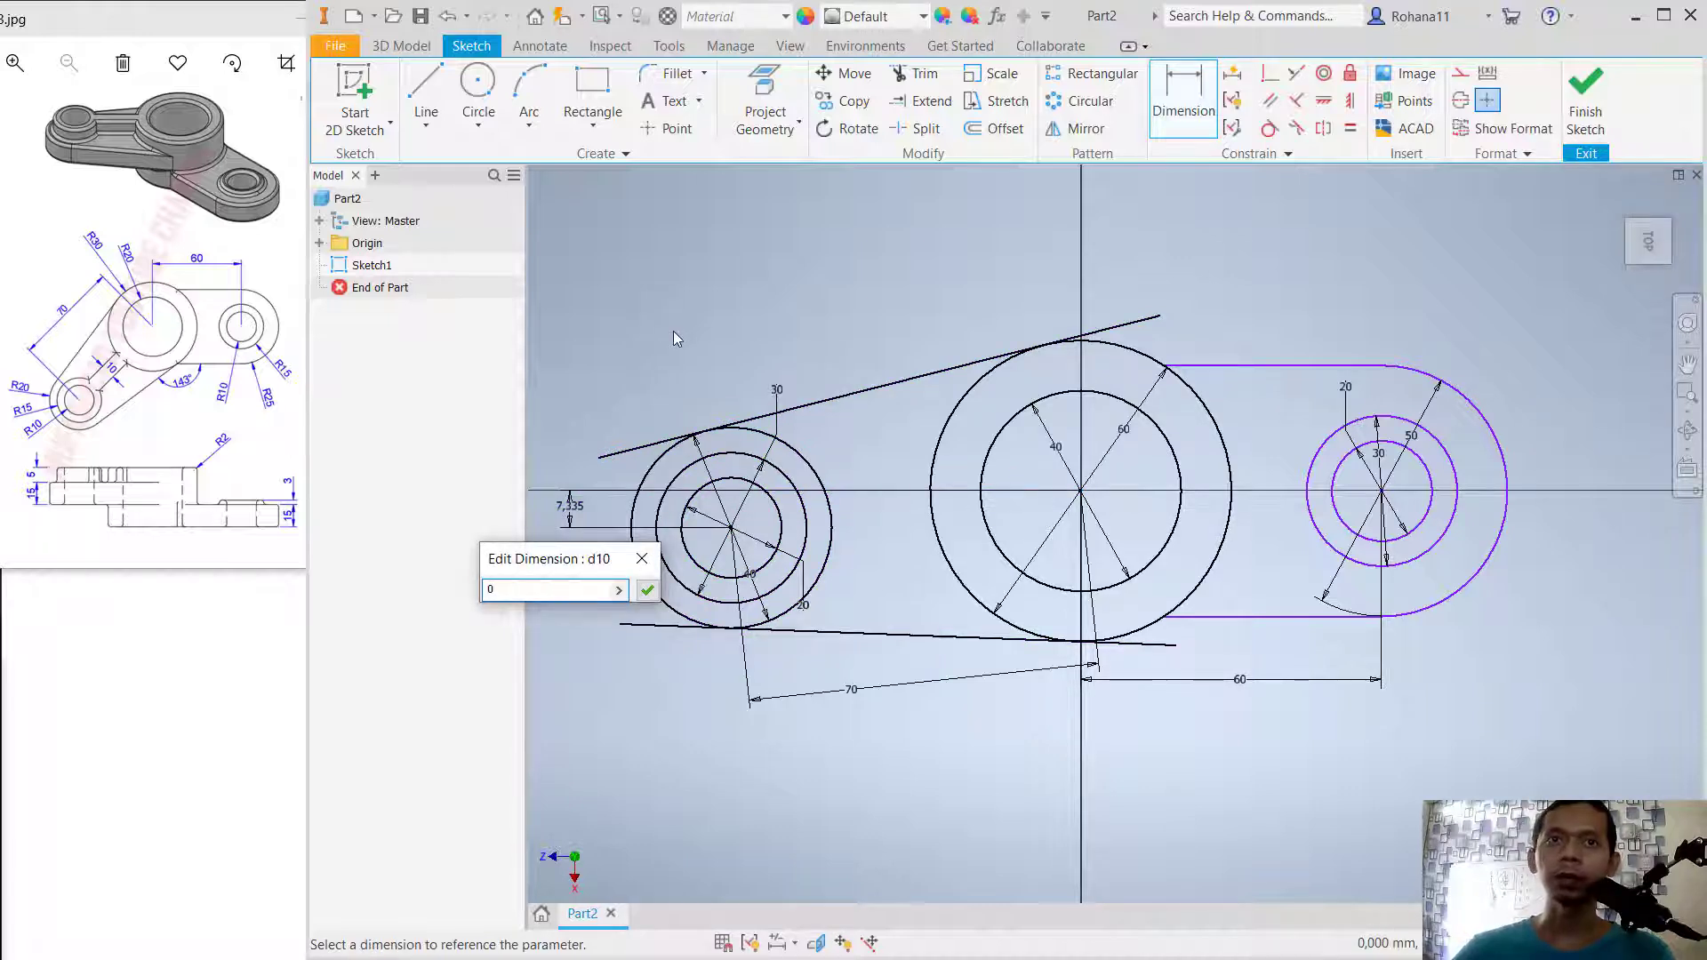
pyautogui.press('Return')
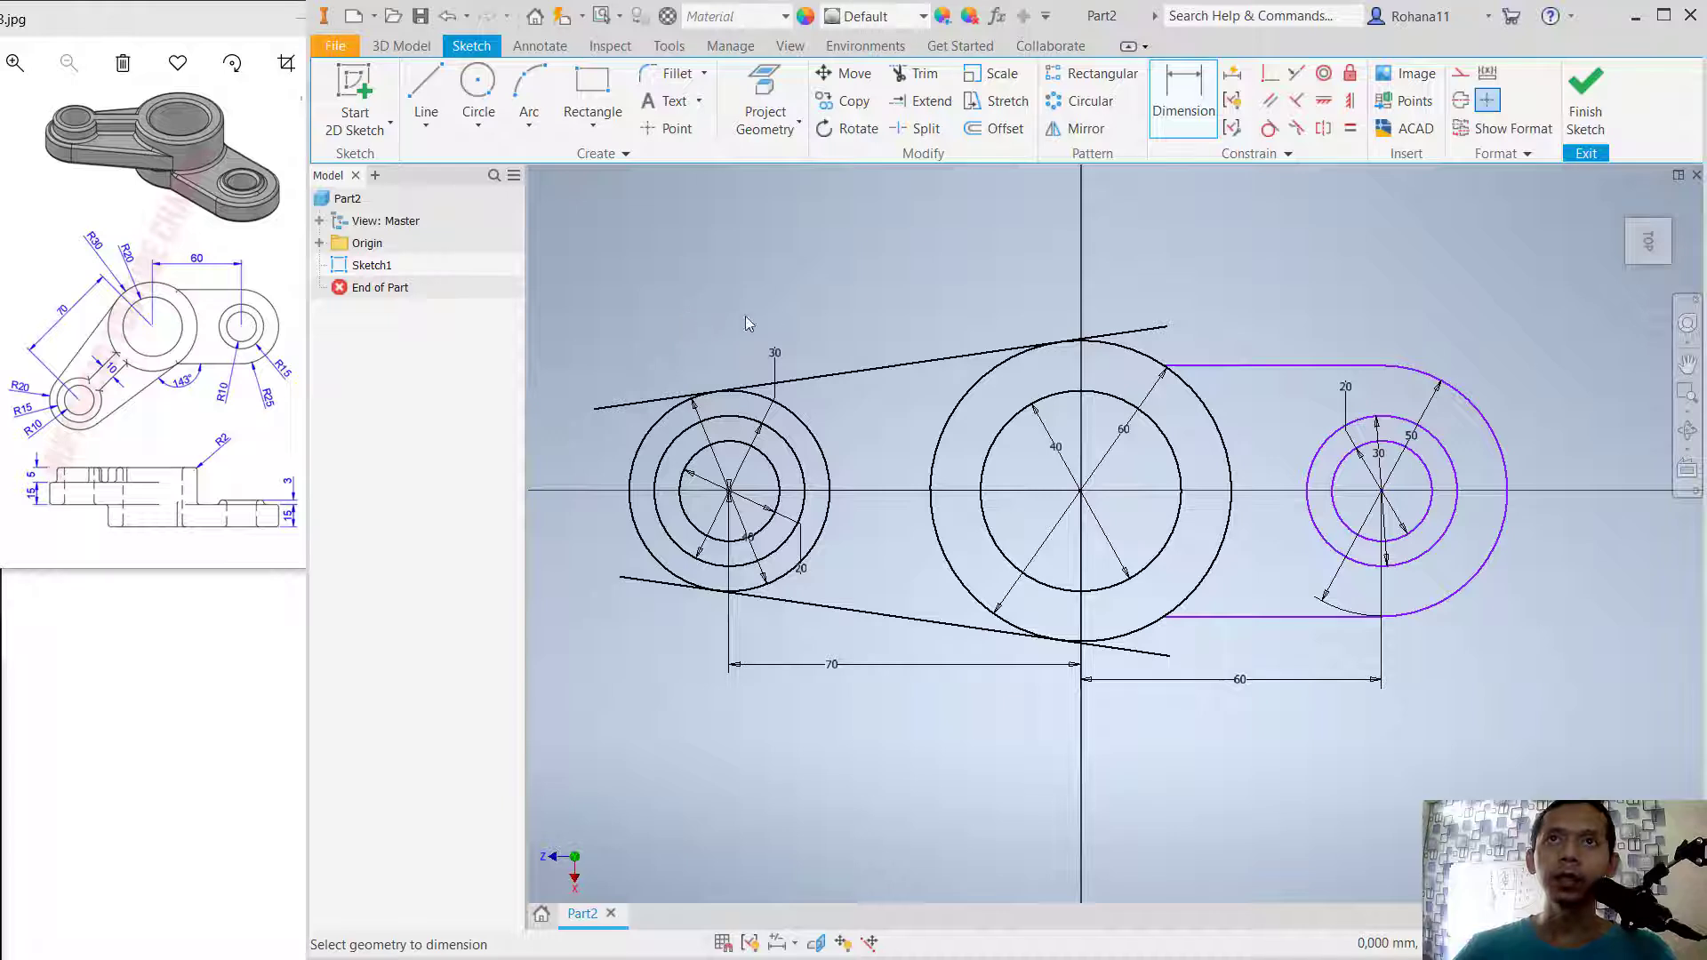
# Step: Draw two horizontal lines about 31 mm long between the left and central circles, about 6 mm above and 4 mm below the axis
pyautogui.click(425, 93)
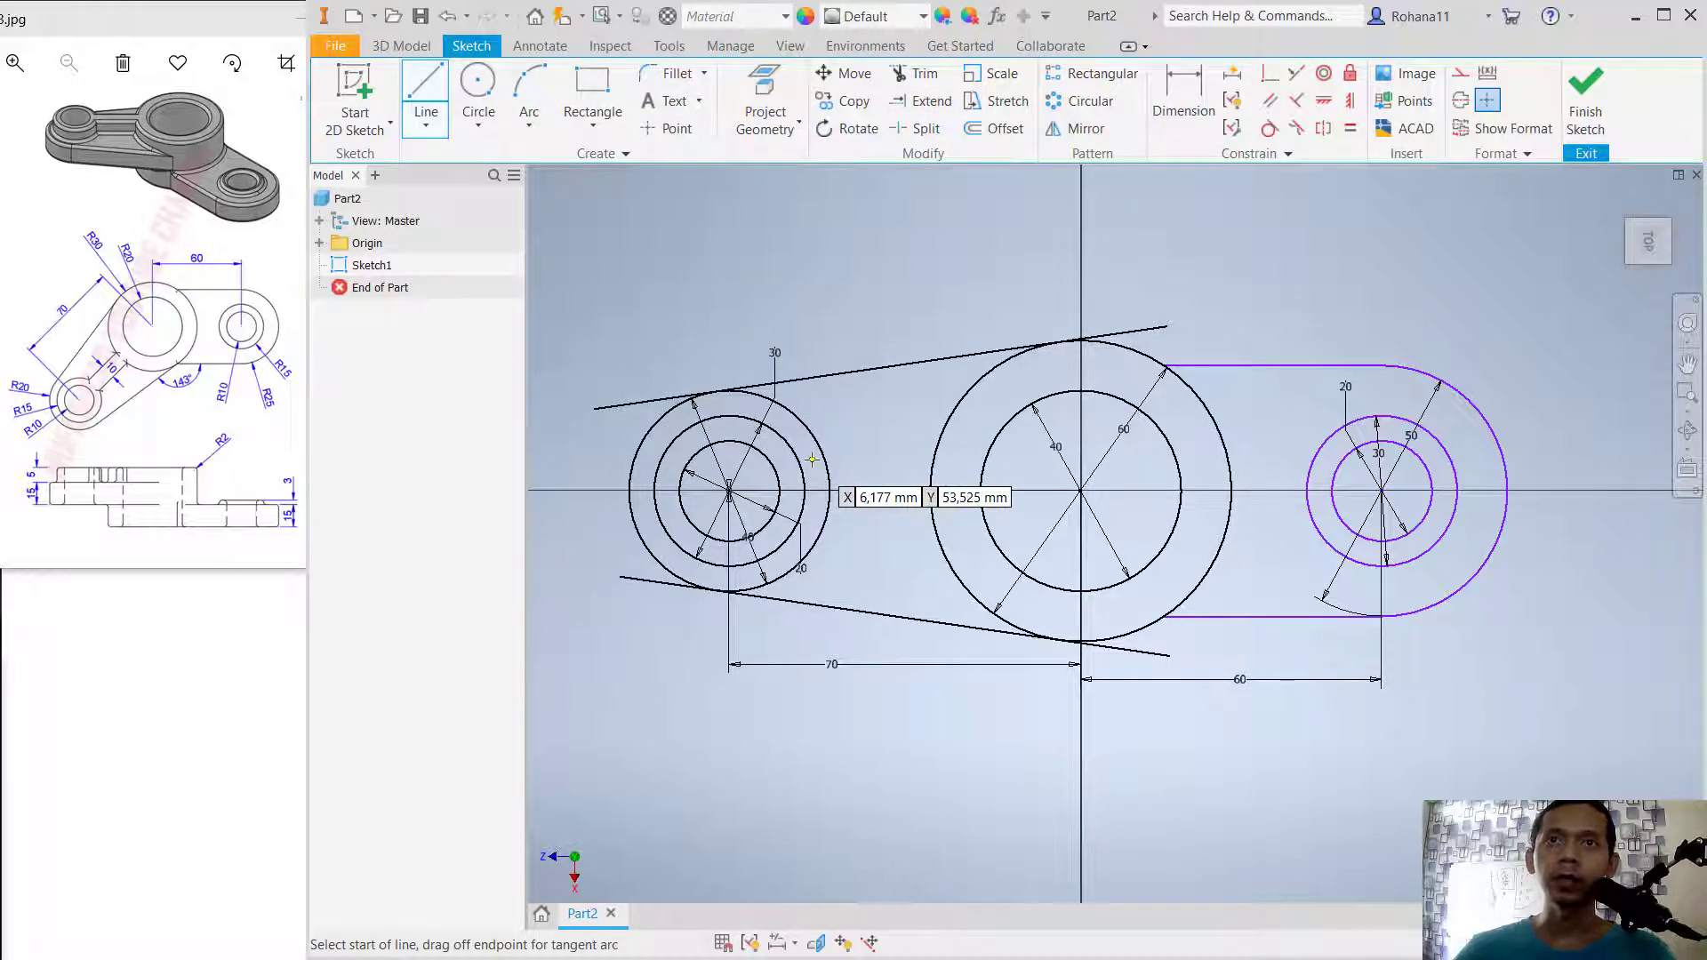
pyautogui.click(812, 458)
pyautogui.click(968, 459)
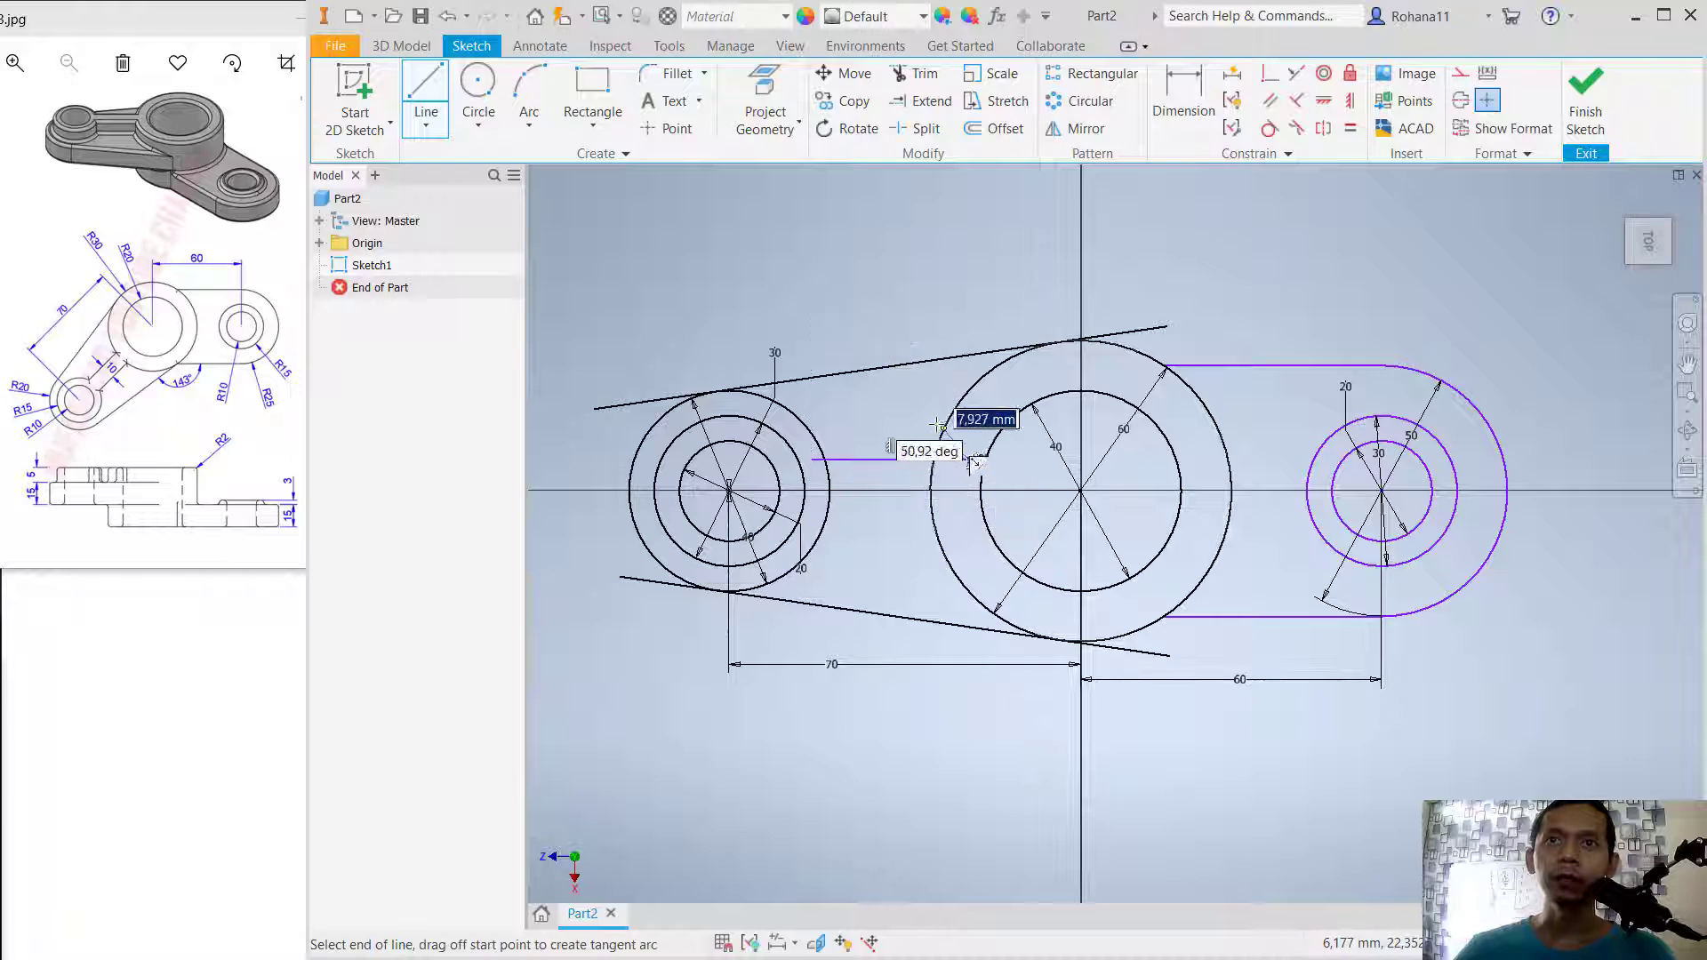
pyautogui.rightClick(890, 400)
pyautogui.click(935, 397)
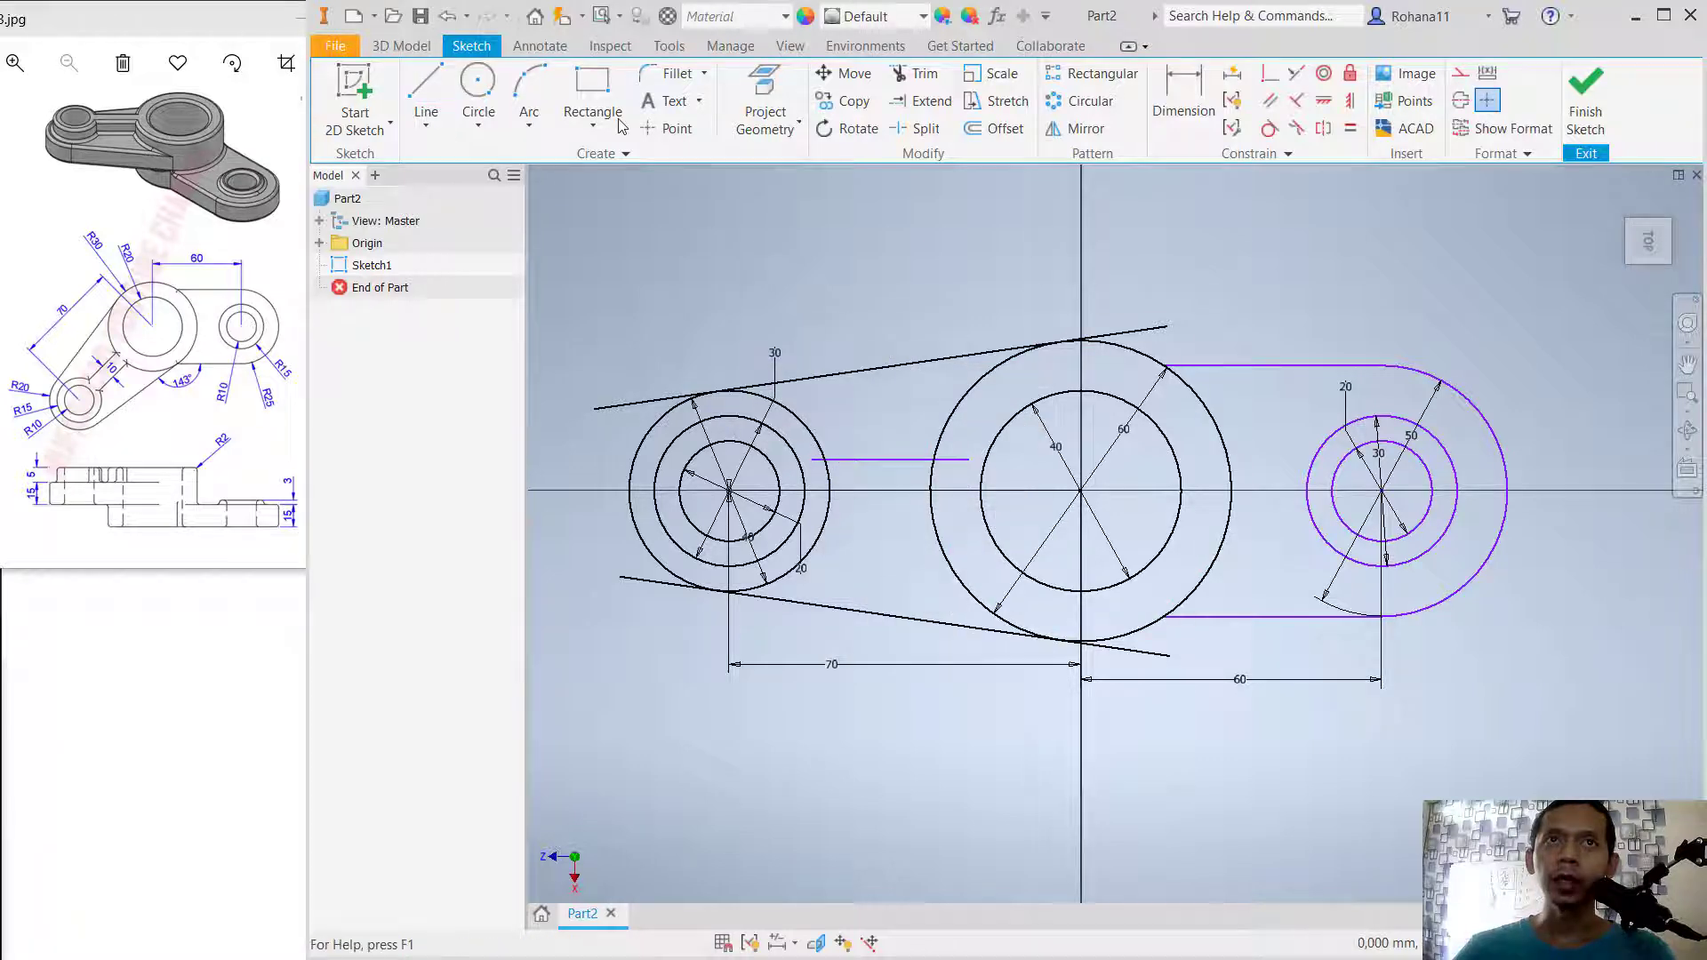
pyautogui.click(423, 86)
pyautogui.click(812, 509)
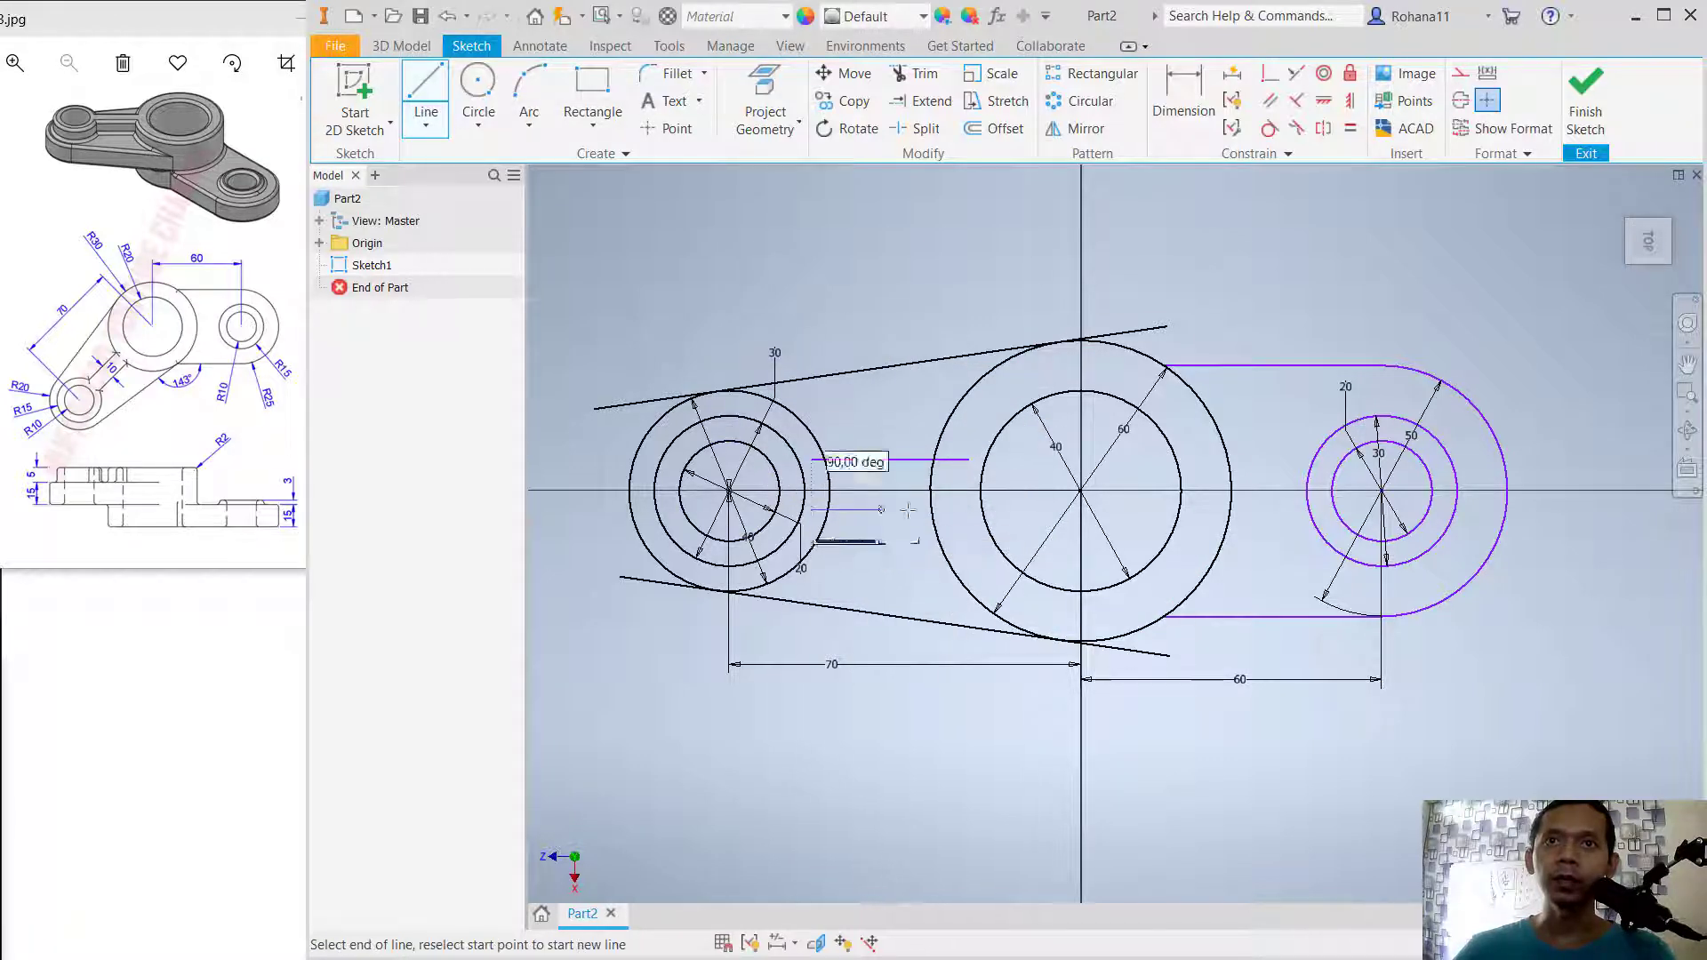
pyautogui.click(968, 509)
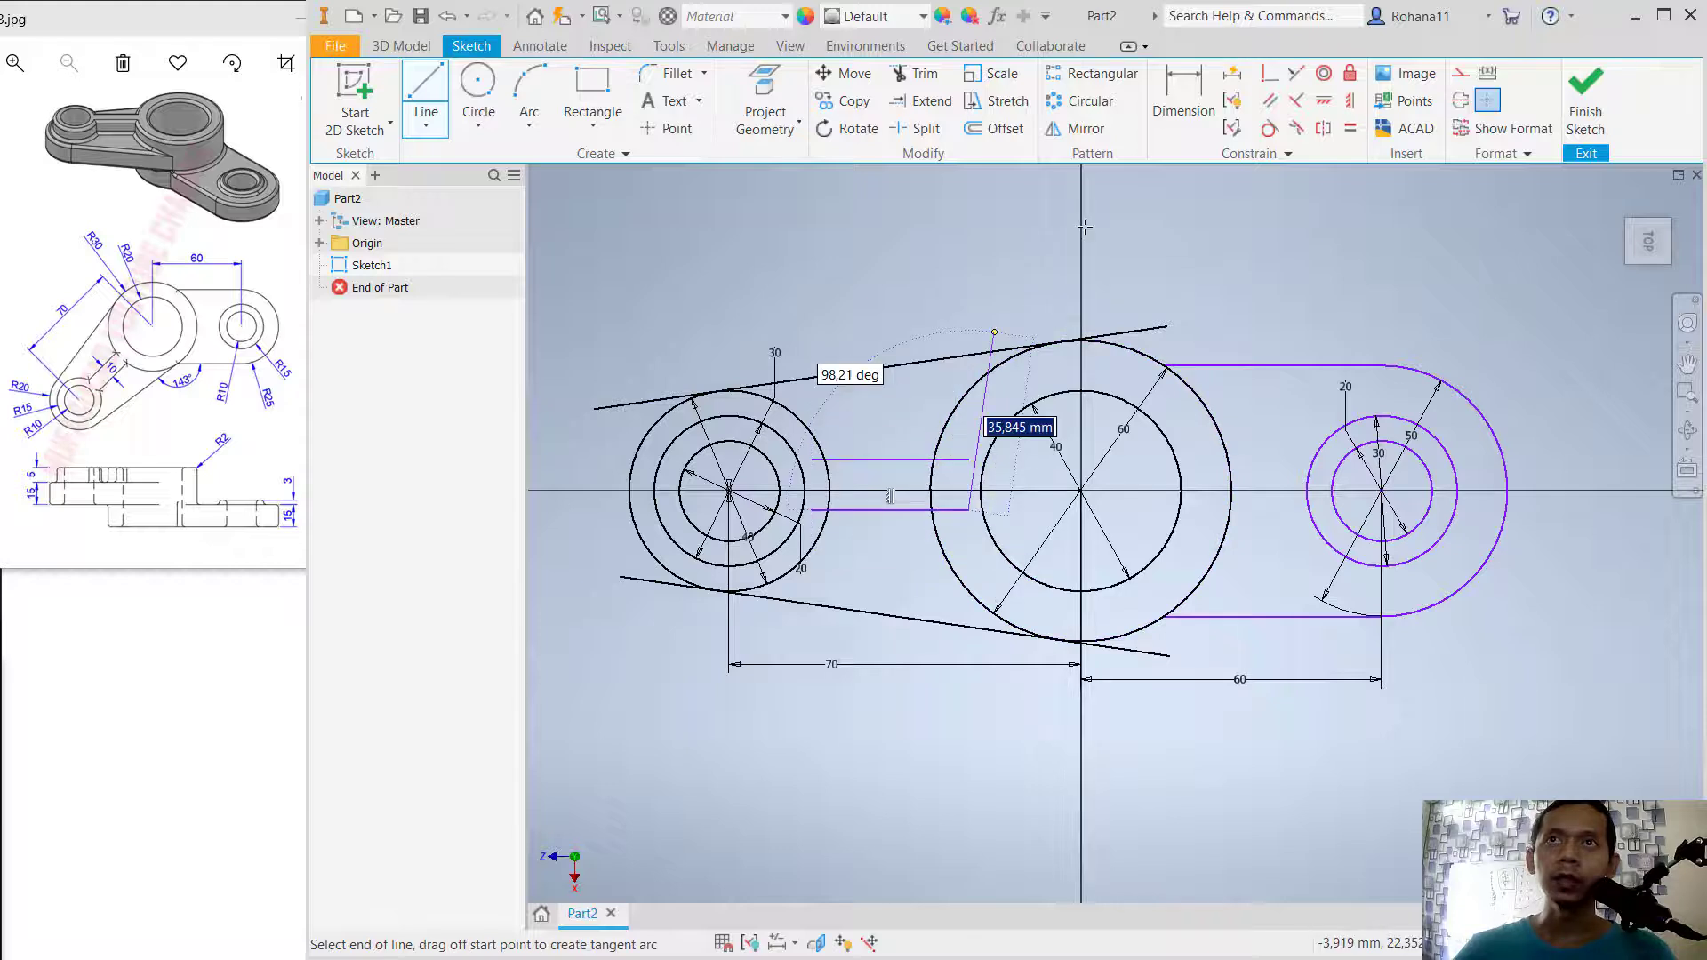
pyautogui.click(1188, 114)
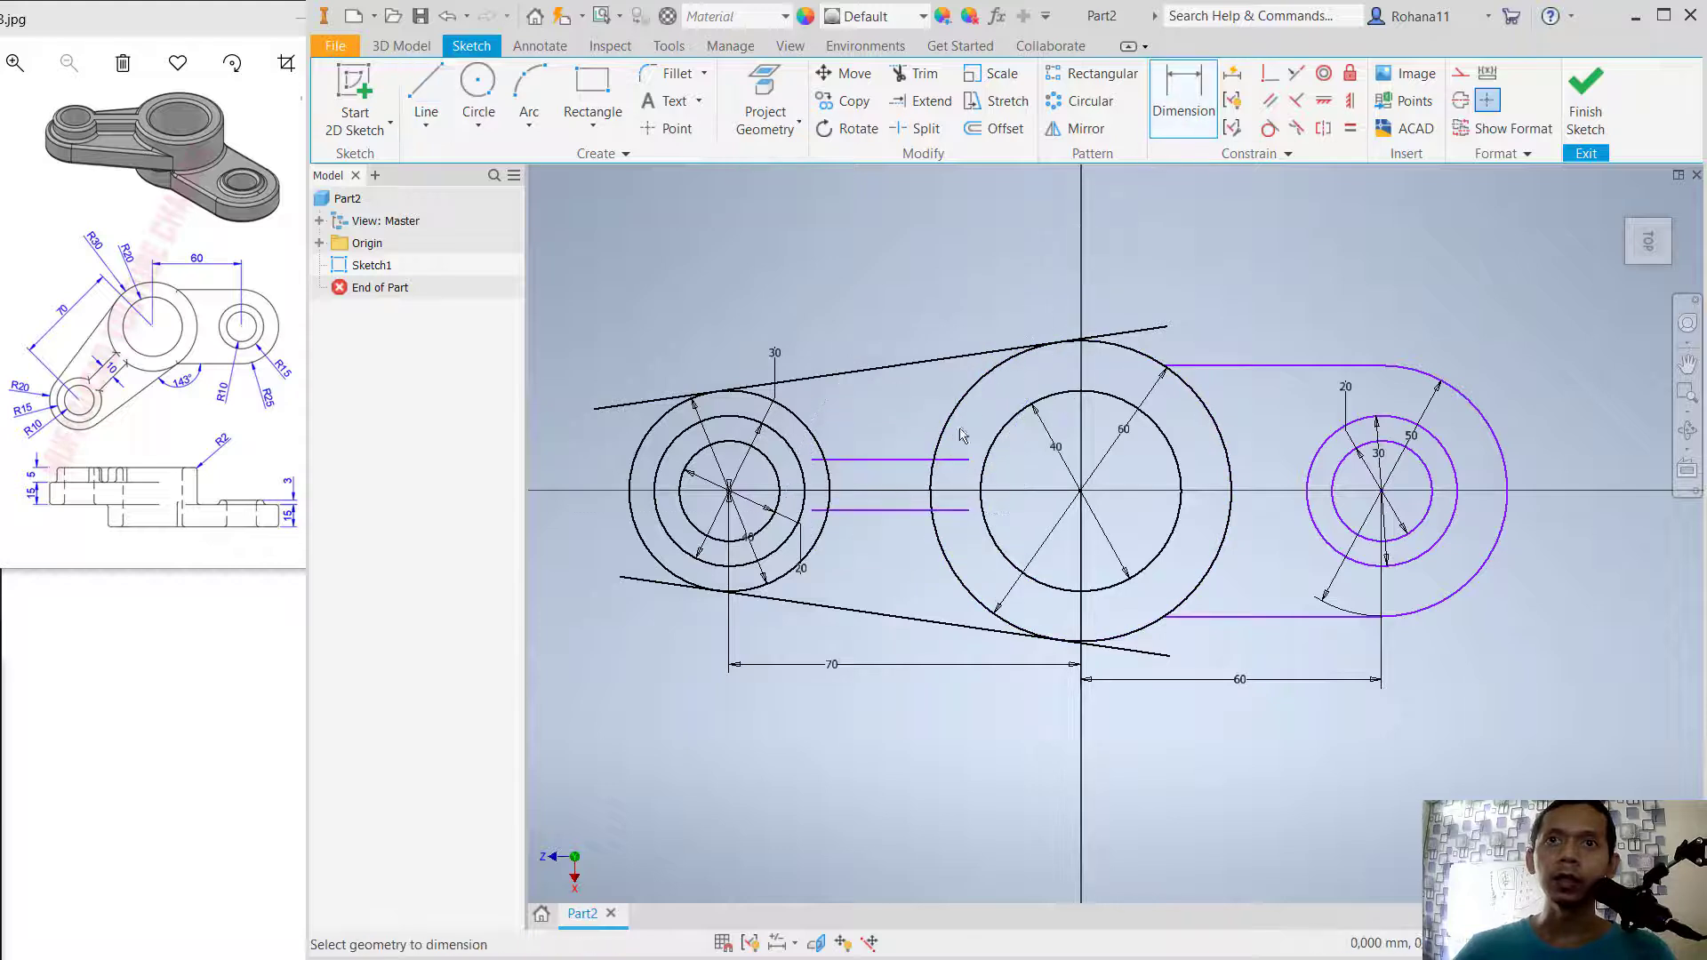
# Step: Dimension the two horizontal slot lines 10 mm apart, with the upper line 5 mm from the sketch origin
pyautogui.click(885, 487)
pyautogui.write('10')
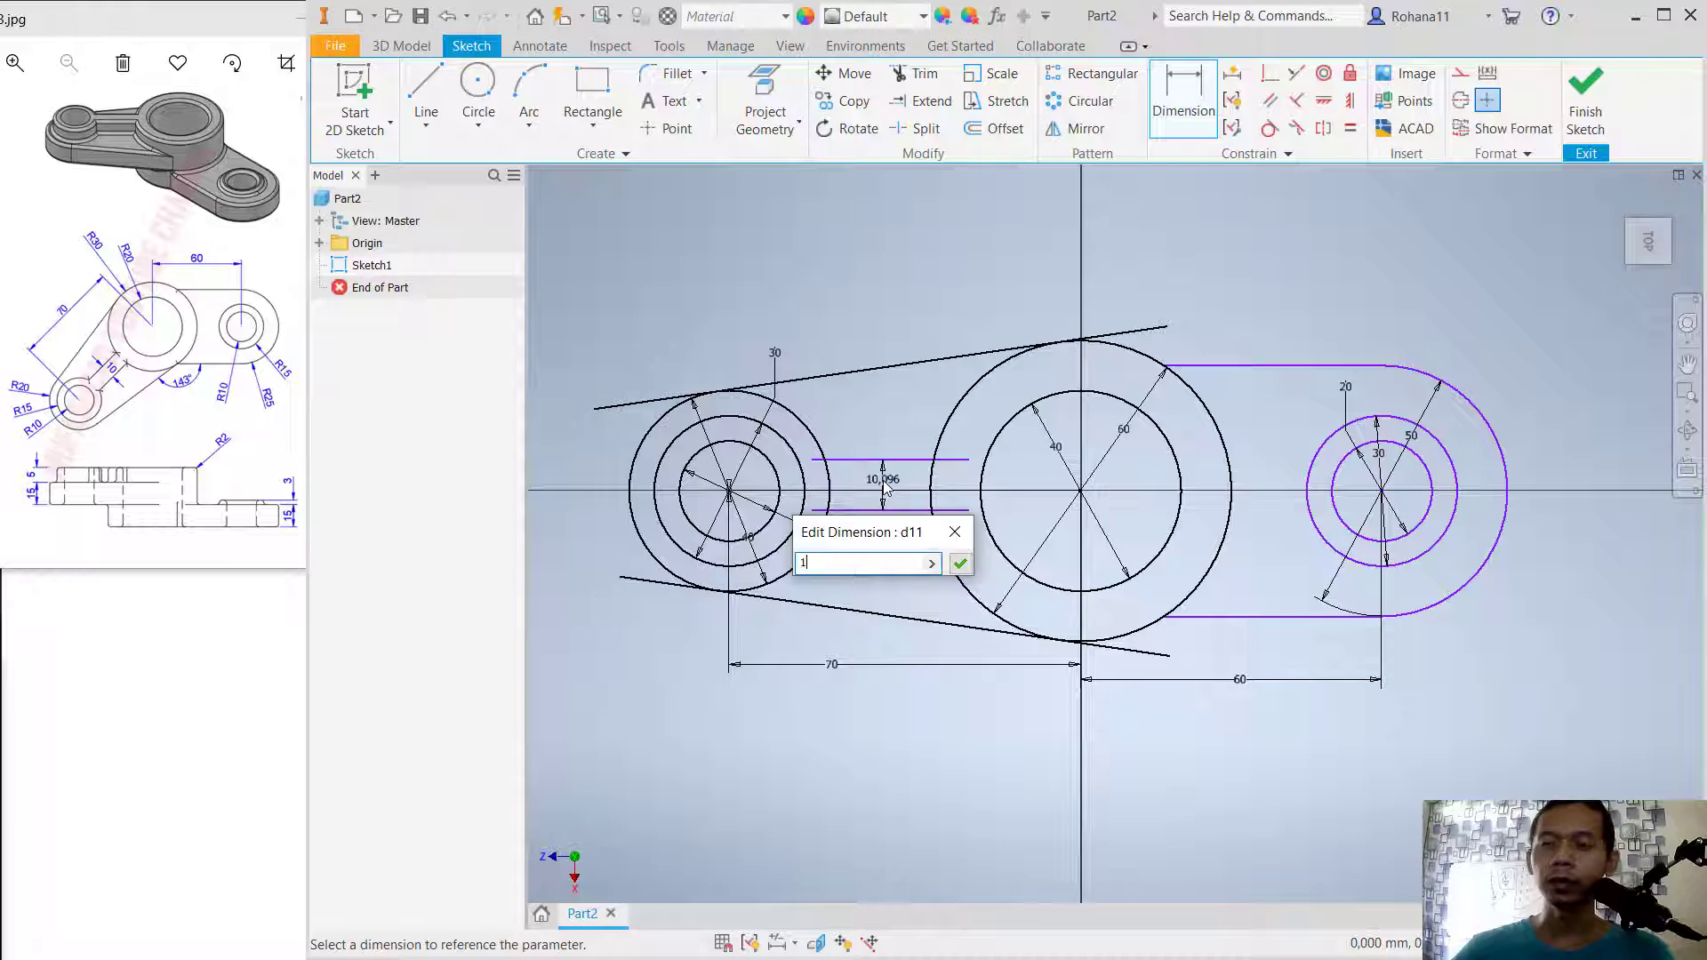
pyautogui.press('Return')
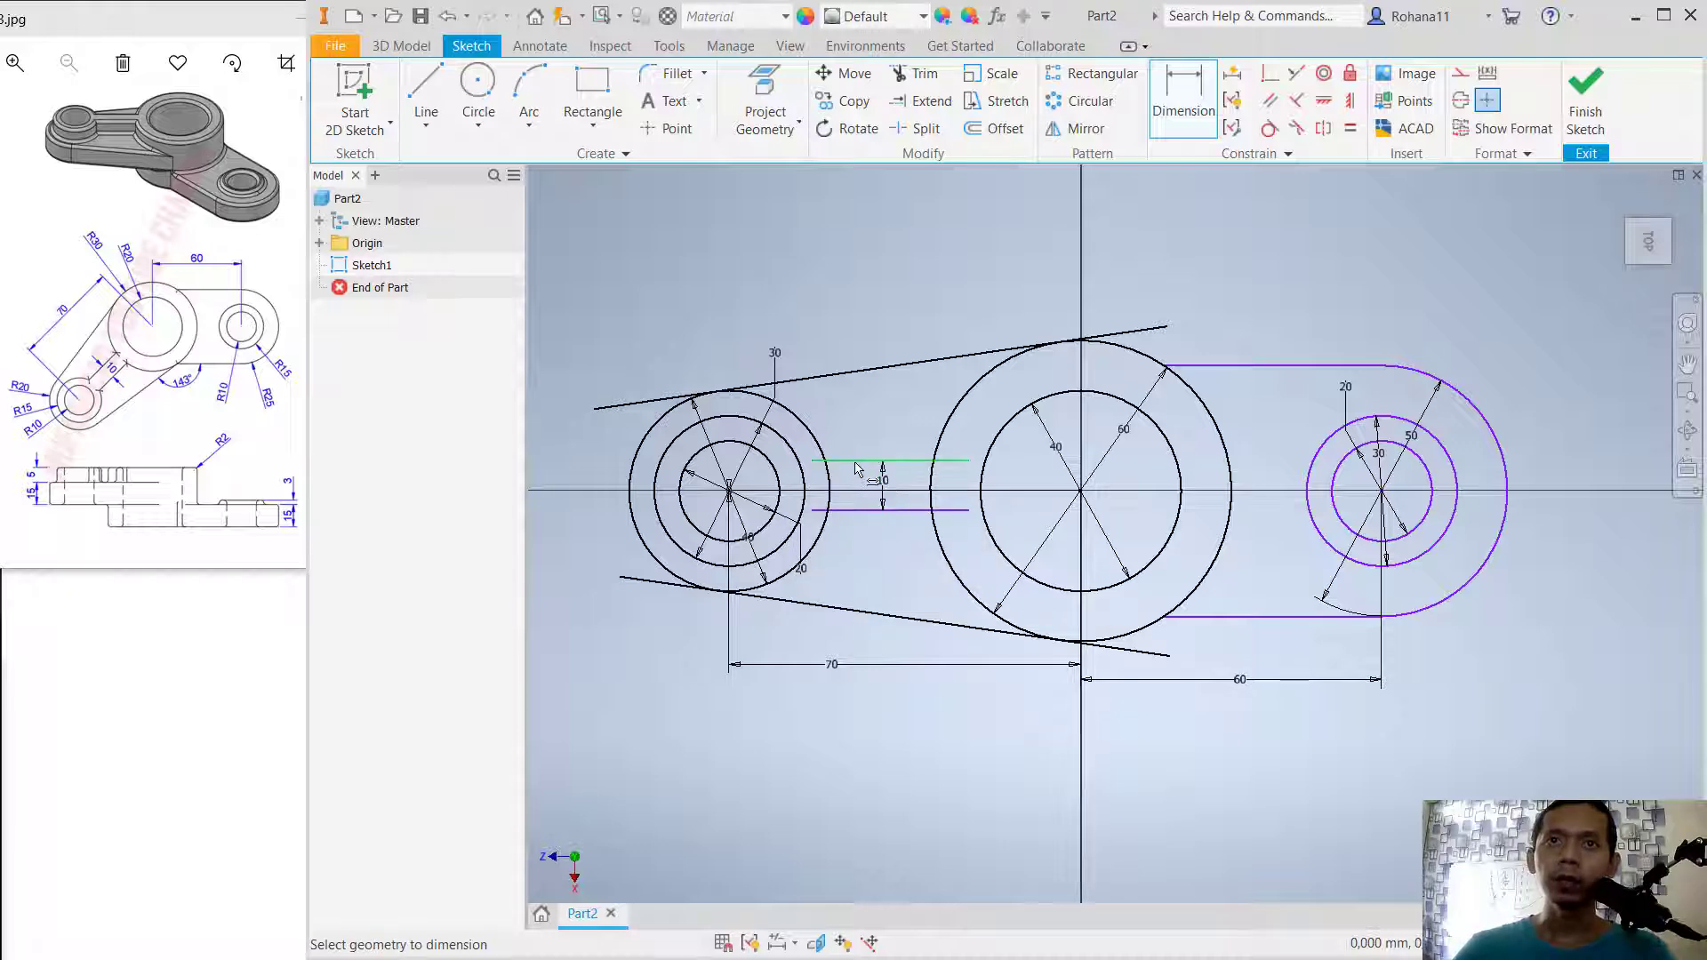
pyautogui.click(856, 462)
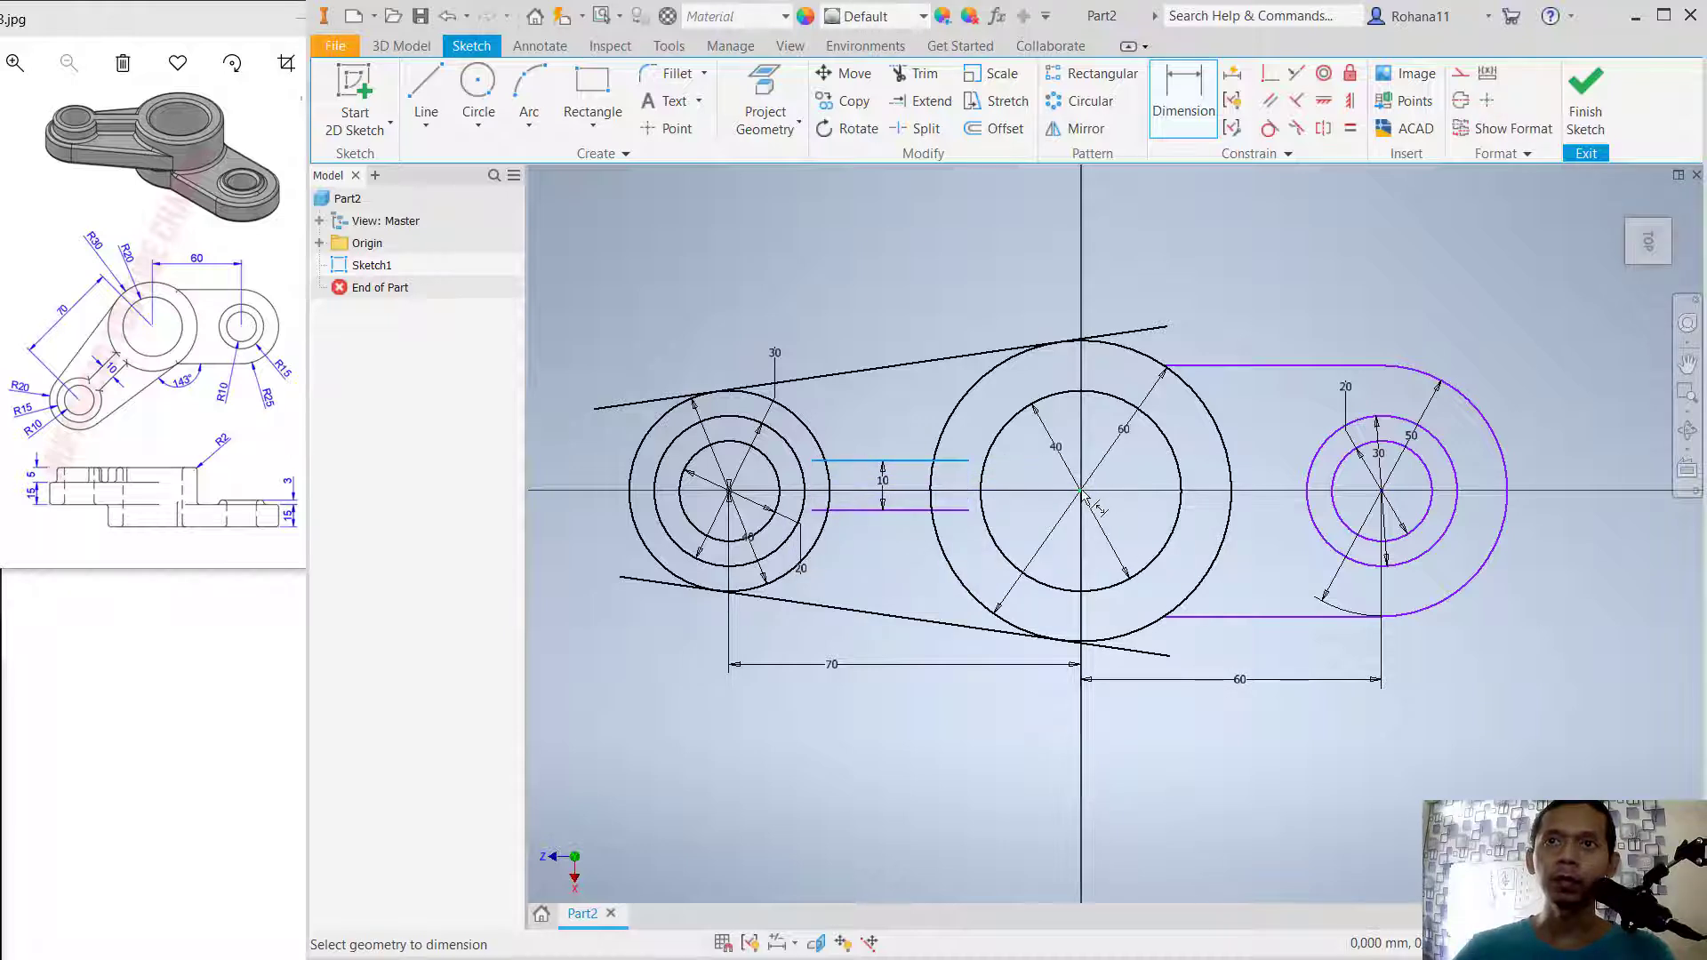
pyautogui.click(1131, 480)
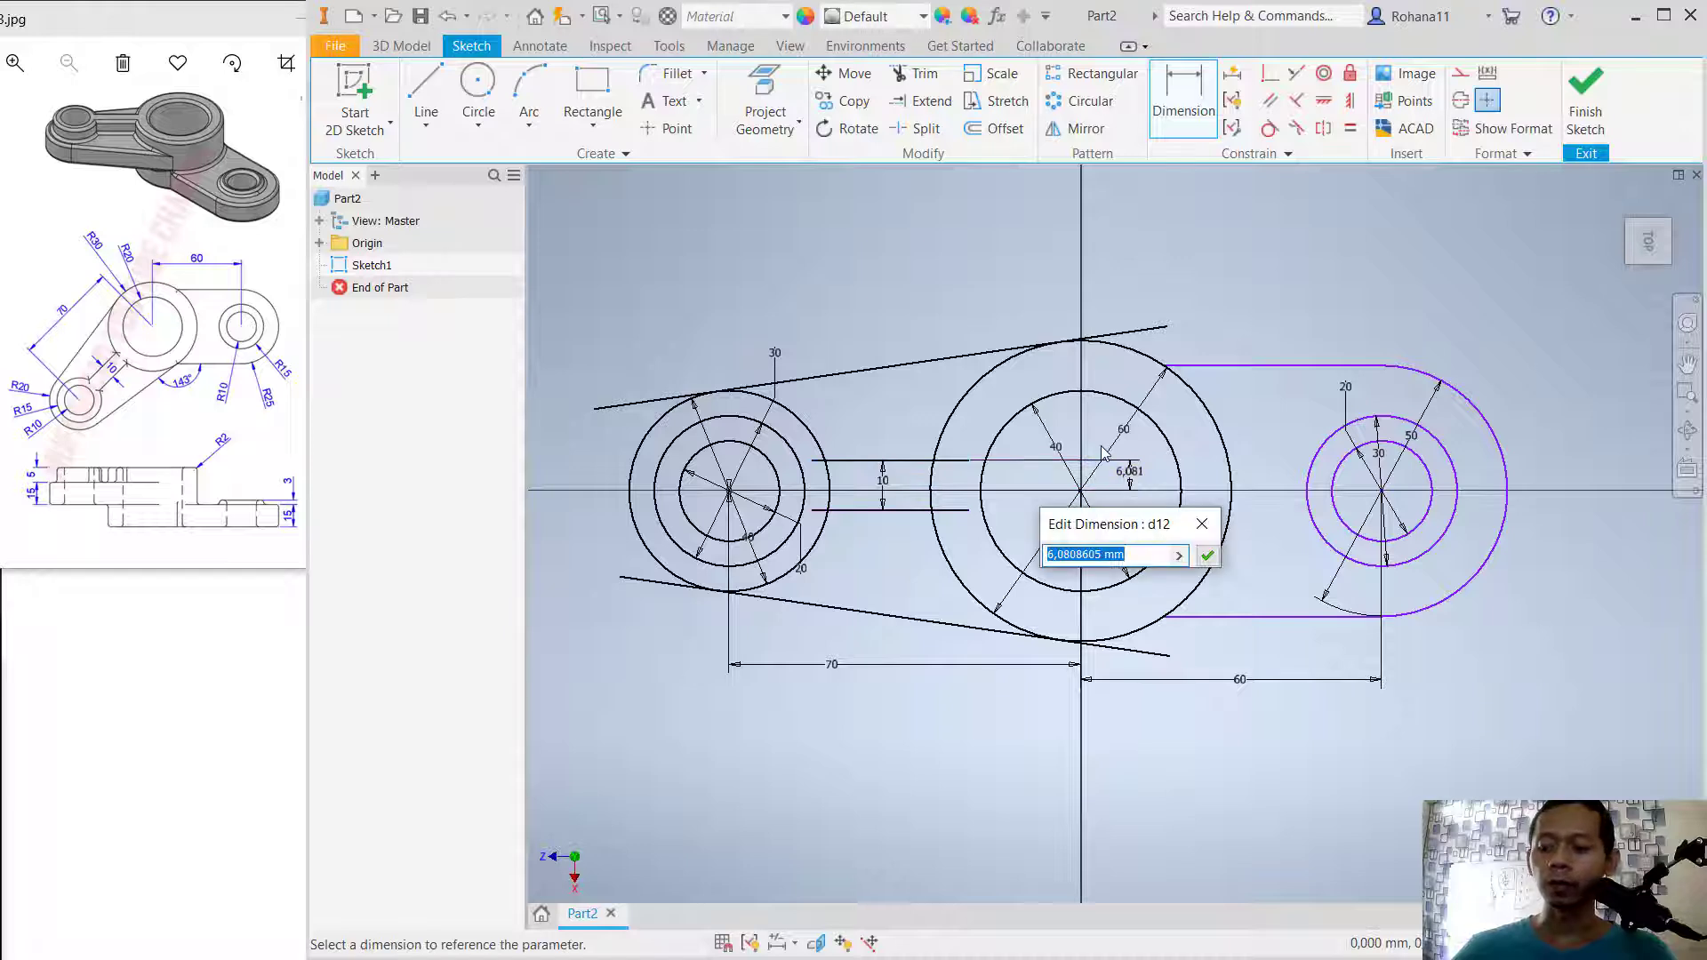
pyautogui.write('5')
pyautogui.press('Return')
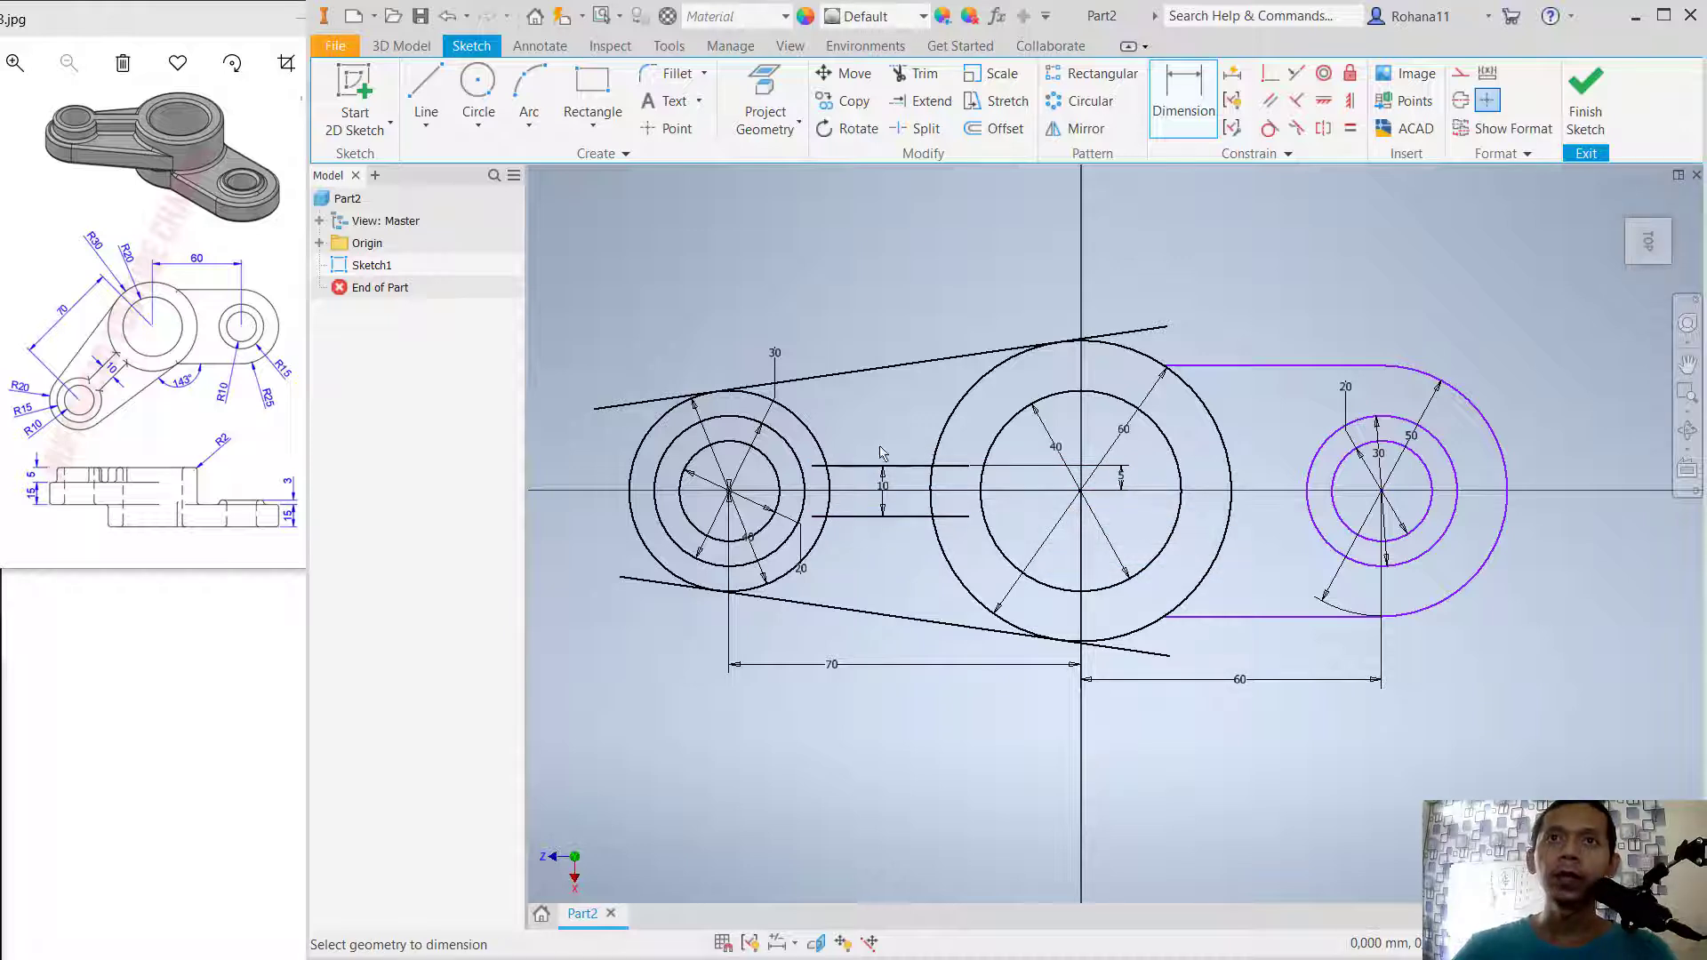
# Step: Trim both ends of the two slanted tangent lines back to their tangent points on the left 40 mm and central 60 mm circles
pyautogui.scroll(3, 835, 488)
pyautogui.scroll(-4, 822, 478)
pyautogui.moveTo(823, 478); pyautogui.dragTo(865, 469, button='middle')
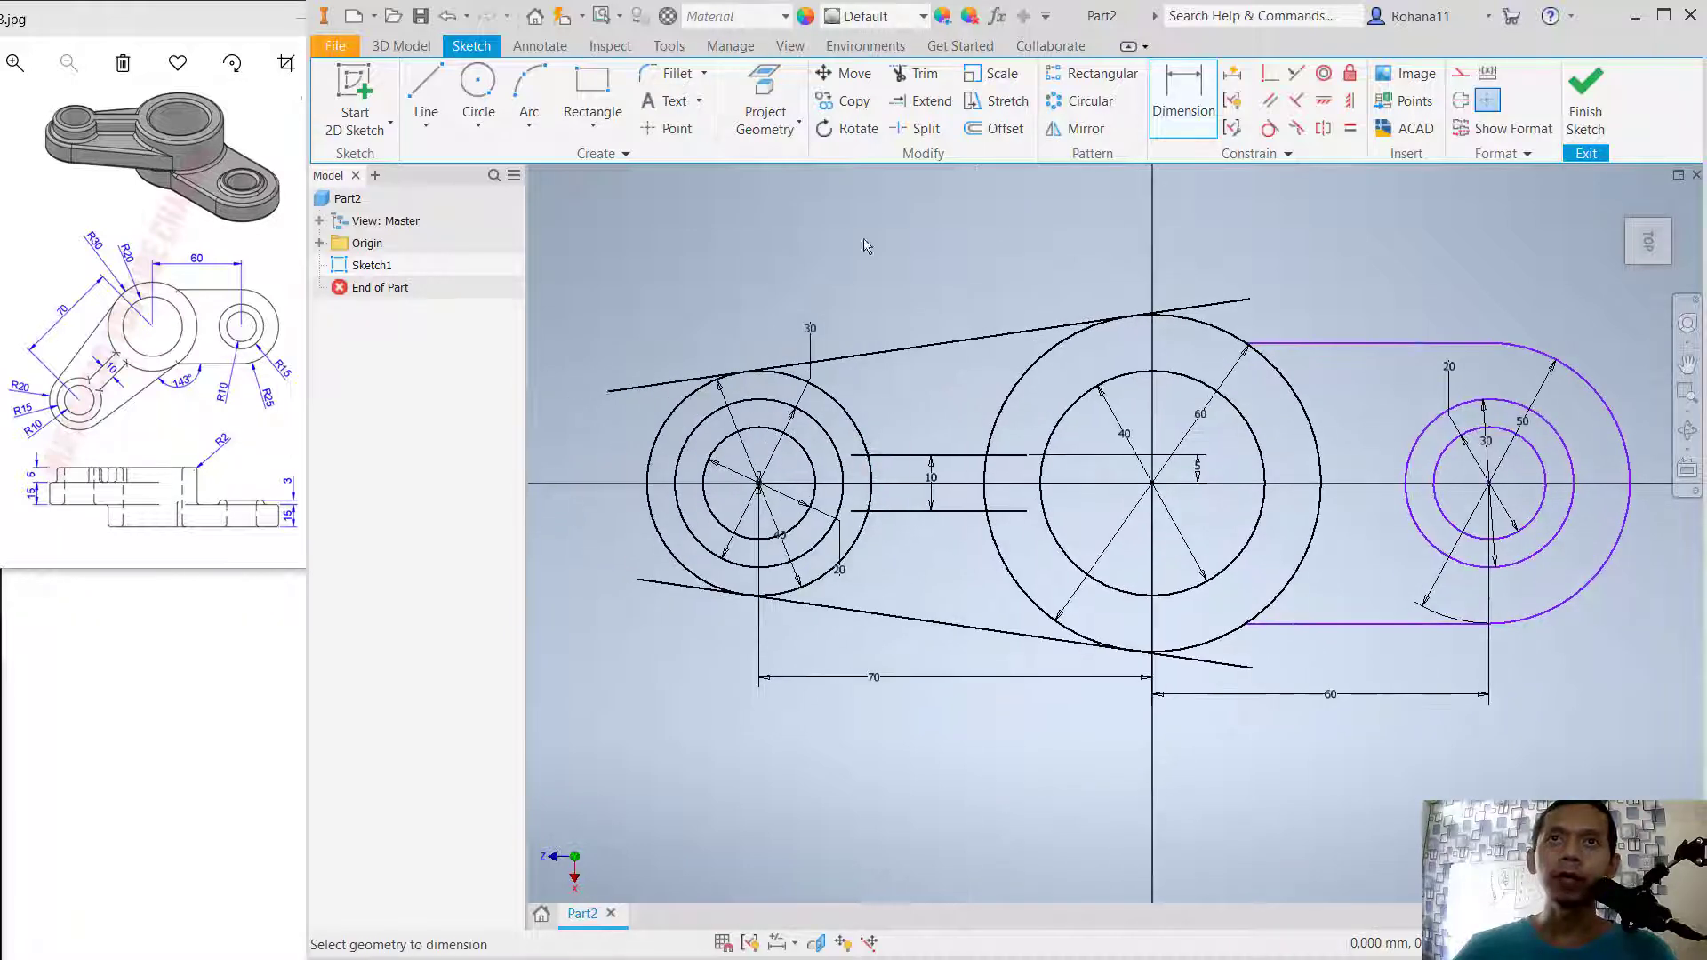
pyautogui.click(916, 73)
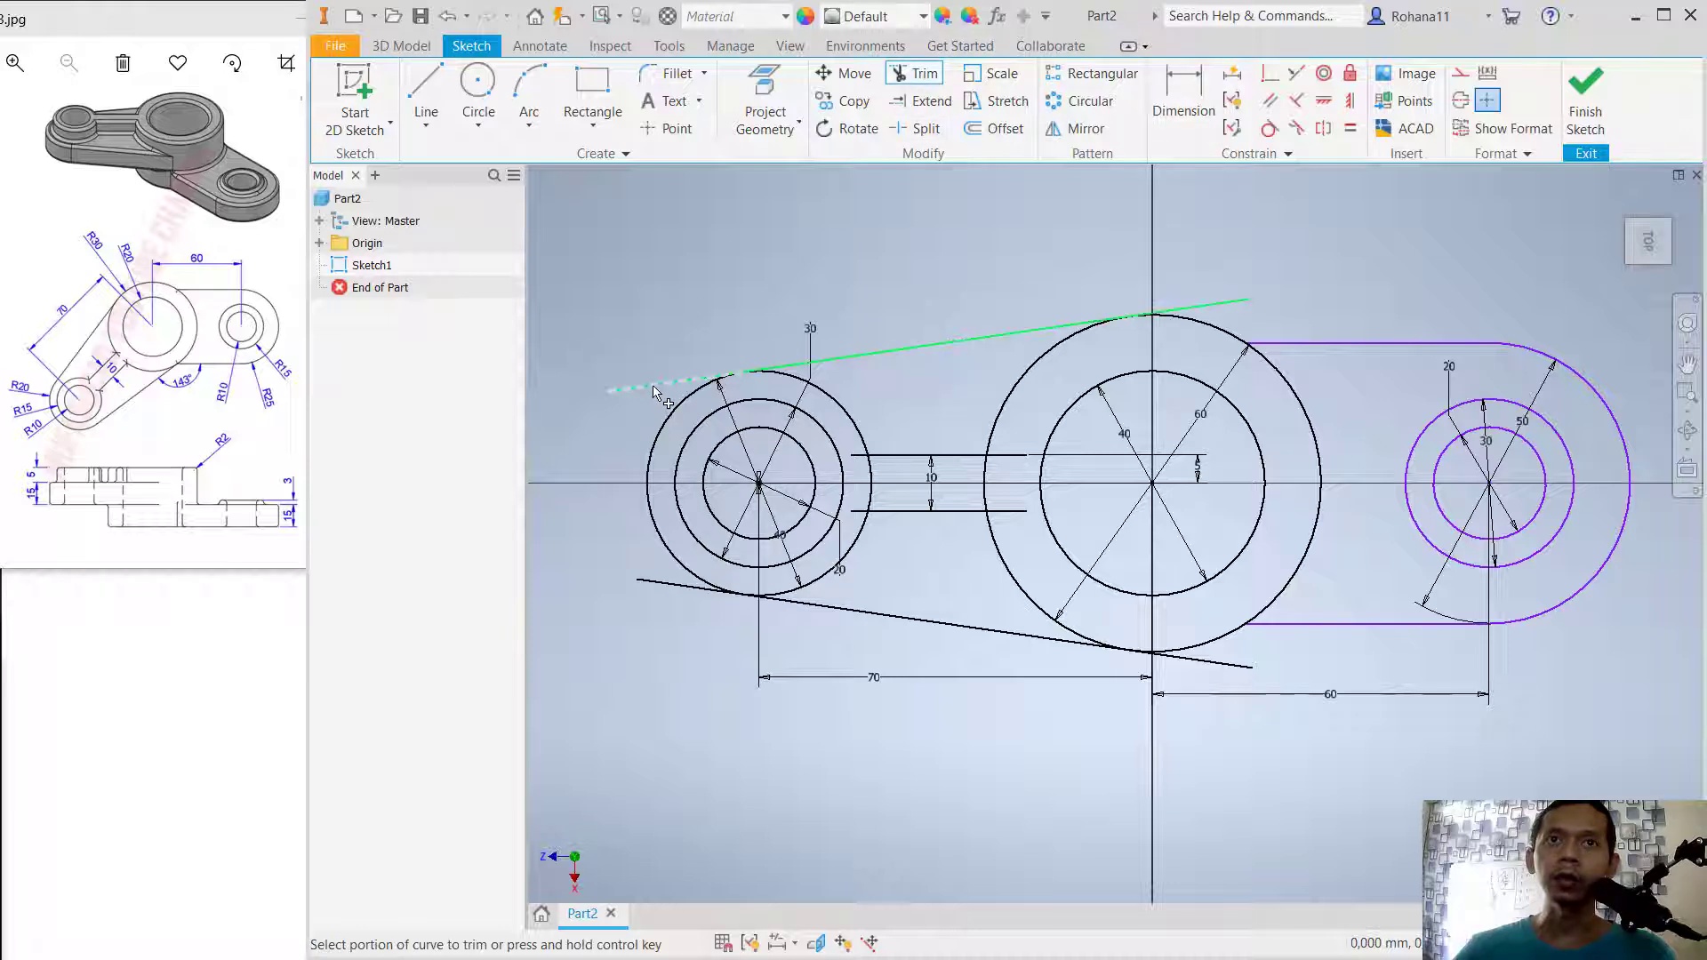
pyautogui.click(654, 391)
pyautogui.click(1237, 302)
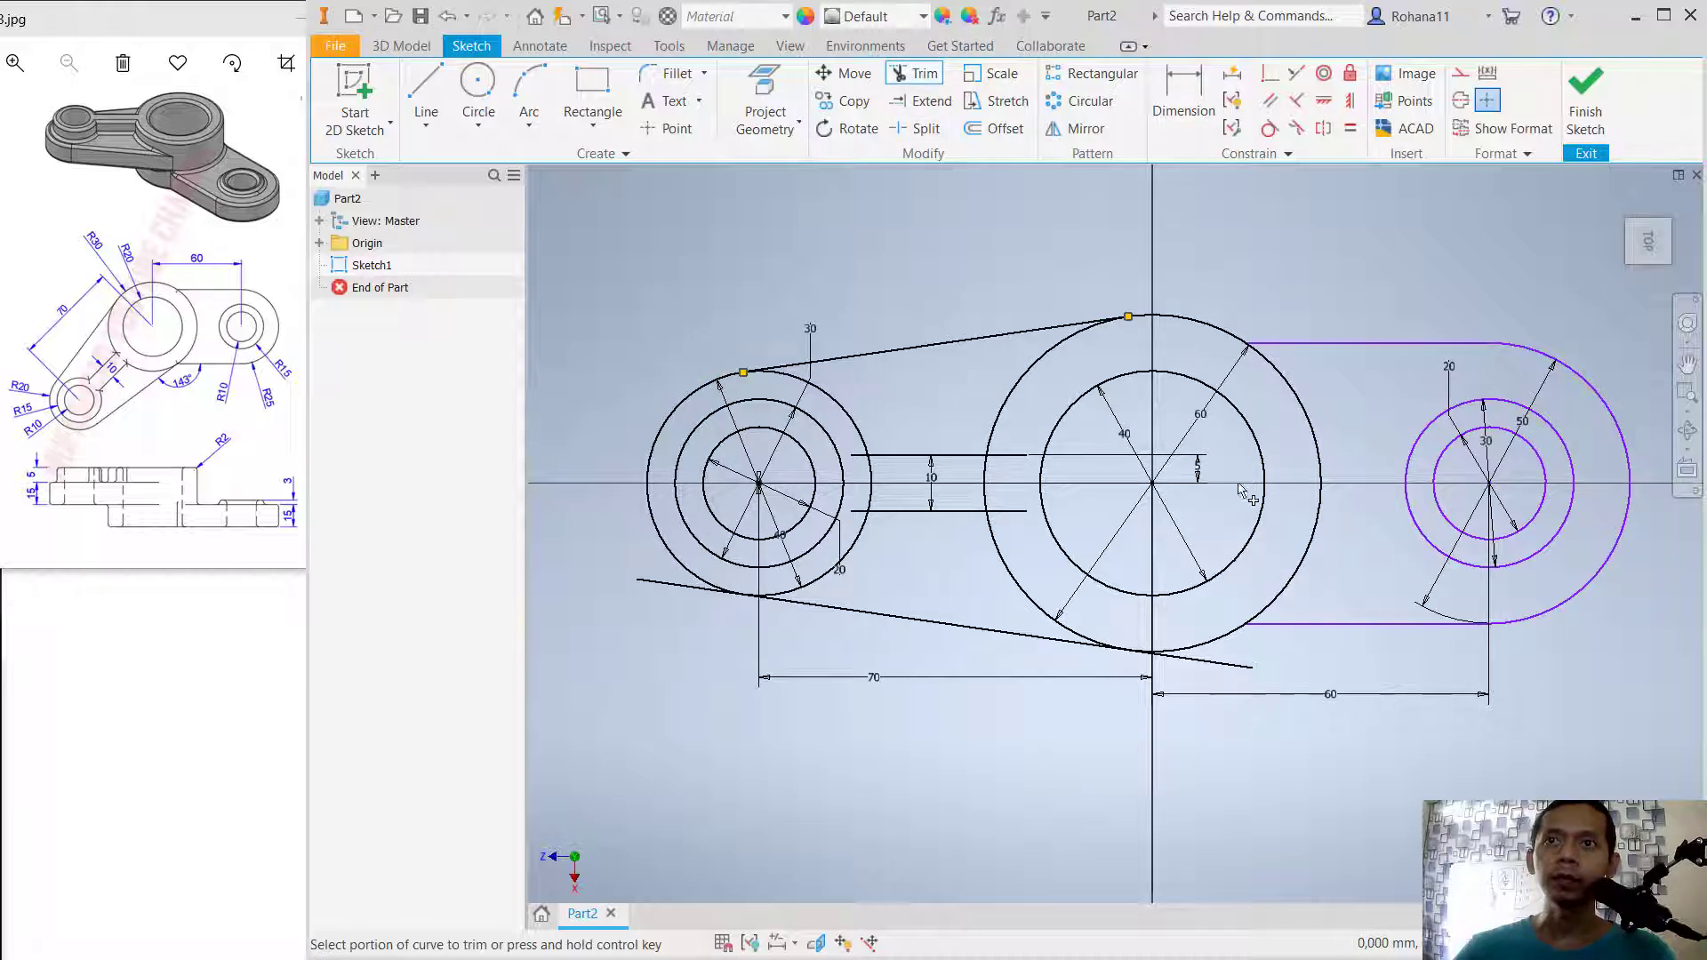
pyautogui.click(1233, 664)
pyautogui.click(669, 586)
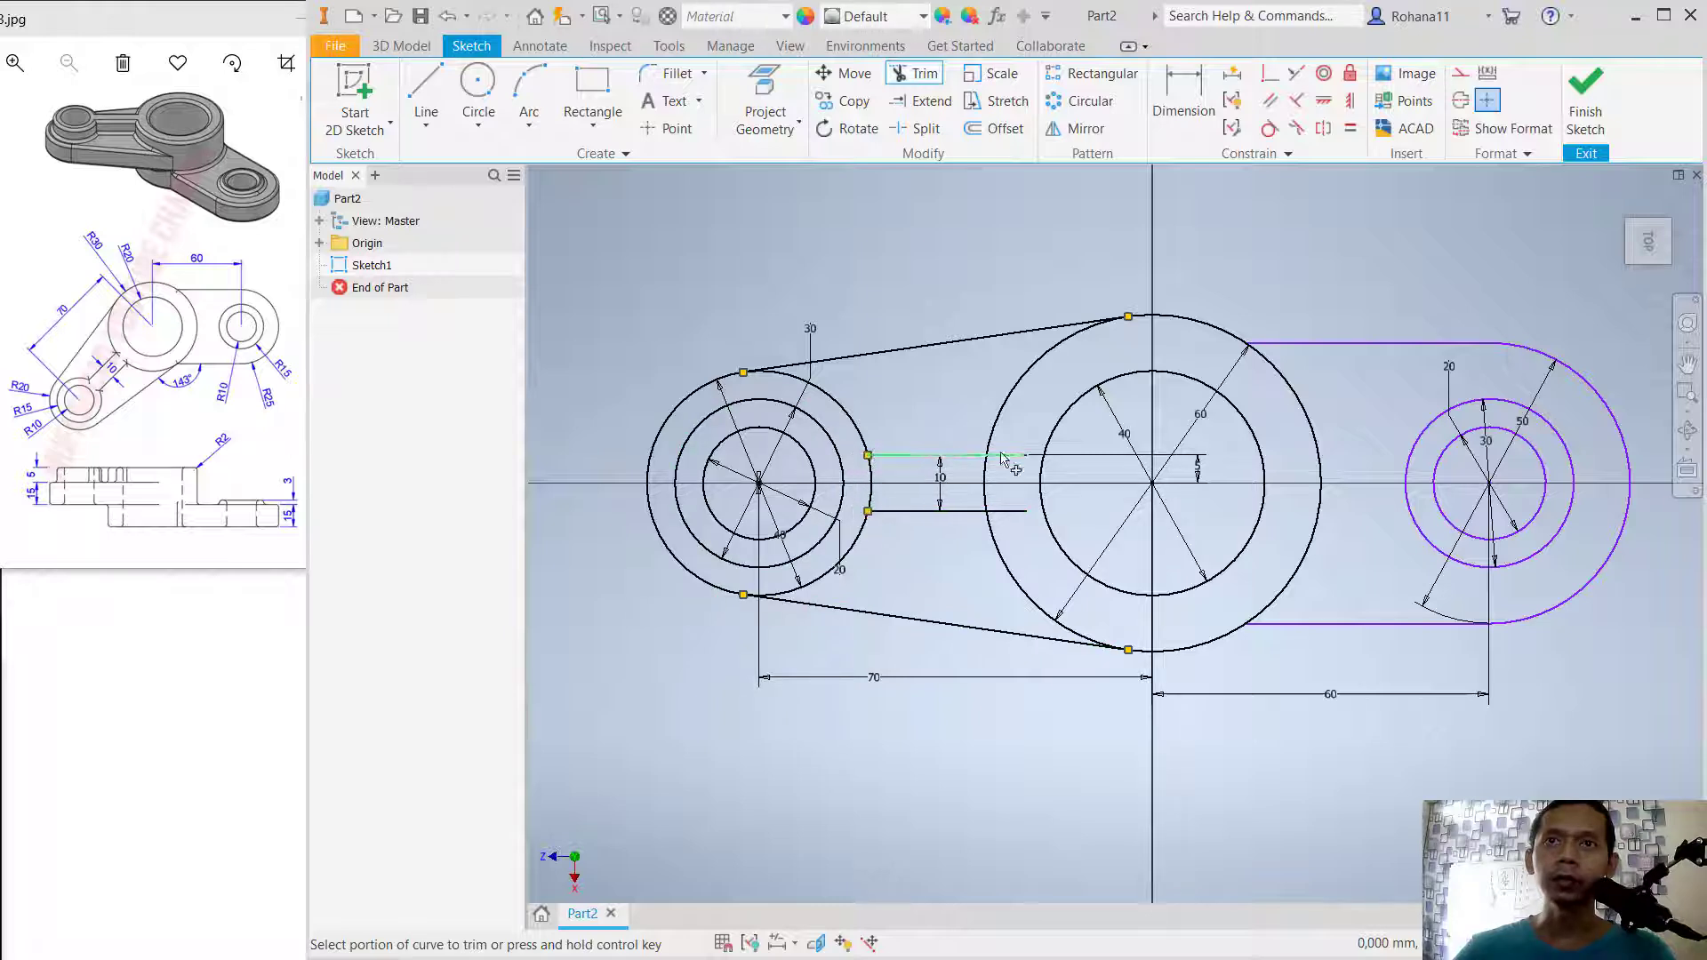
# Step: Trim the slot lines to the left 40 mm and central 60 mm circles, and remove the 40 mm circle's arc between them
pyautogui.click(873, 497)
pyautogui.scroll(2, 1009, 414)
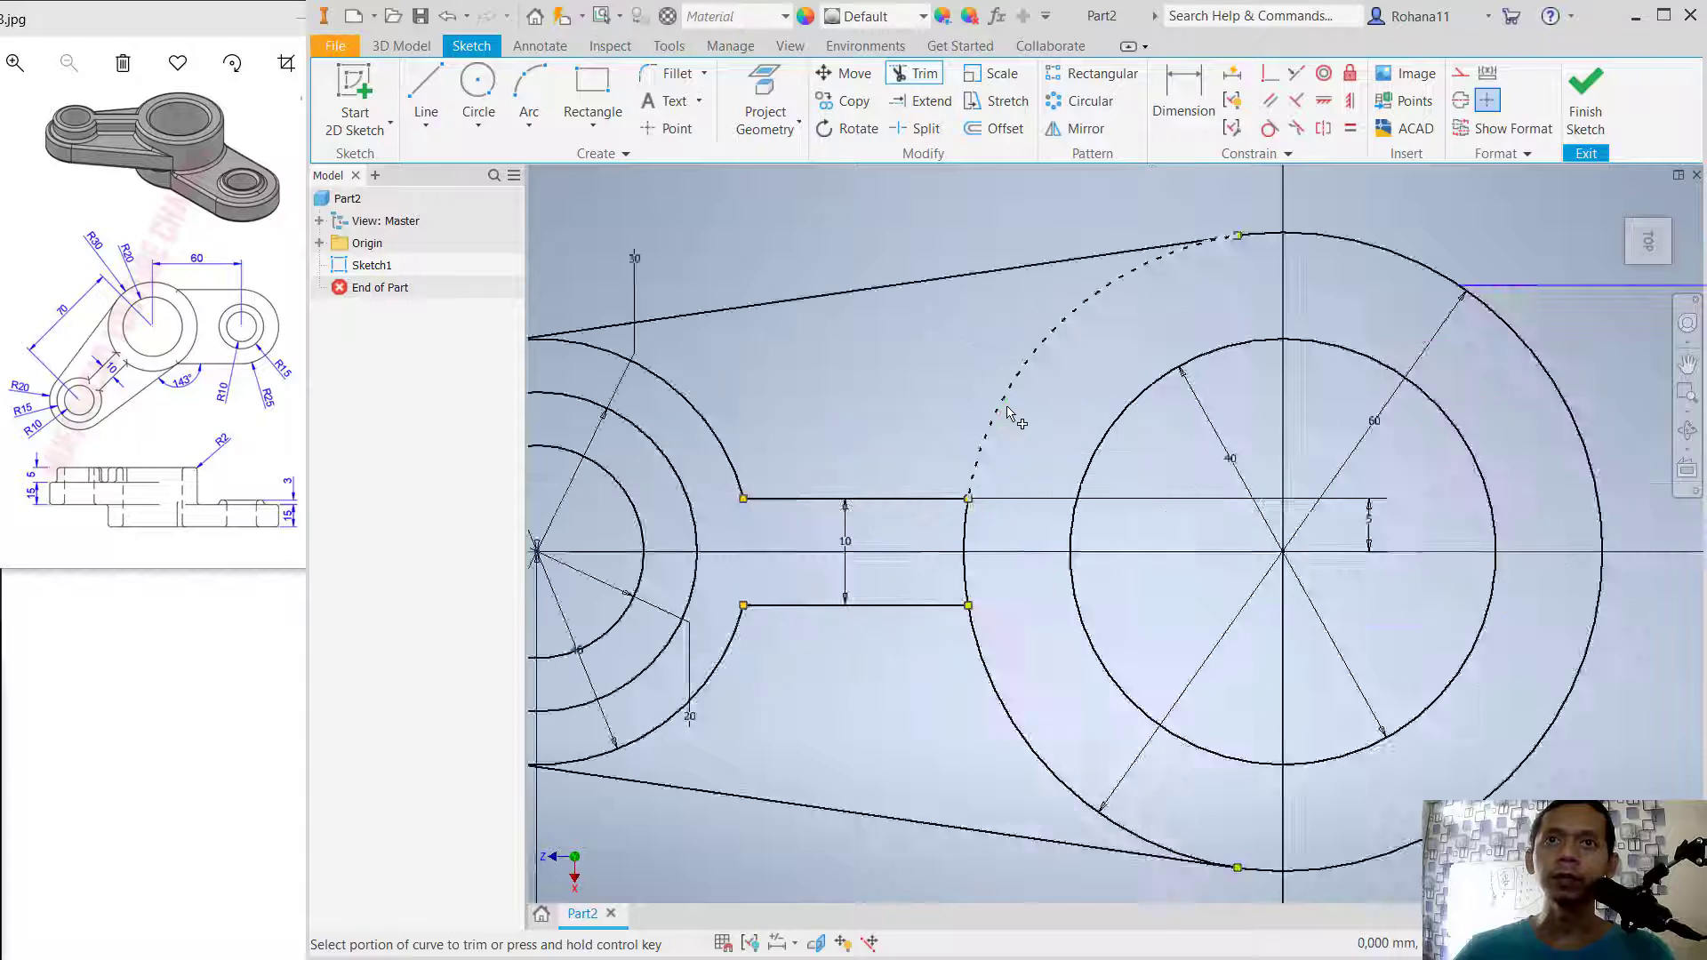
pyautogui.scroll(-3, 989, 280)
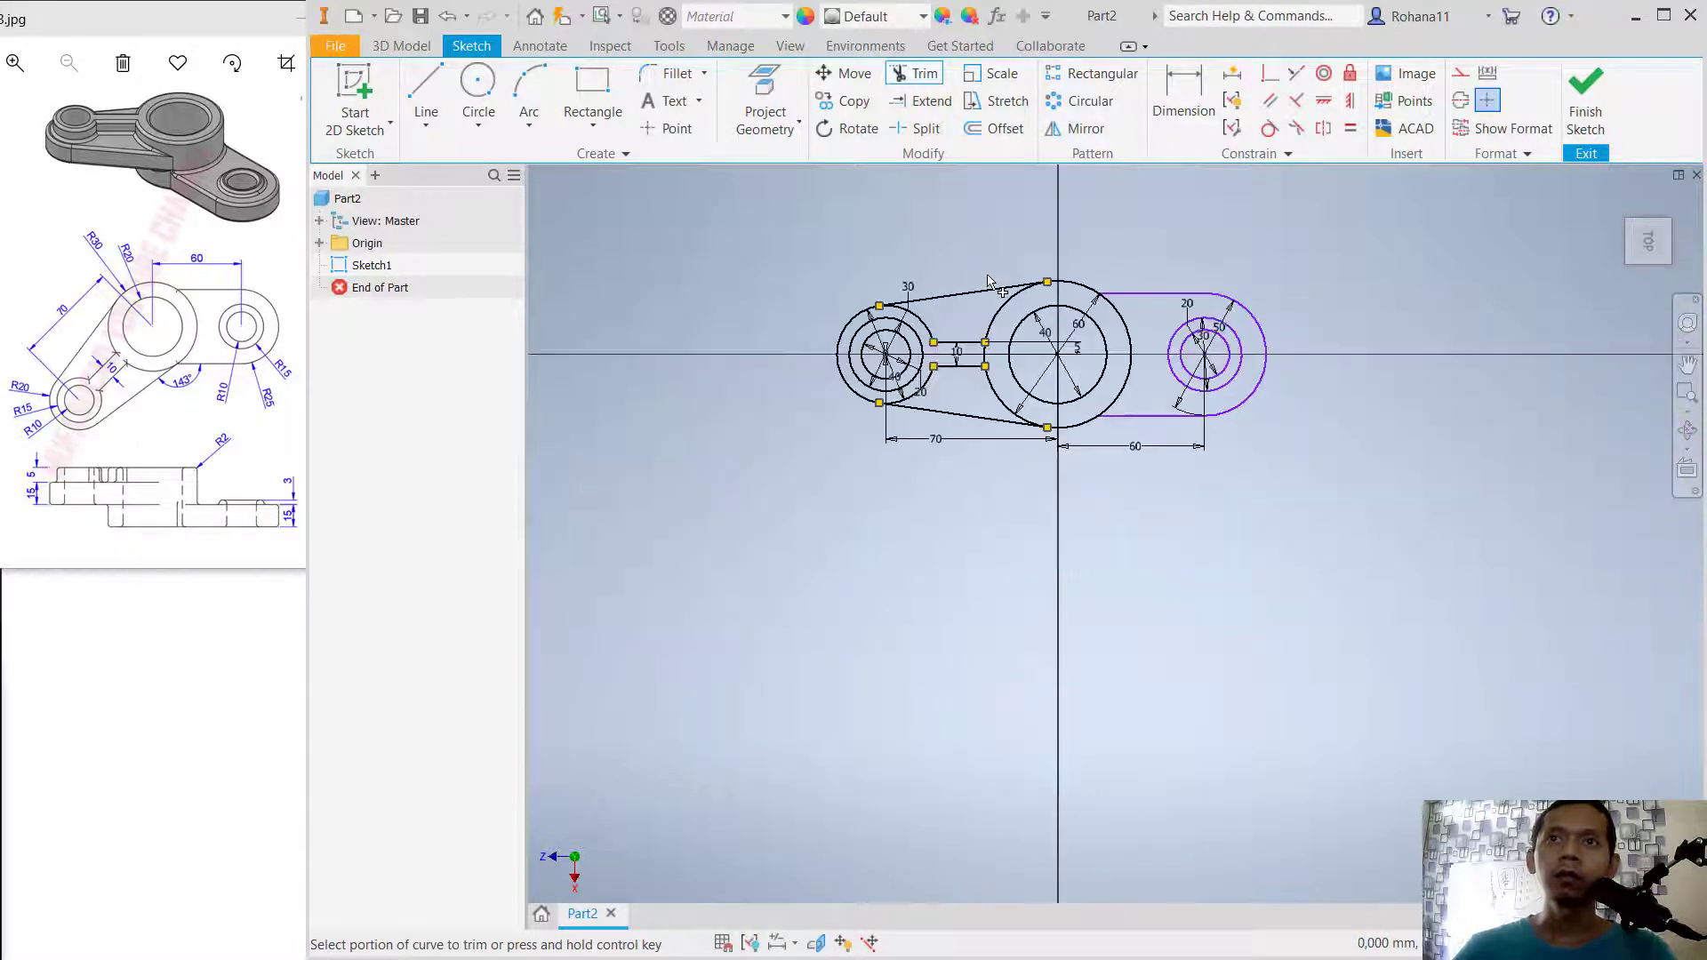
pyautogui.scroll(2, 1051, 264)
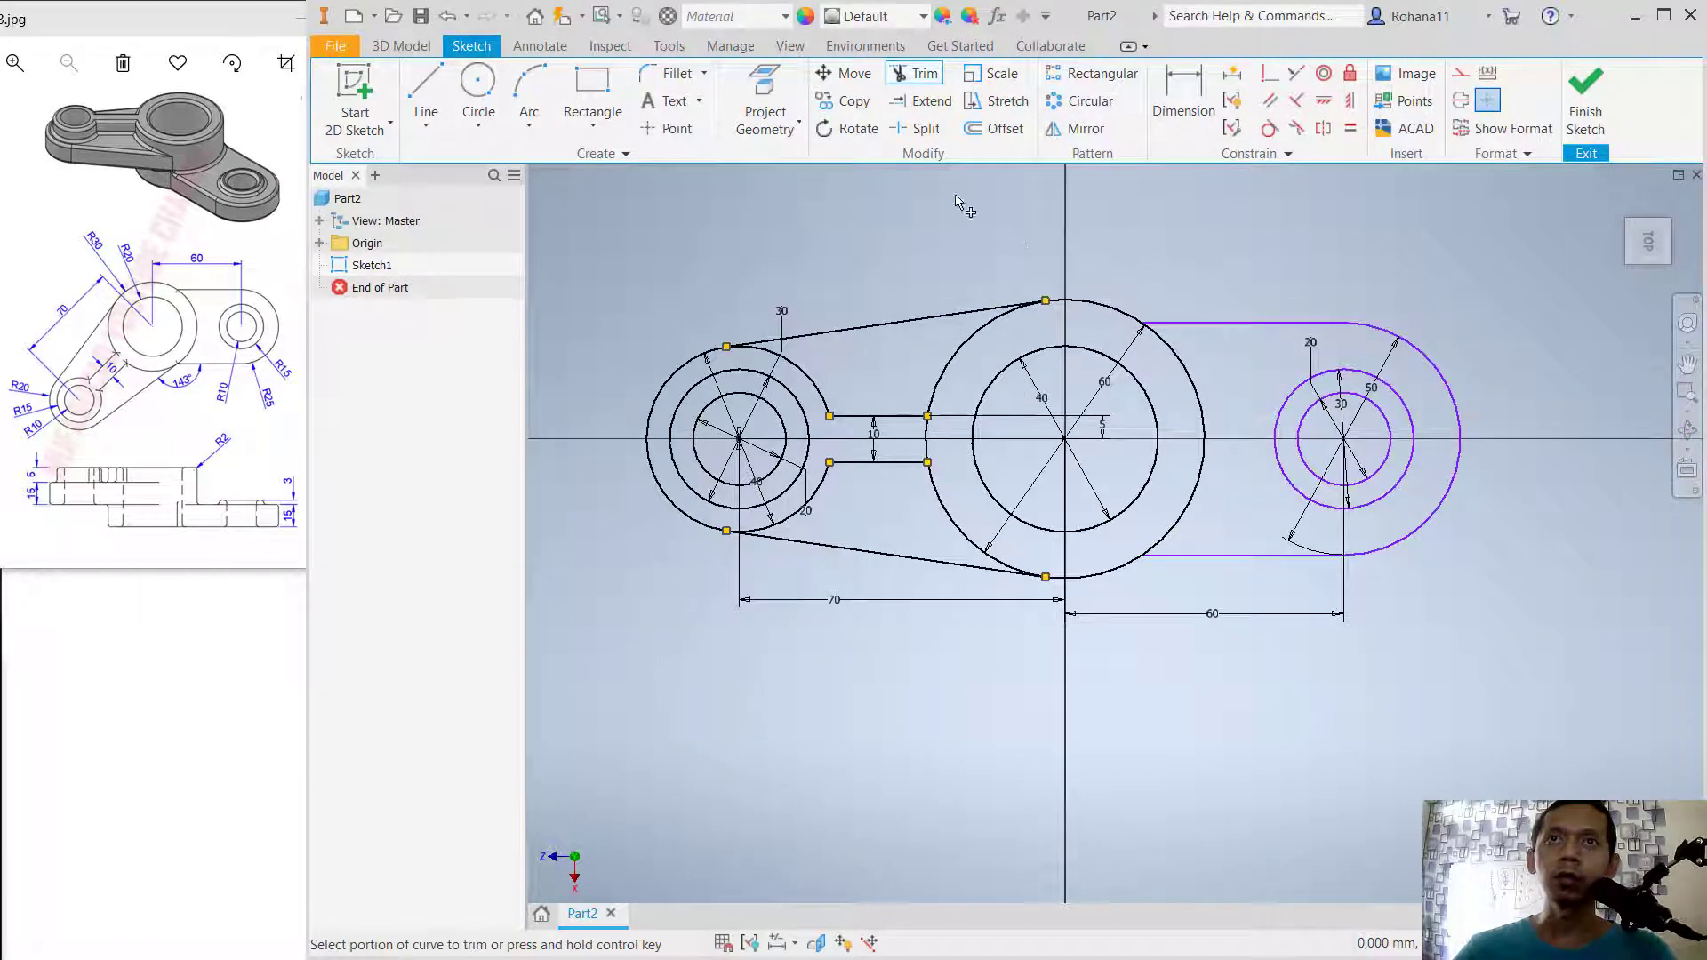
# Step: Rotate the whole left arm 45 degrees about the central circles' centre, allowing its existing dimensions to be relaxed
pyautogui.click(852, 130)
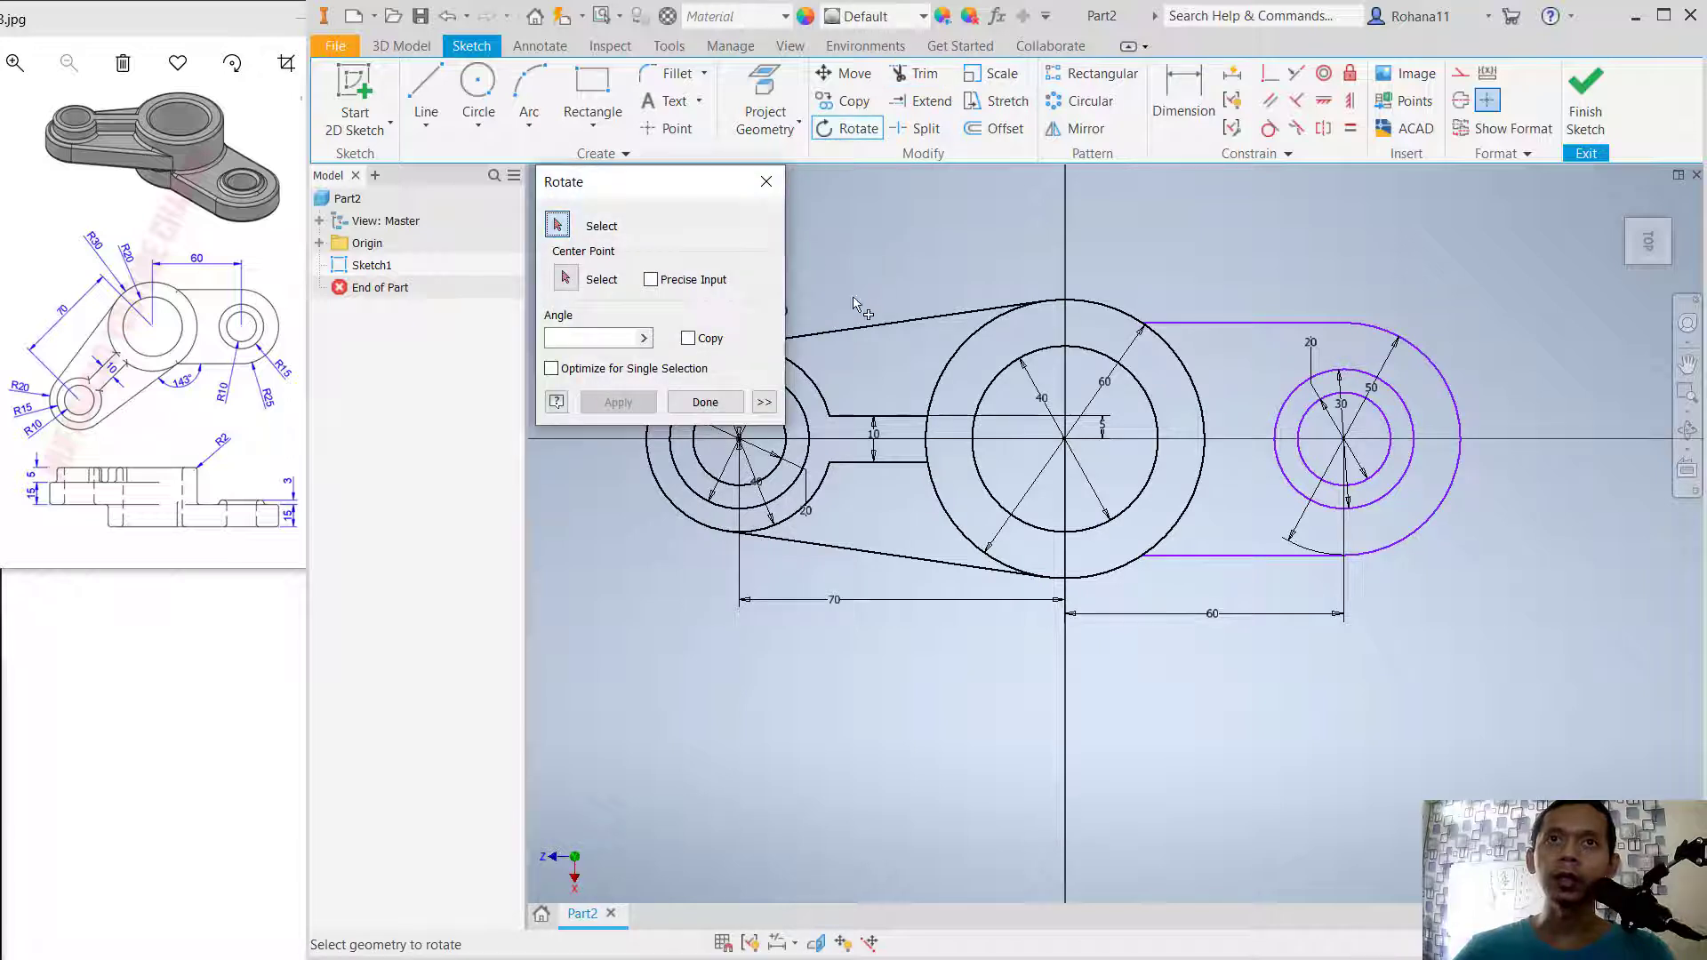
pyautogui.moveTo(887, 269); pyautogui.dragTo(594, 676)
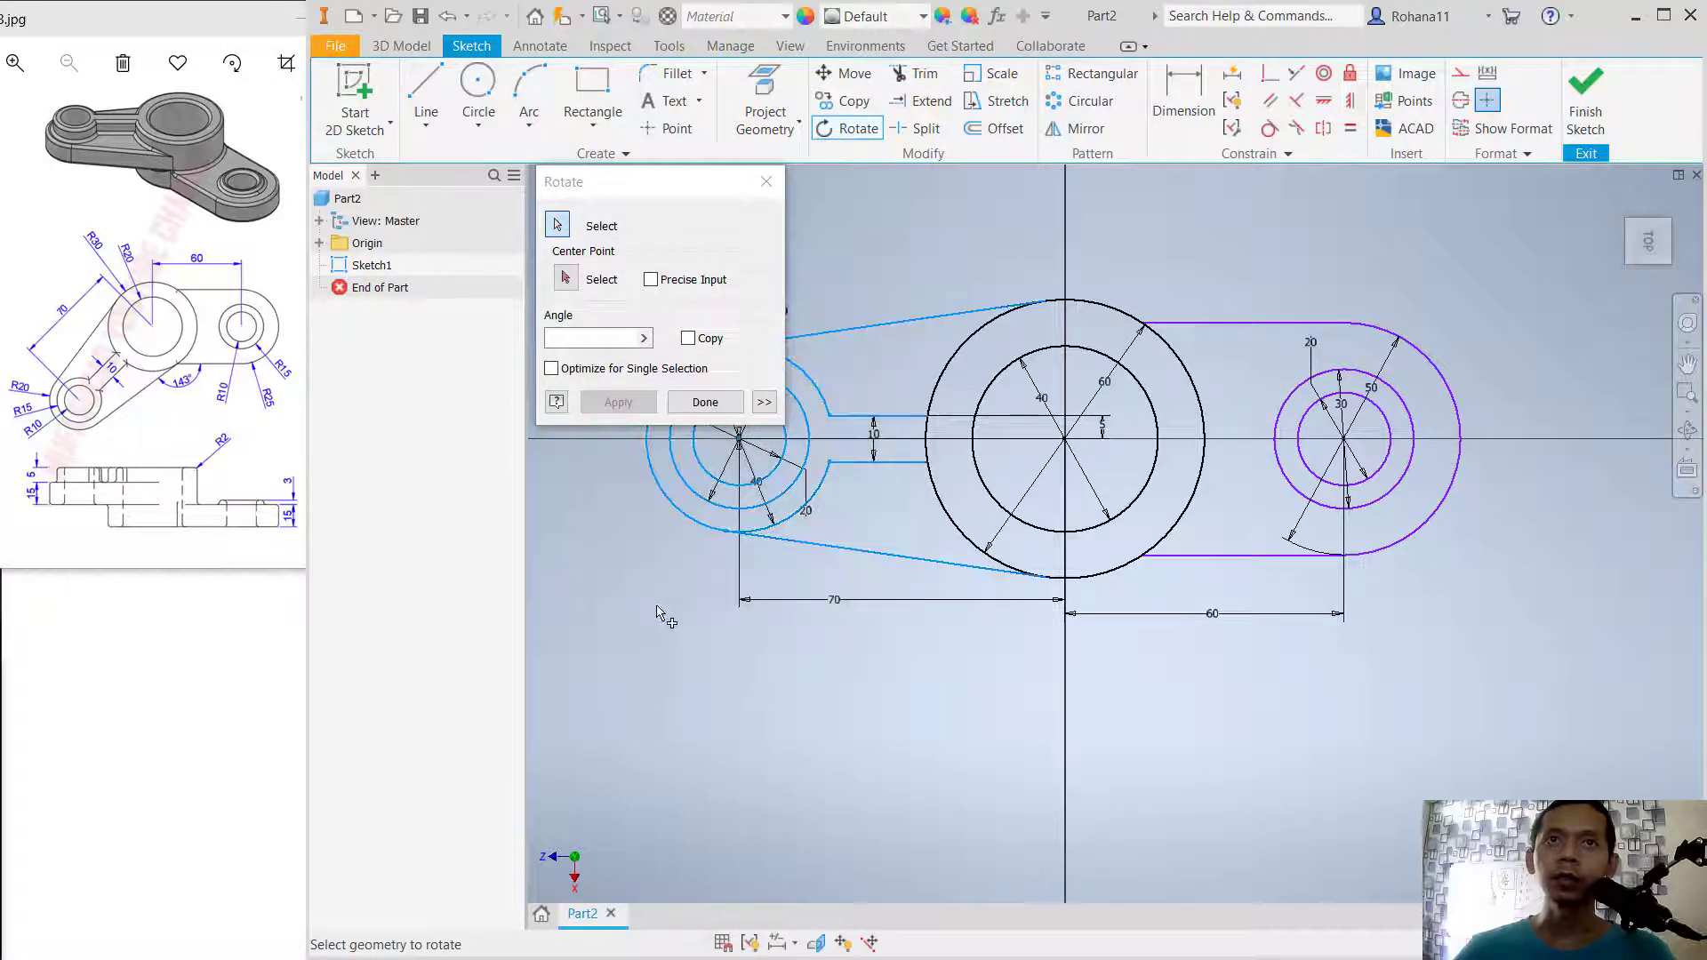
pyautogui.click(566, 279)
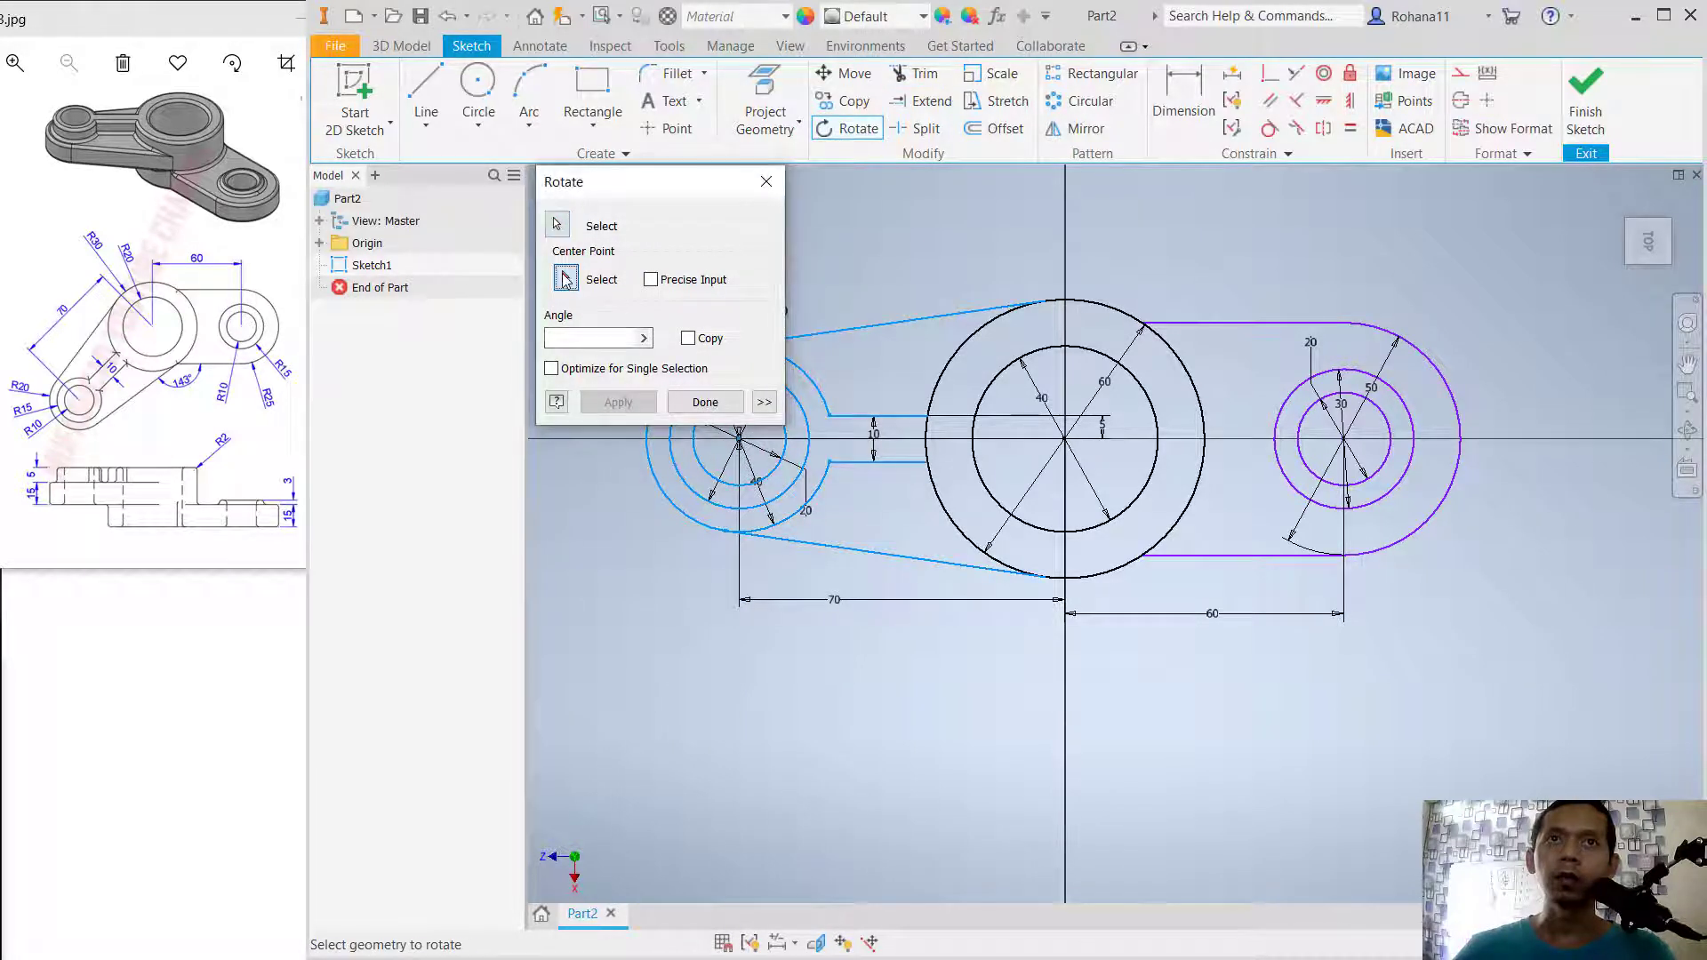
pyautogui.click(1065, 439)
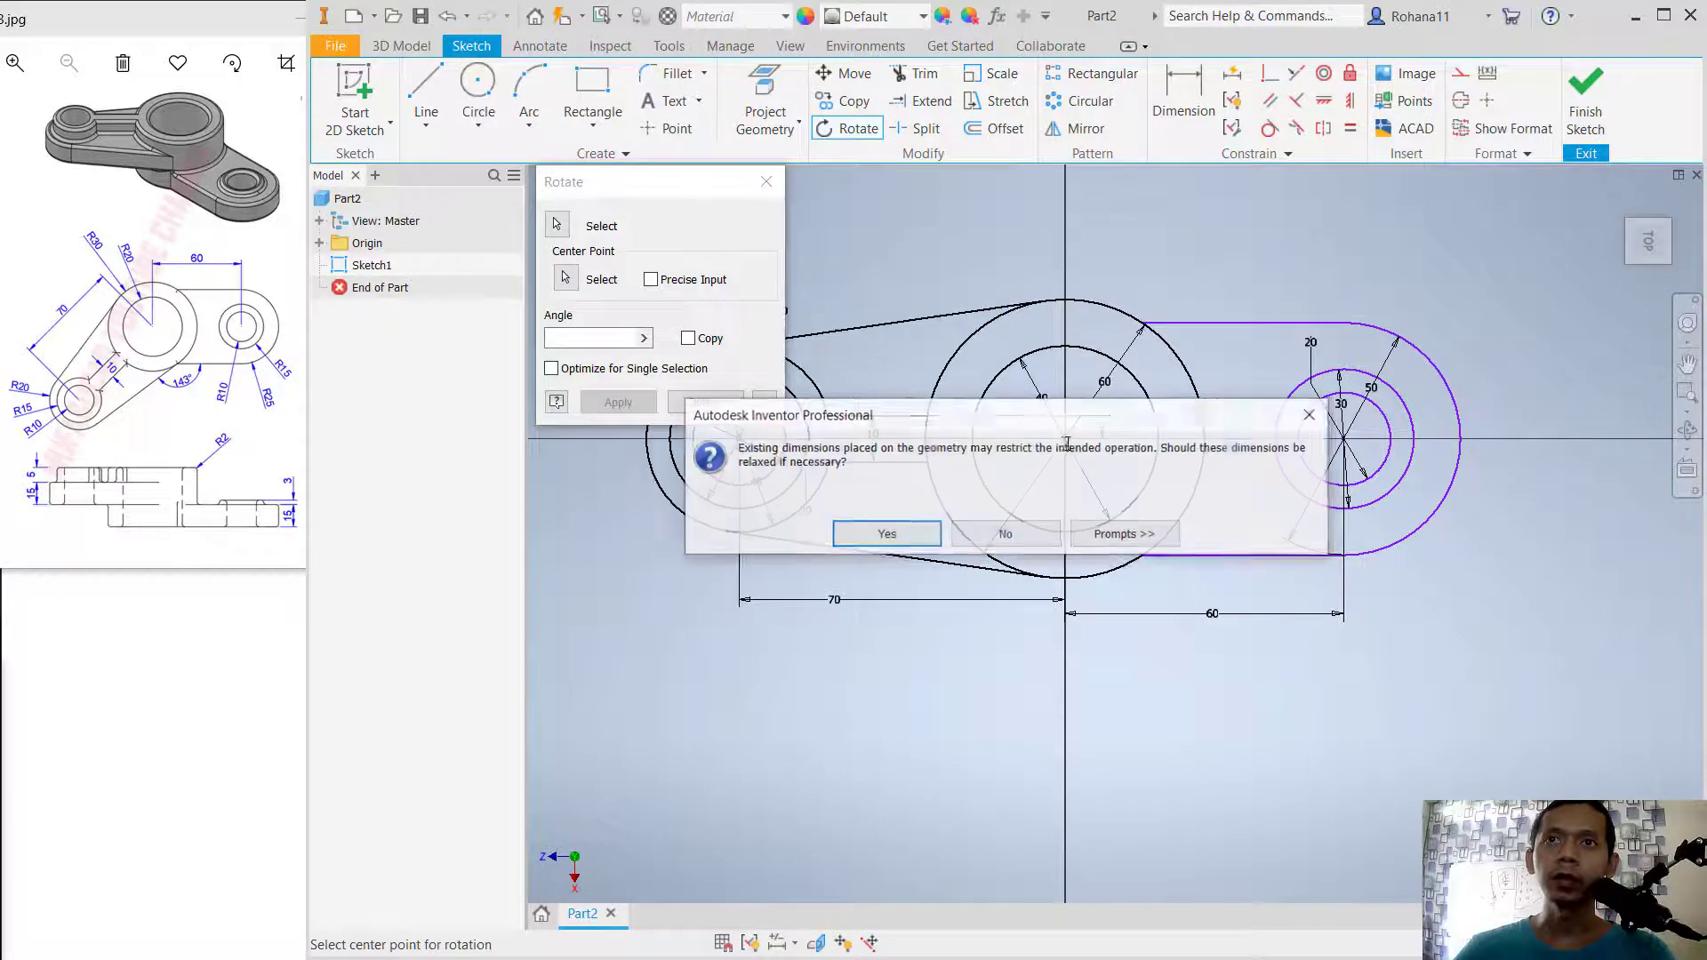
pyautogui.click(919, 539)
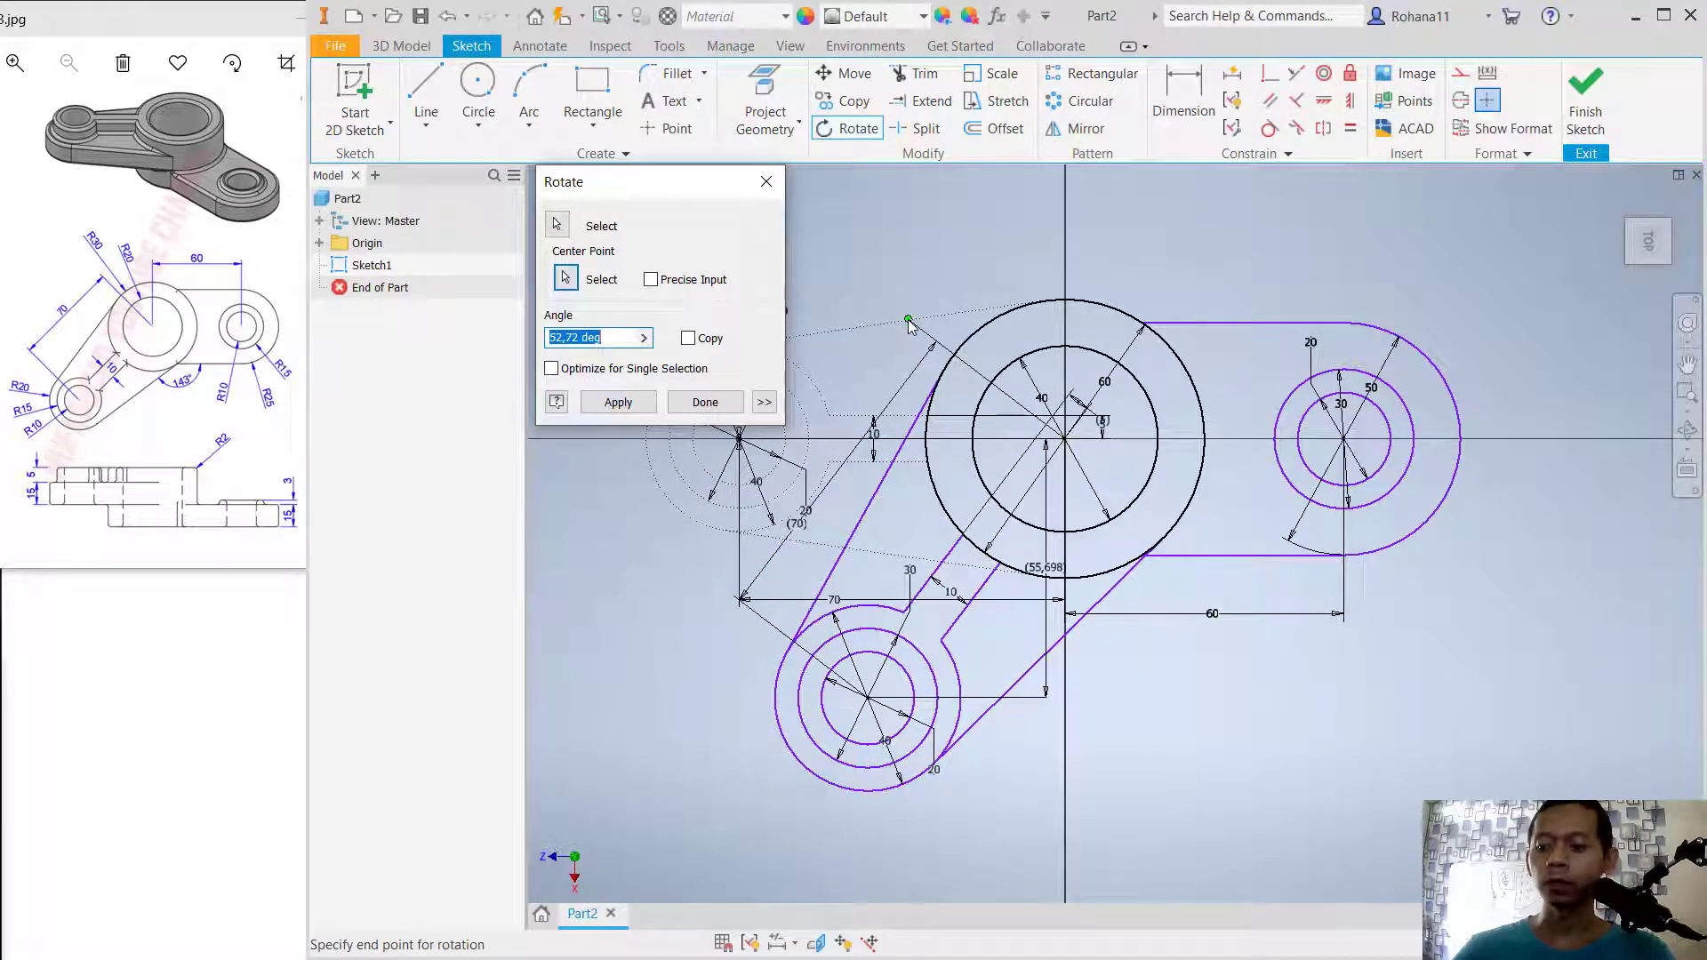
pyautogui.write('4')
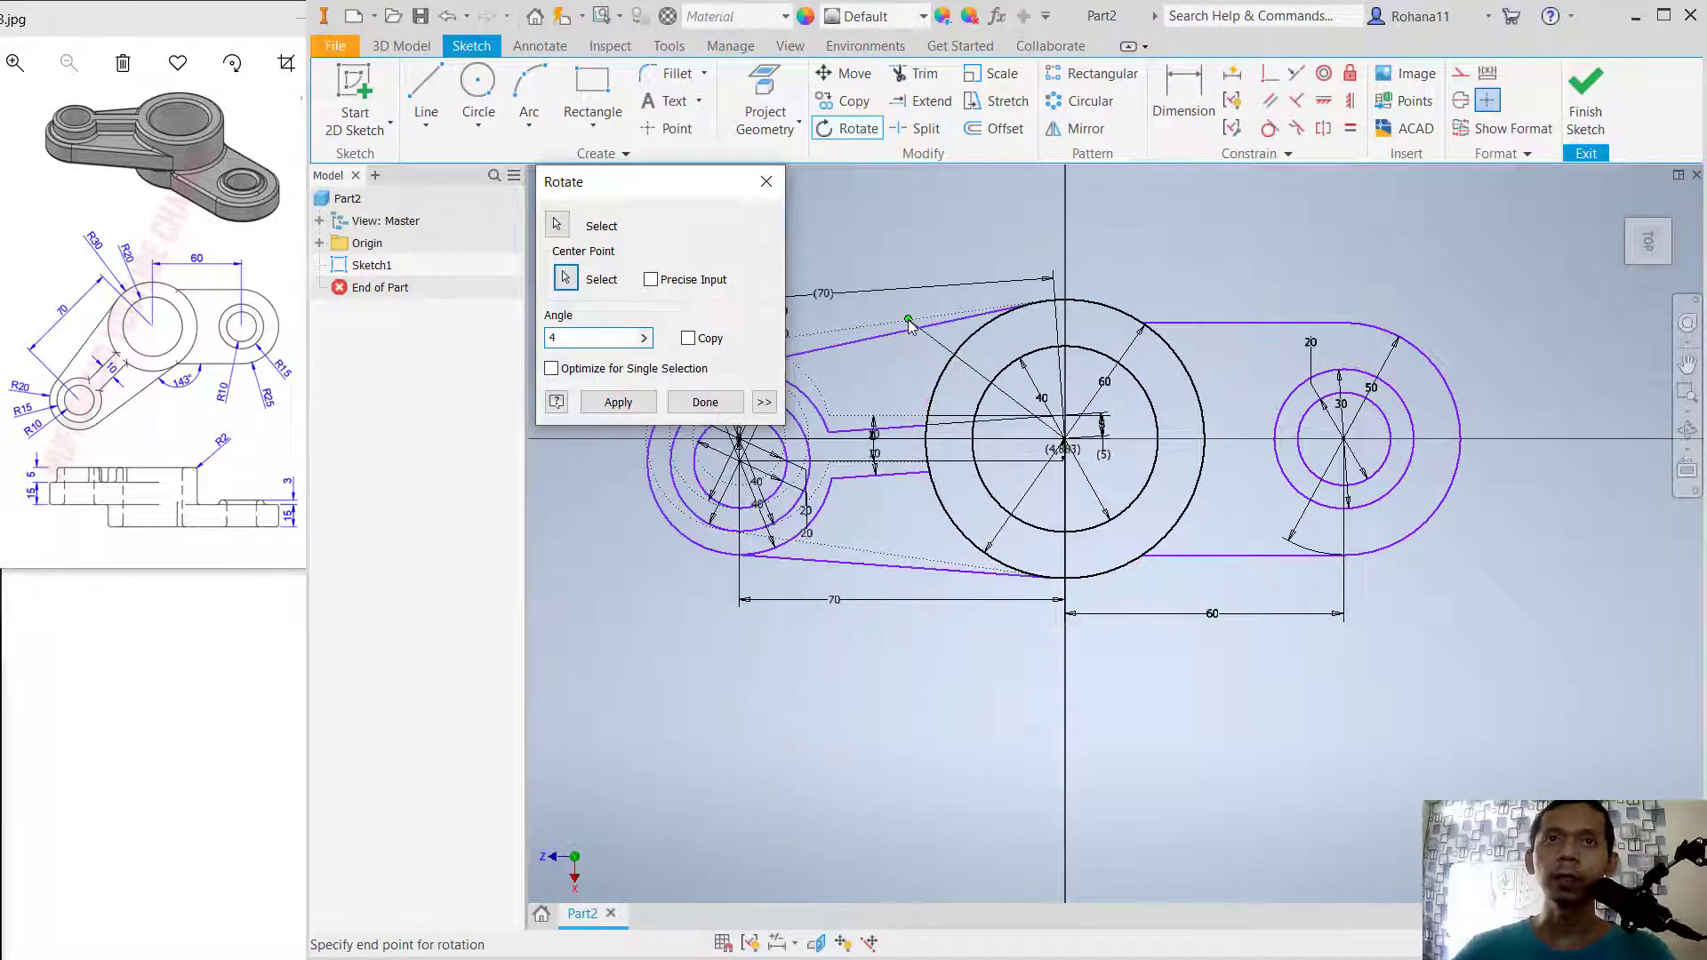
pyautogui.write('5')
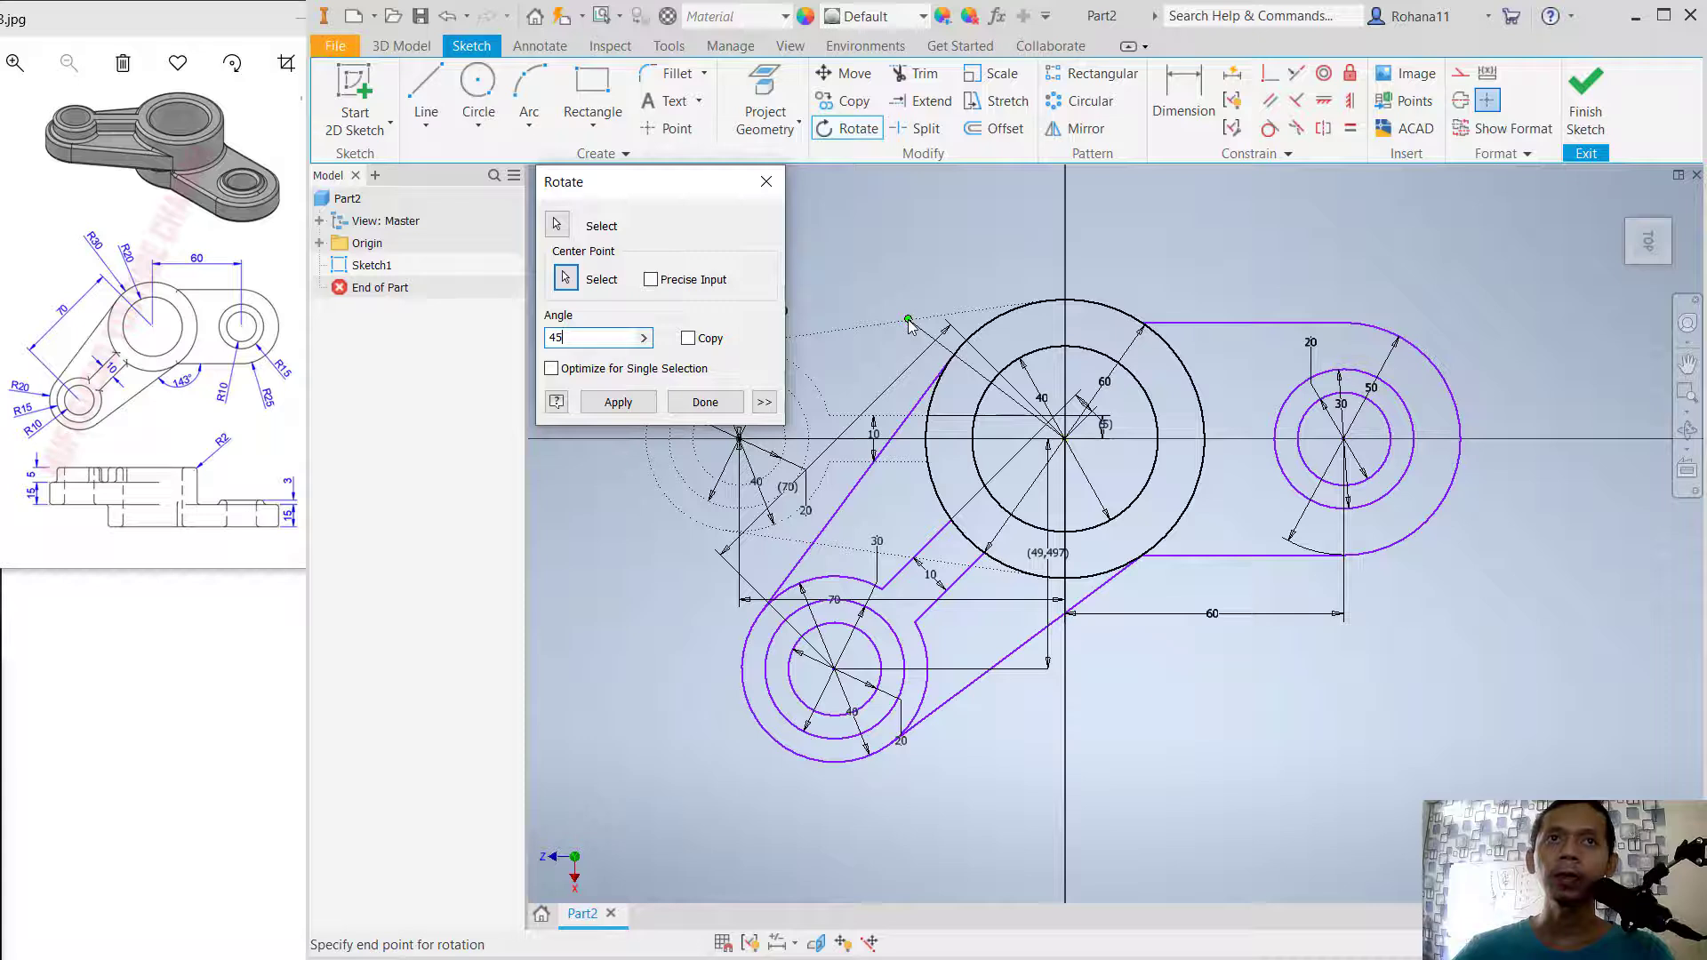
pyautogui.click(620, 403)
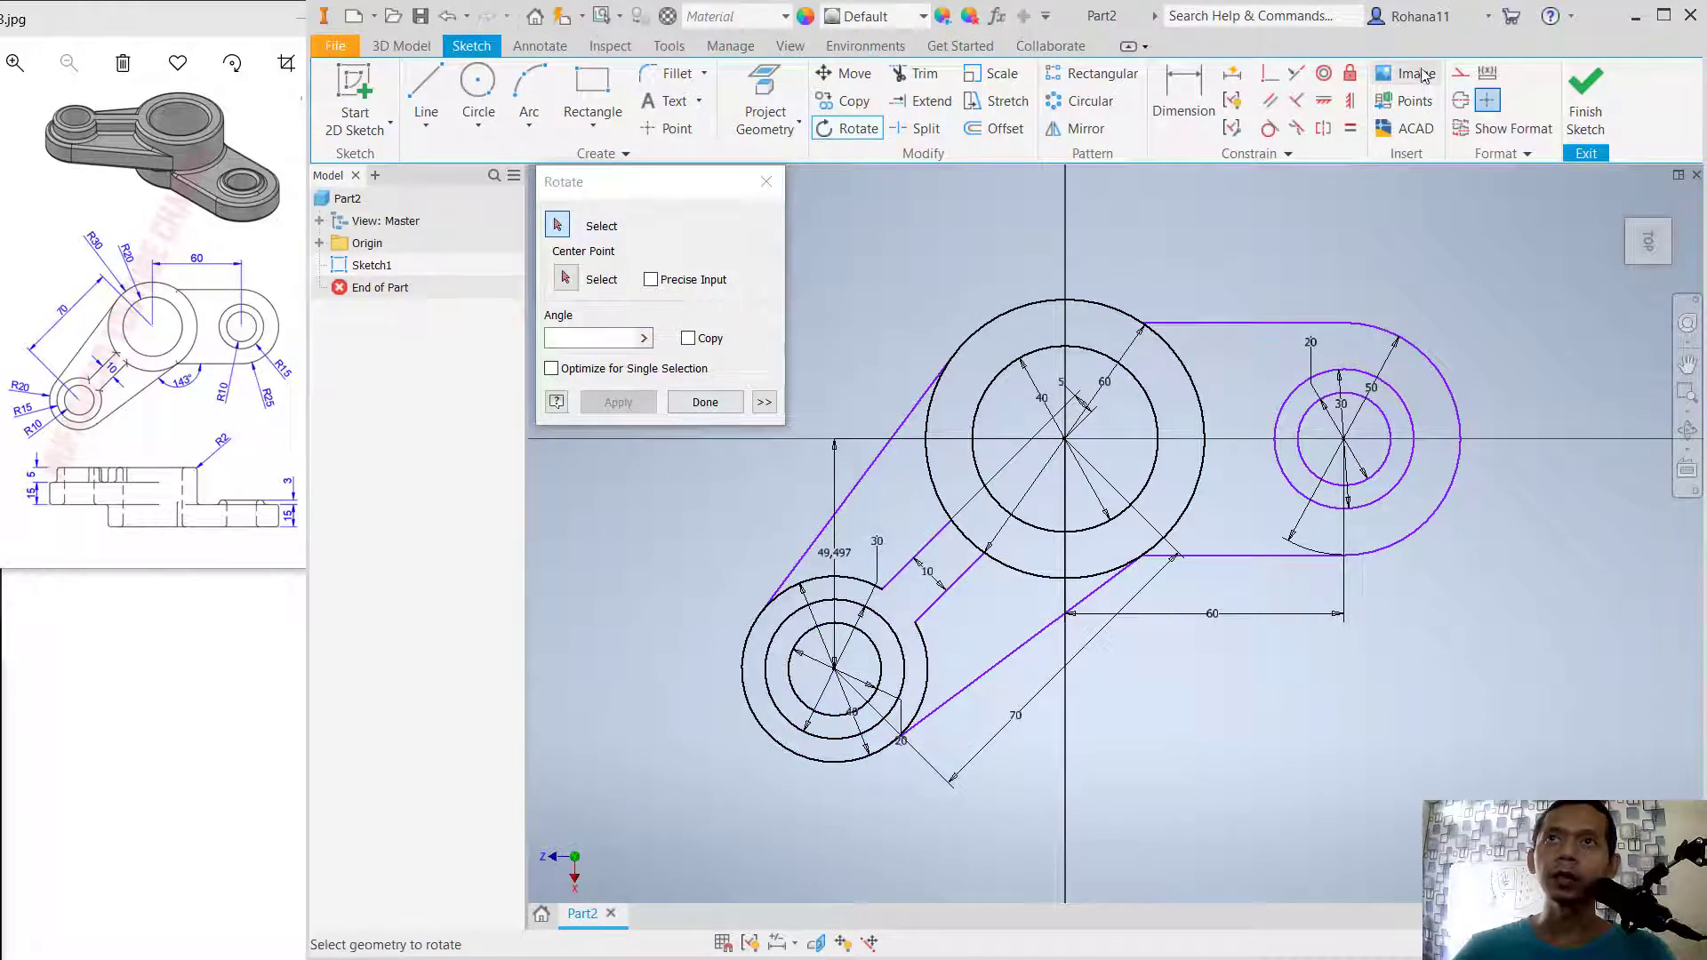
# Step: Dimension the angle between the right arm's lower horizontal line and the left arm's lower tangent line
pyautogui.click(1196, 101)
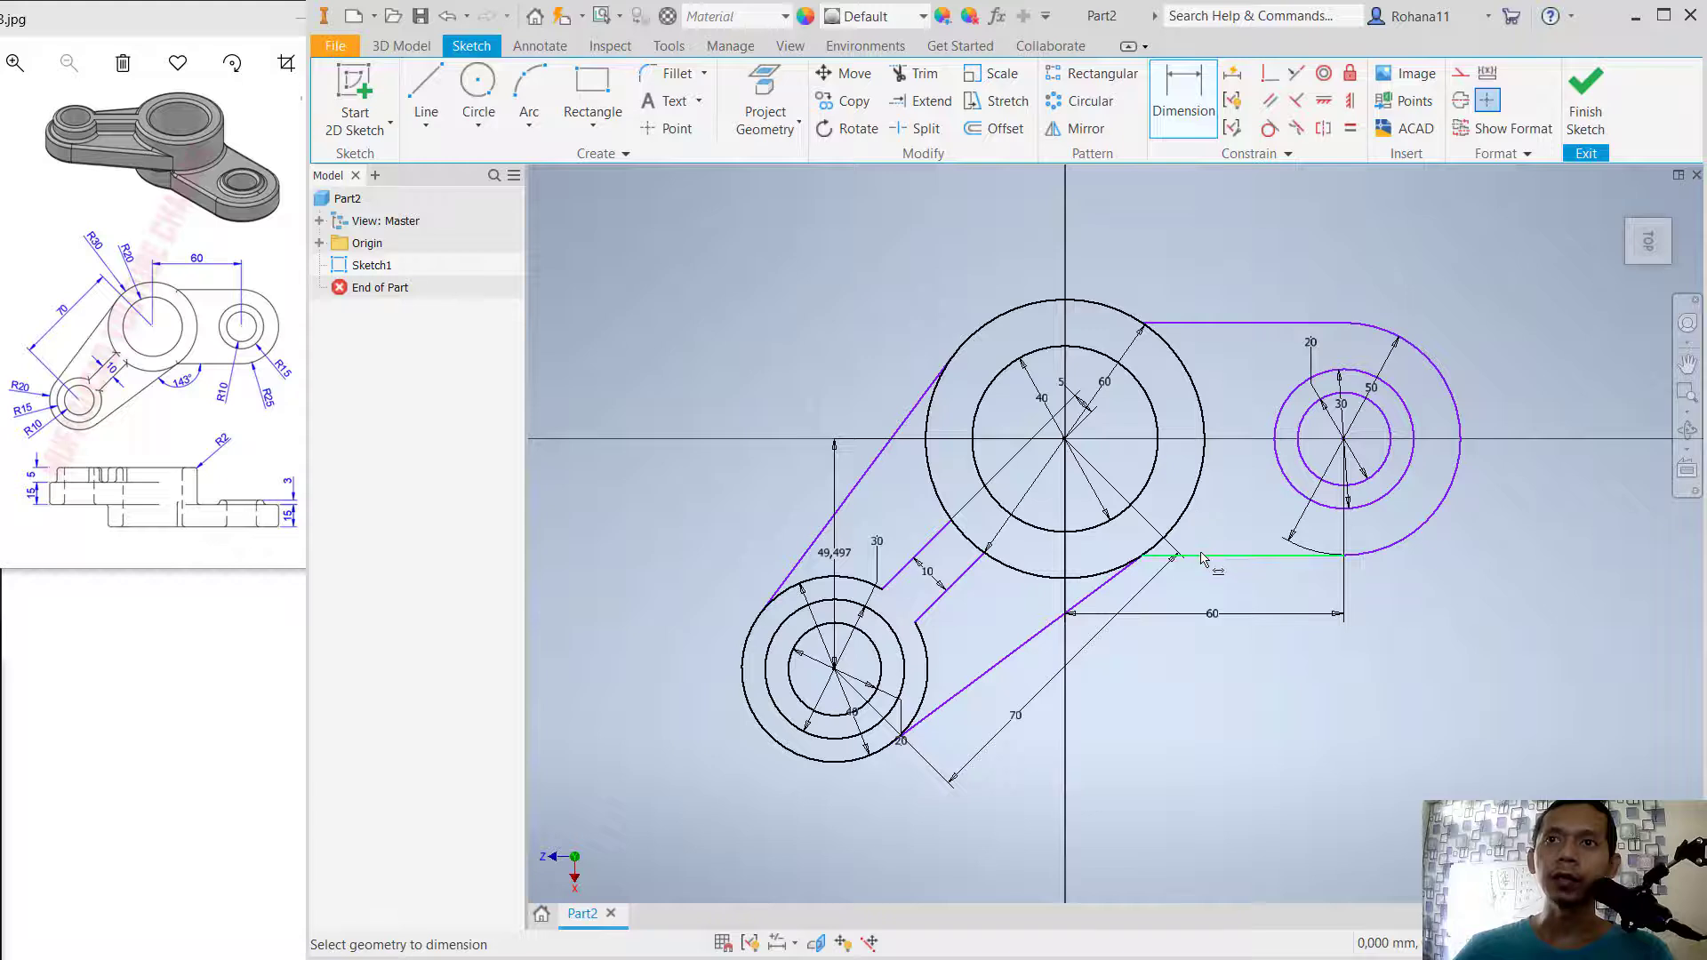
pyautogui.click(1245, 556)
pyautogui.click(1042, 638)
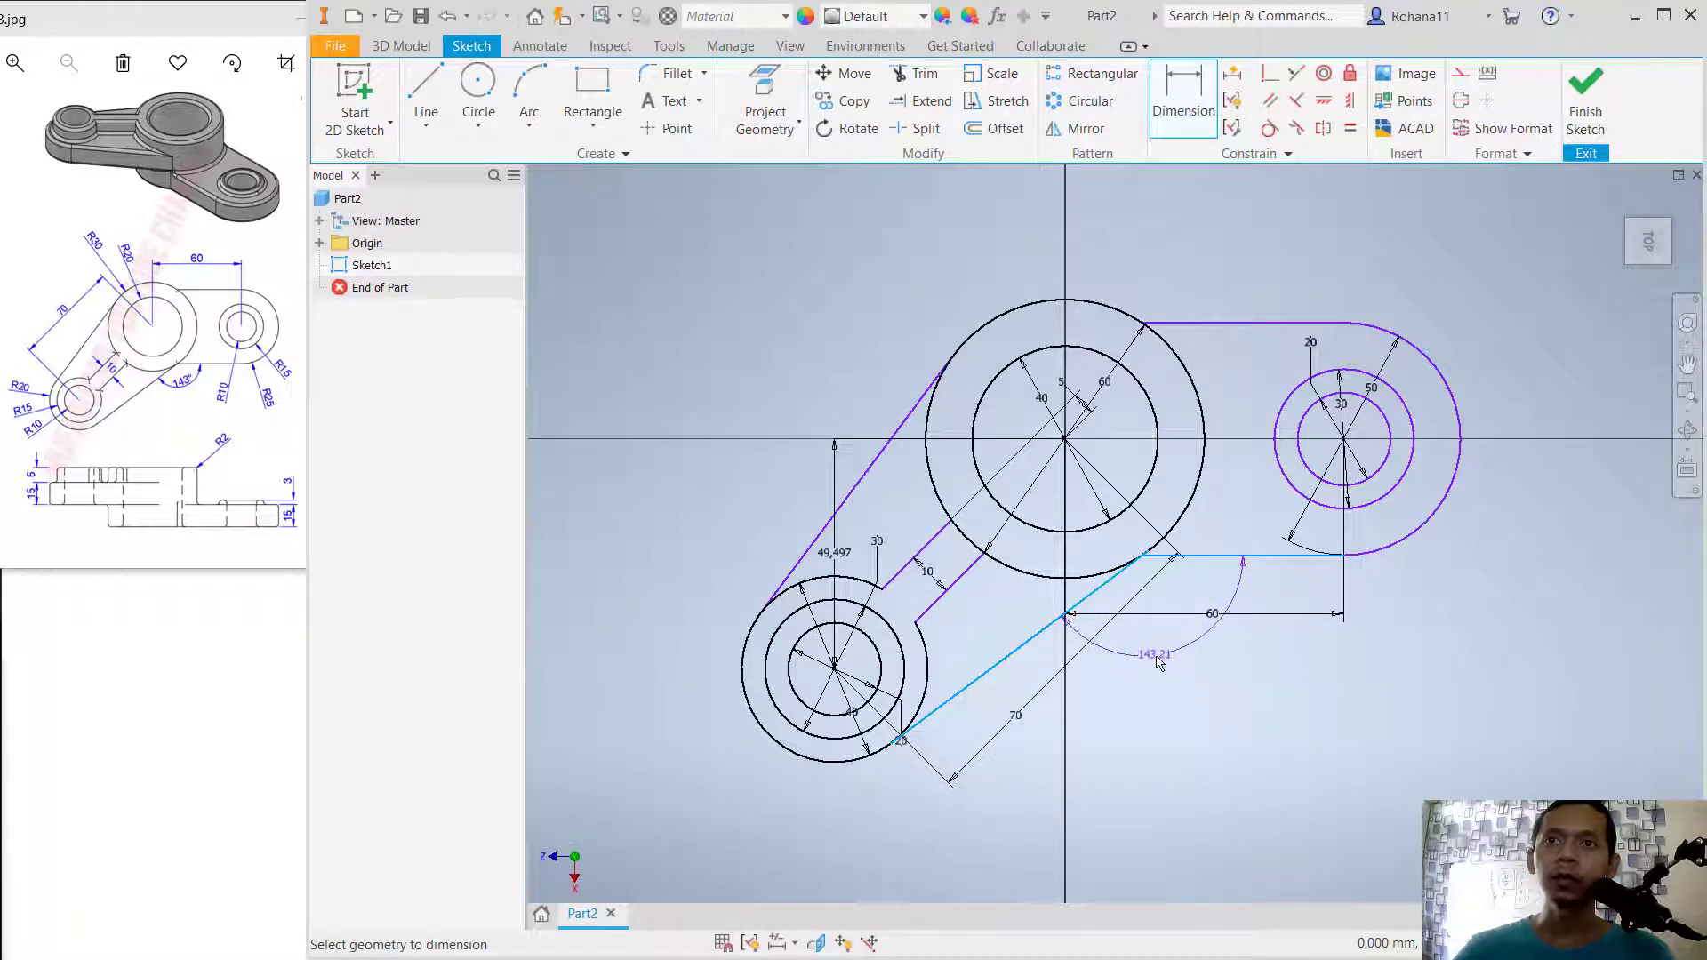
pyautogui.click(1156, 691)
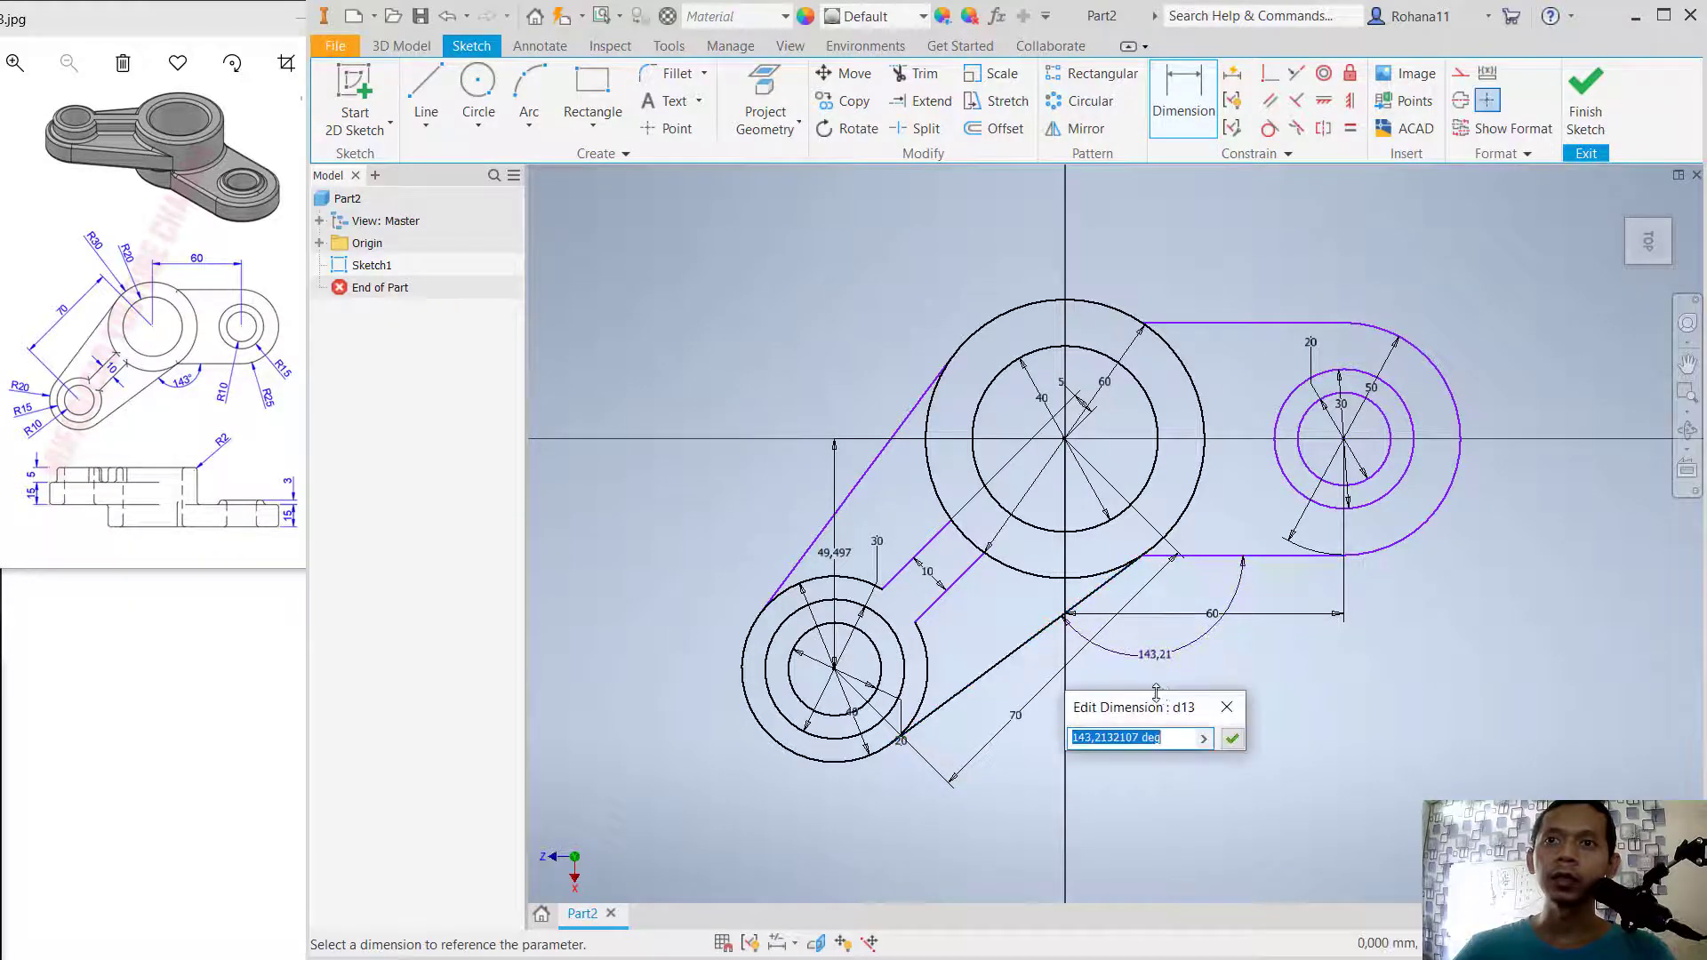
pyautogui.click(1234, 740)
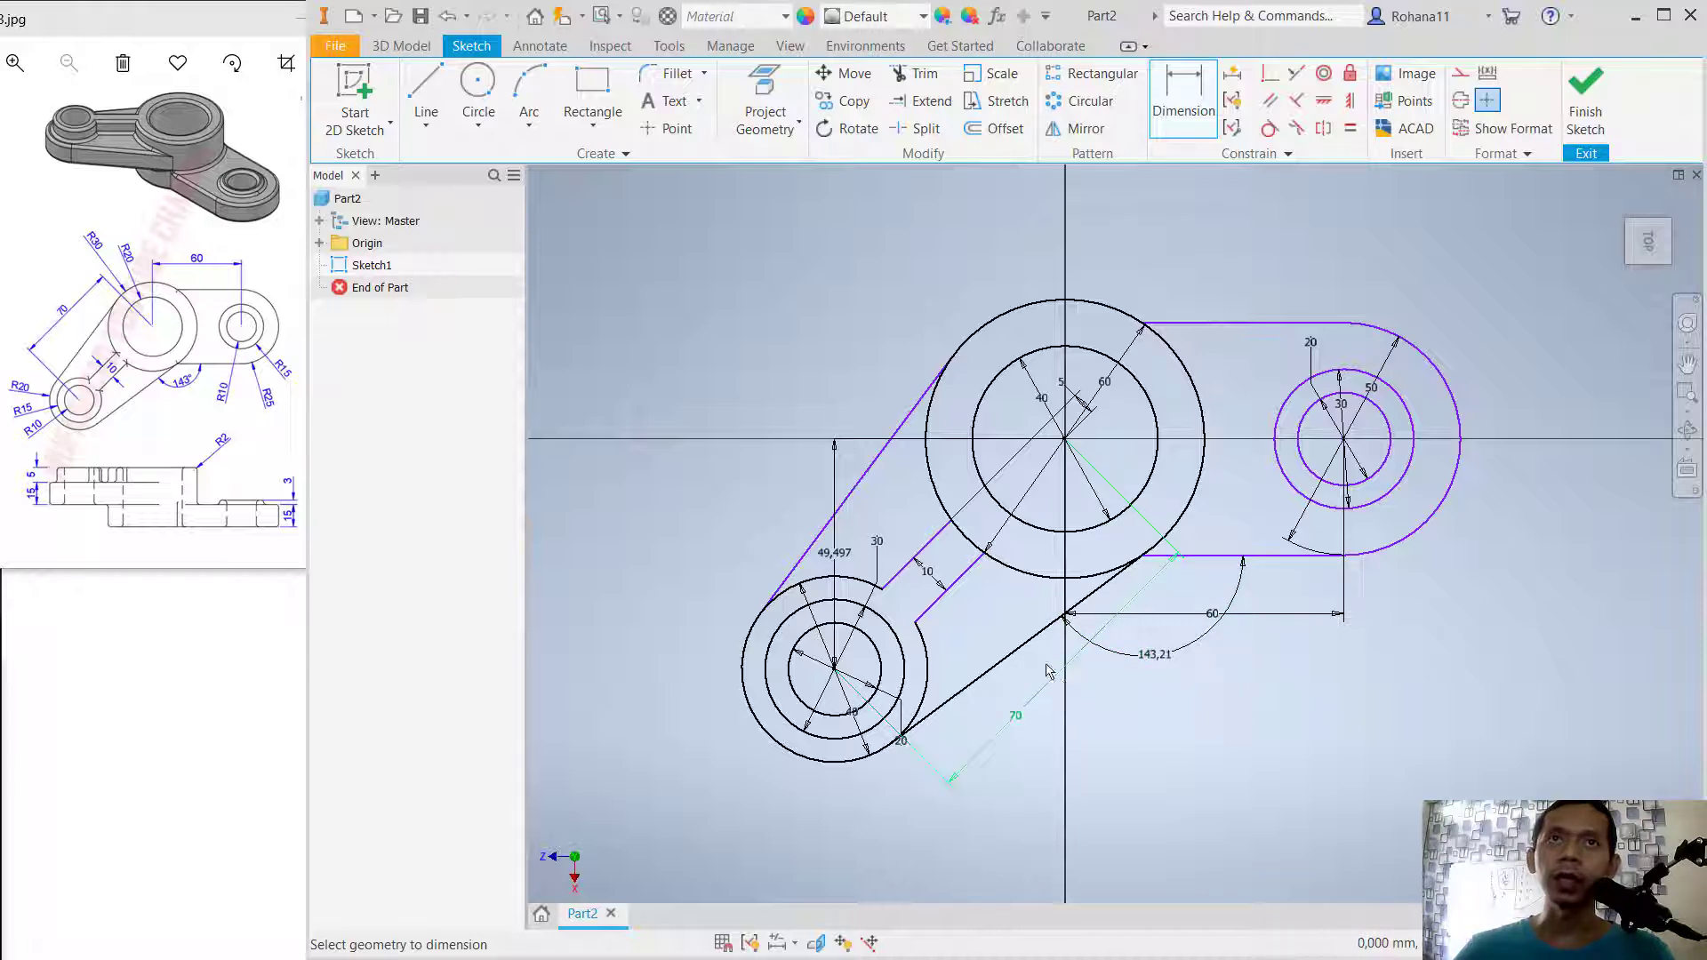
# Step: Rotate the left arm a further 0.21 degrees about the central circles' centre, relaxing its dimensions
pyautogui.click(847, 131)
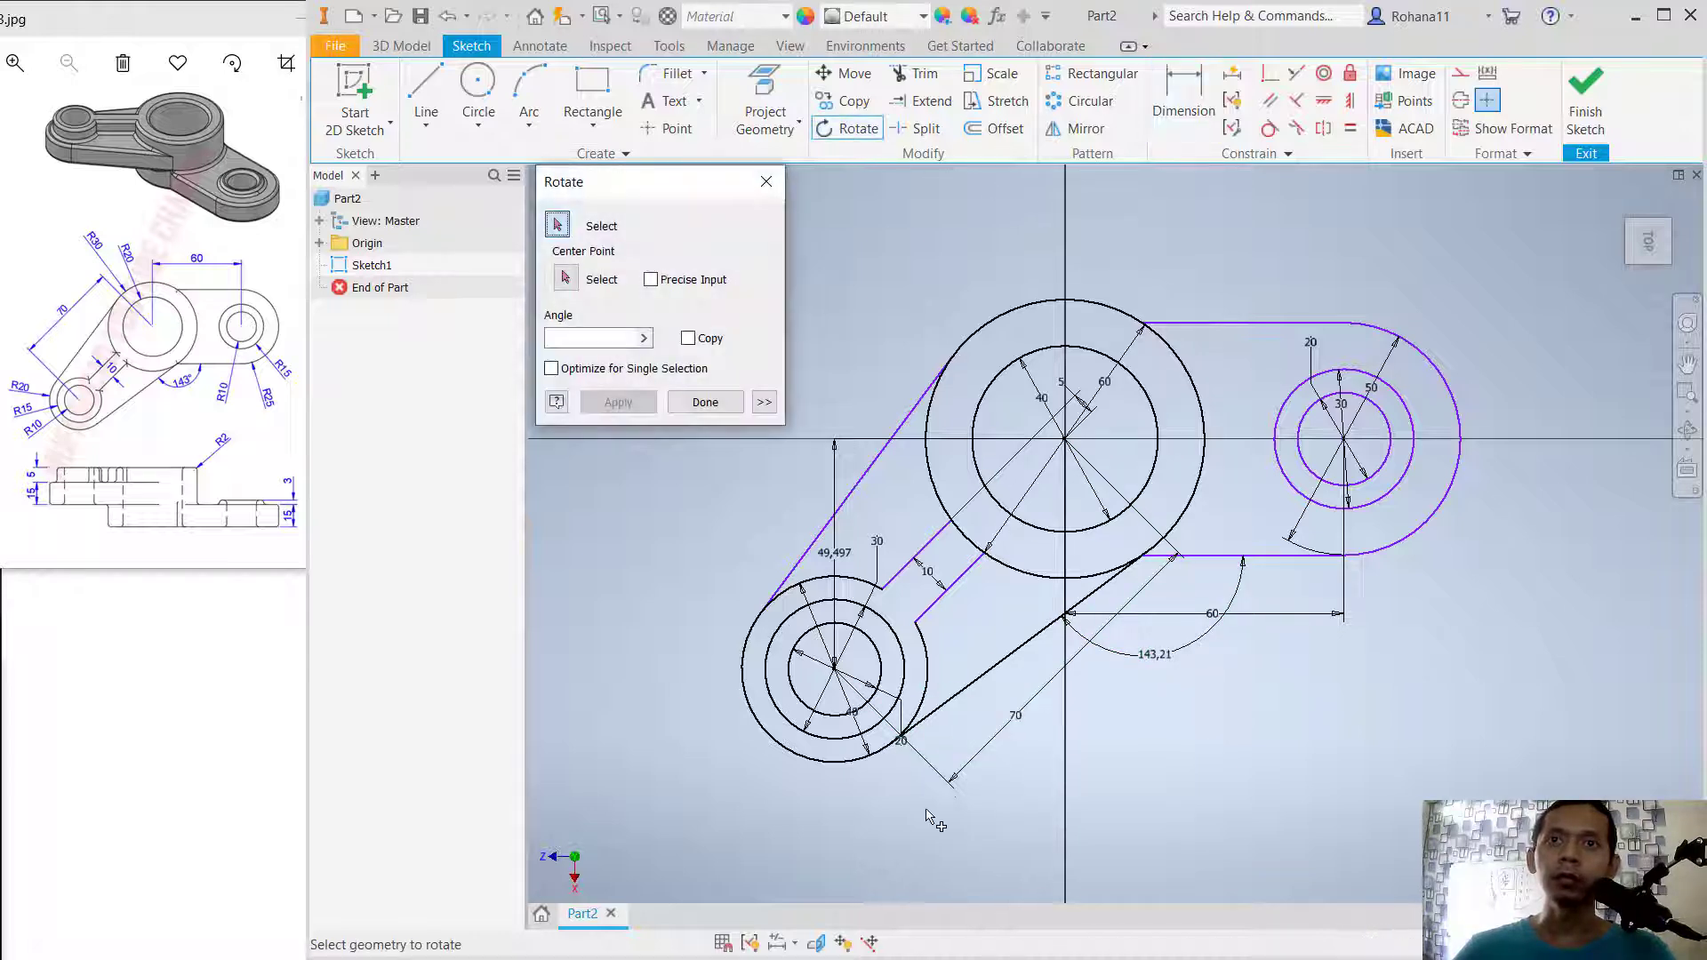
pyautogui.moveTo(953, 829); pyautogui.dragTo(727, 554)
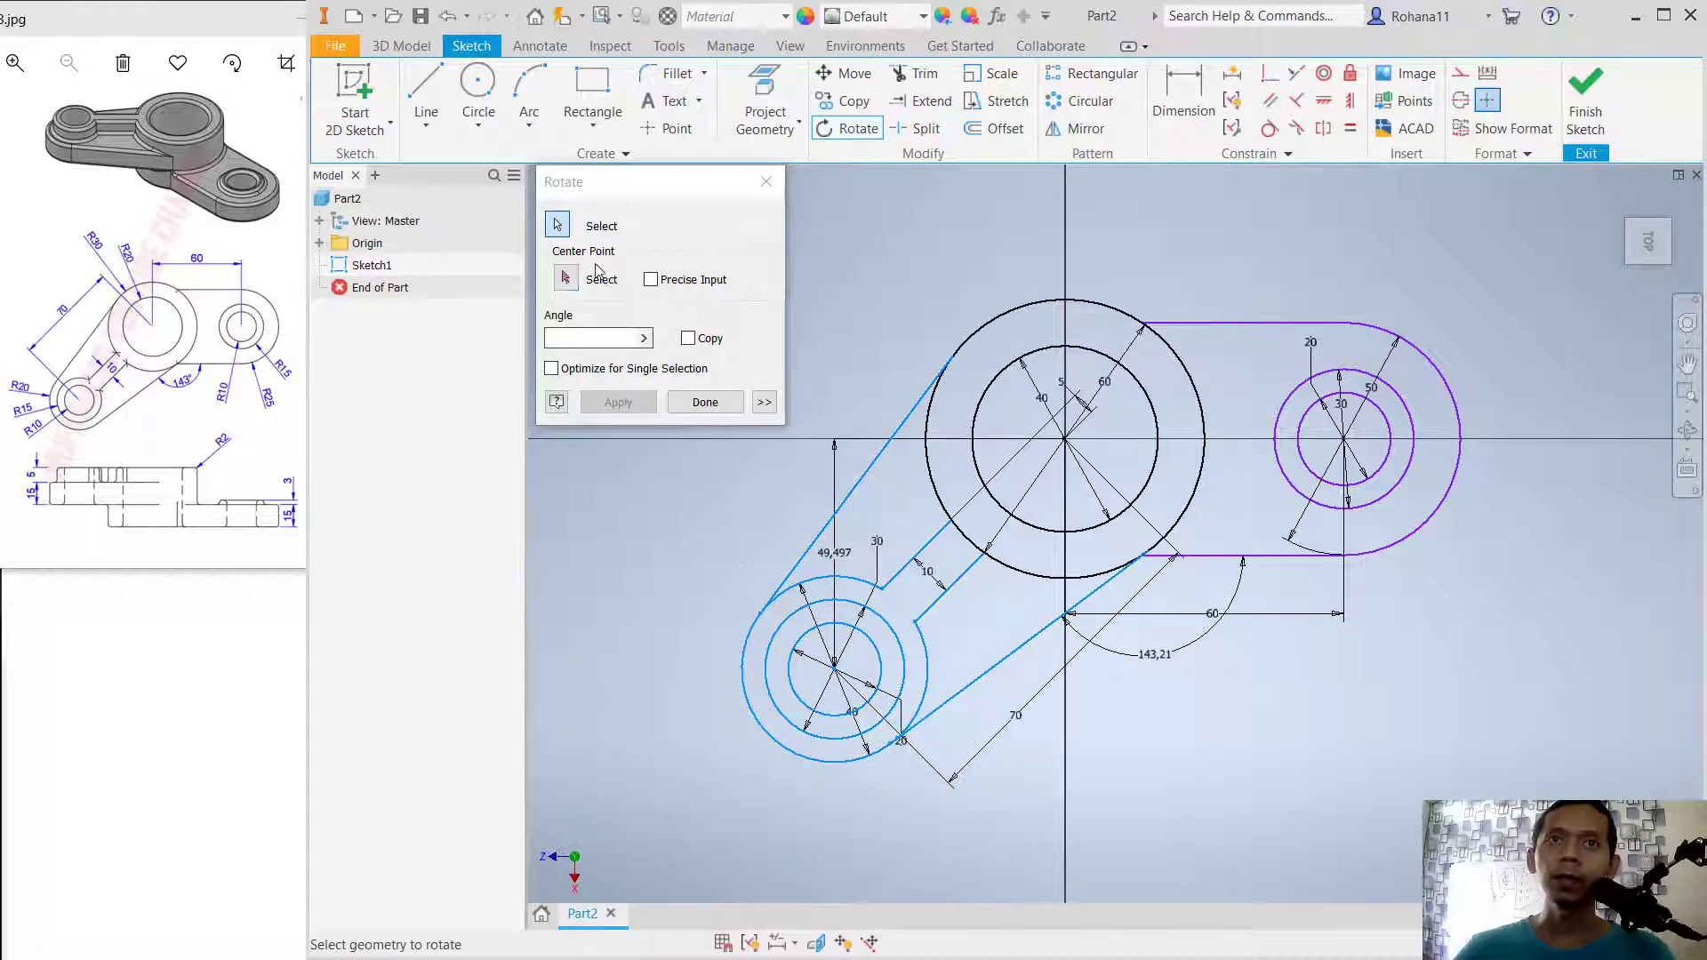
pyautogui.click(565, 278)
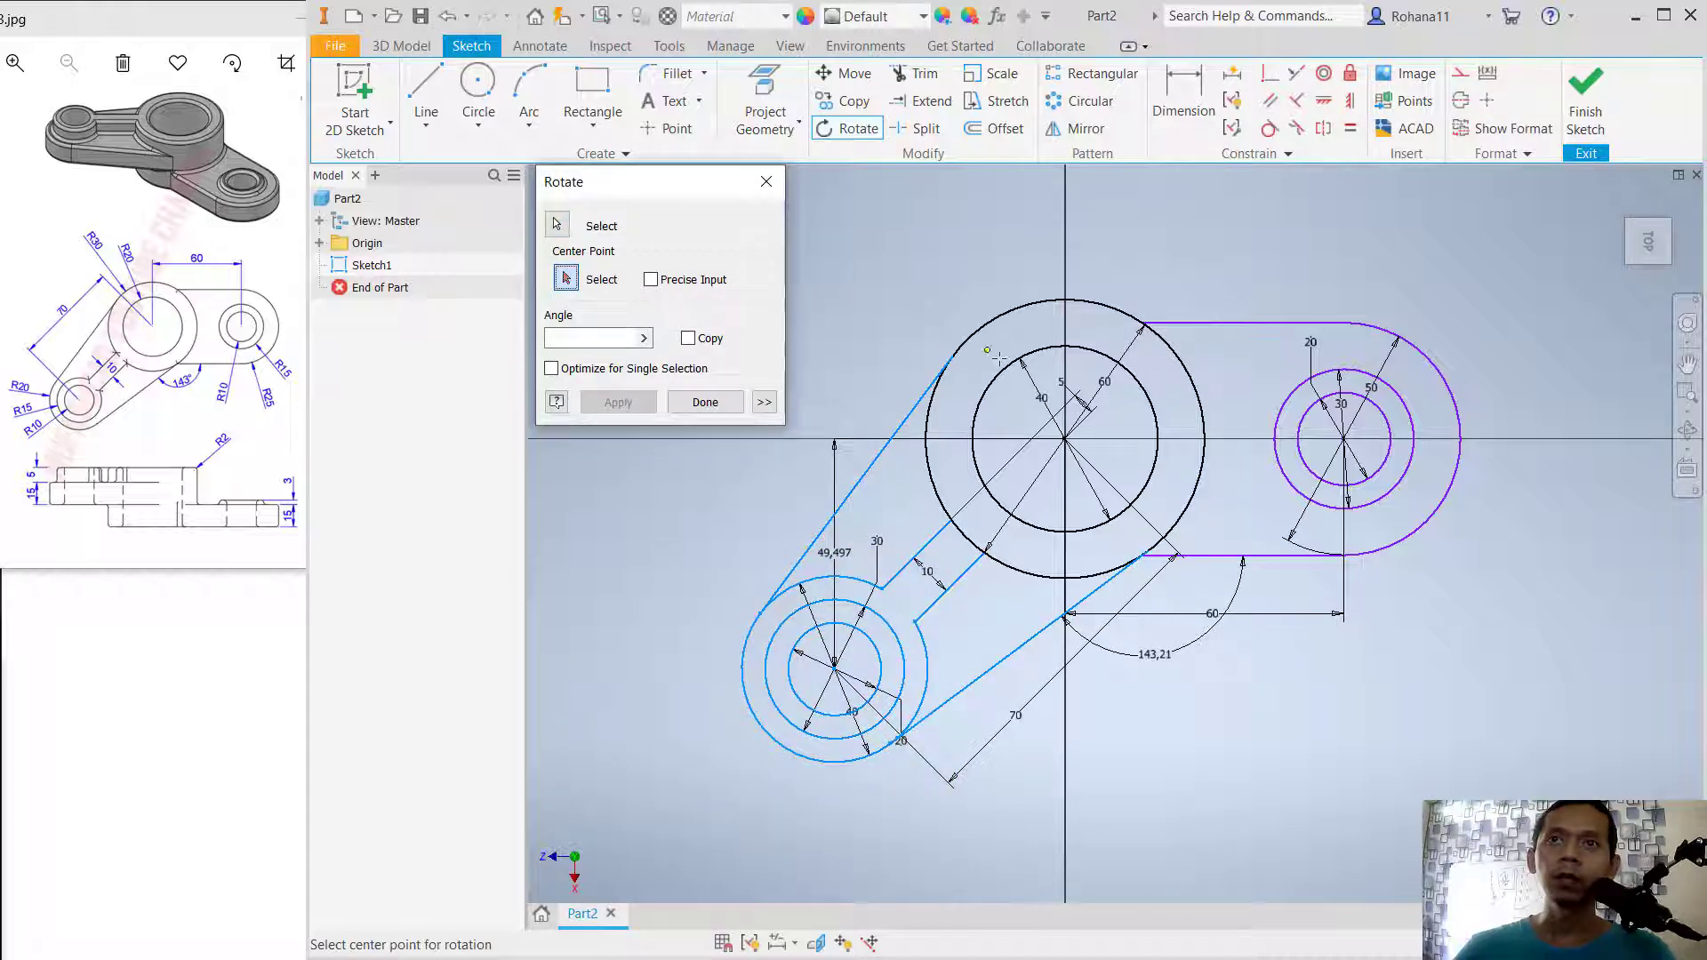
pyautogui.click(1064, 438)
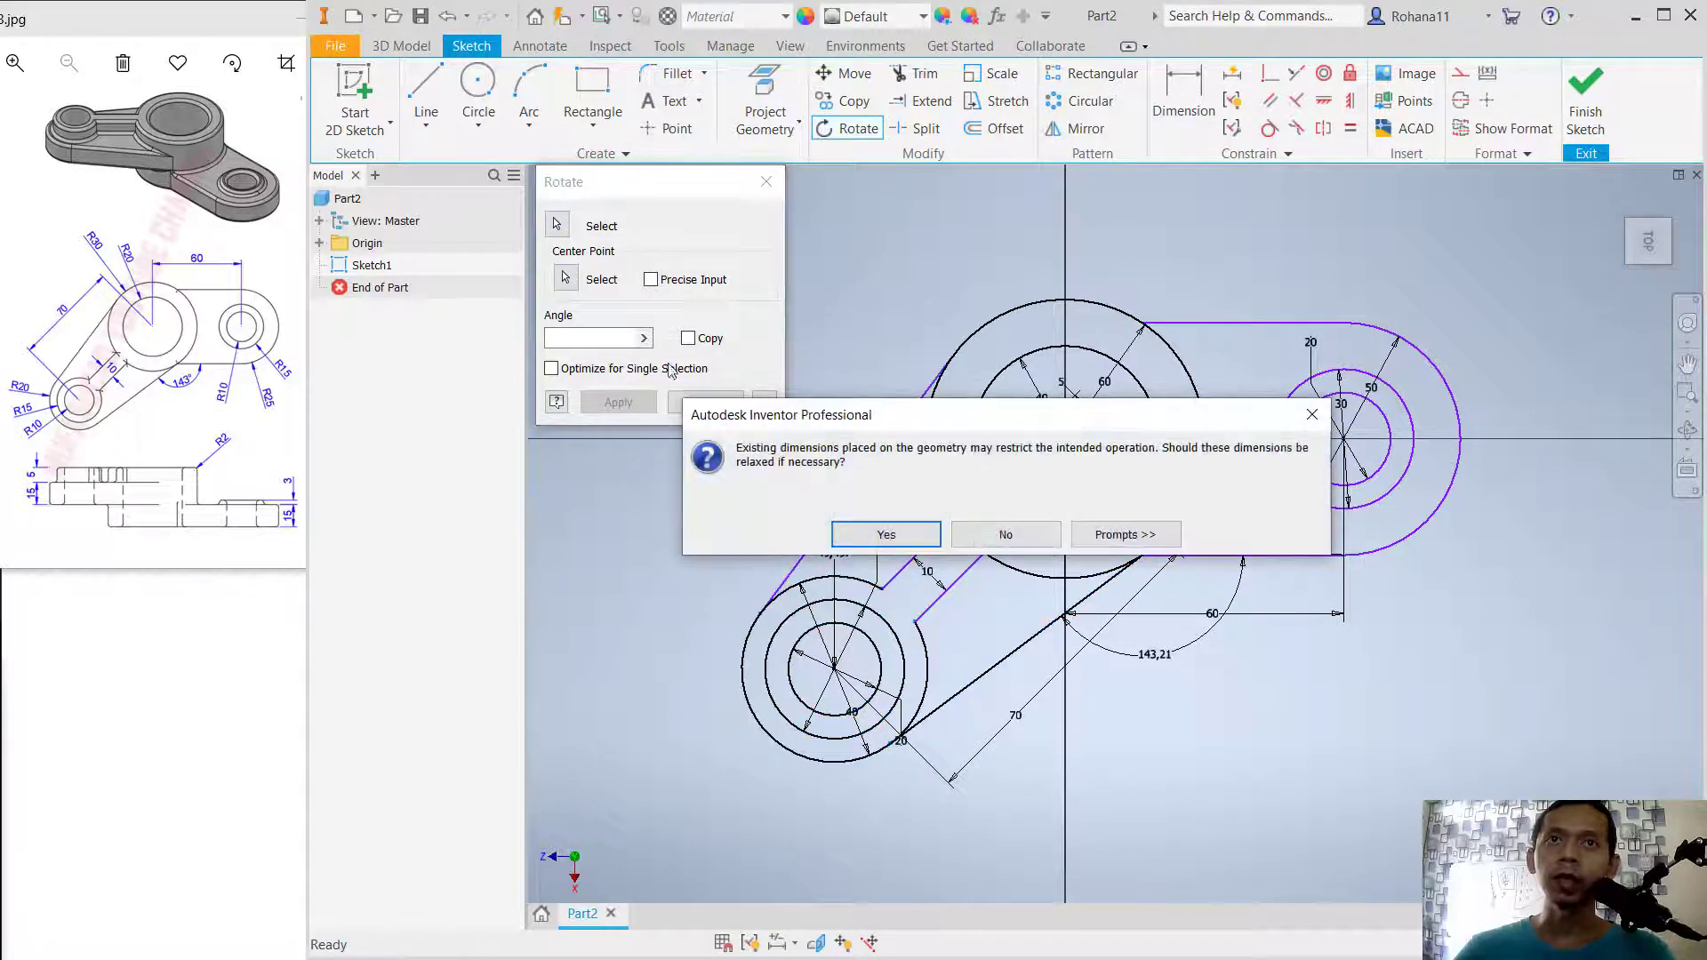
pyautogui.click(890, 534)
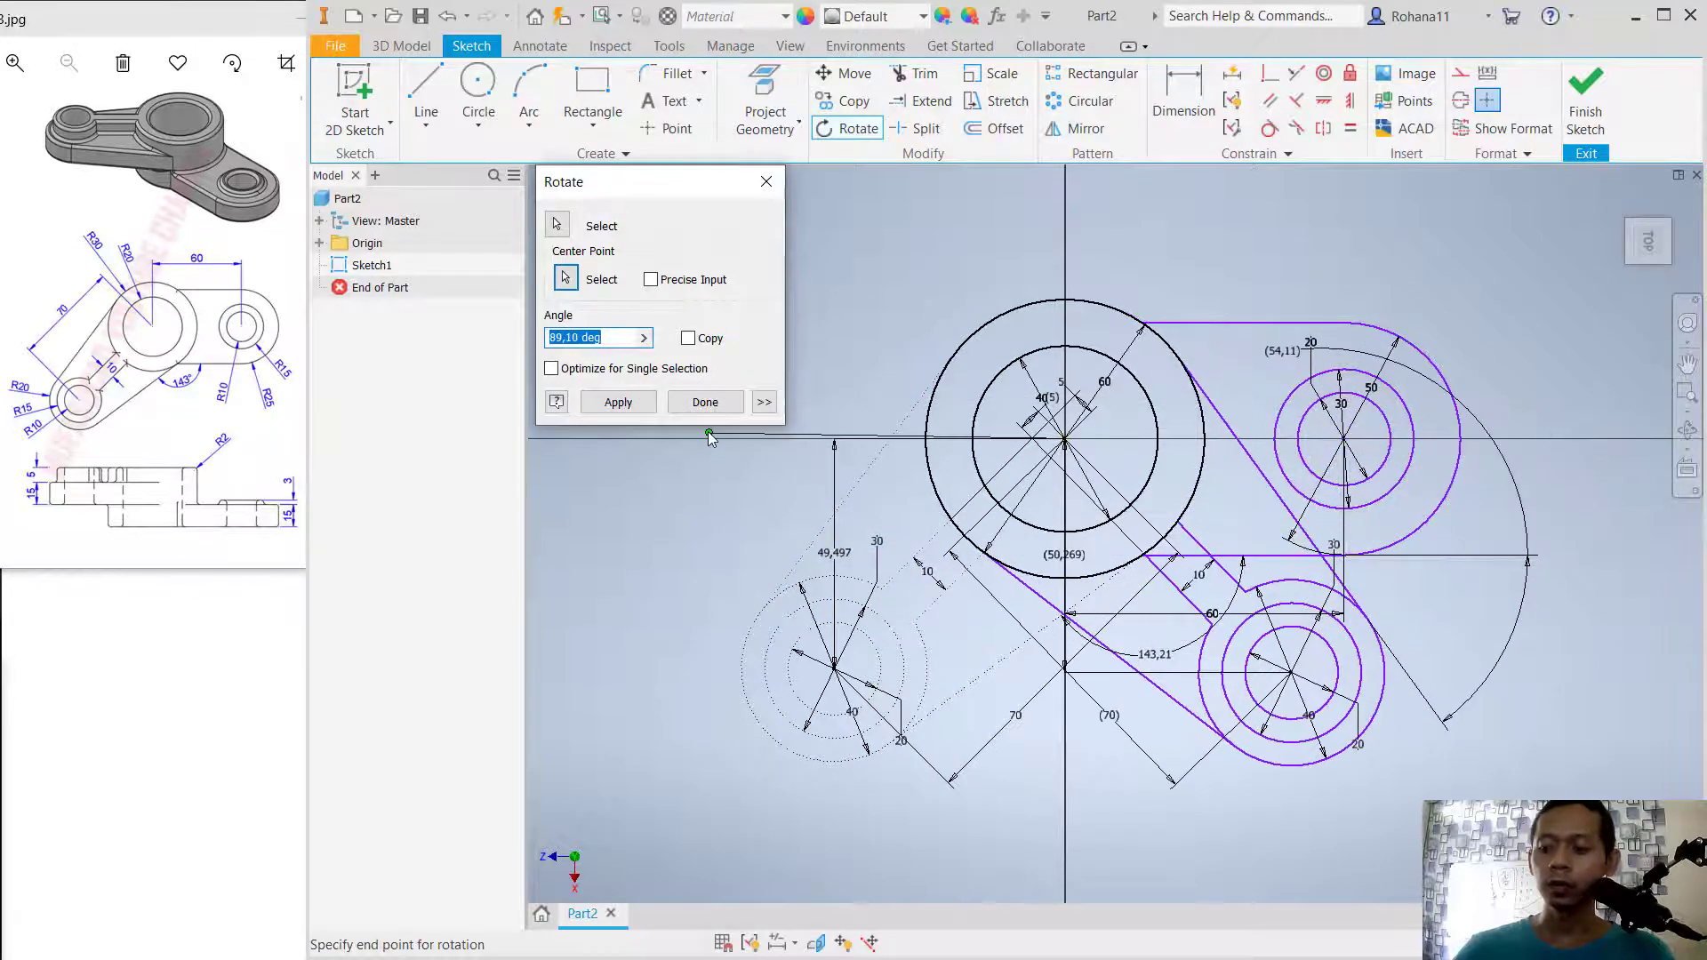
pyautogui.write('0,21')
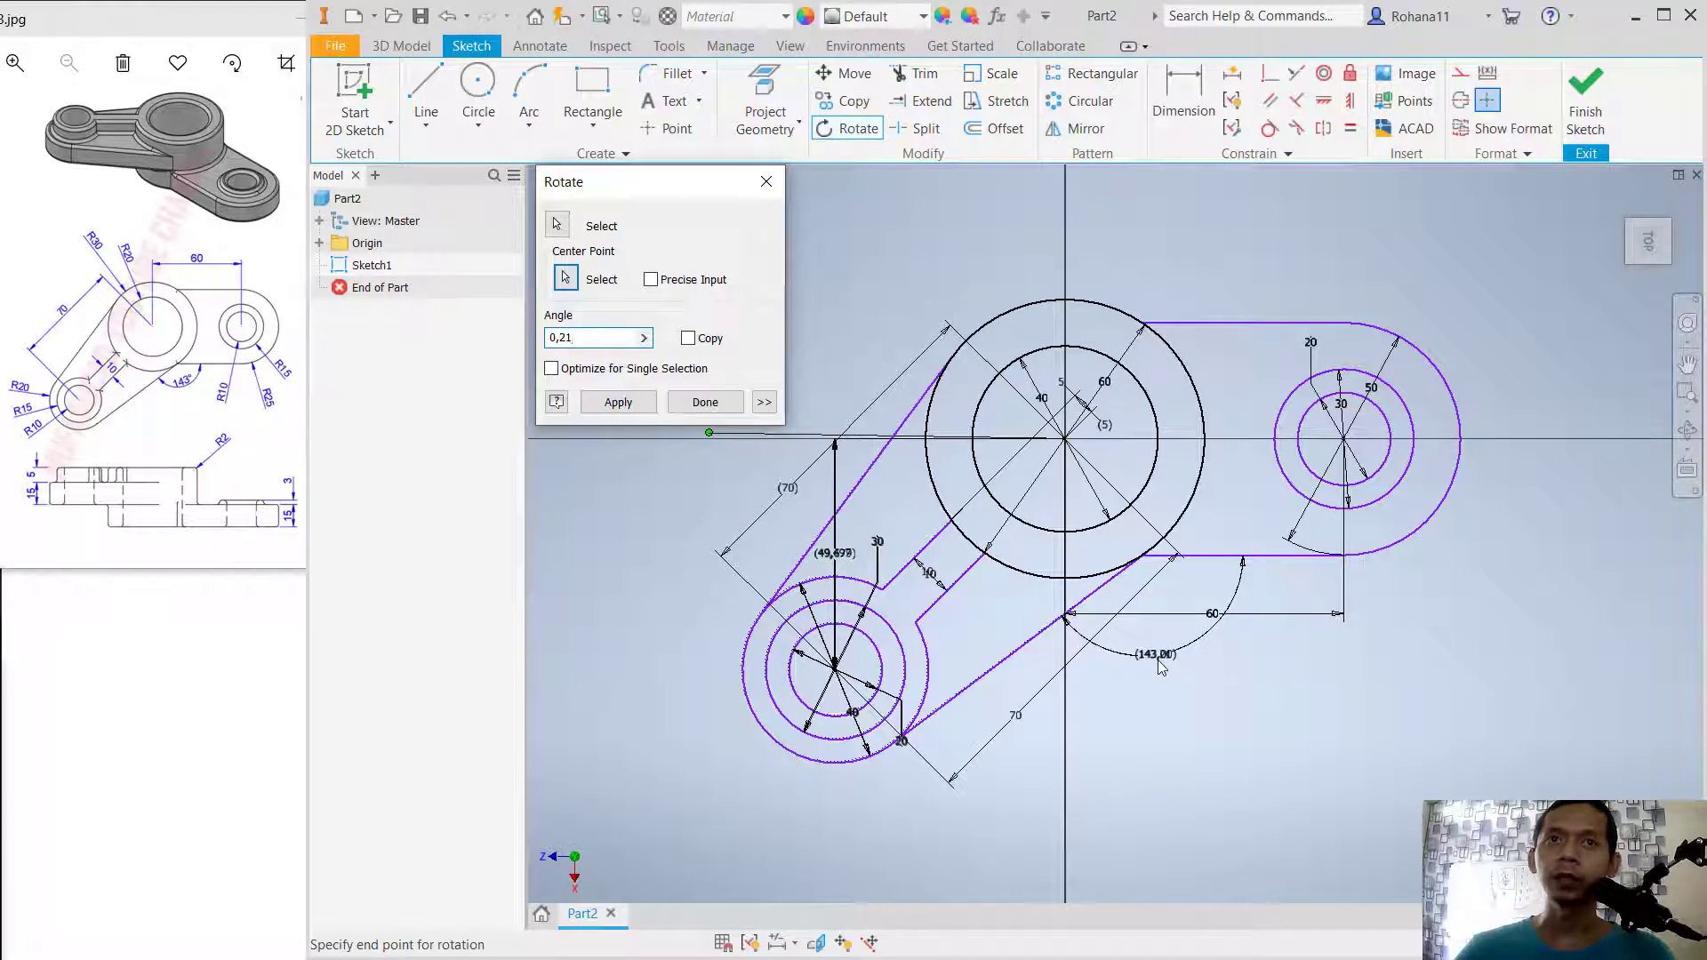
pyautogui.click(618, 402)
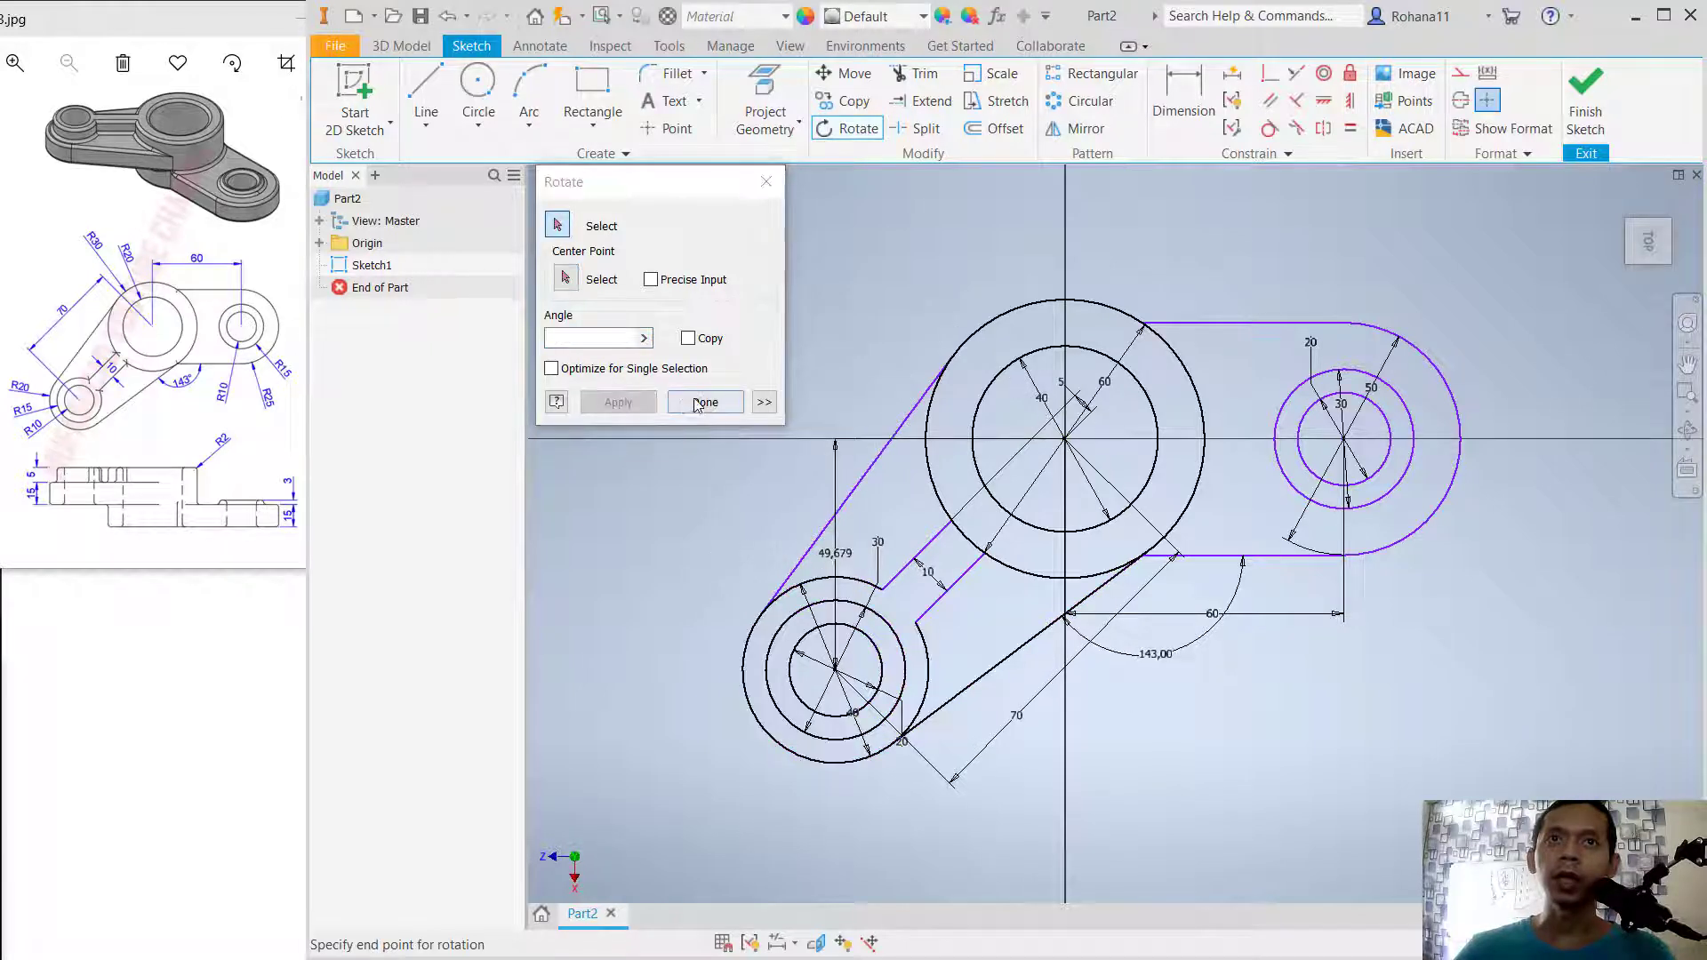
pyautogui.click(705, 403)
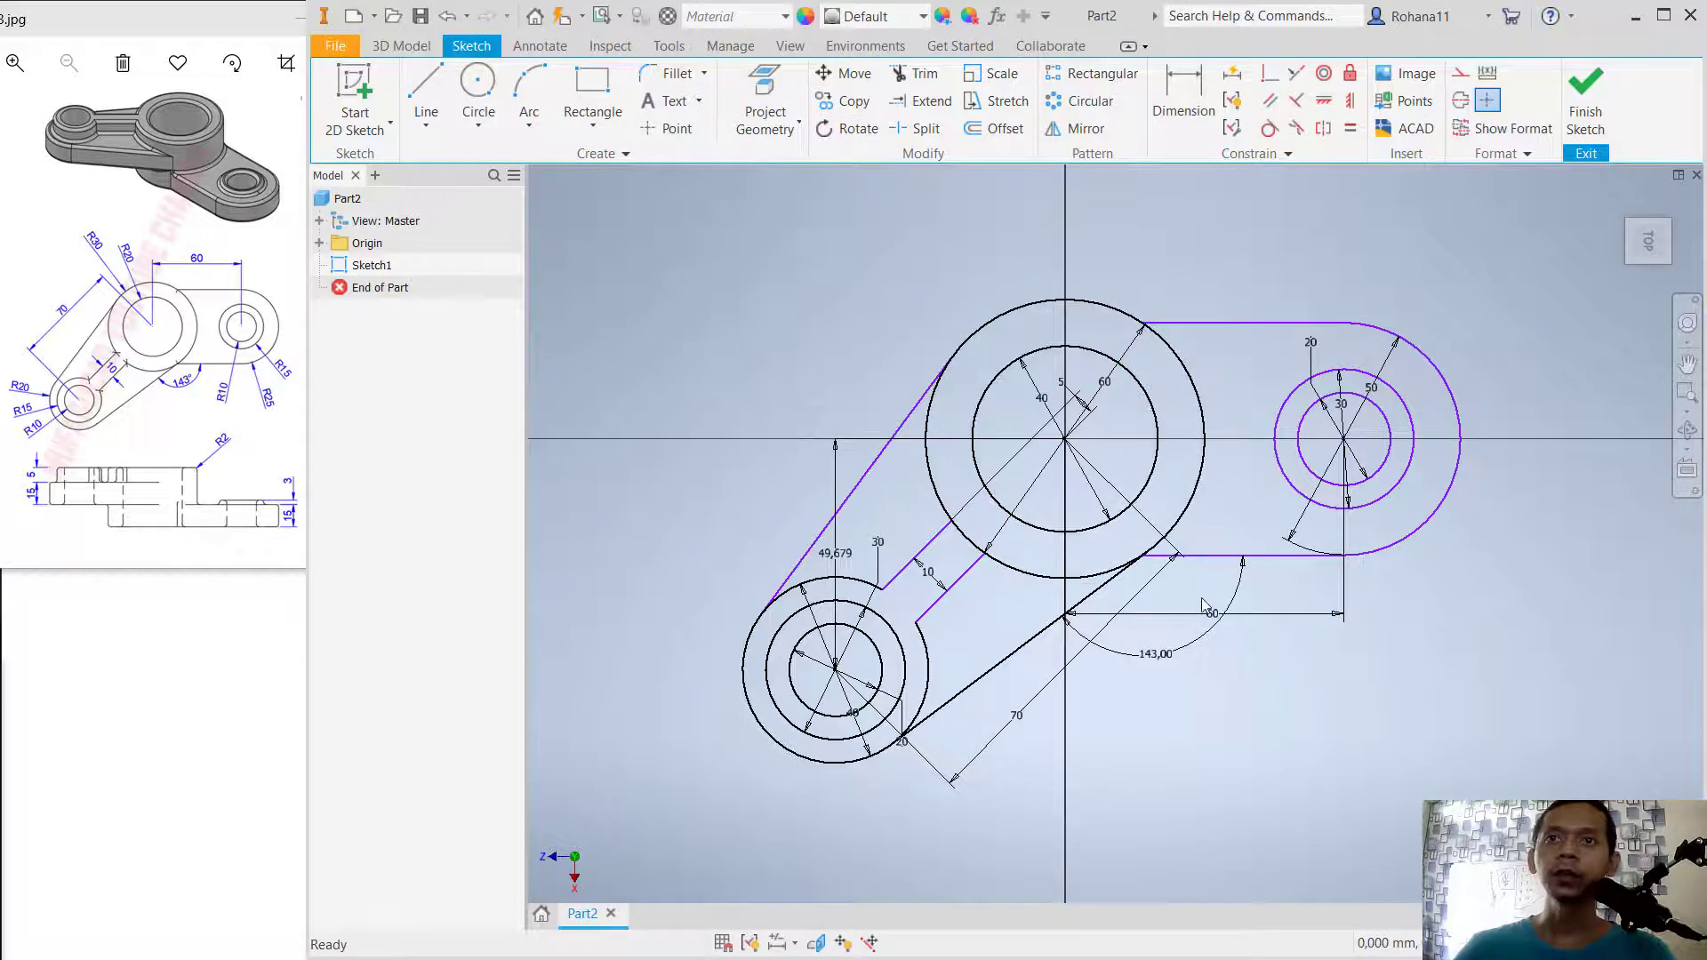
# Step: Finish the sketch and extrude the central ring between the 40 mm and 60 mm circles by 35 mm
pyautogui.click(1592, 111)
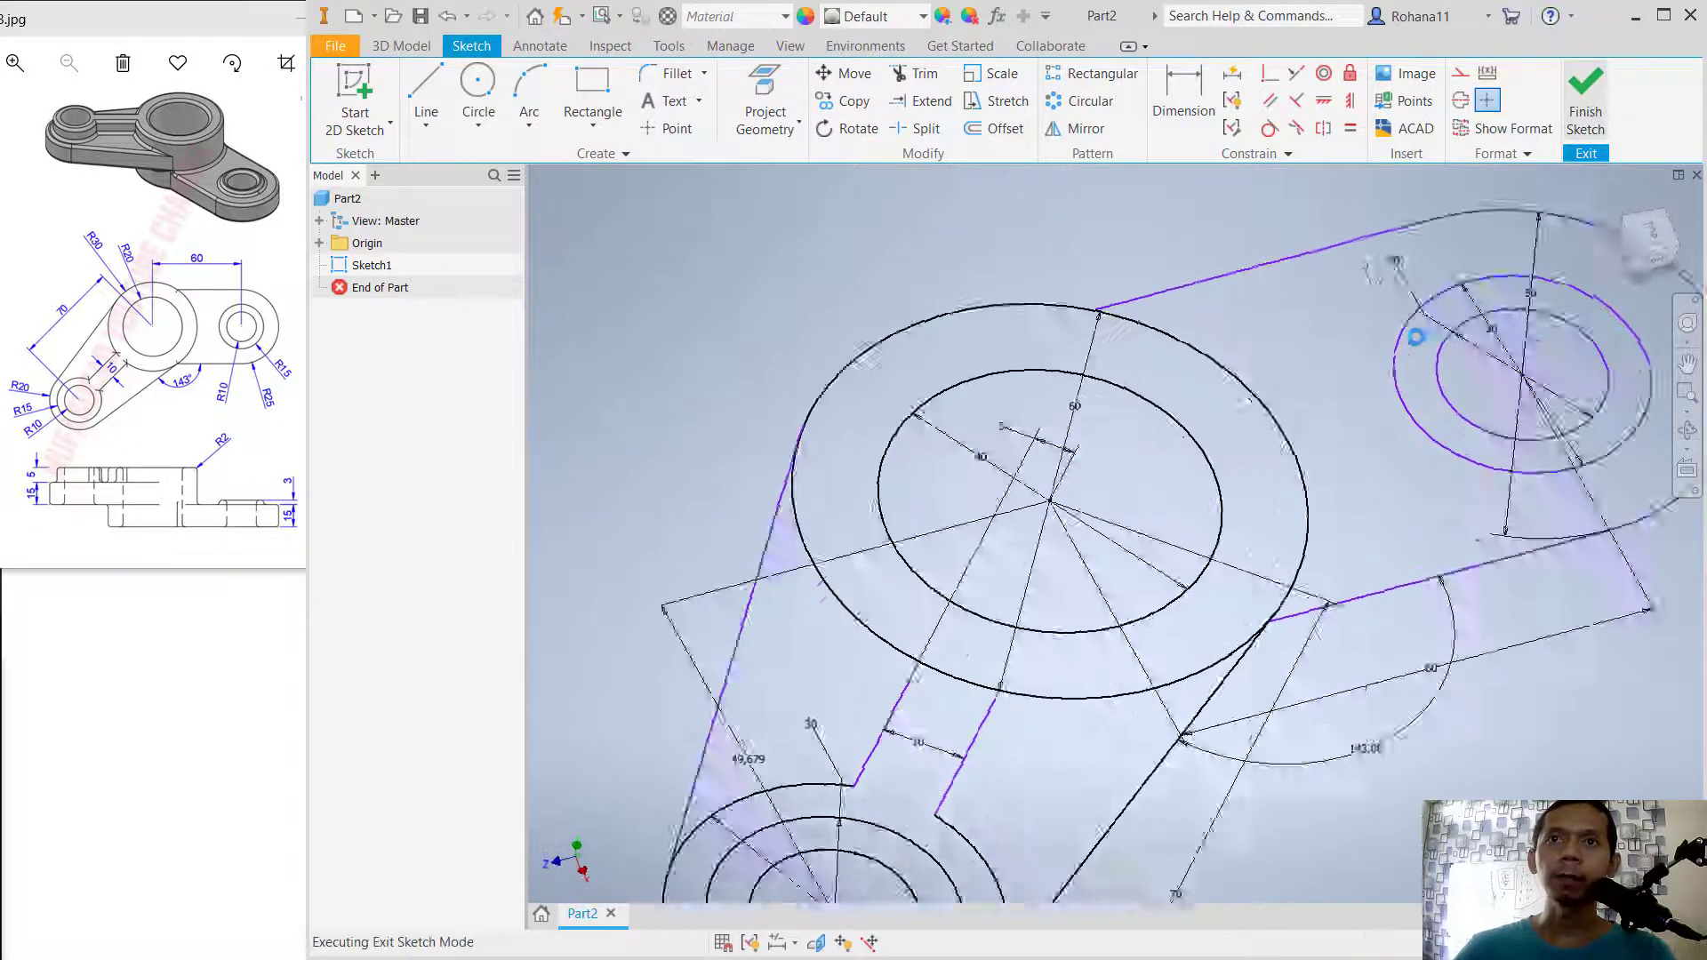
pyautogui.moveTo(1220, 429)
pyautogui.keyDown('shift'); pyautogui.mouseDown(button='middle')
pyautogui.moveTo(1372, 461)
pyautogui.moveTo(1330, 484)
pyautogui.moveTo(1428, 458)
pyautogui.moveTo(1349, 385)
pyautogui.moveTo(1263, 462)
pyautogui.moveTo(1236, 442)
pyautogui.mouseUp(button='middle'); pyautogui.keyUp('shift')
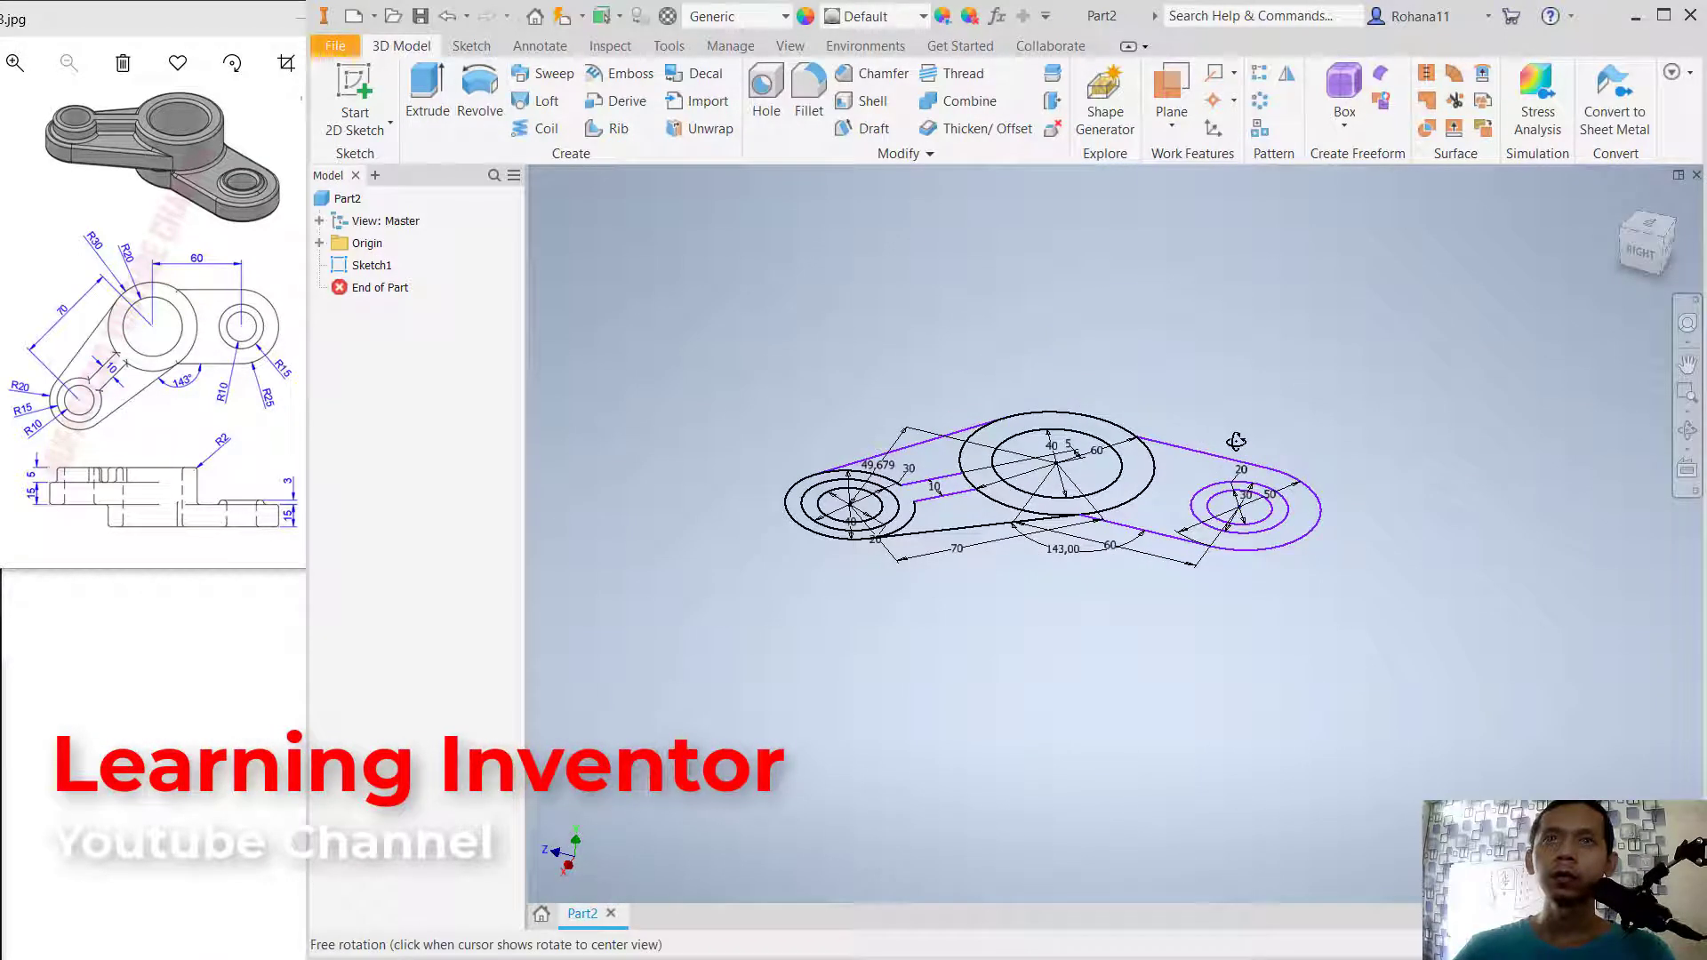
pyautogui.click(427, 94)
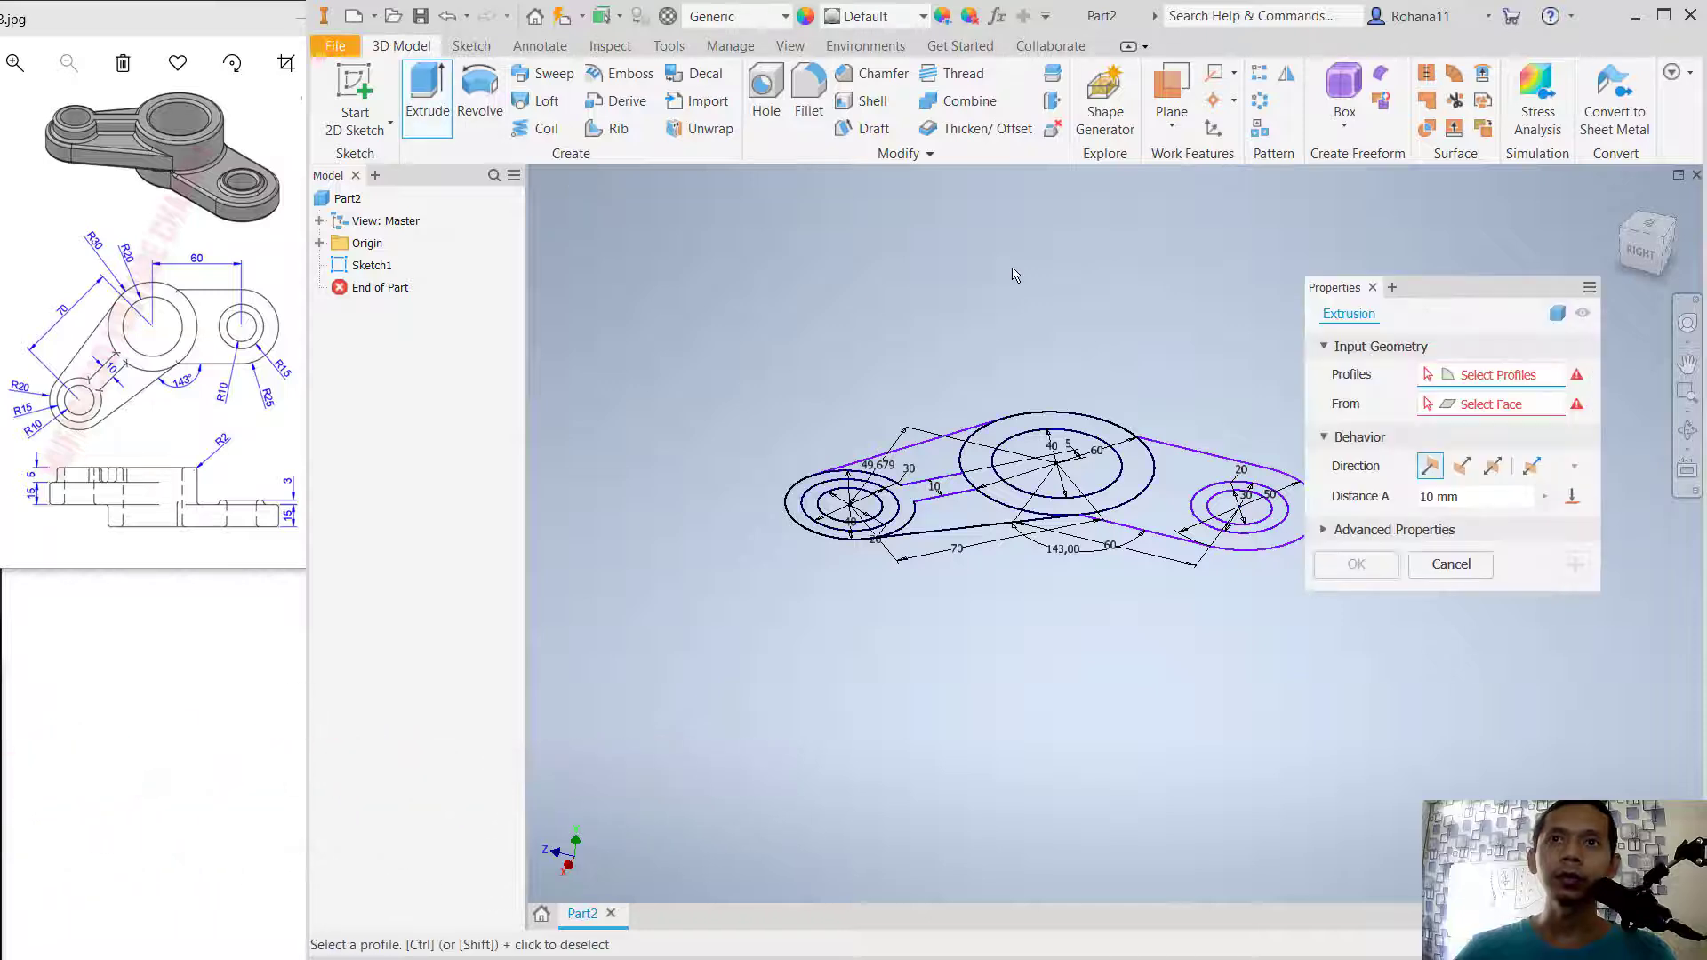
pyautogui.click(1146, 472)
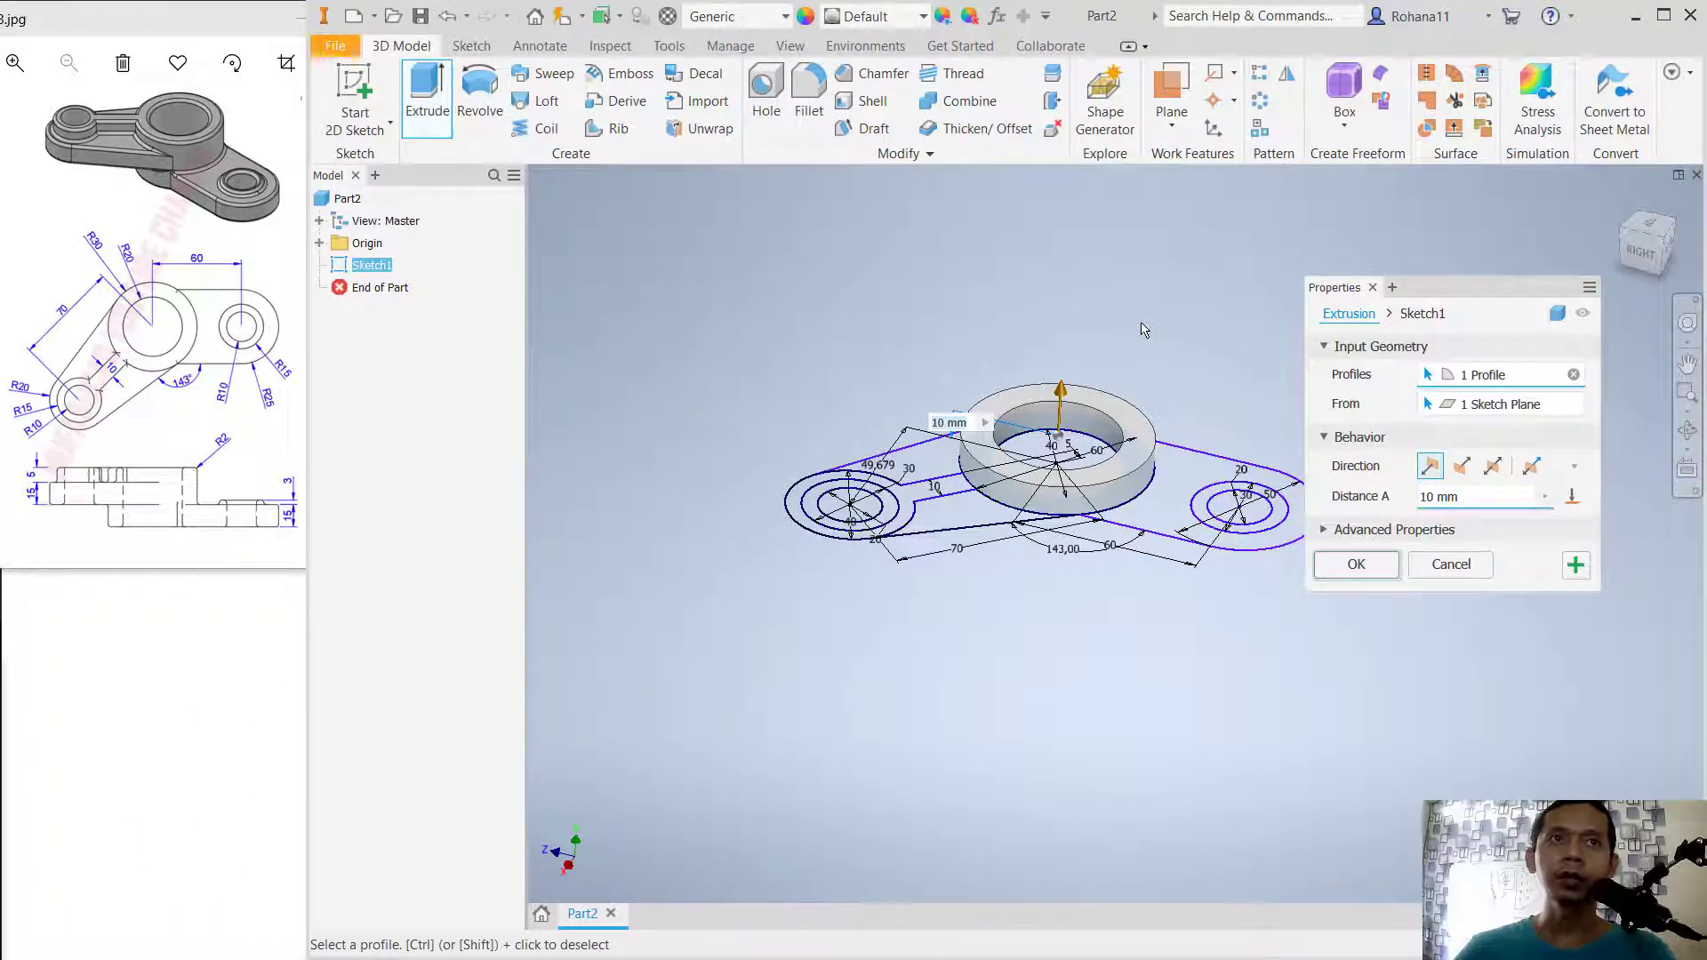
pyautogui.write('35')
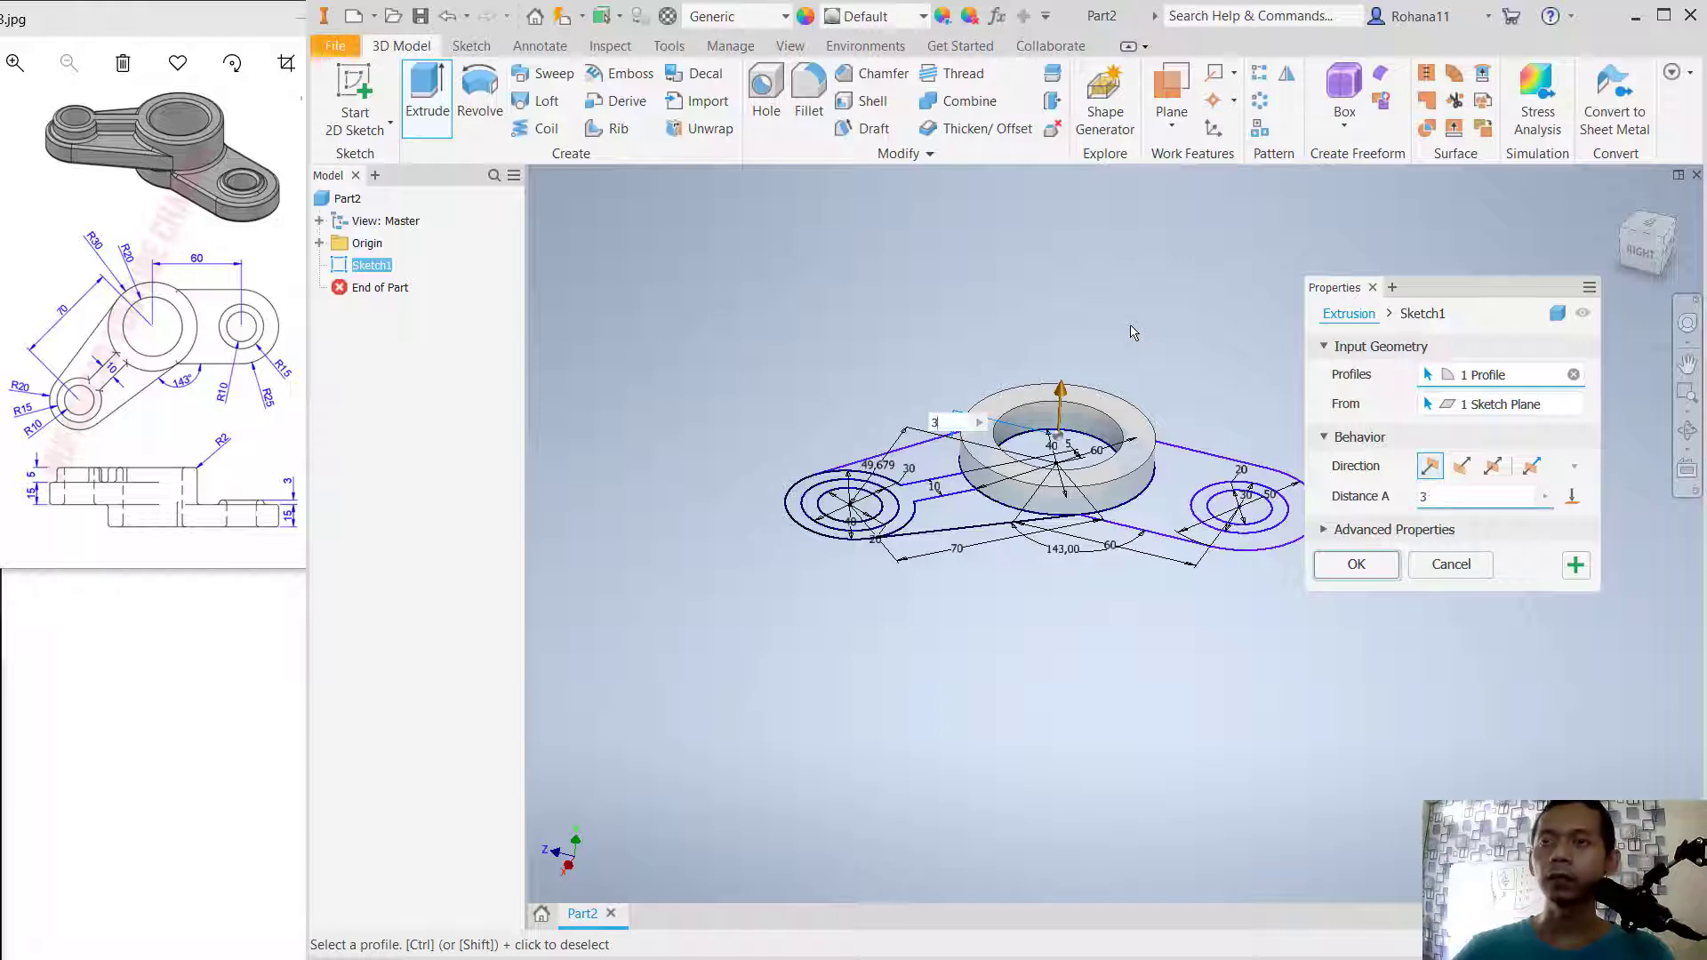
pyautogui.click(1356, 566)
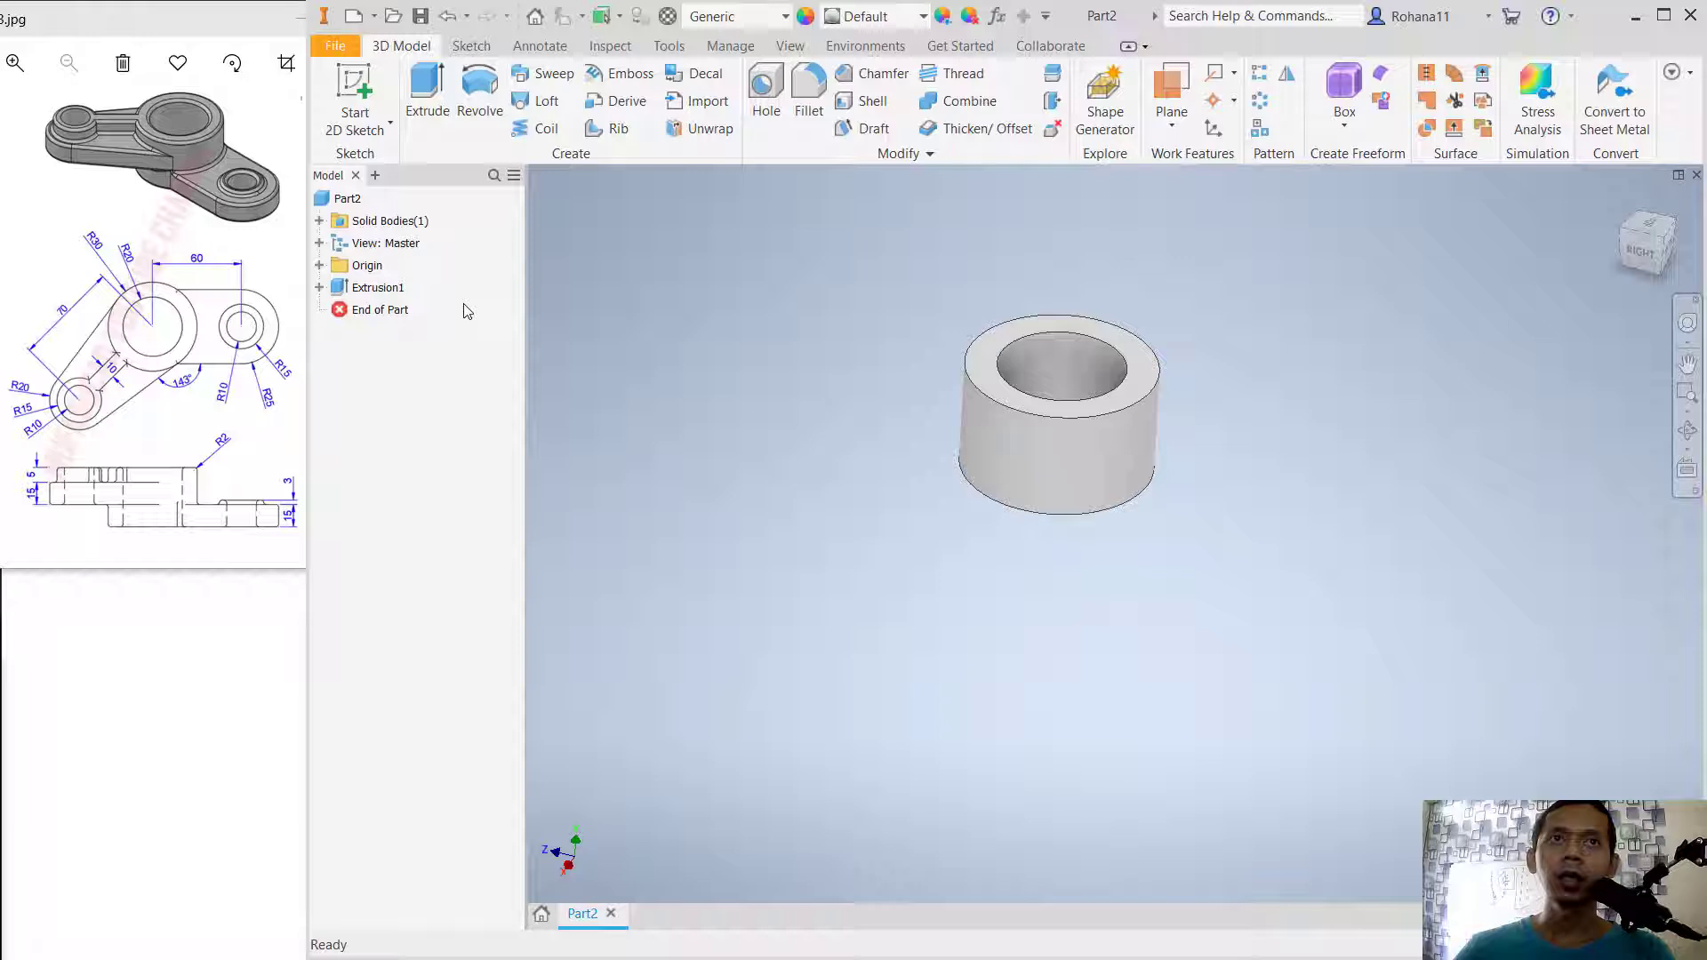
# Step: Make the sketch used by the central ring's extrusion visible again
pyautogui.click(319, 287)
pyautogui.rightClick(396, 318)
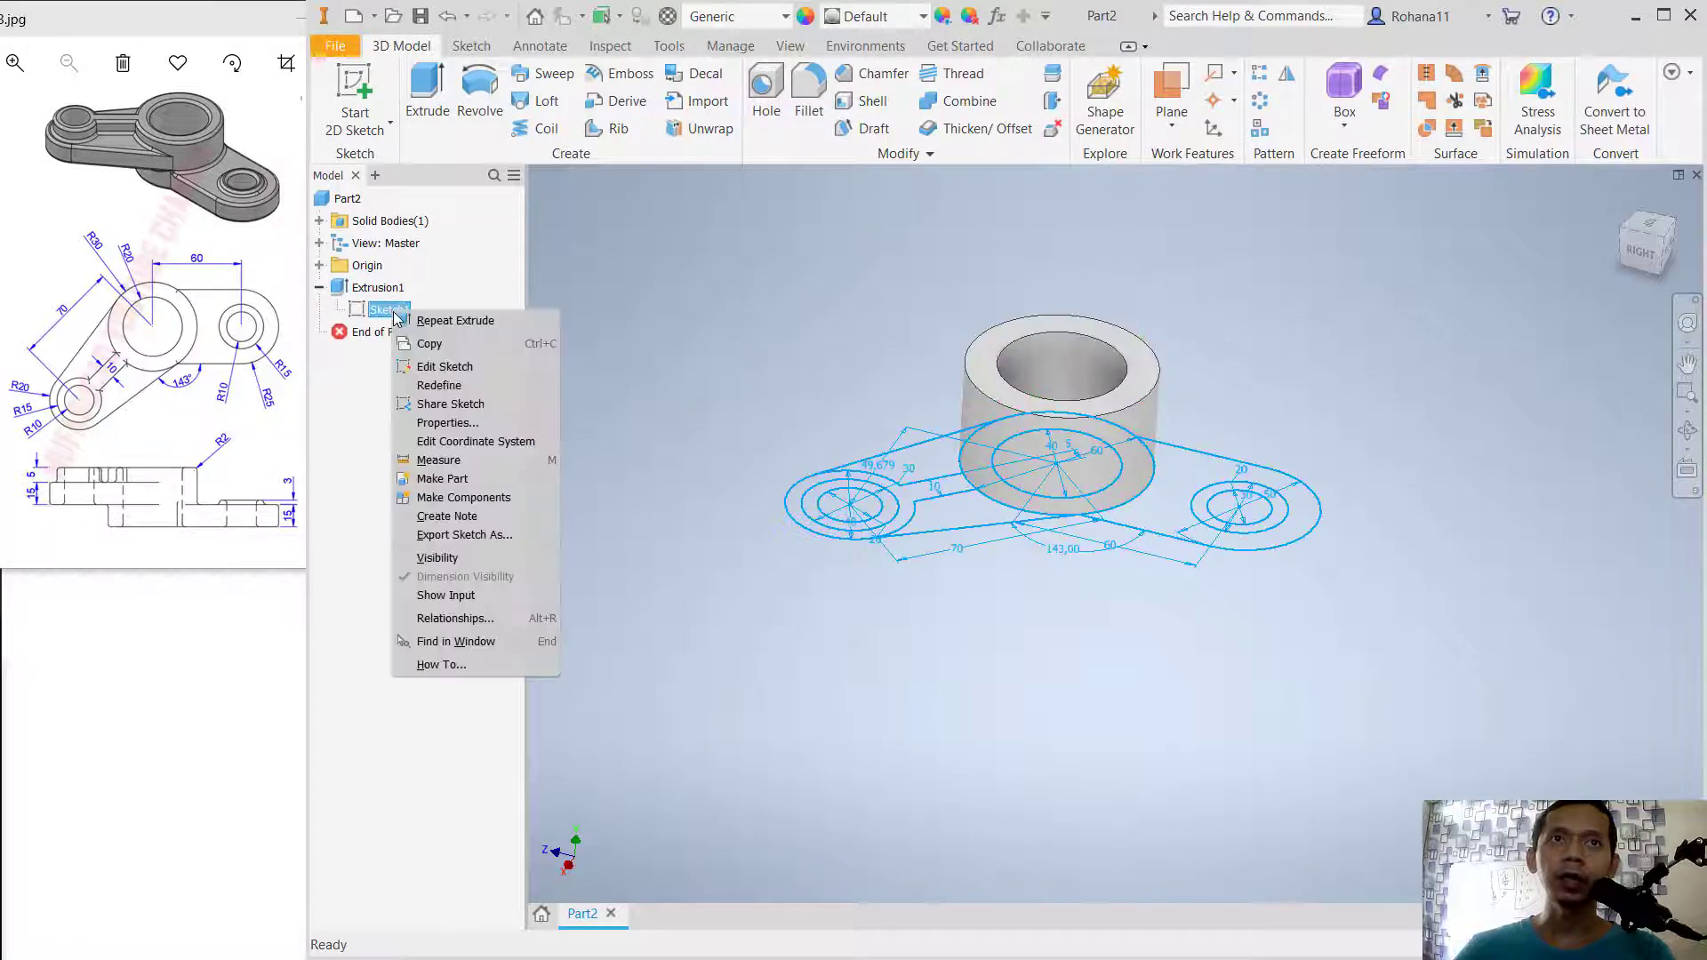
pyautogui.click(479, 558)
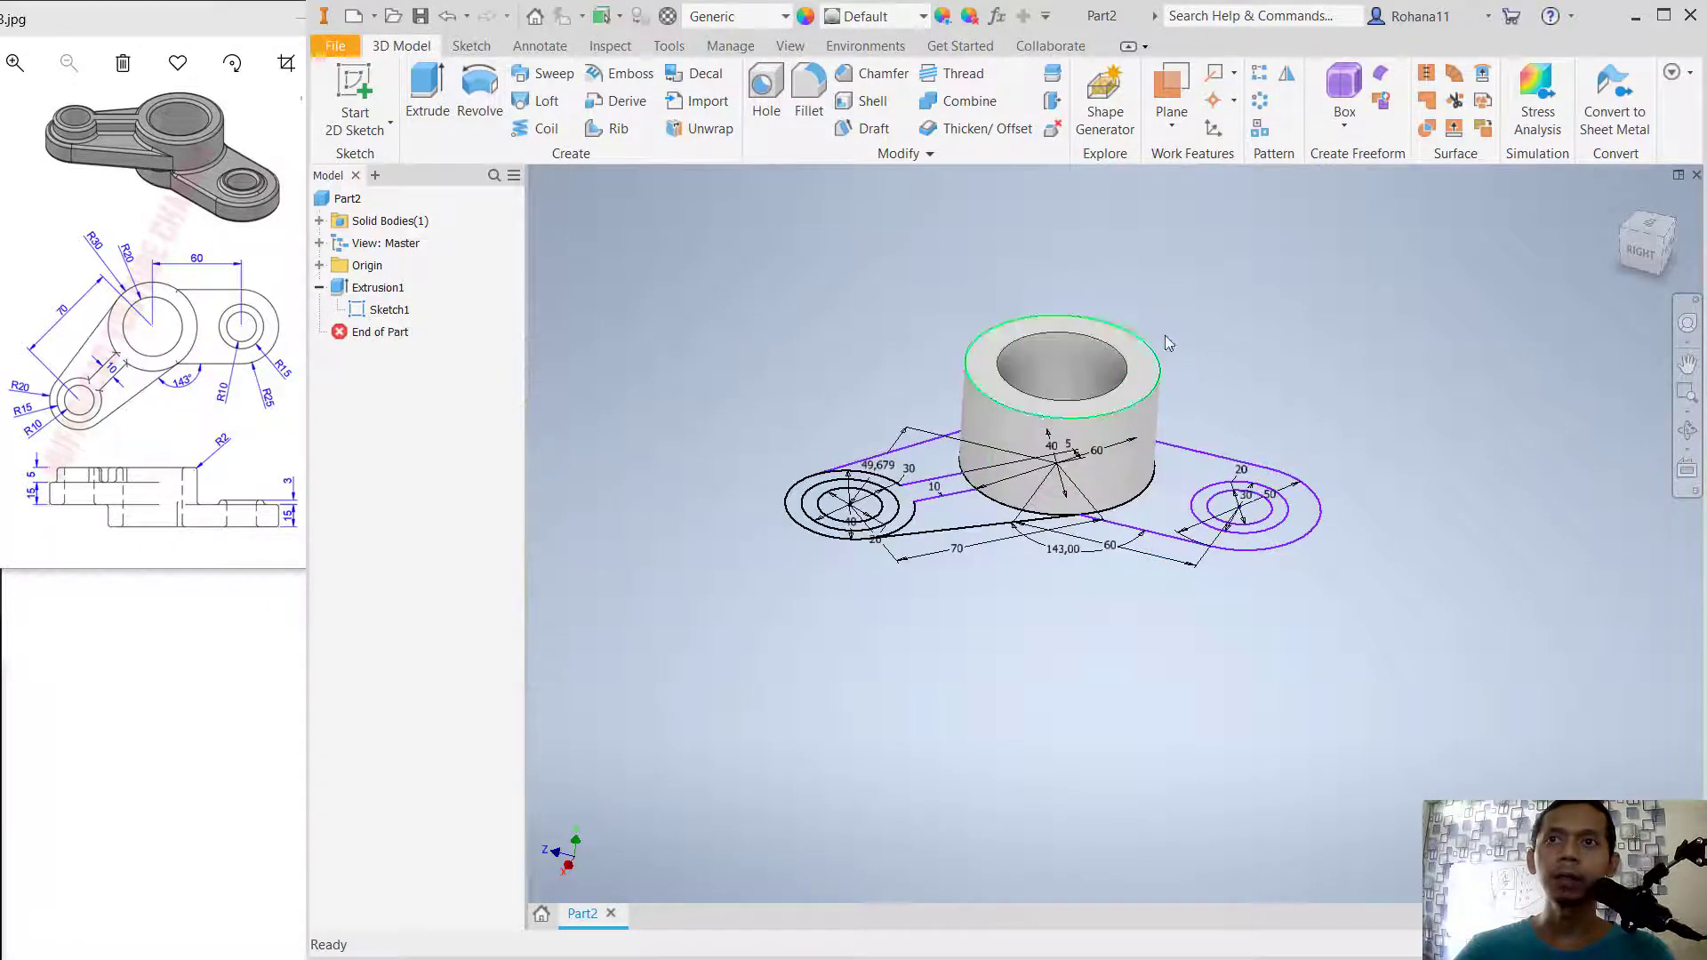
# Step: Extrude the right arm's profile outside its 30 mm circle by 15 mm, joined to the central ring
pyautogui.scroll(-2, 1309, 452)
pyautogui.scroll(5, 1289, 502)
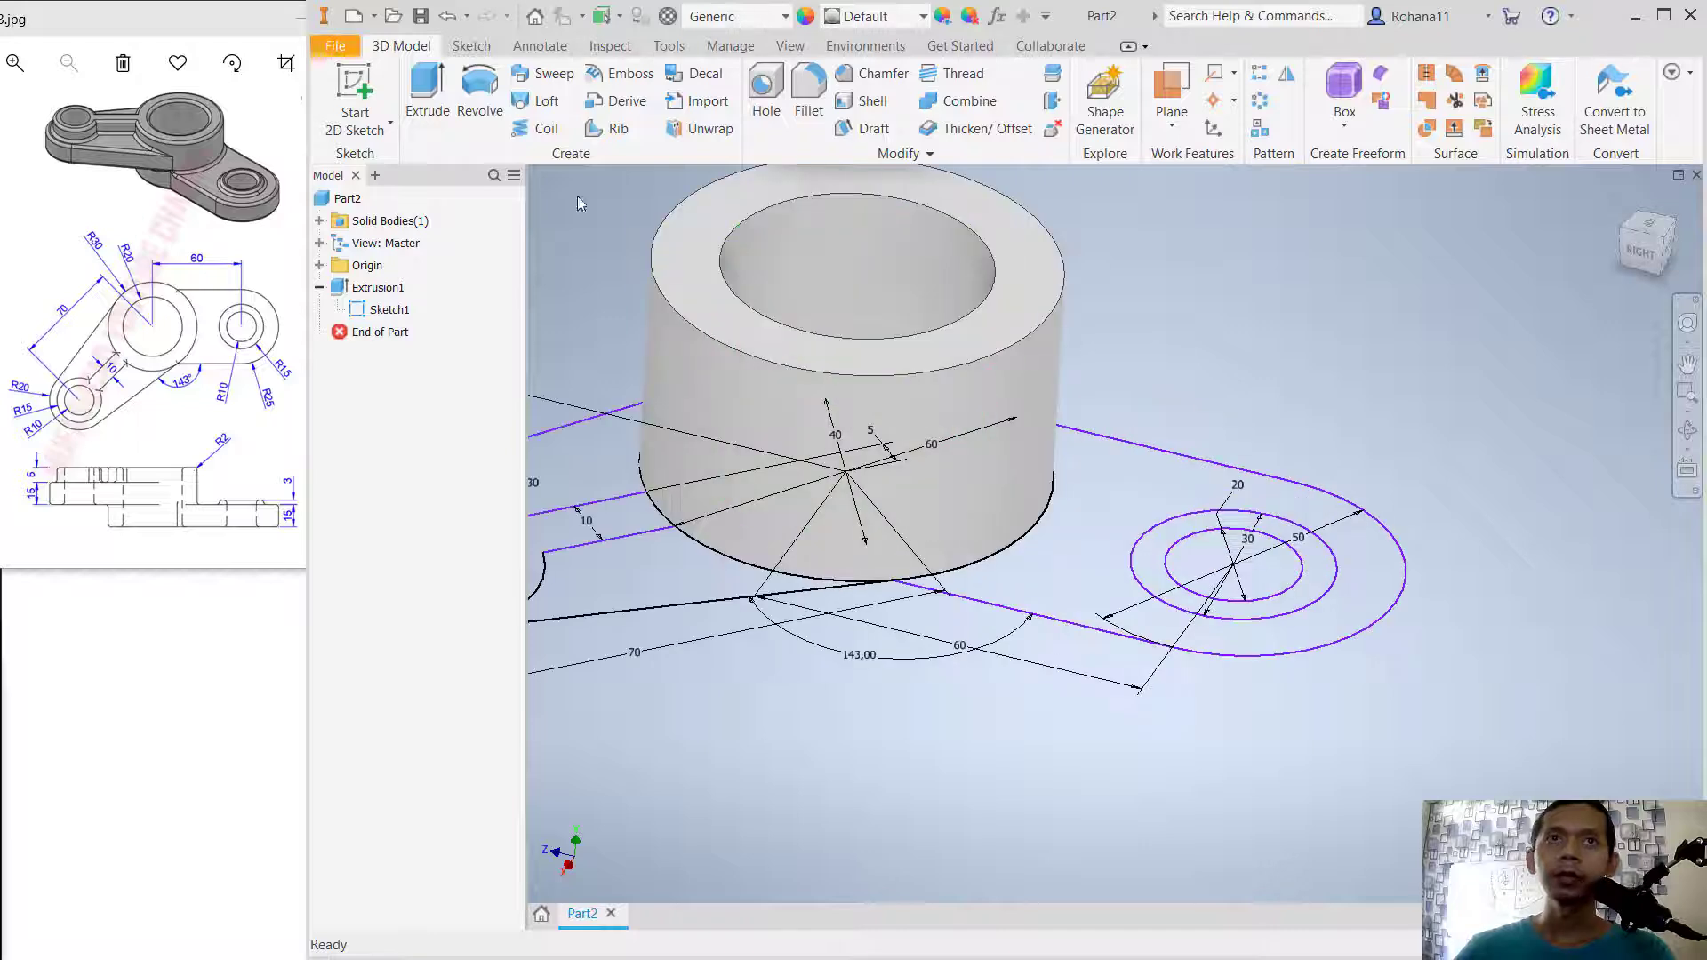
pyautogui.click(427, 89)
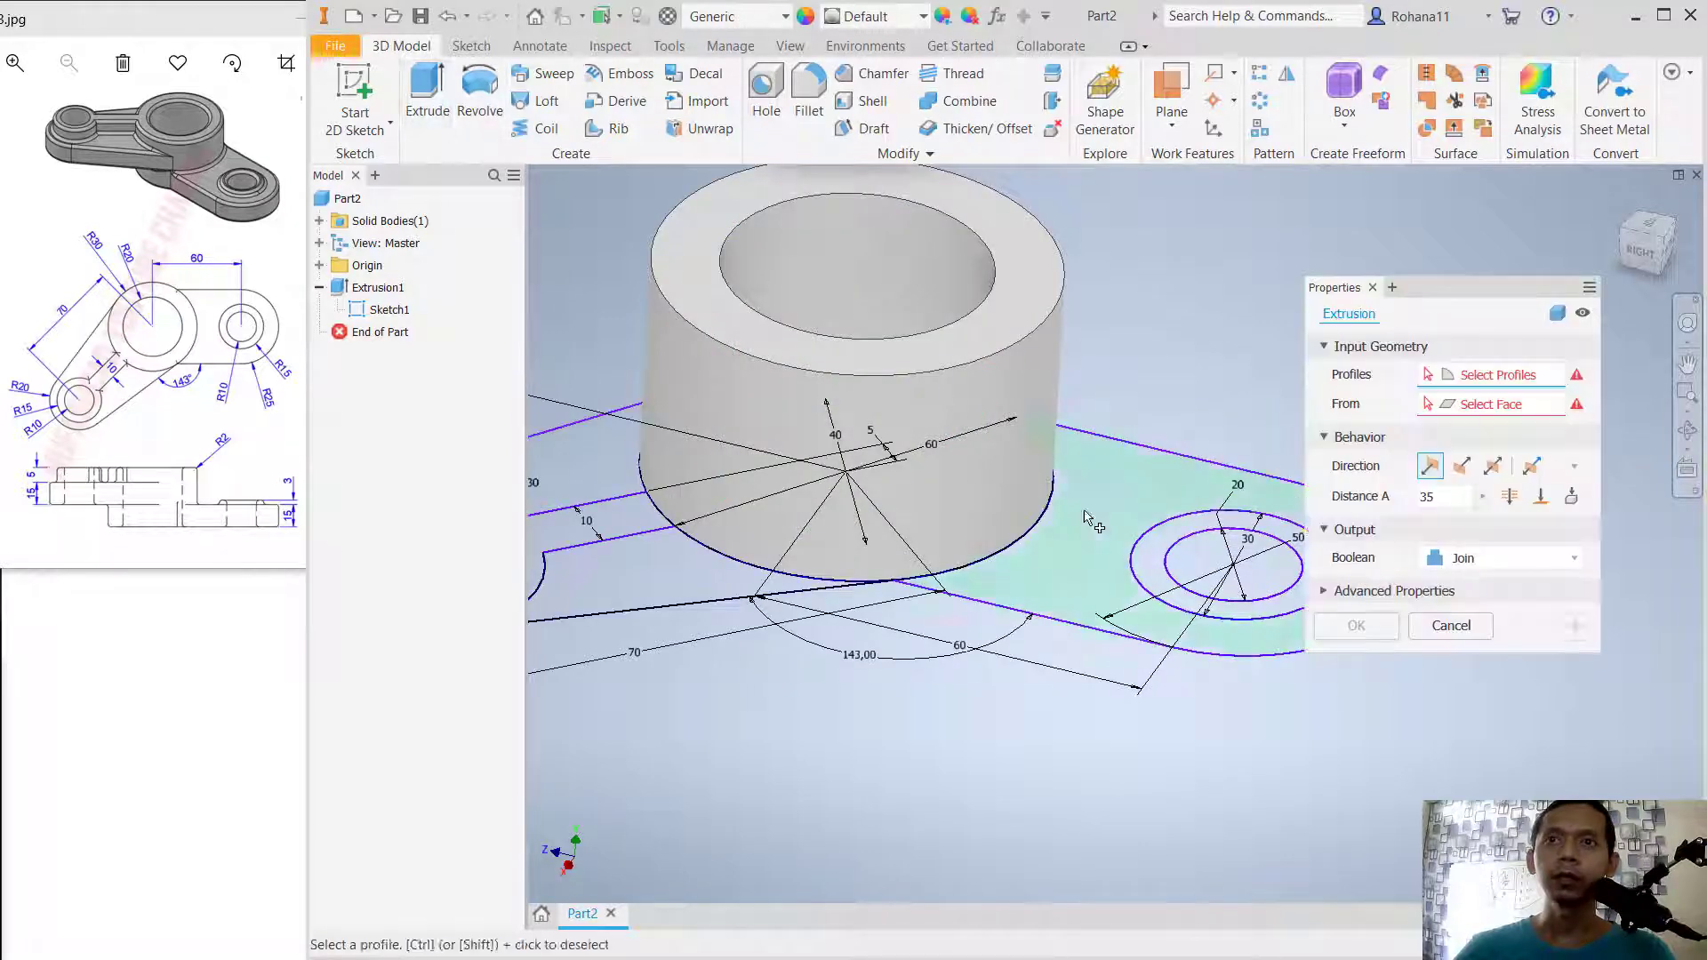
pyautogui.click(1136, 516)
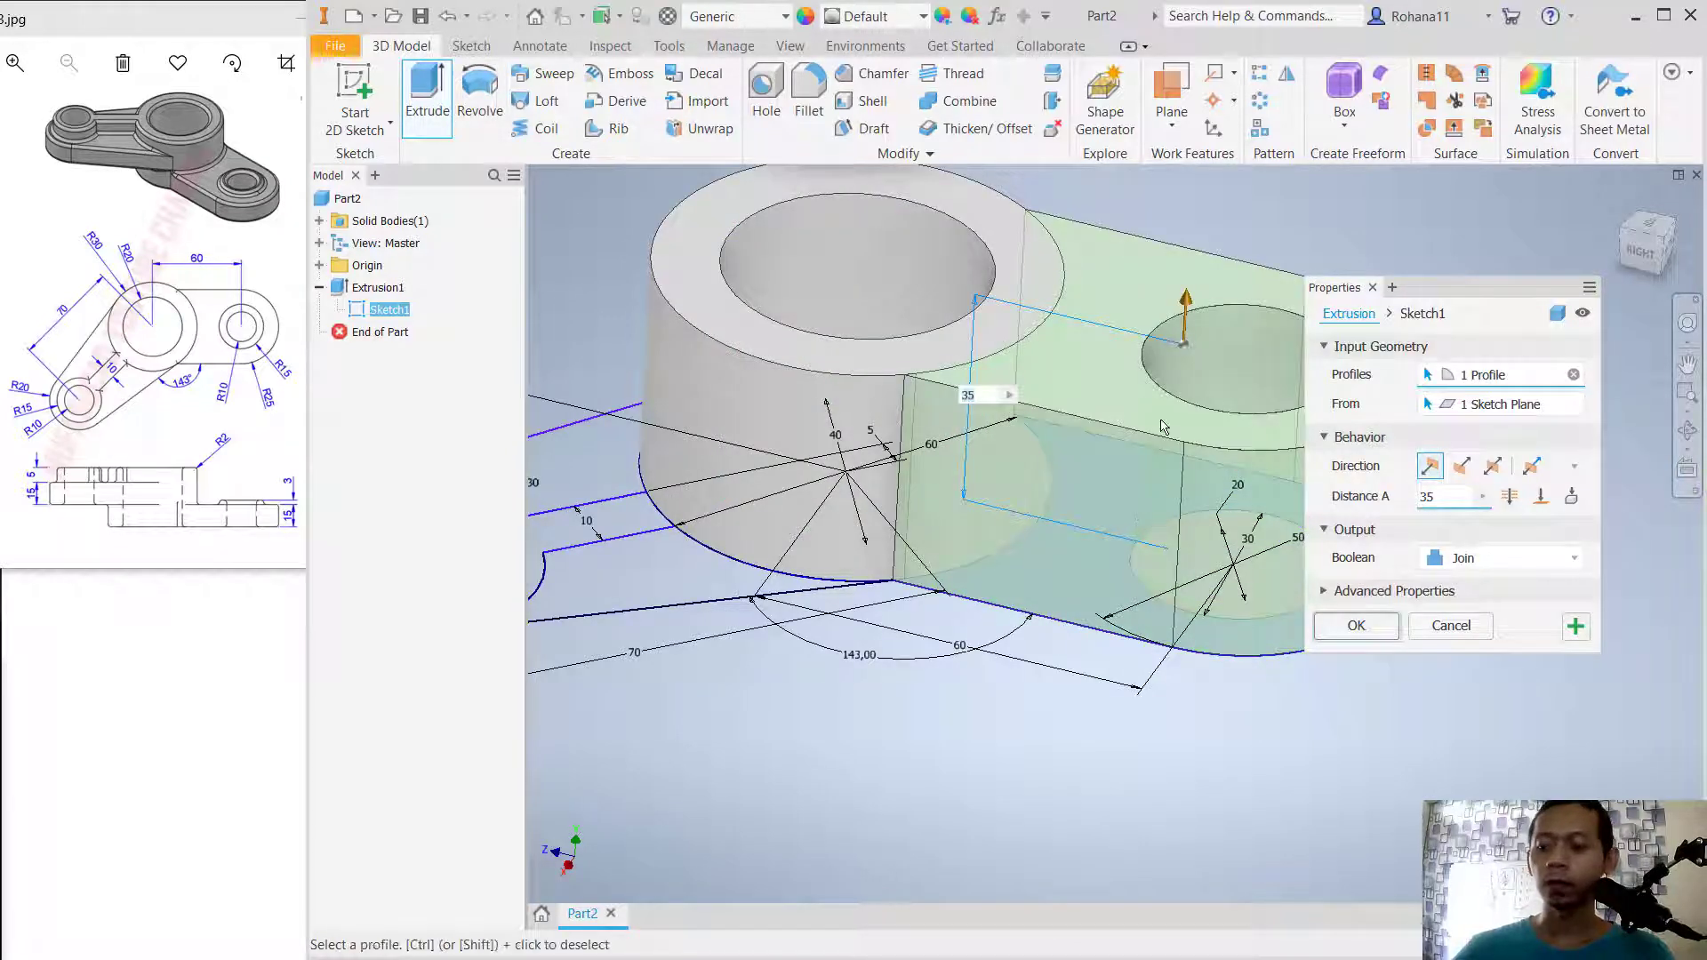
pyautogui.press('Return')
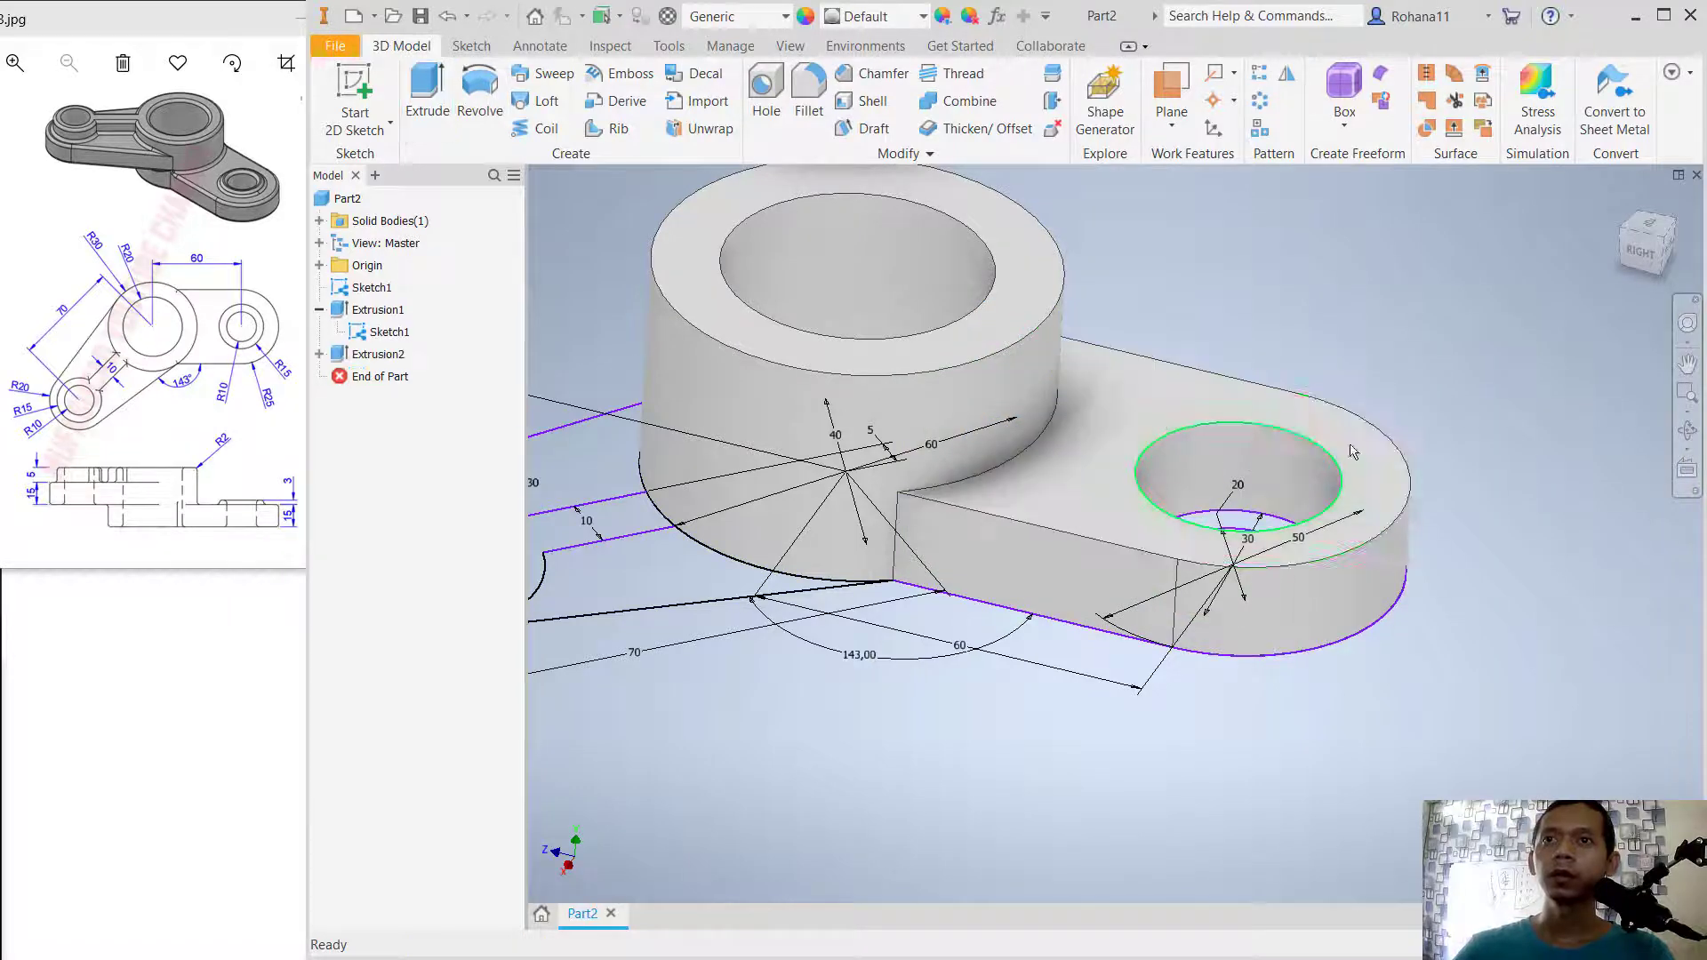
# Step: Extrude the ring between the right arm's 20 mm and 30 mm circles by 18 mm, joined to the body
pyautogui.keyDown('shift'); pyautogui.moveTo(1379, 480); pyautogui.dragTo(1392, 526, button='middle'); pyautogui.keyUp('shift')
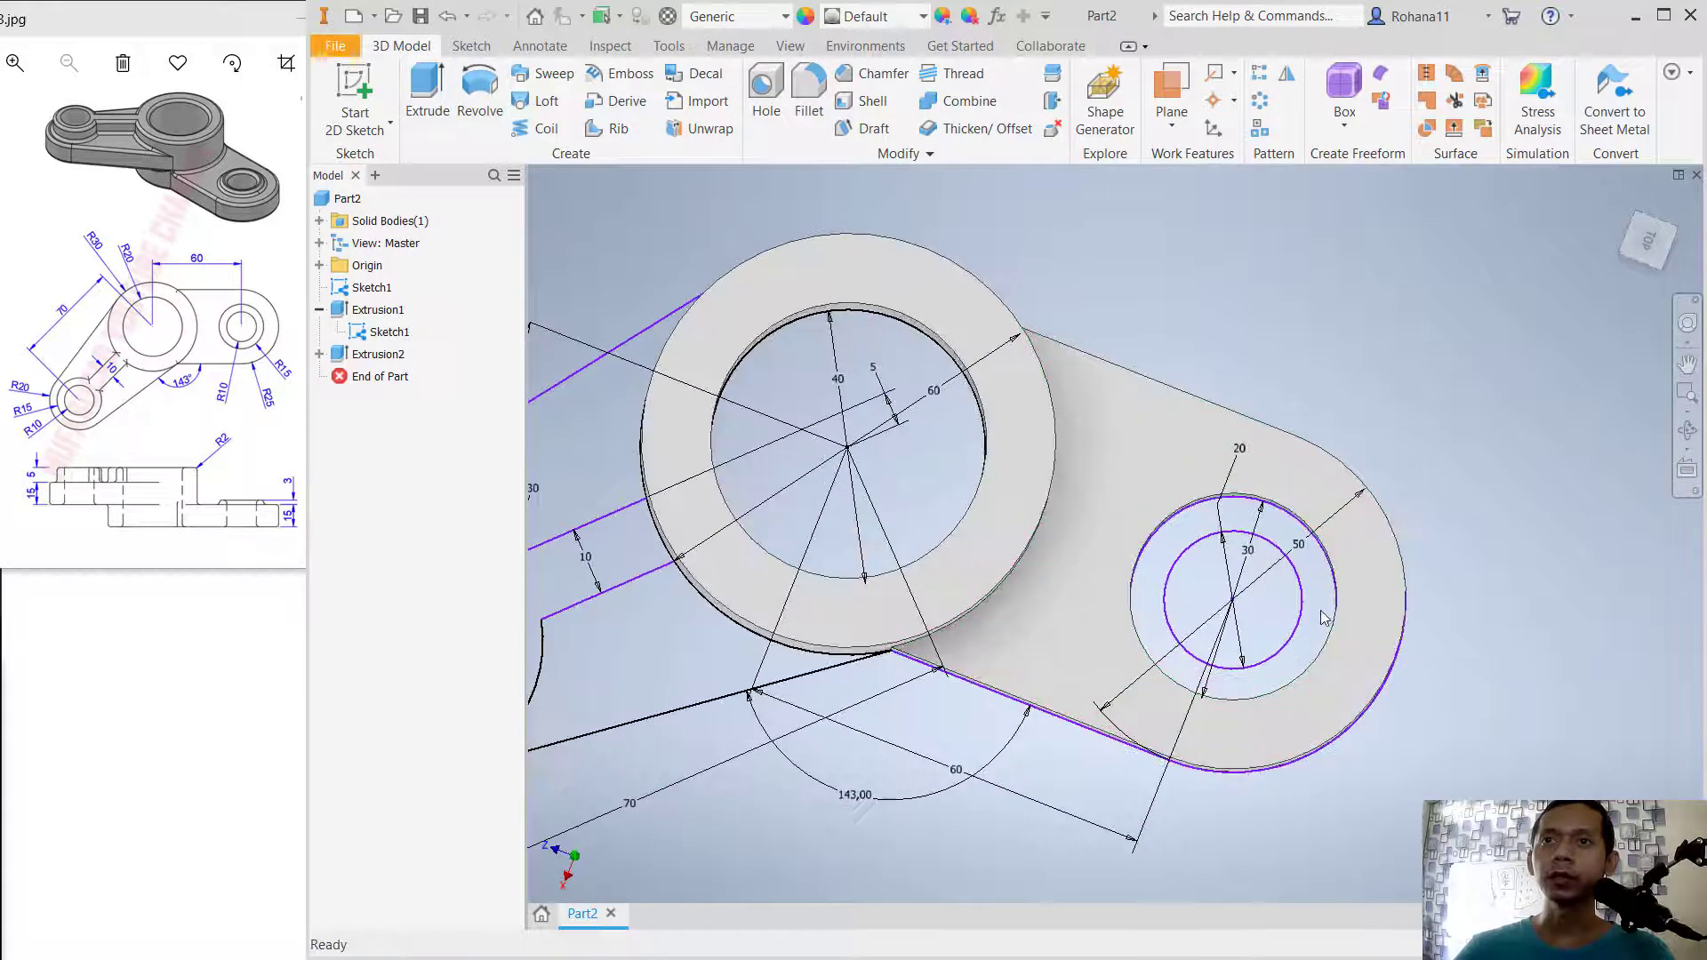
pyautogui.click(426, 88)
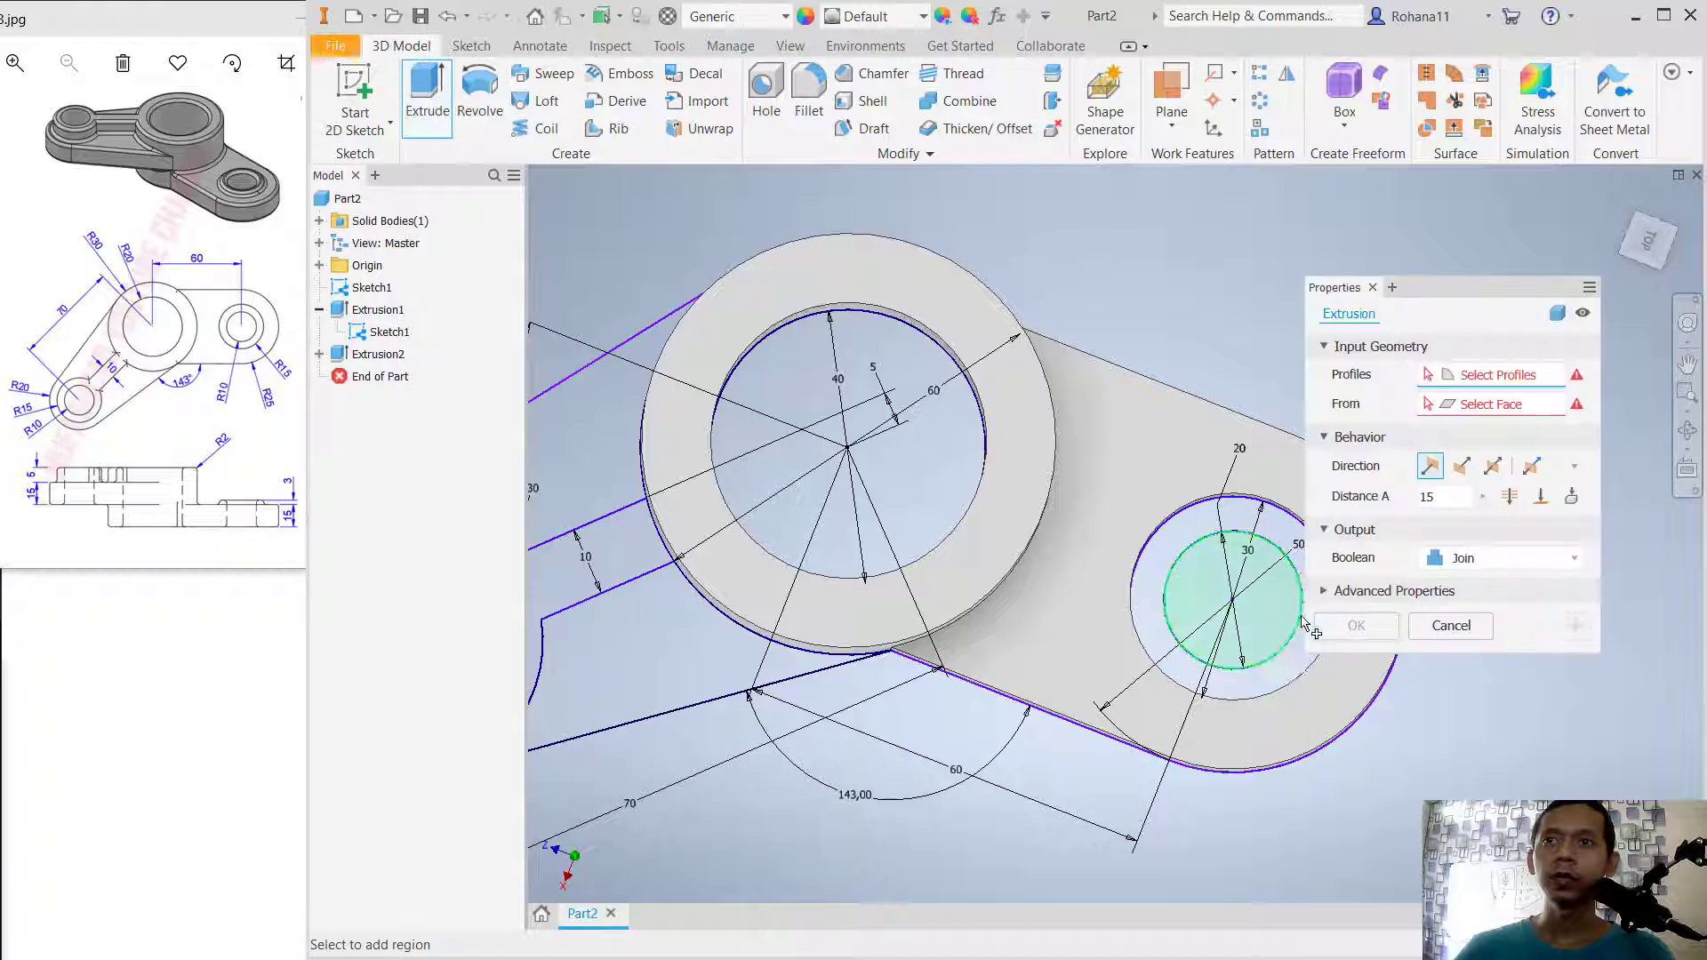
pyautogui.click(1300, 664)
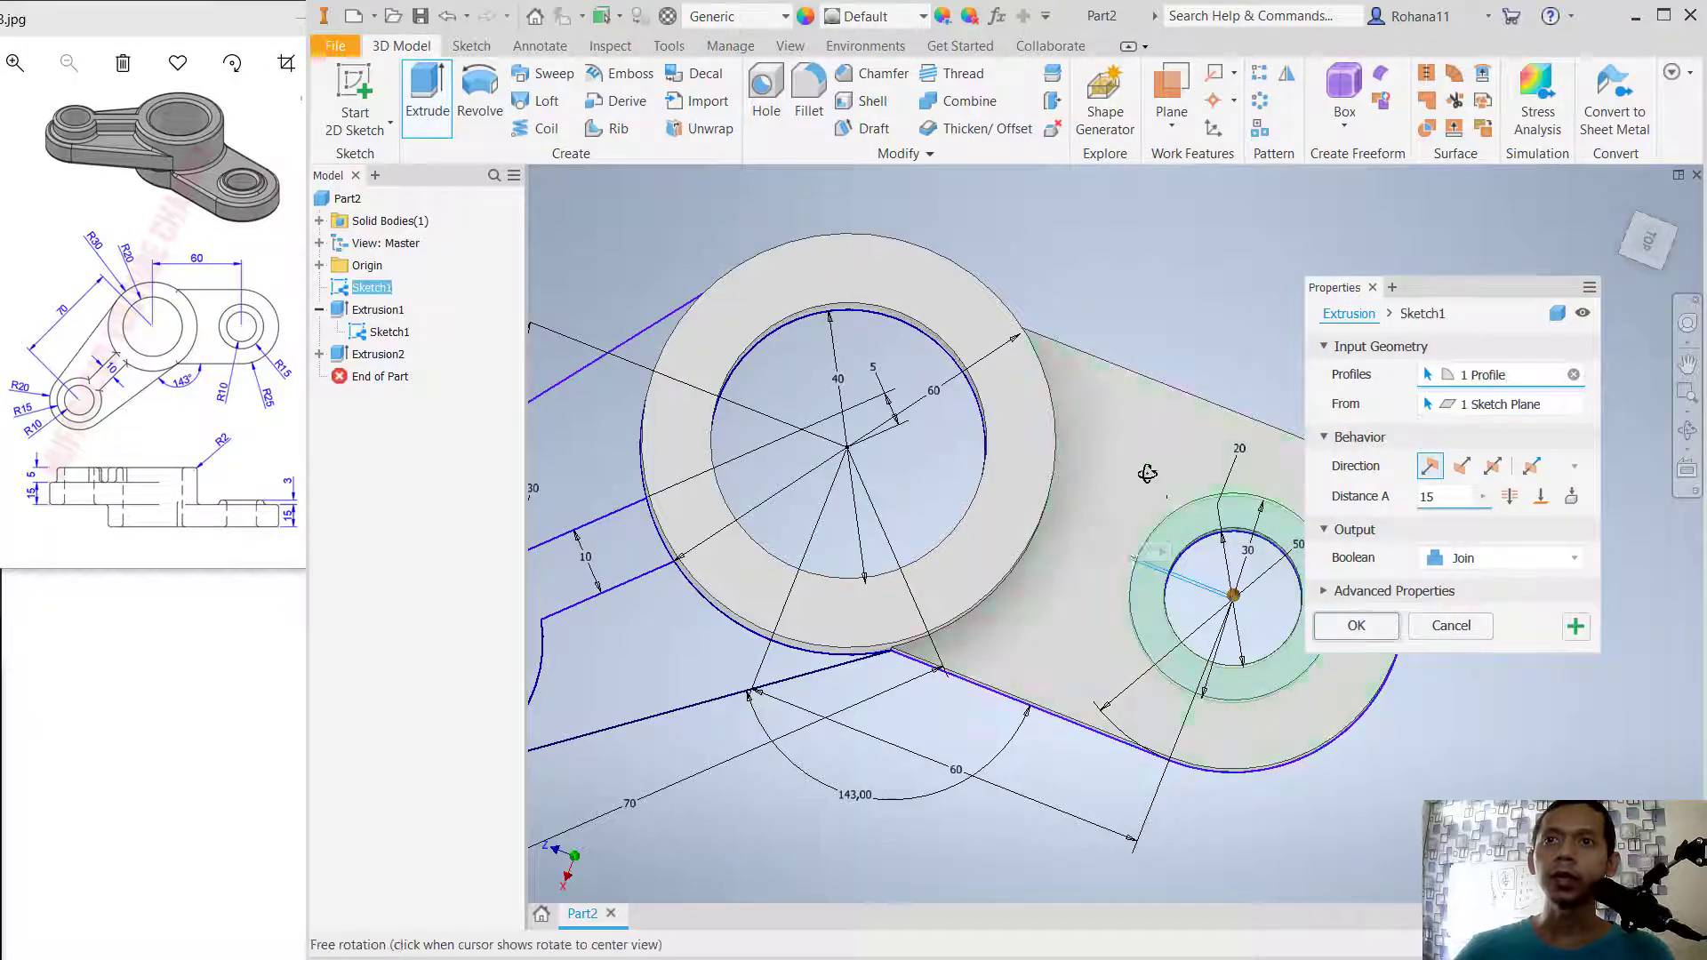
pyautogui.keyDown('shift'); pyautogui.moveTo(1147, 476); pyautogui.dragTo(1161, 392, button='middle'); pyautogui.keyUp('shift')
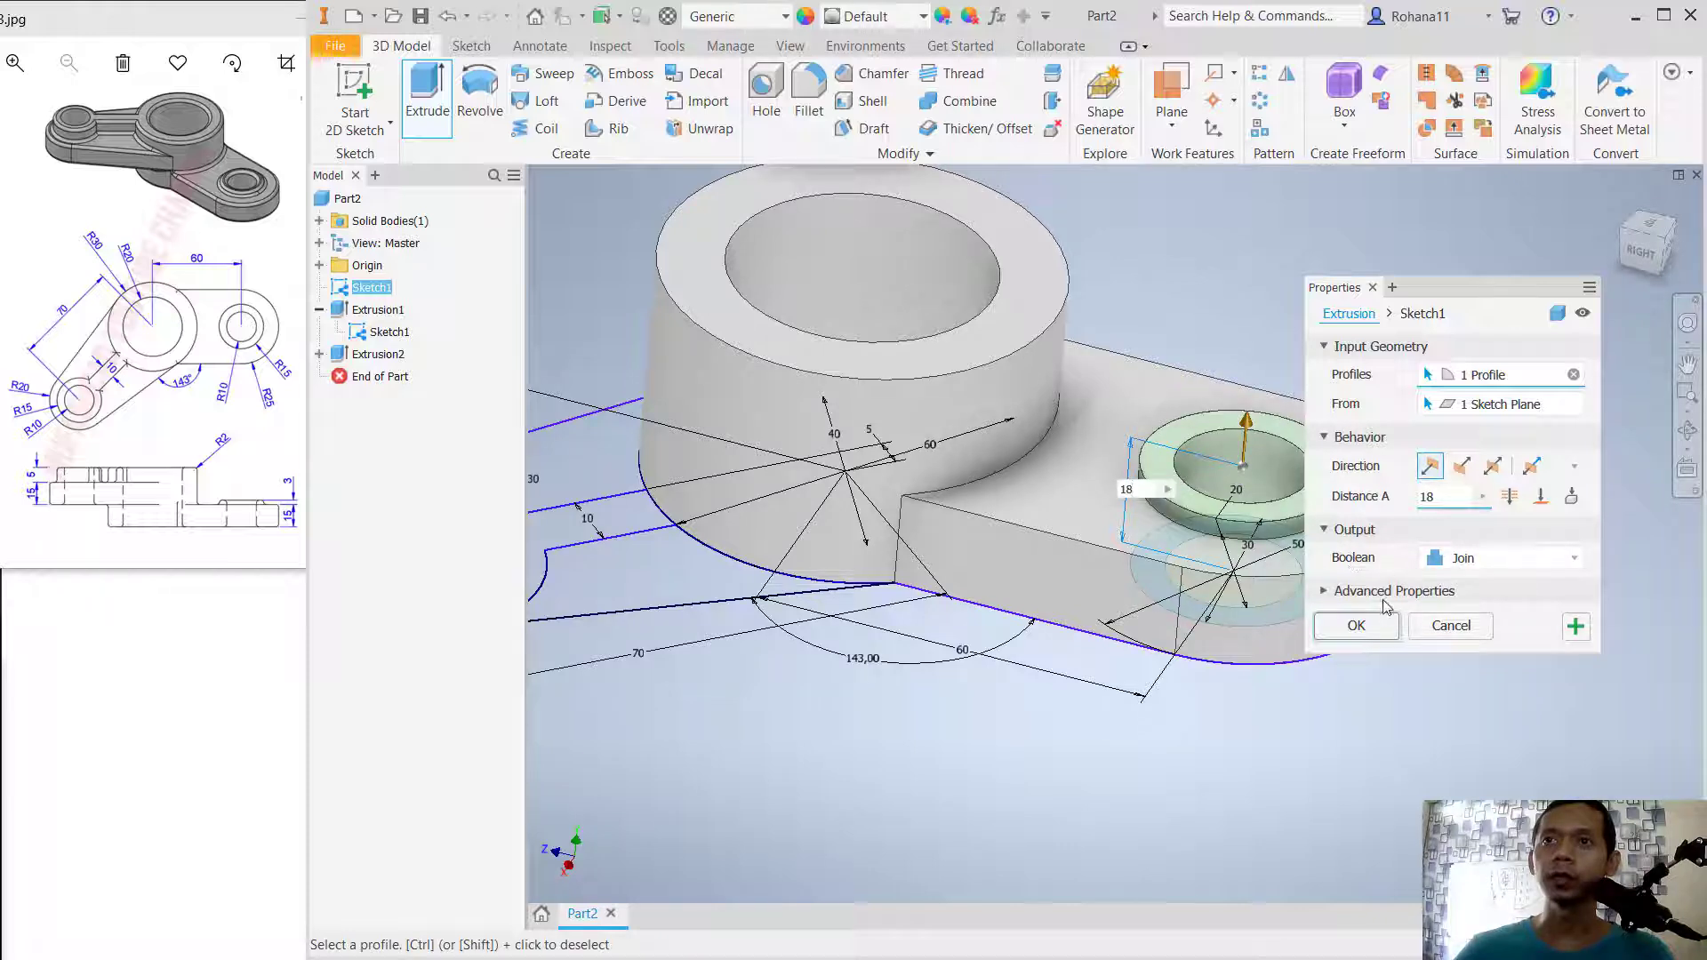
pyautogui.click(1356, 626)
# Step: Apply 2 mm fillets to the right arm's top edges, its joint with the central ring, the small boss's edges and the central bore's top edge
pyautogui.moveTo(1292, 362); pyautogui.dragTo(1407, 338, button='middle')
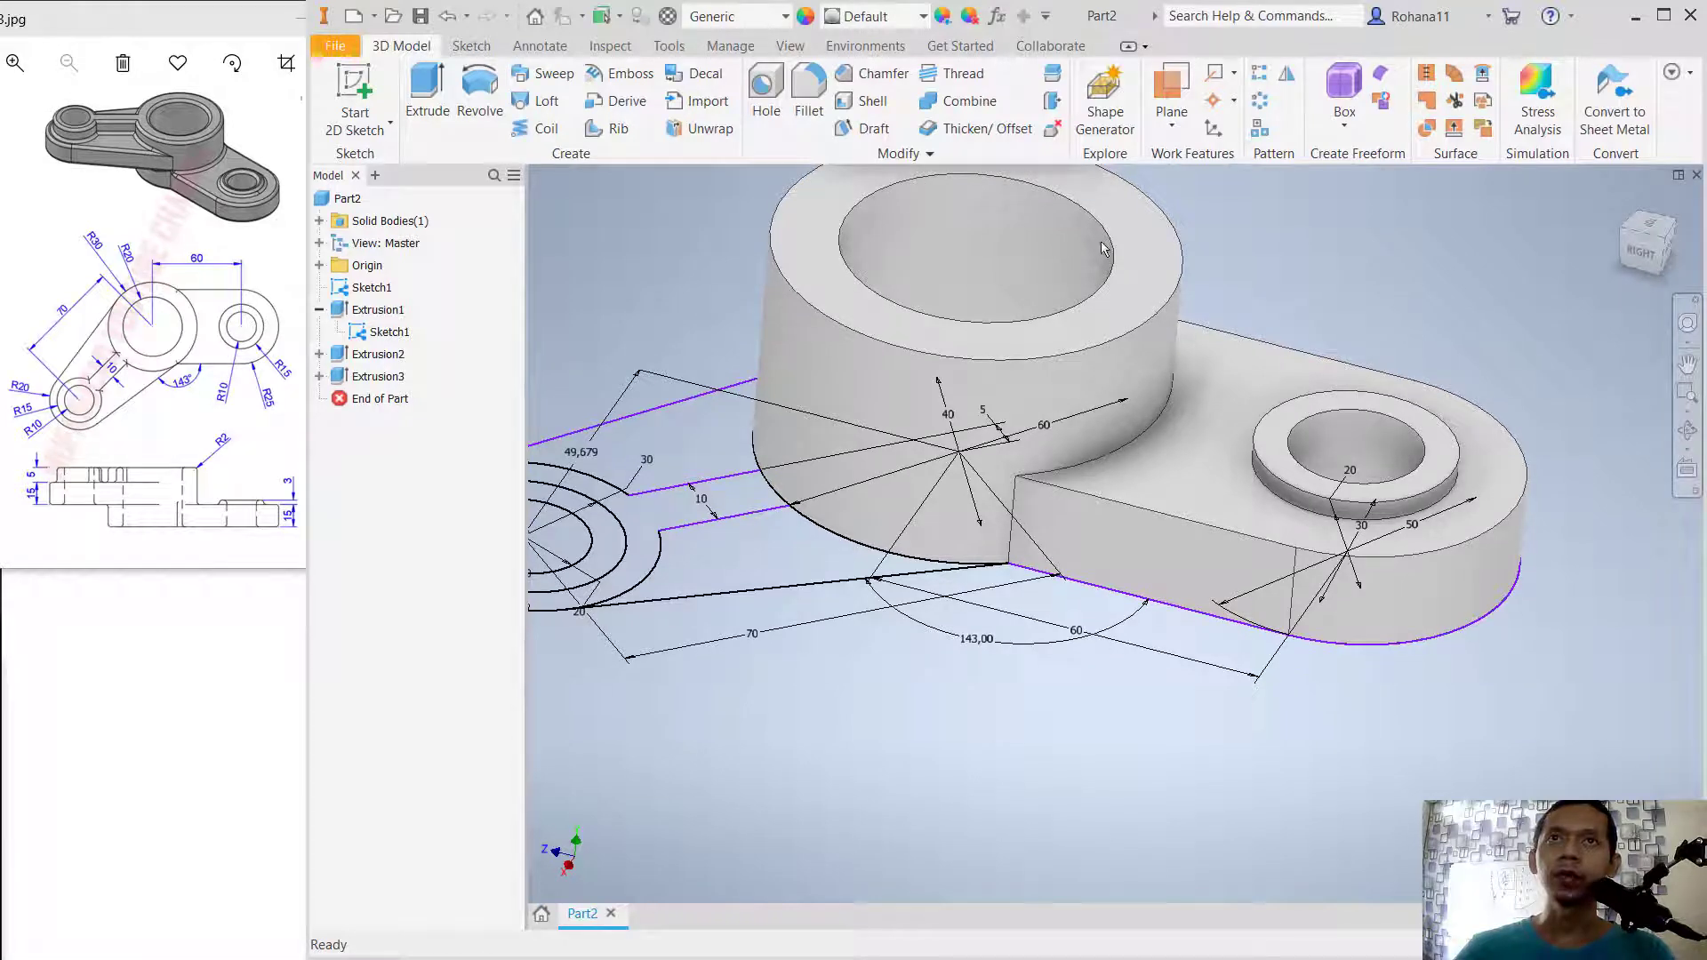
pyautogui.click(828, 96)
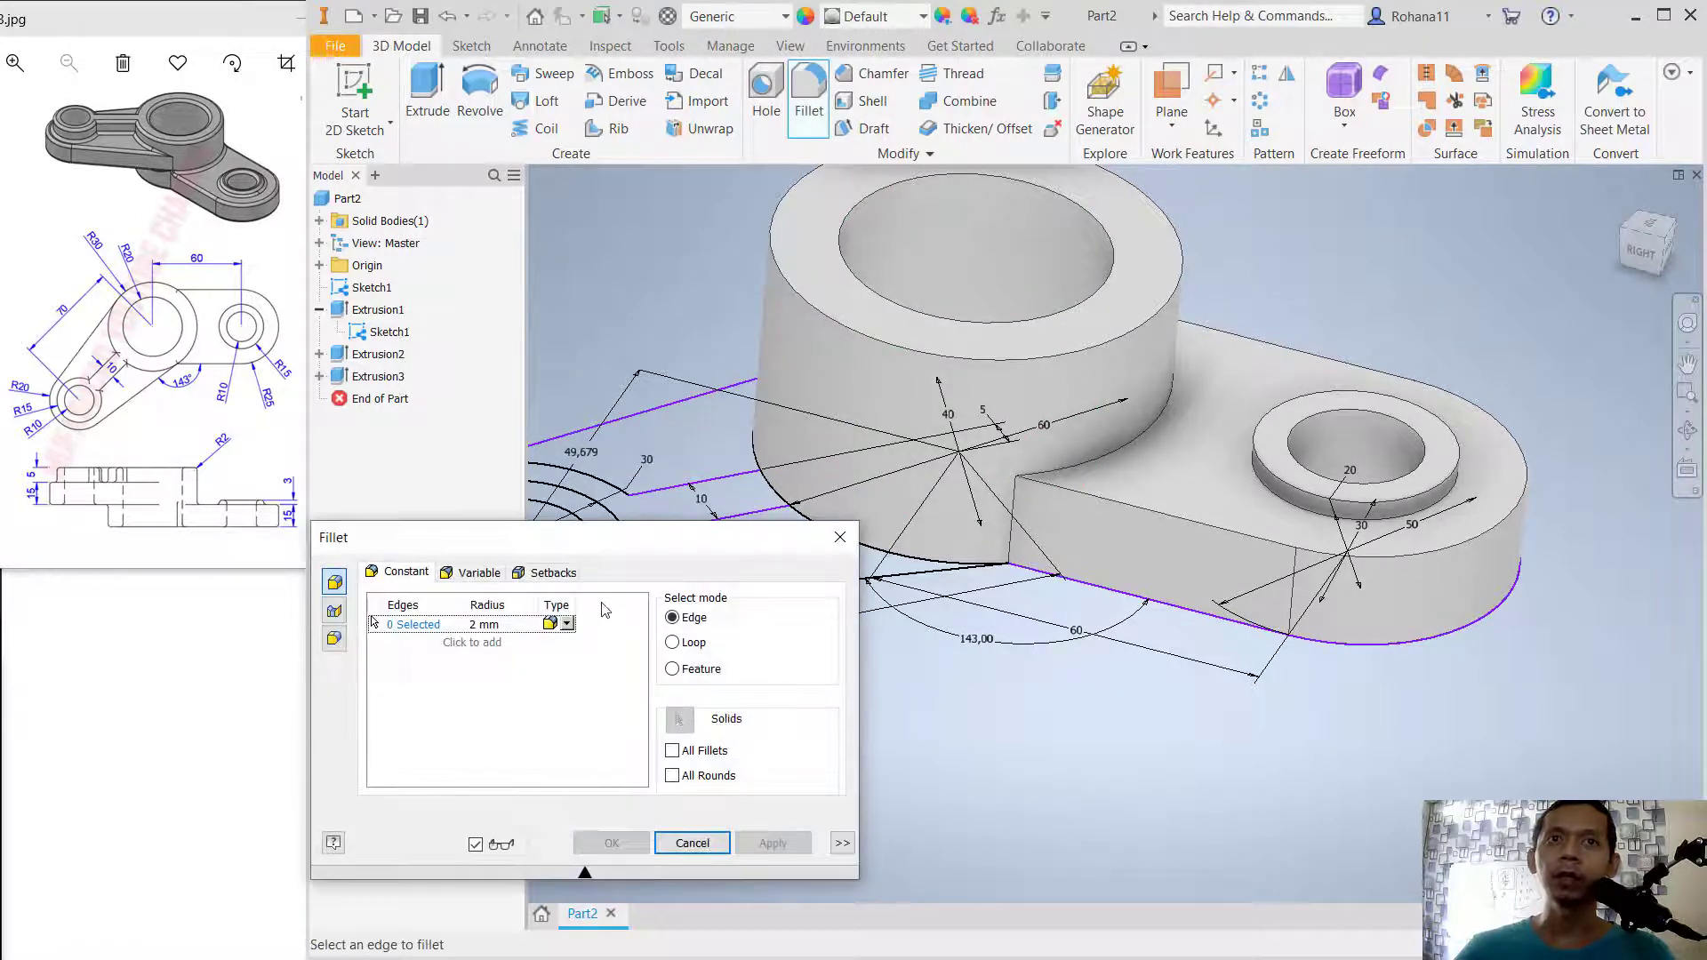
pyautogui.click(1254, 534)
pyautogui.click(1146, 432)
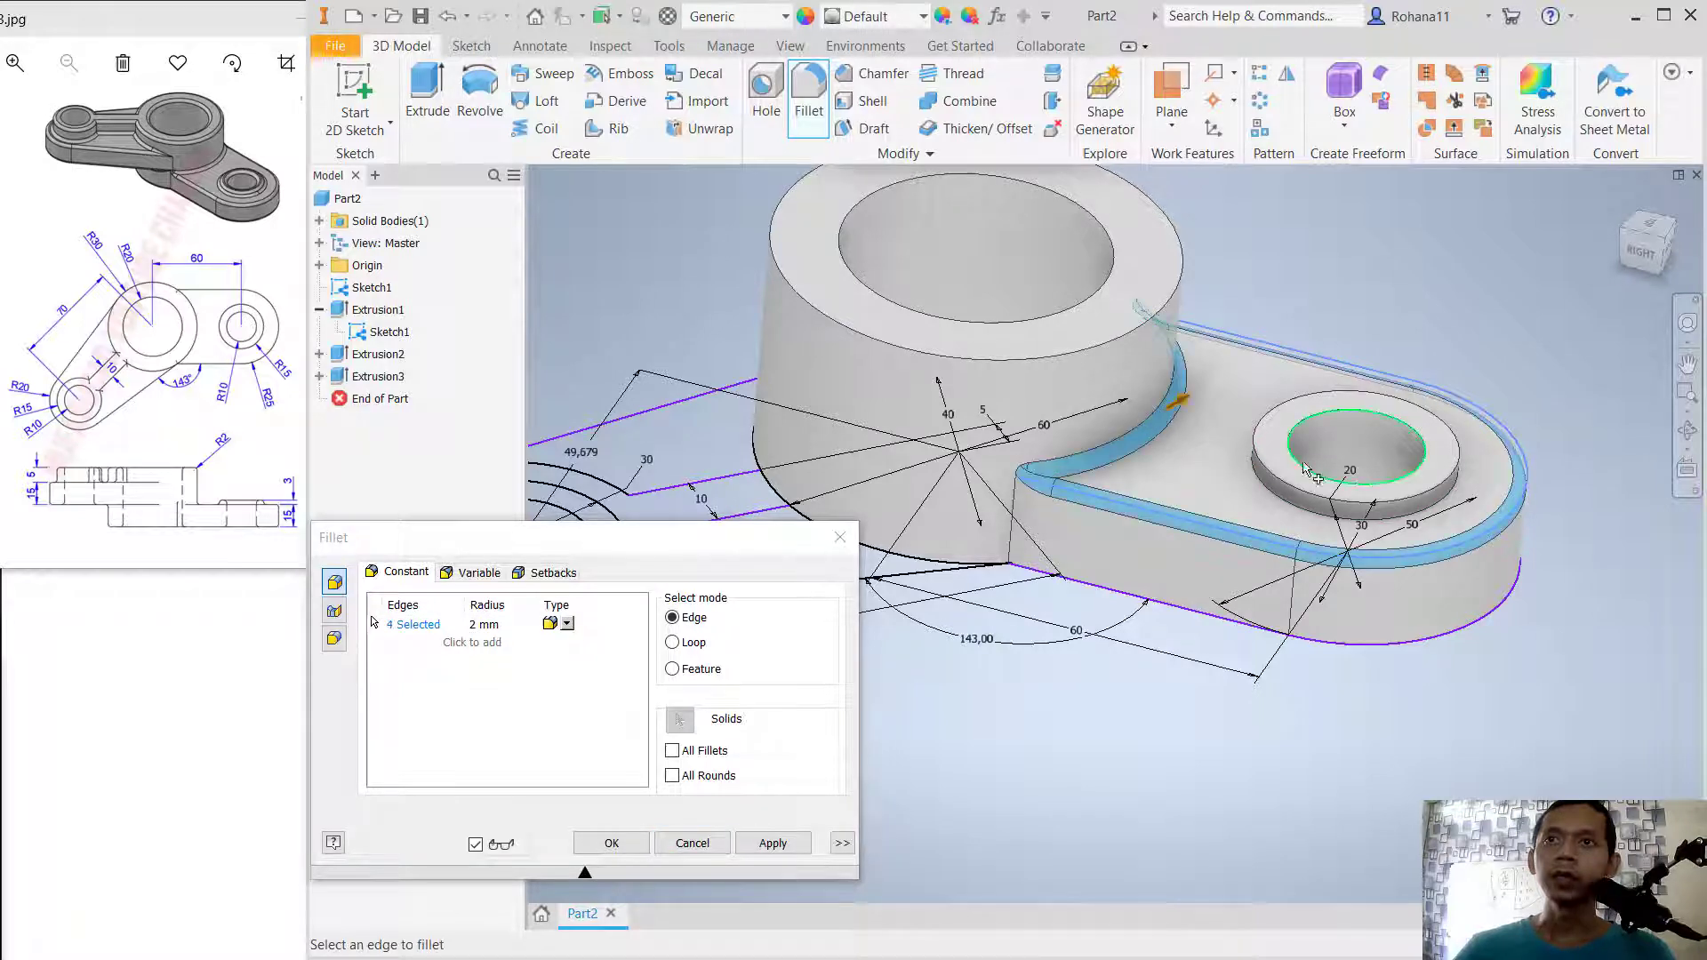
pyautogui.click(1304, 516)
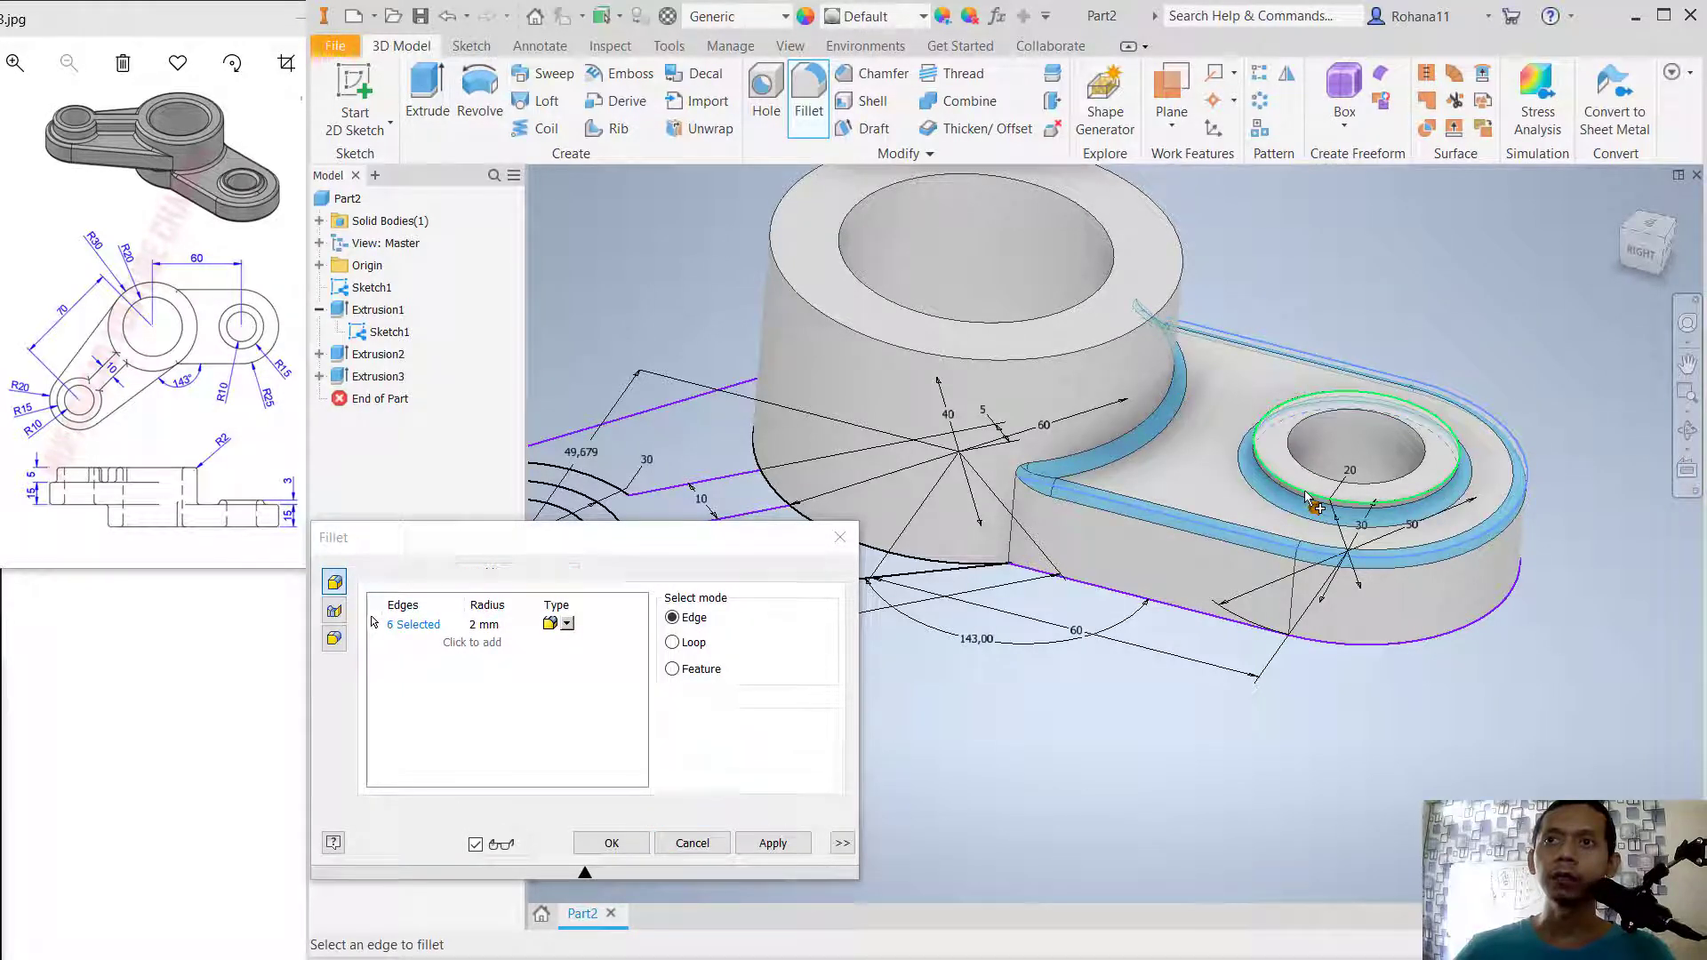
pyautogui.click(1305, 464)
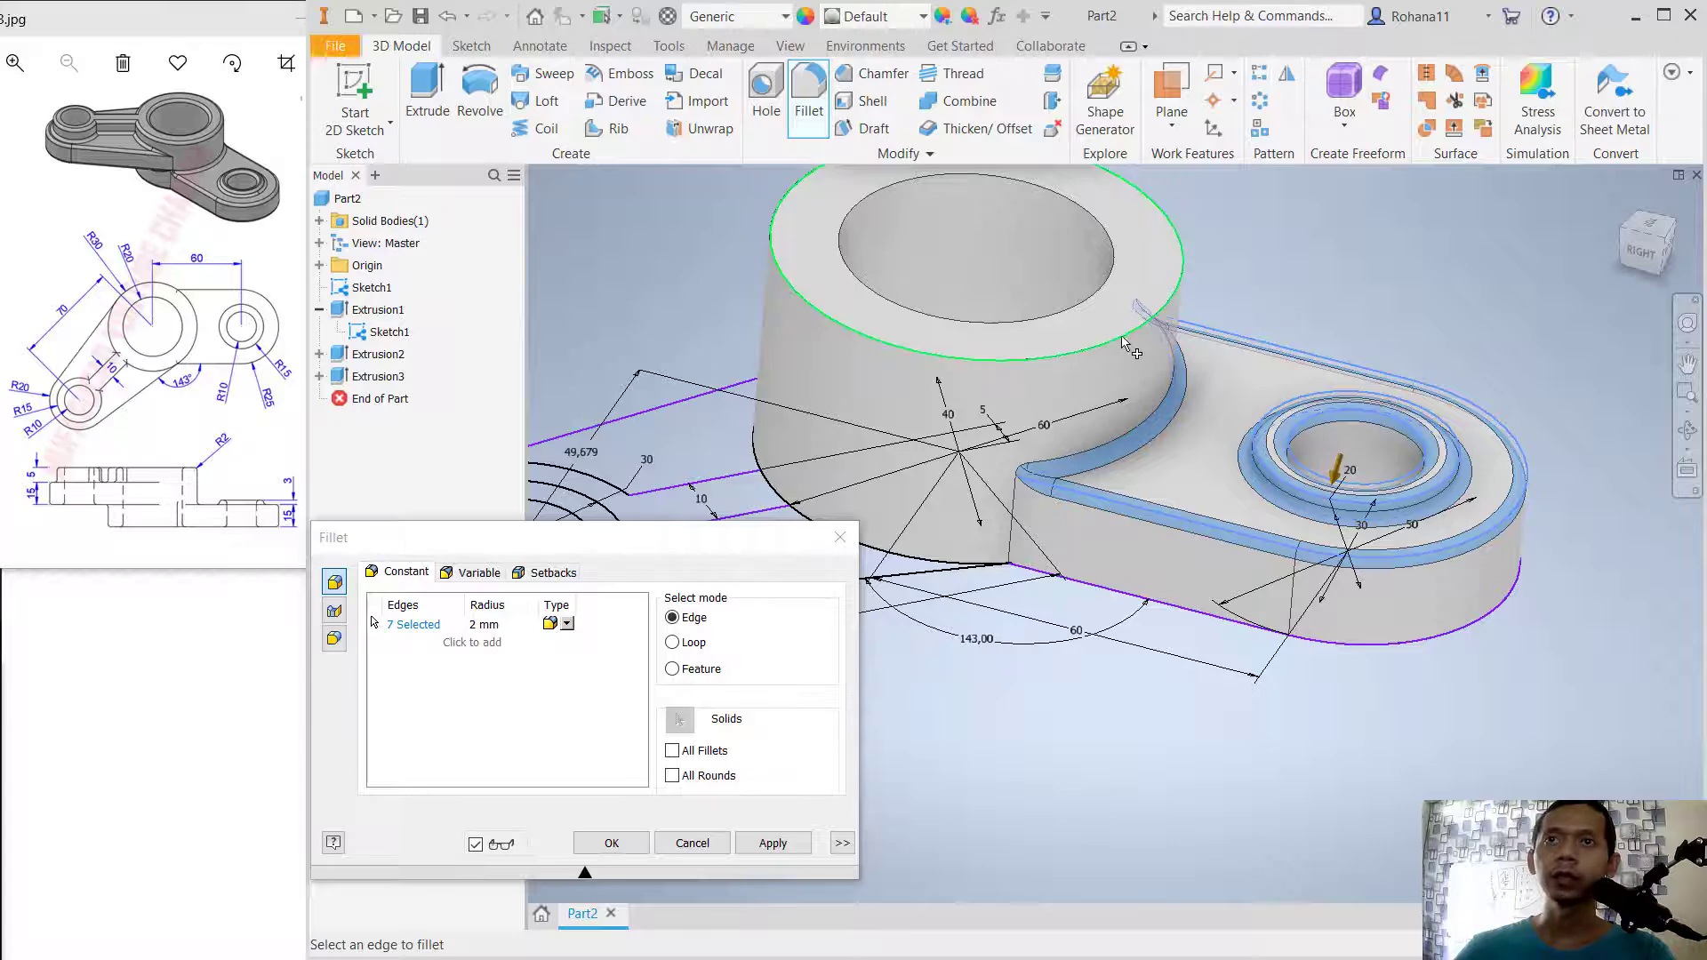
pyautogui.click(1097, 301)
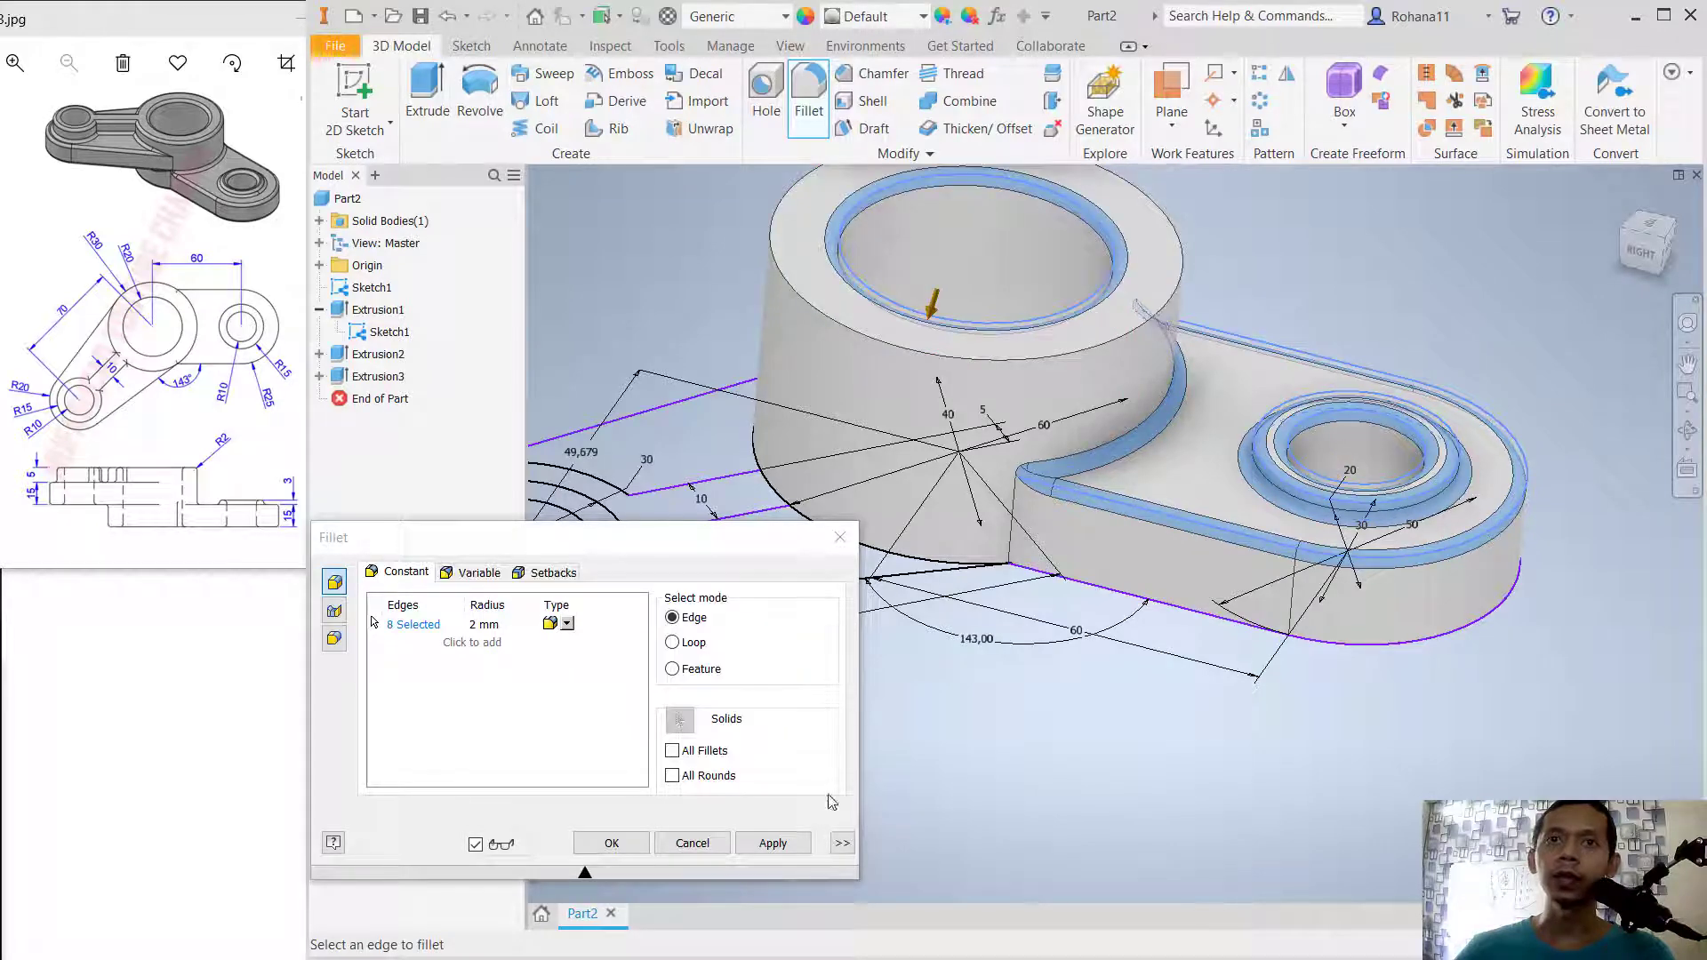
pyautogui.click(773, 843)
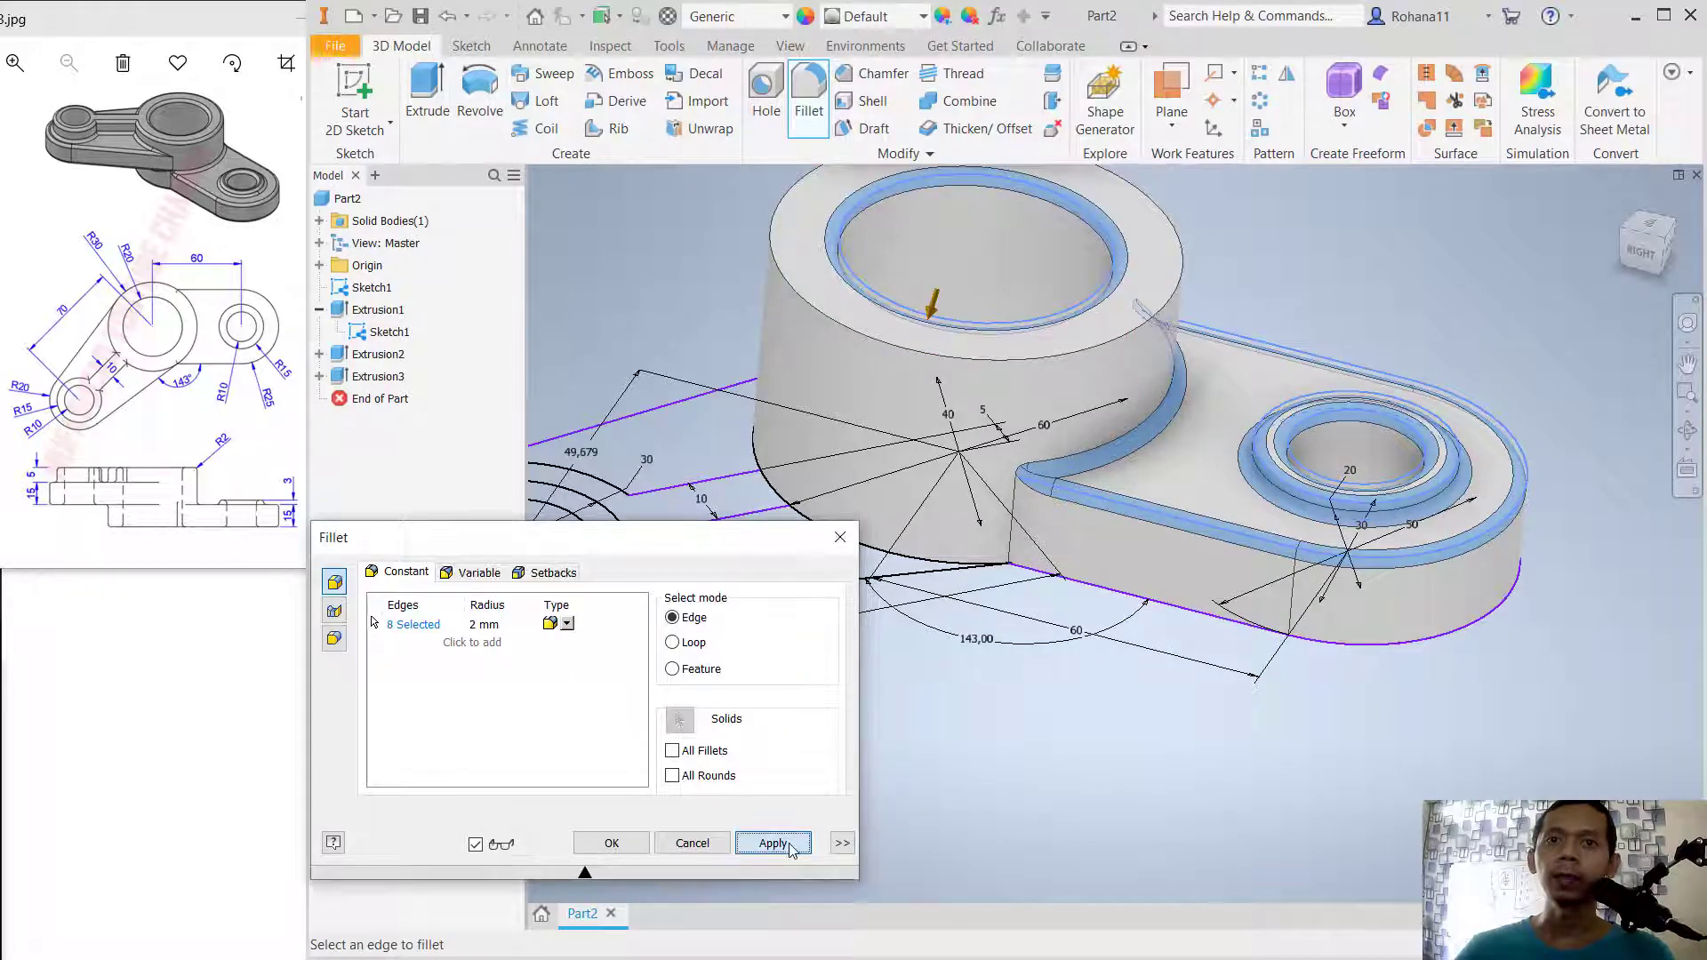
pyautogui.click(843, 545)
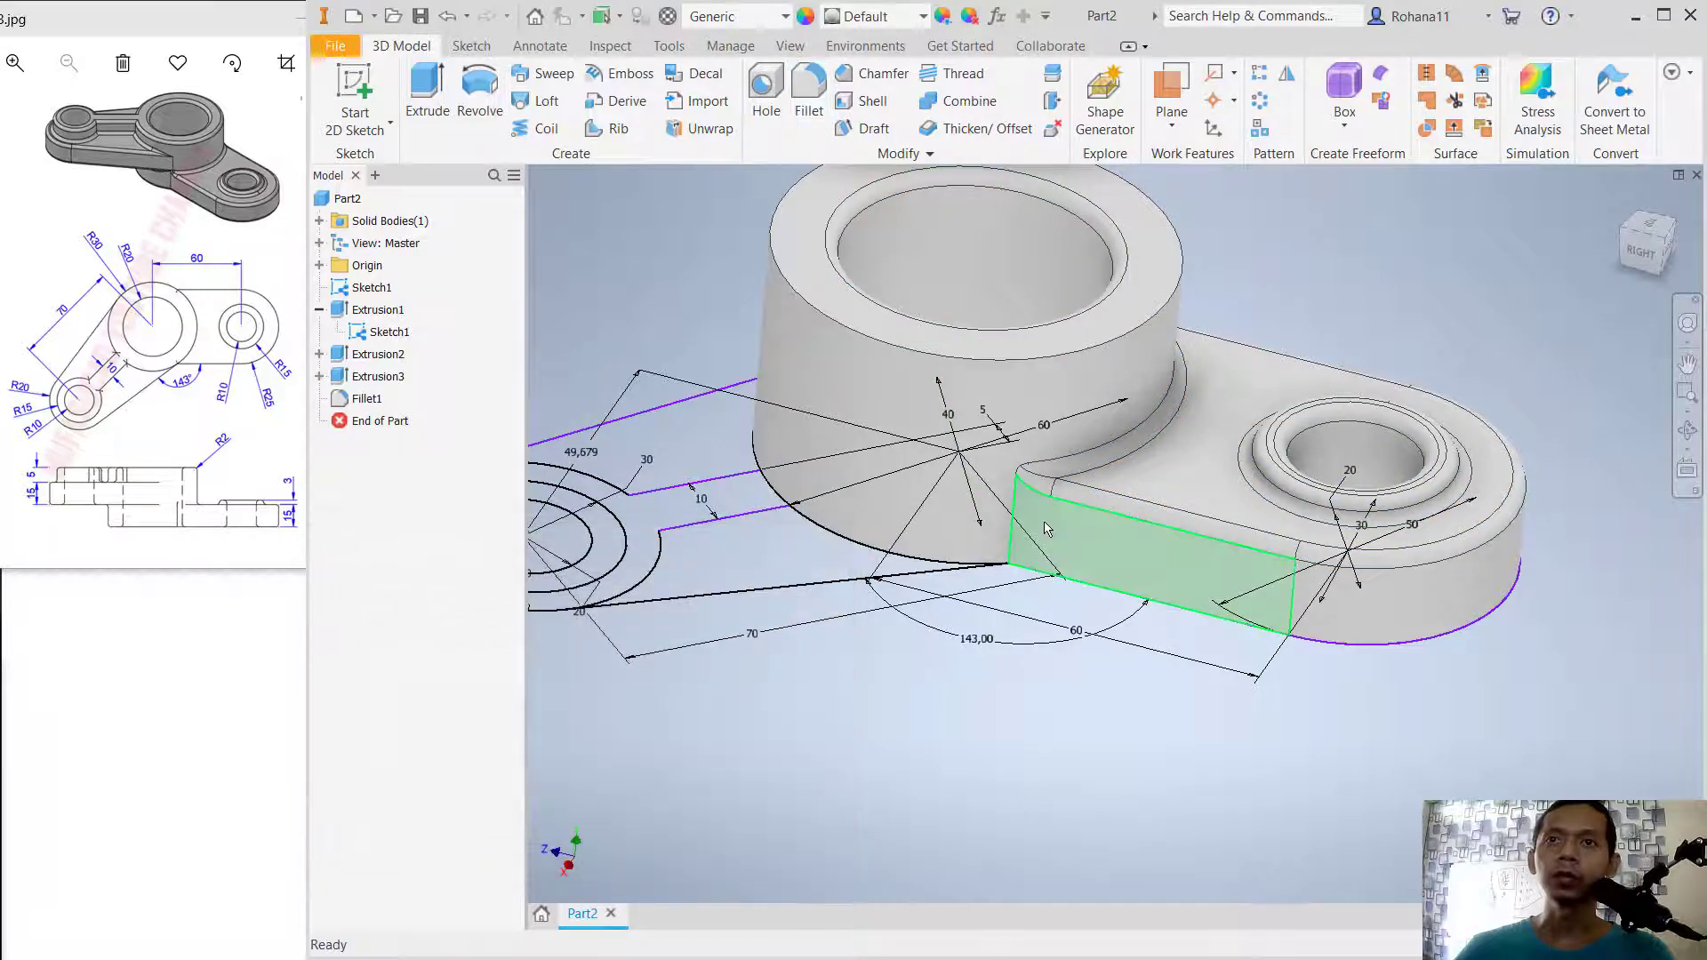
pyautogui.scroll(-3, 1040, 523)
pyautogui.moveTo(944, 585); pyautogui.dragTo(1284, 498, button='middle')
pyautogui.scroll(5, 1285, 498)
pyautogui.moveTo(1064, 483); pyautogui.dragTo(983, 585, button='middle')
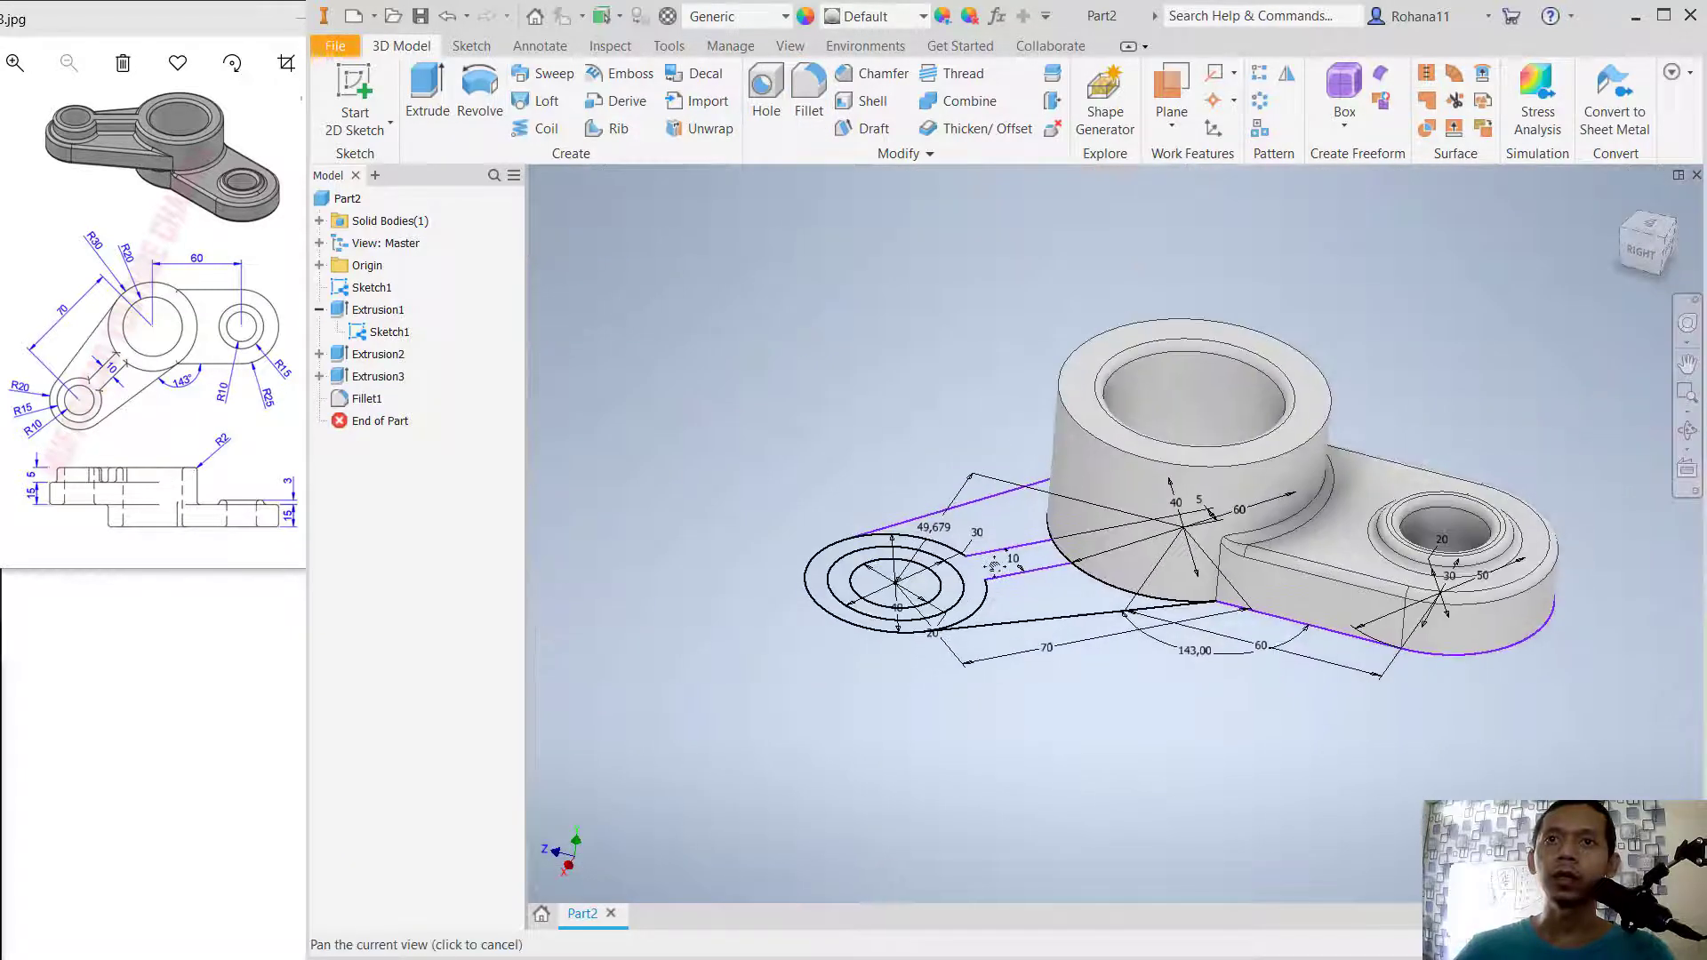
pyautogui.click(428, 94)
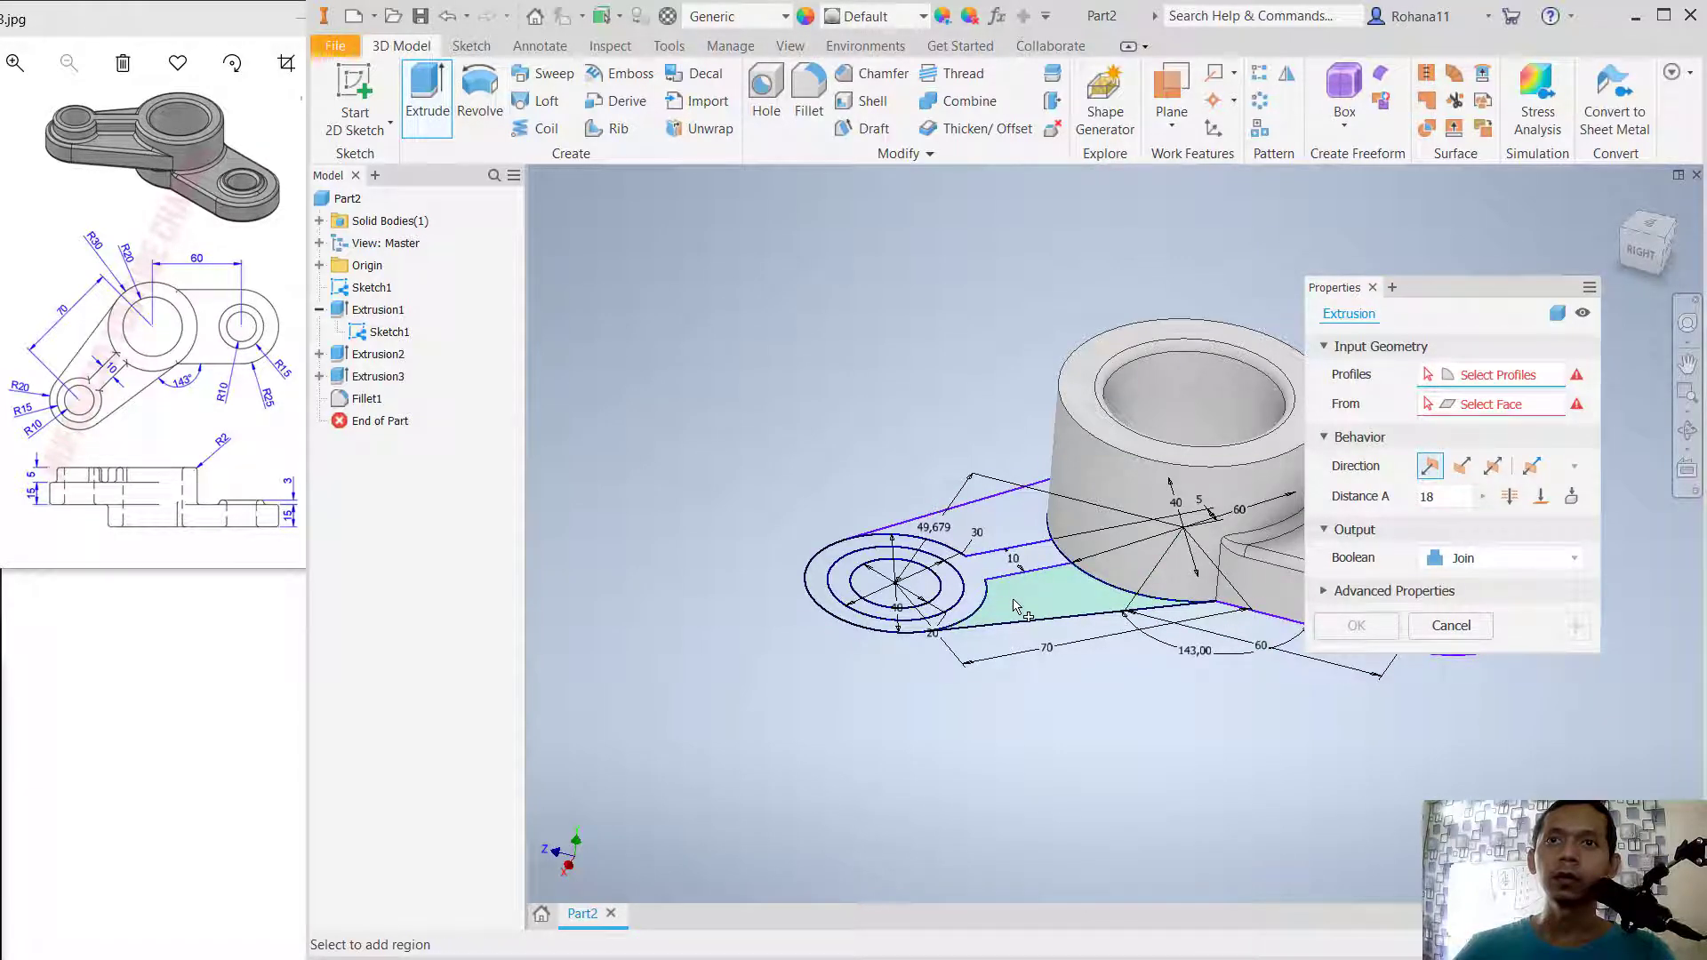
pyautogui.click(1014, 606)
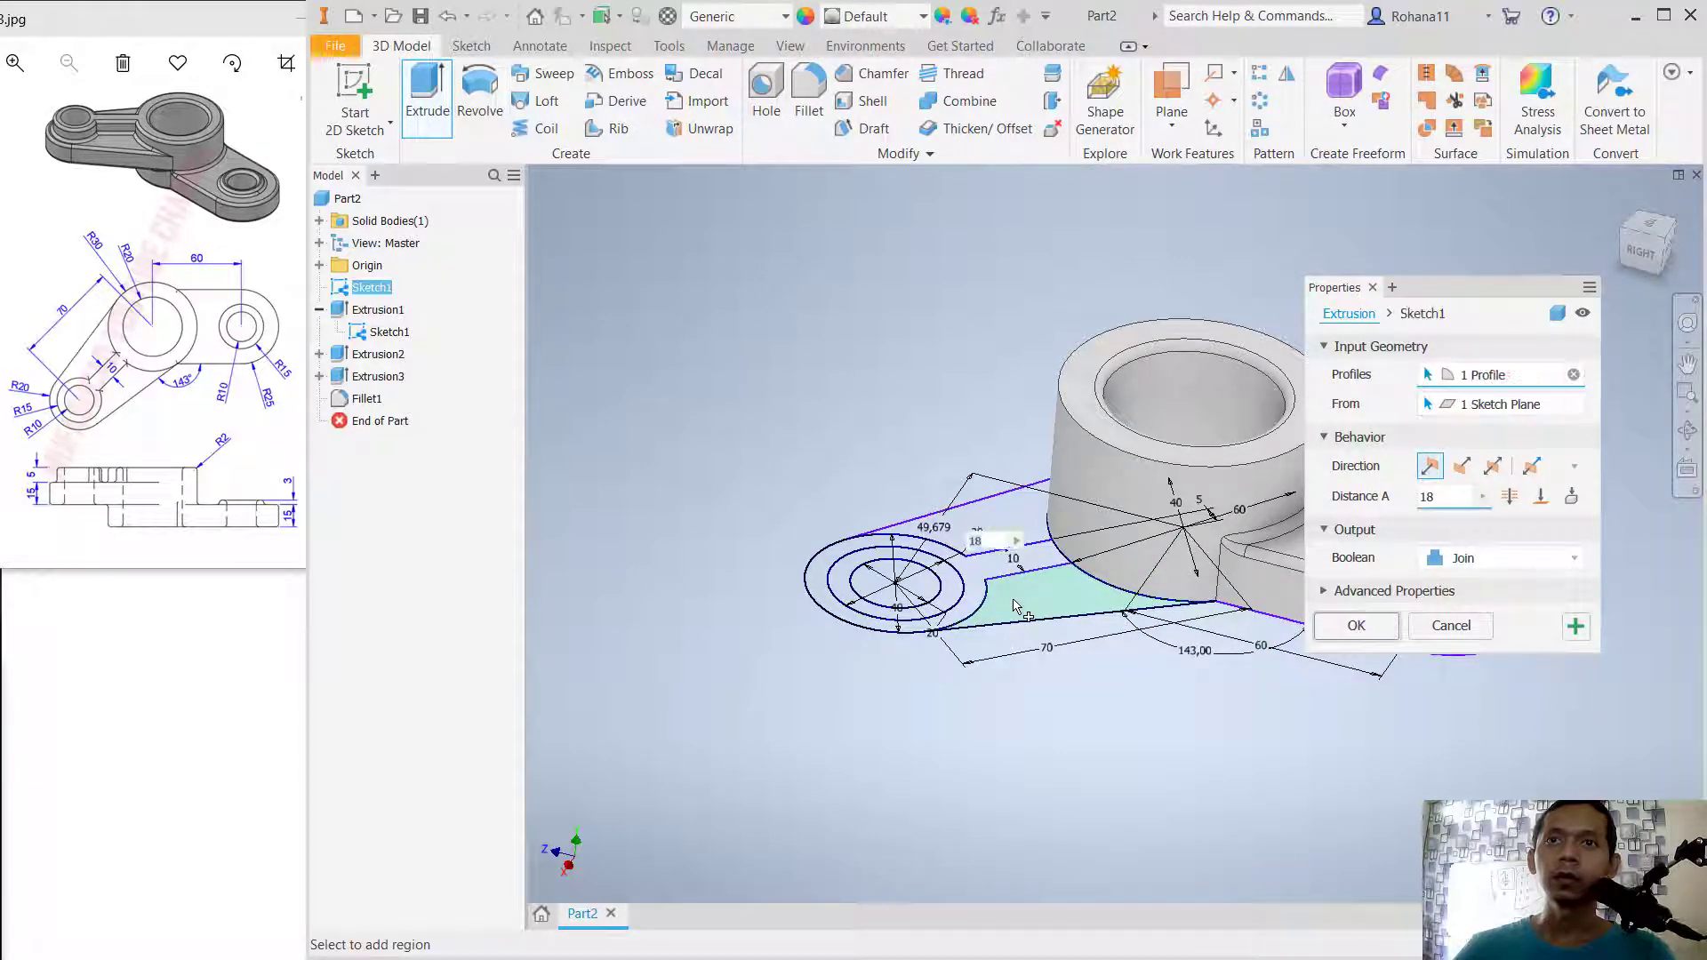
pyautogui.click(960, 538)
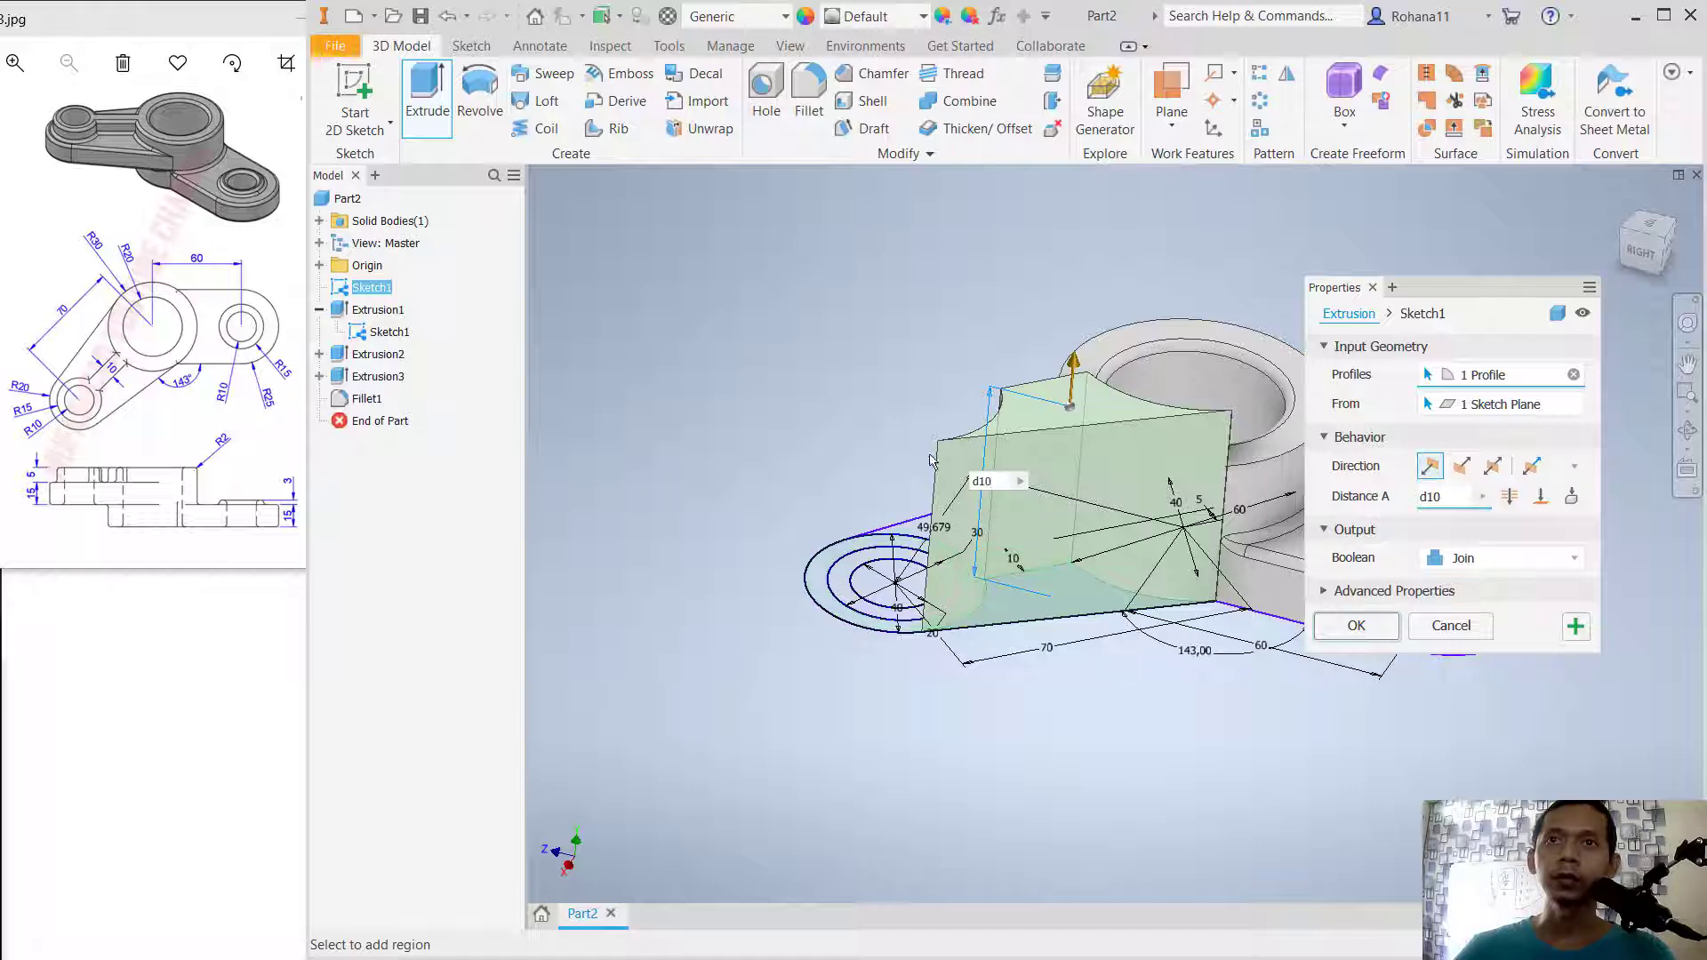
pyautogui.keyDown('shift'); pyautogui.moveTo(950, 341); pyautogui.dragTo(960, 397, button='middle'); pyautogui.keyUp('shift')
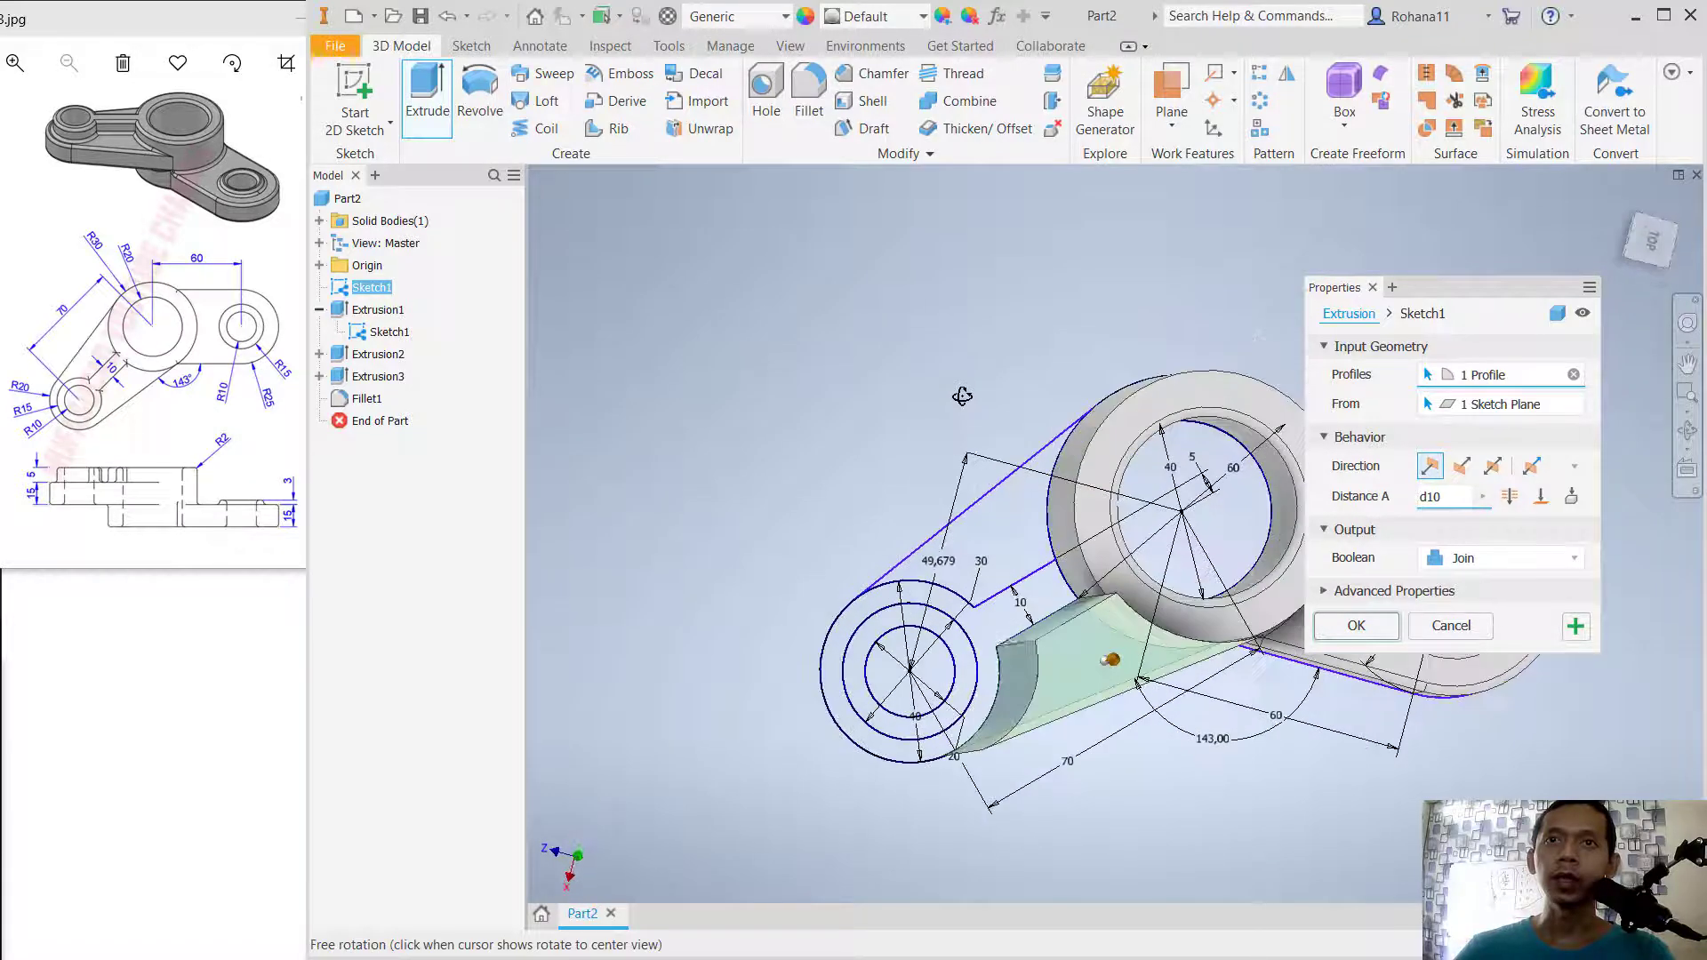
pyautogui.click(1003, 554)
pyautogui.keyDown('shift'); pyautogui.moveTo(965, 393); pyautogui.dragTo(951, 377, button='middle'); pyautogui.keyUp('shift')
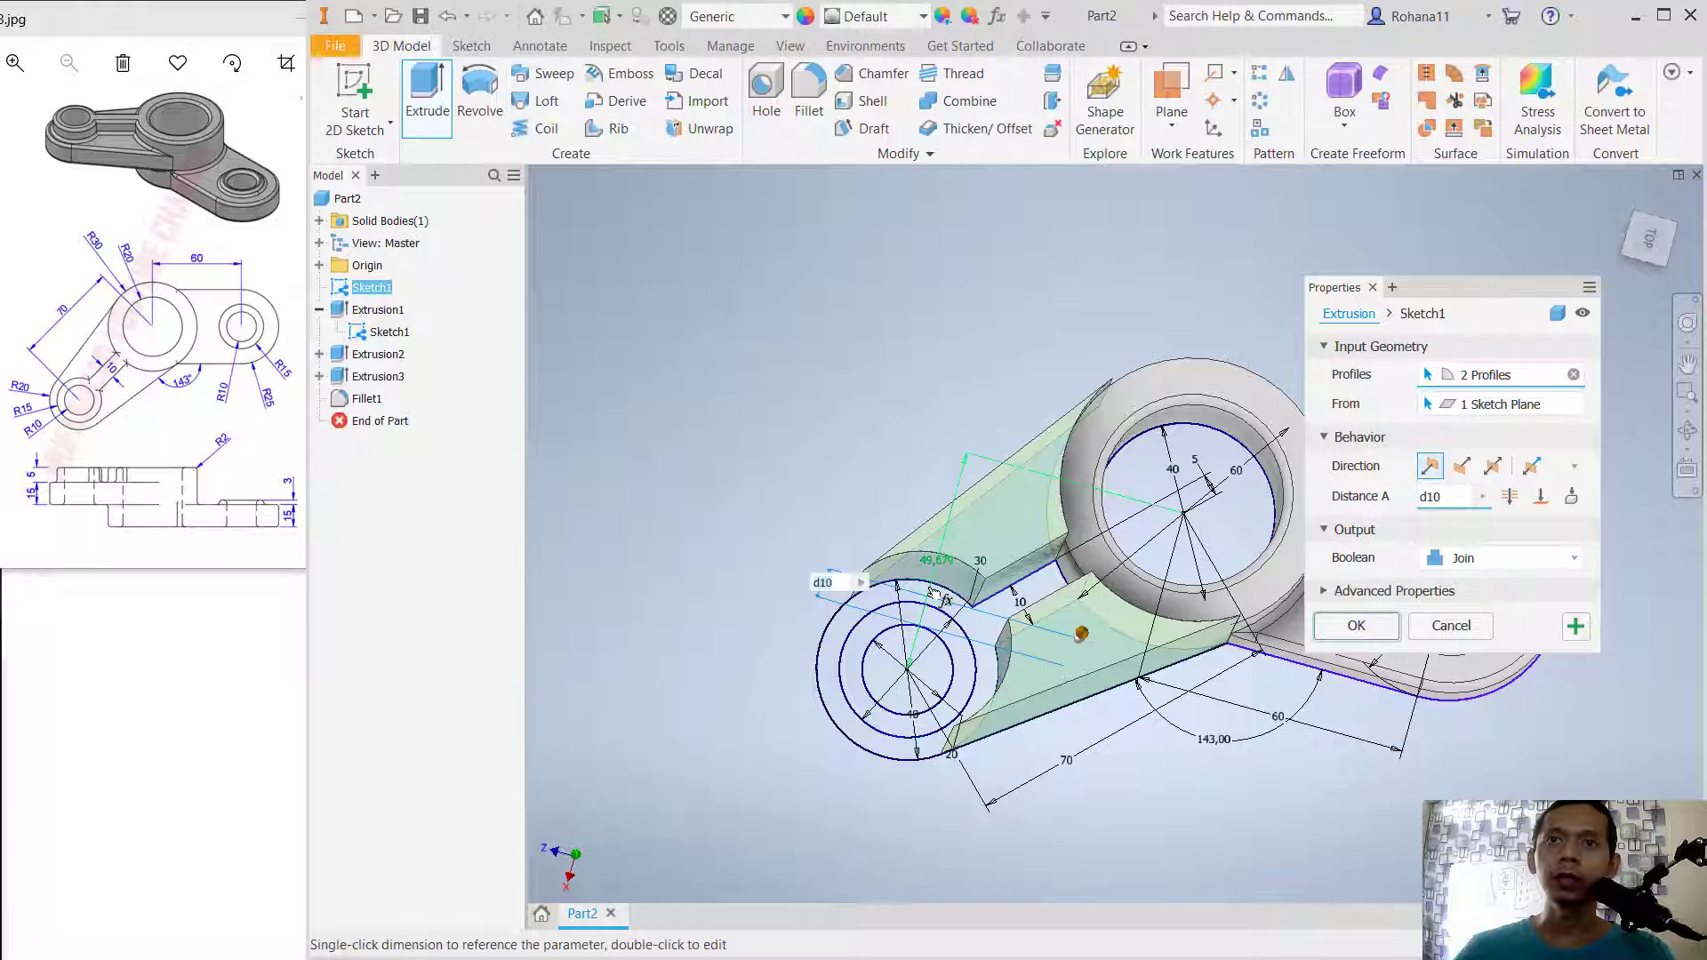
pyautogui.click(1467, 631)
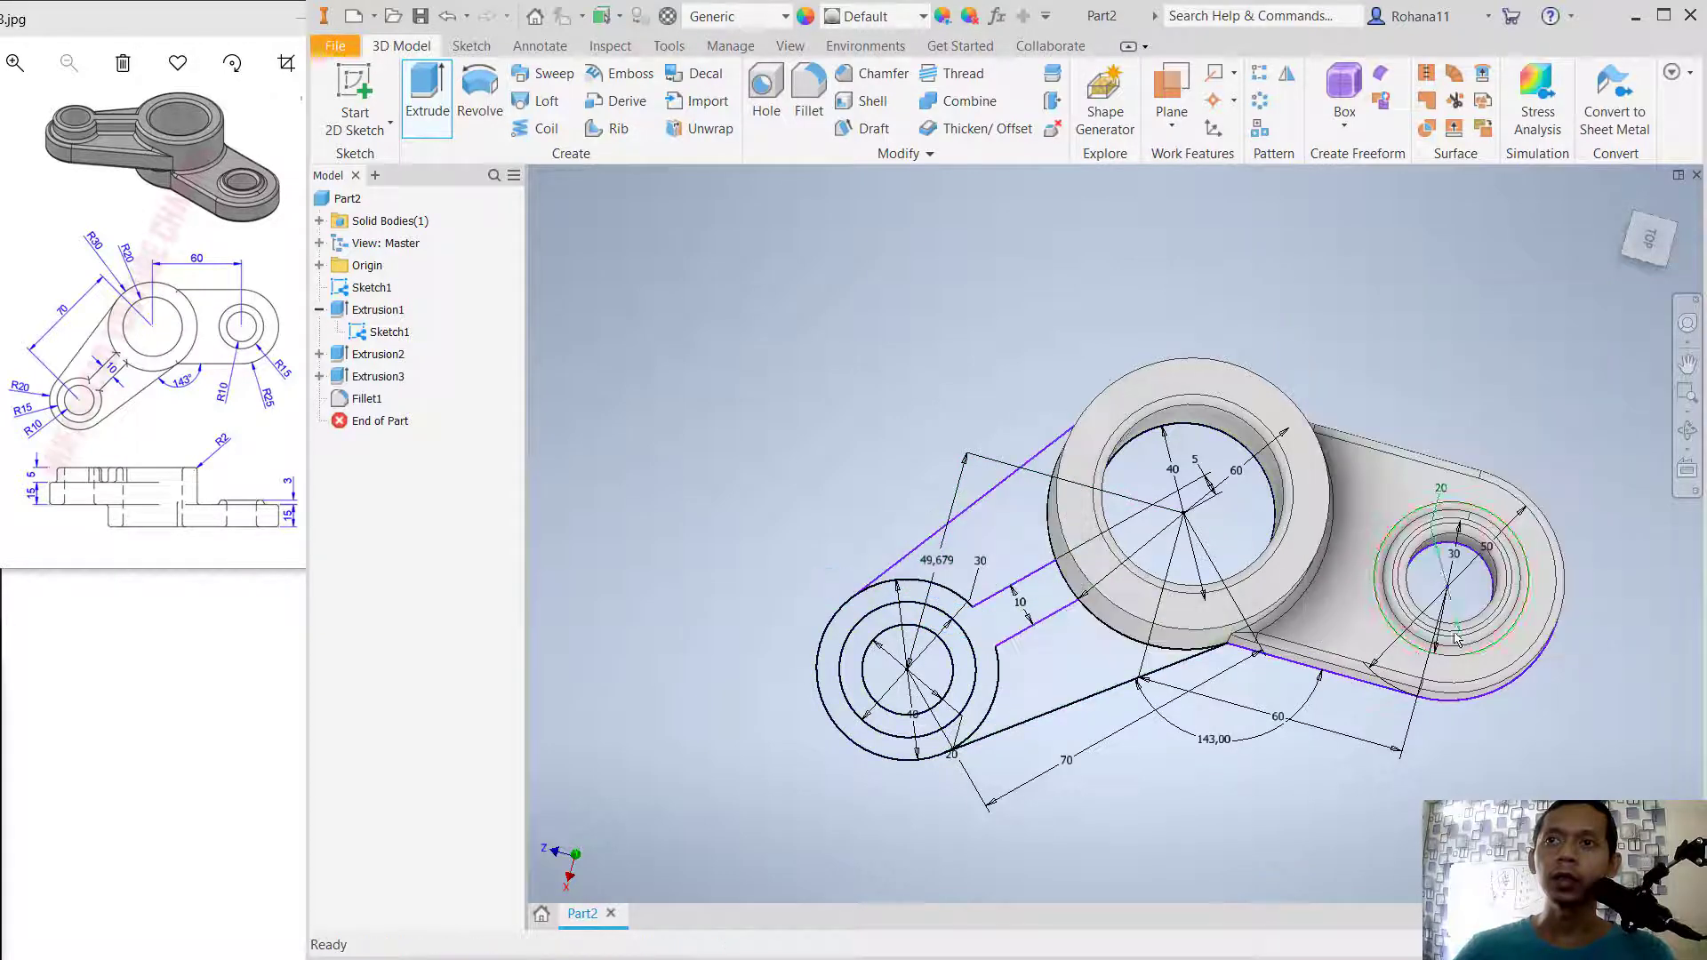
# Step: Open the central ring extrusion's sketch for editing at the left arm's circles and slot
pyautogui.moveTo(1016, 614); pyautogui.dragTo(999, 578, button='middle')
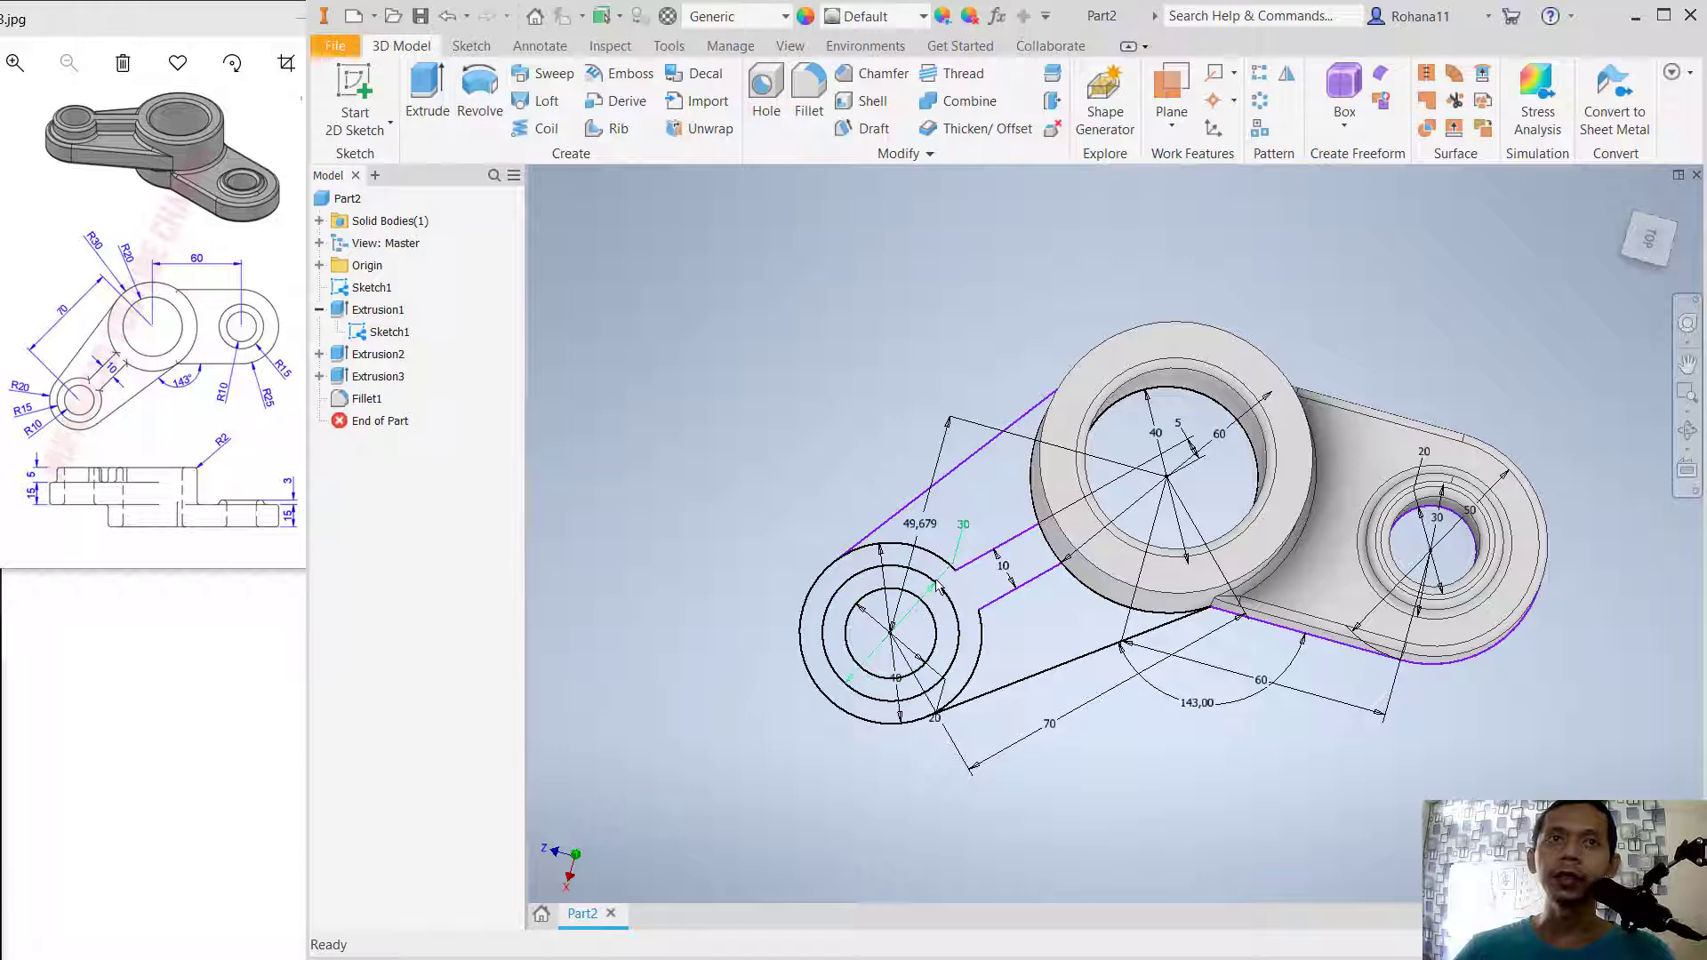
pyautogui.rightClick(374, 334)
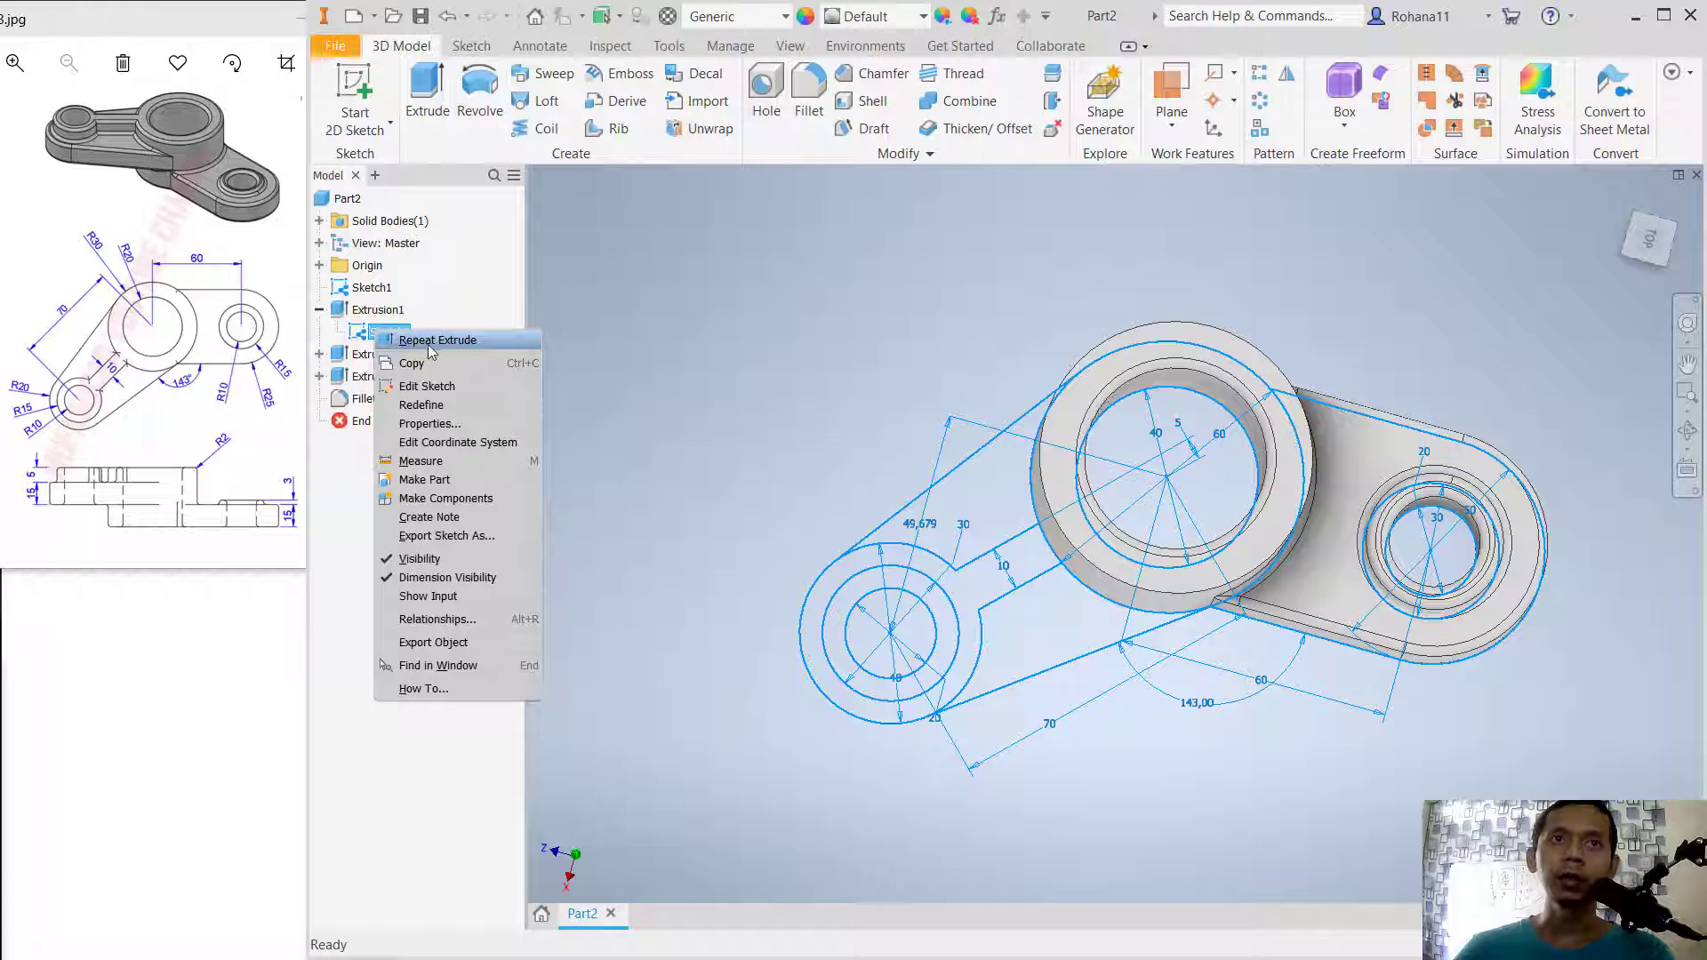
pyautogui.click(439, 393)
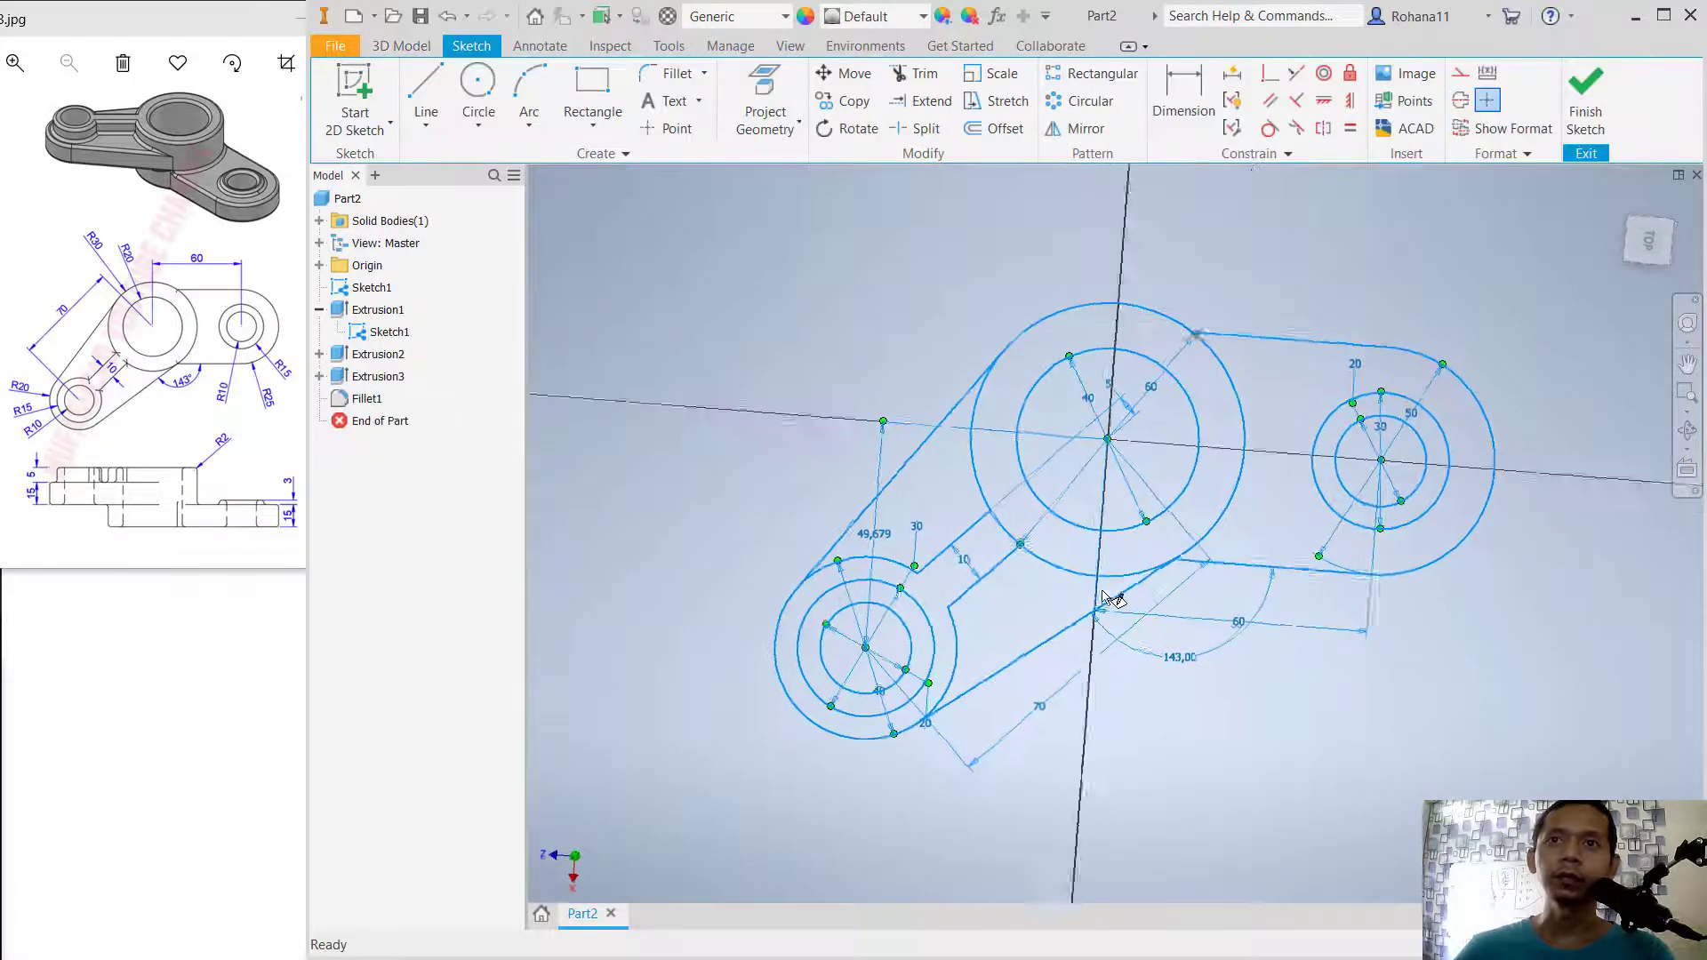
pyautogui.scroll(5, 893, 636)
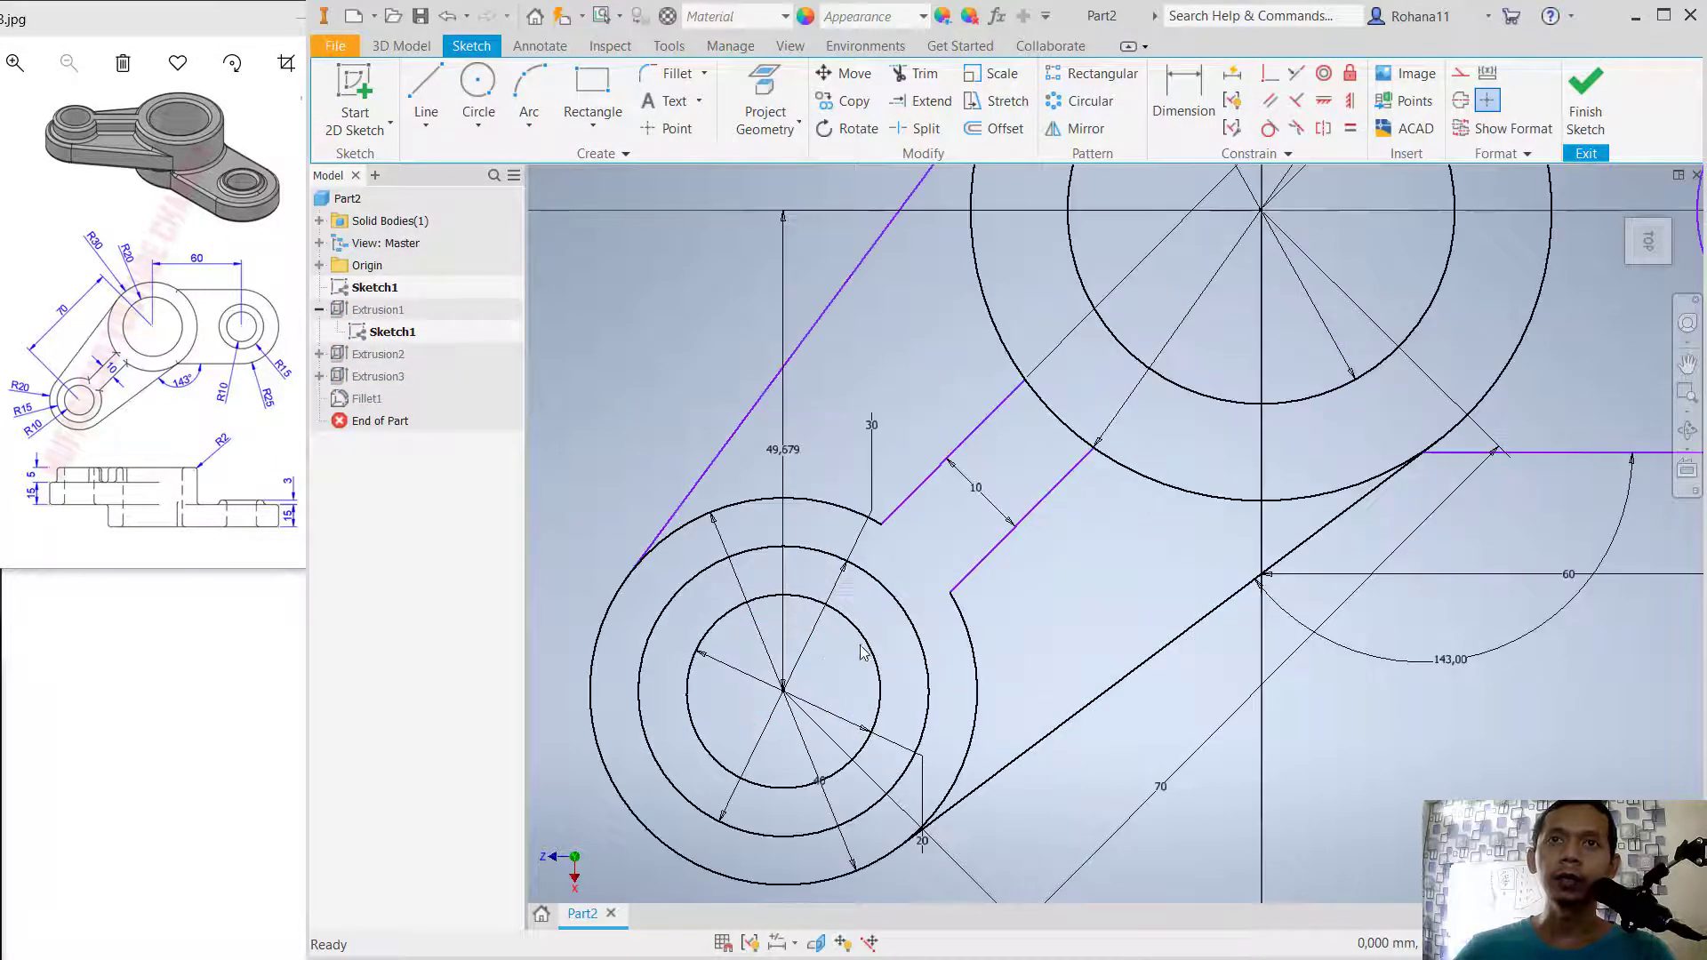
# Step: Extend both parallel lines of the left arm's 10 mm slot to meet its 30 mm circle
pyautogui.click(925, 101)
pyautogui.click(960, 587)
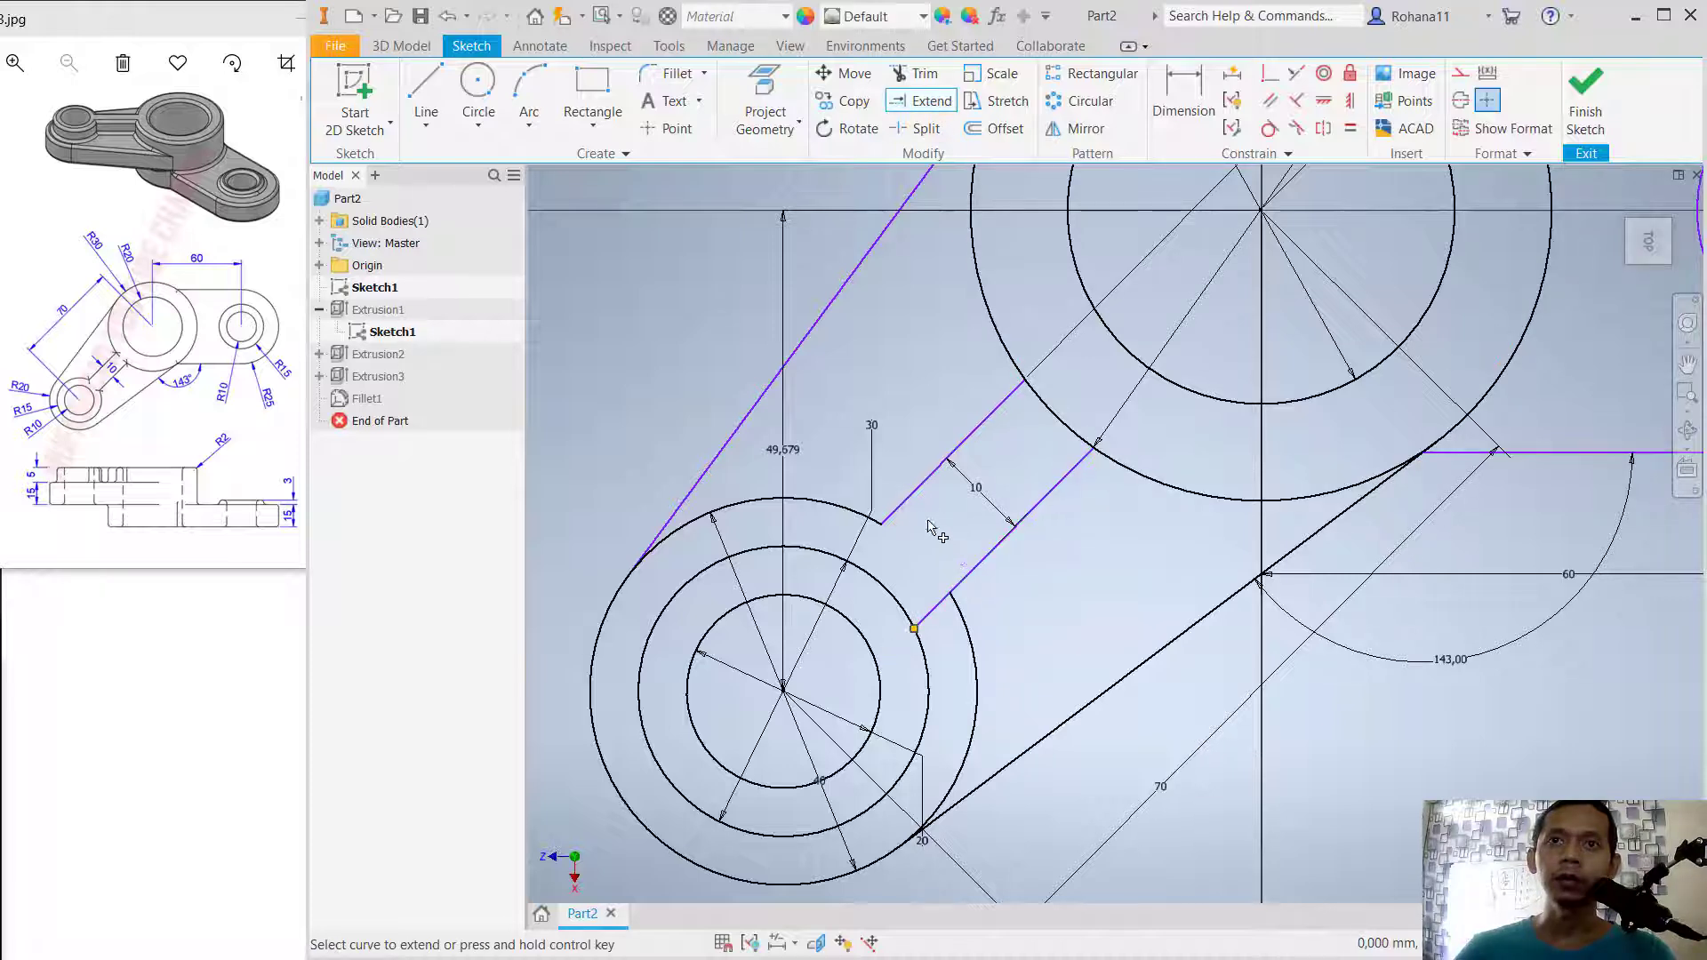
pyautogui.click(899, 514)
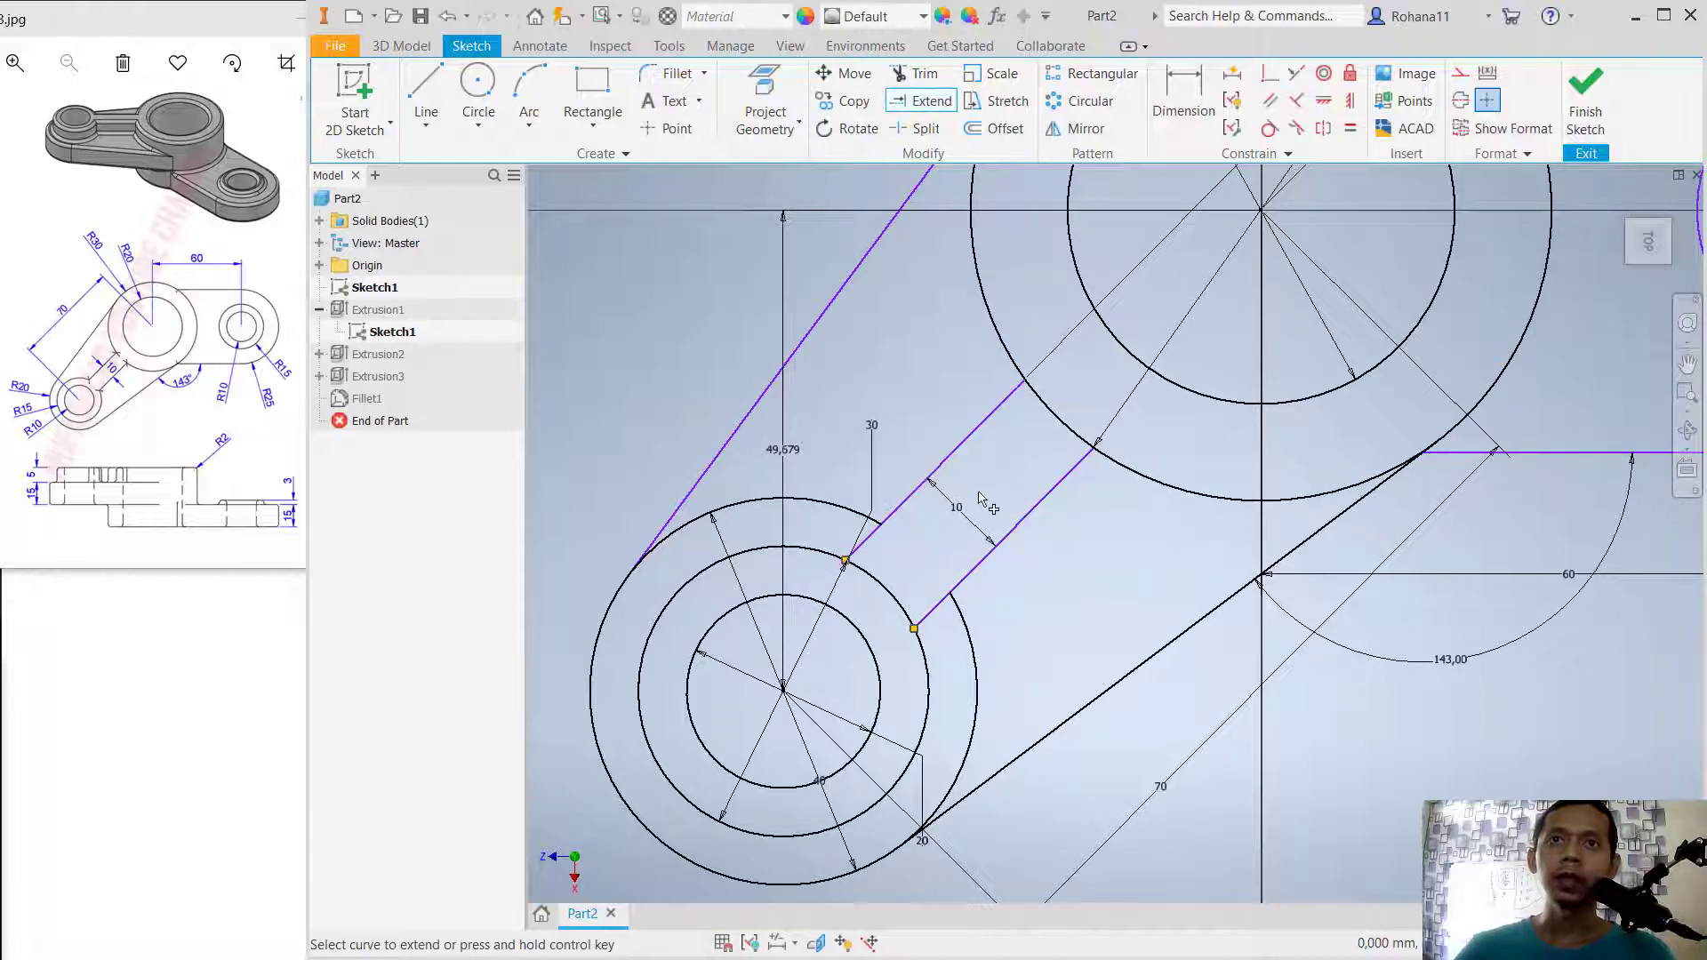
# Step: Trim the left arm's 40 mm circle where it lies inside the arm outline, and finish the sketch
pyautogui.click(913, 75)
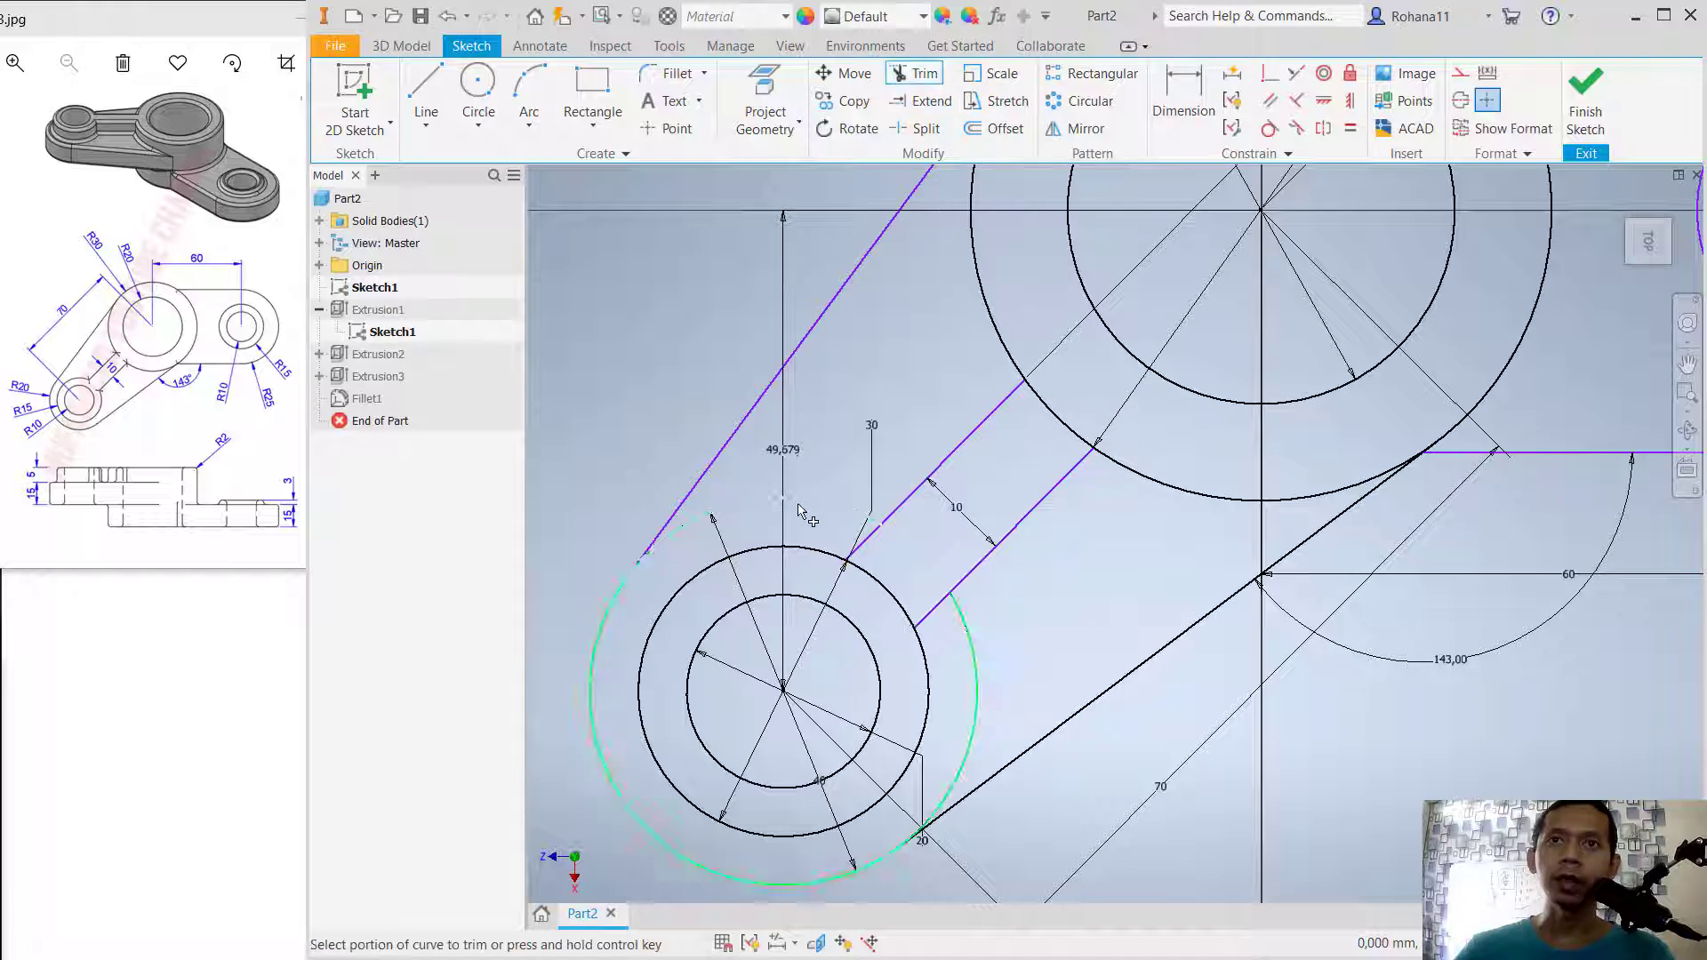
pyautogui.click(798, 505)
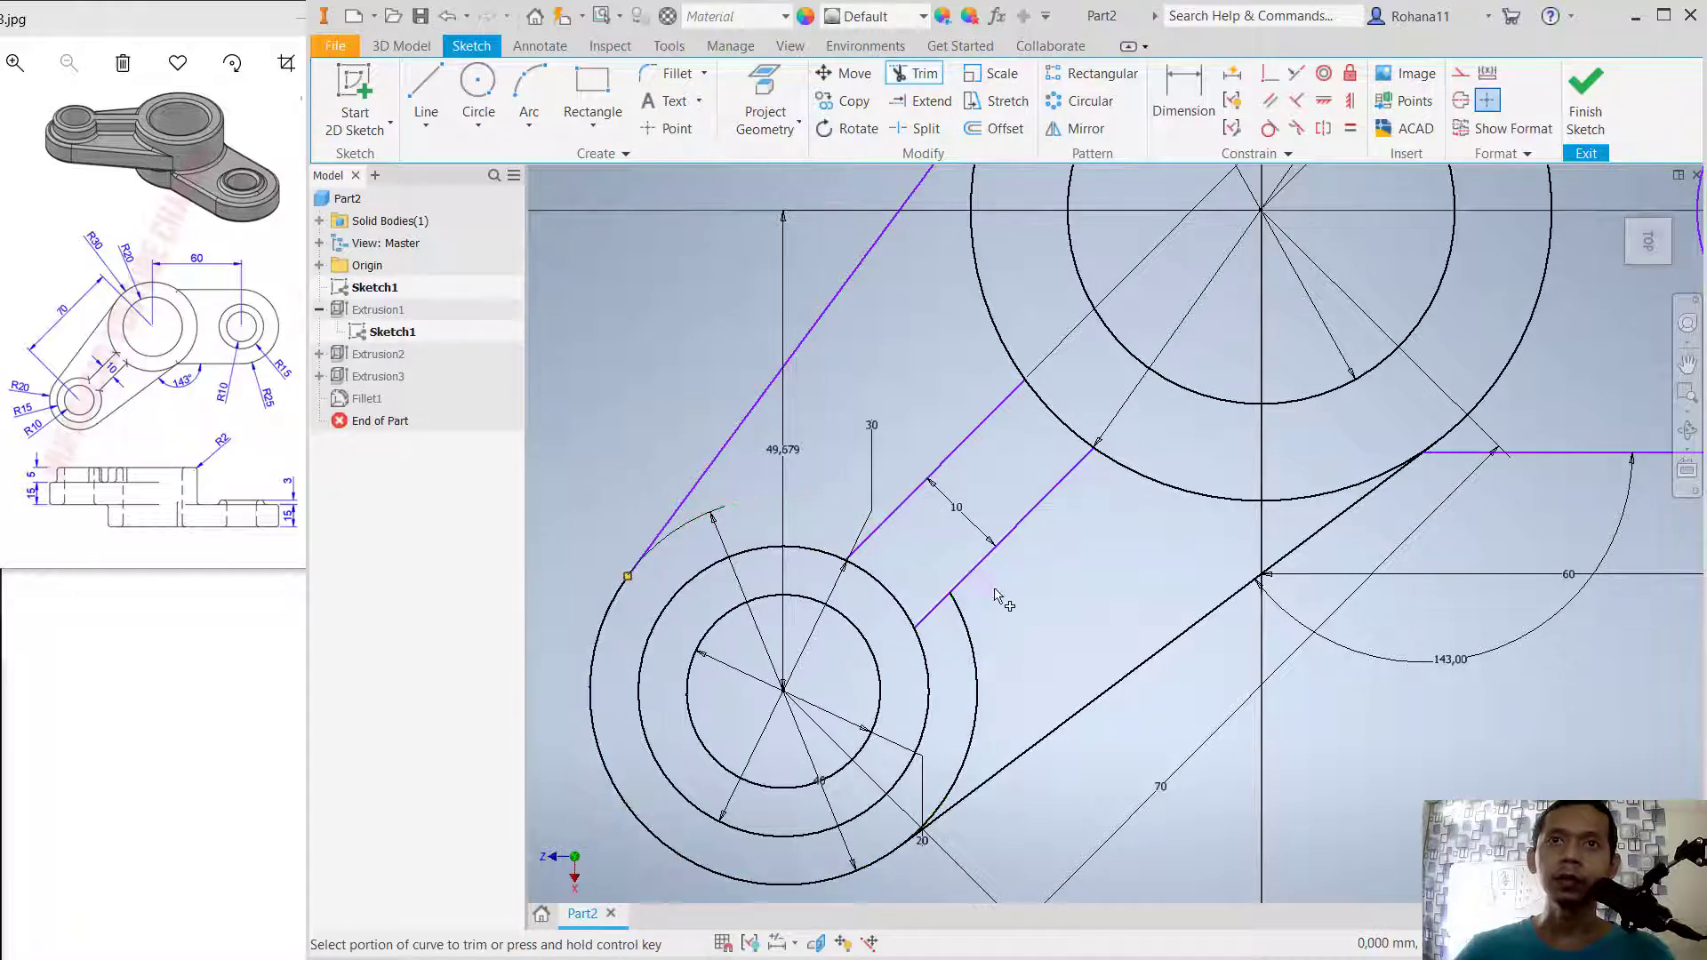
pyautogui.click(973, 633)
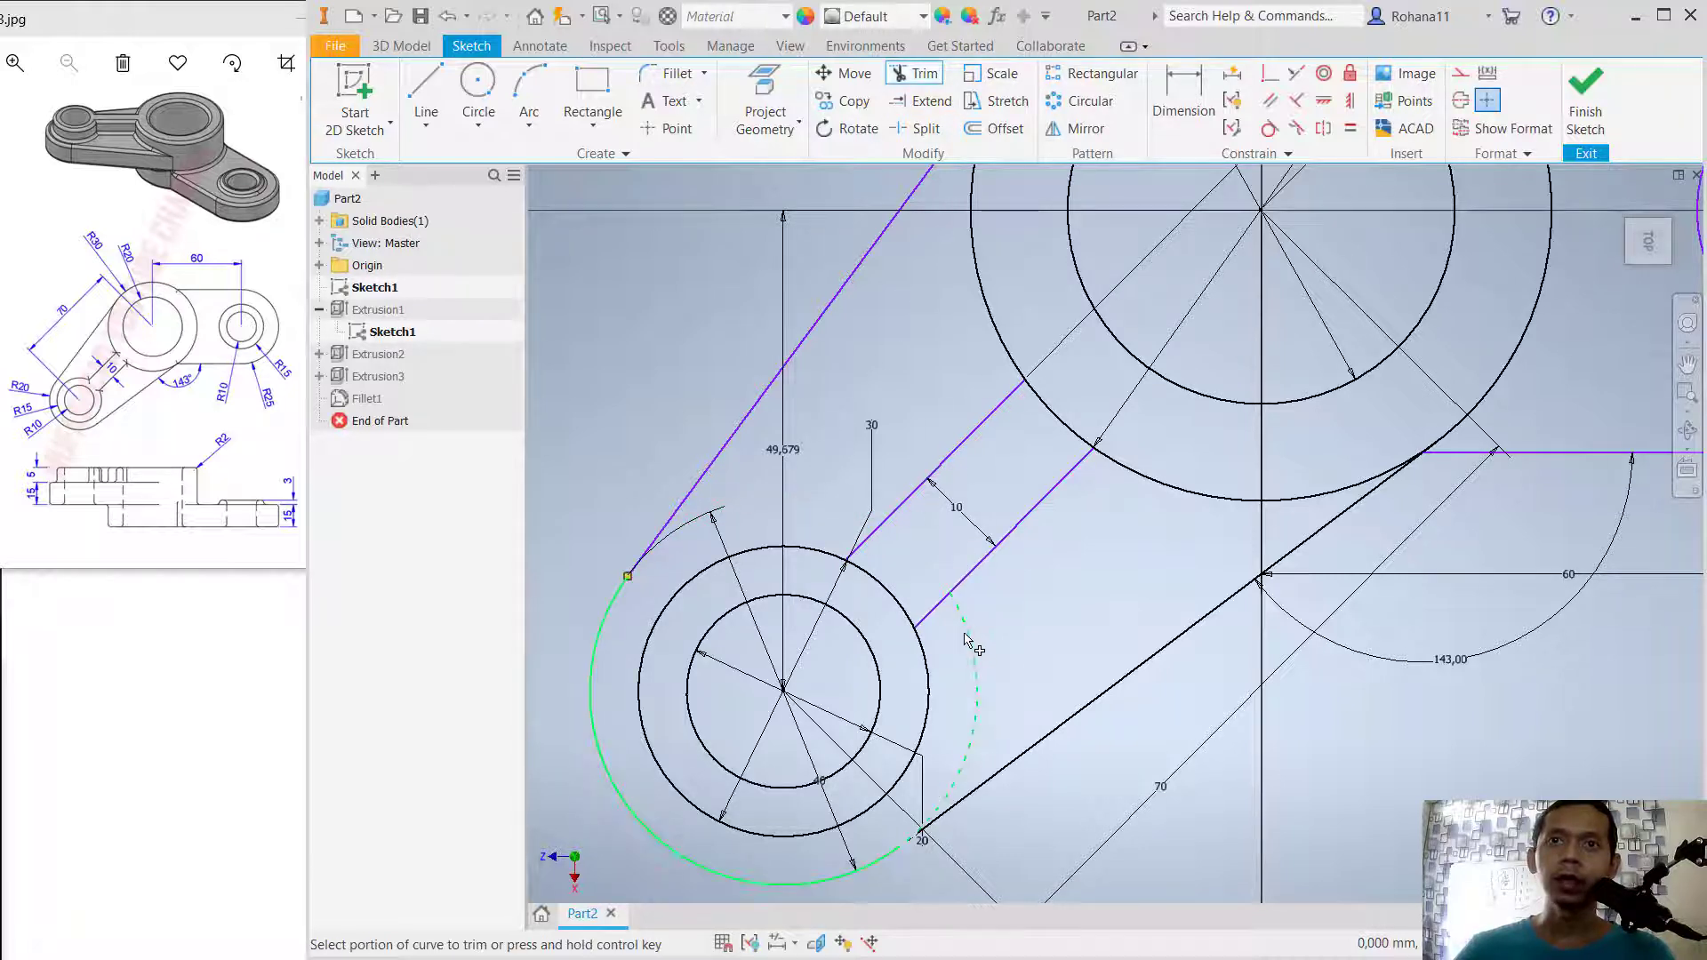
pyautogui.click(879, 588)
pyautogui.click(1587, 98)
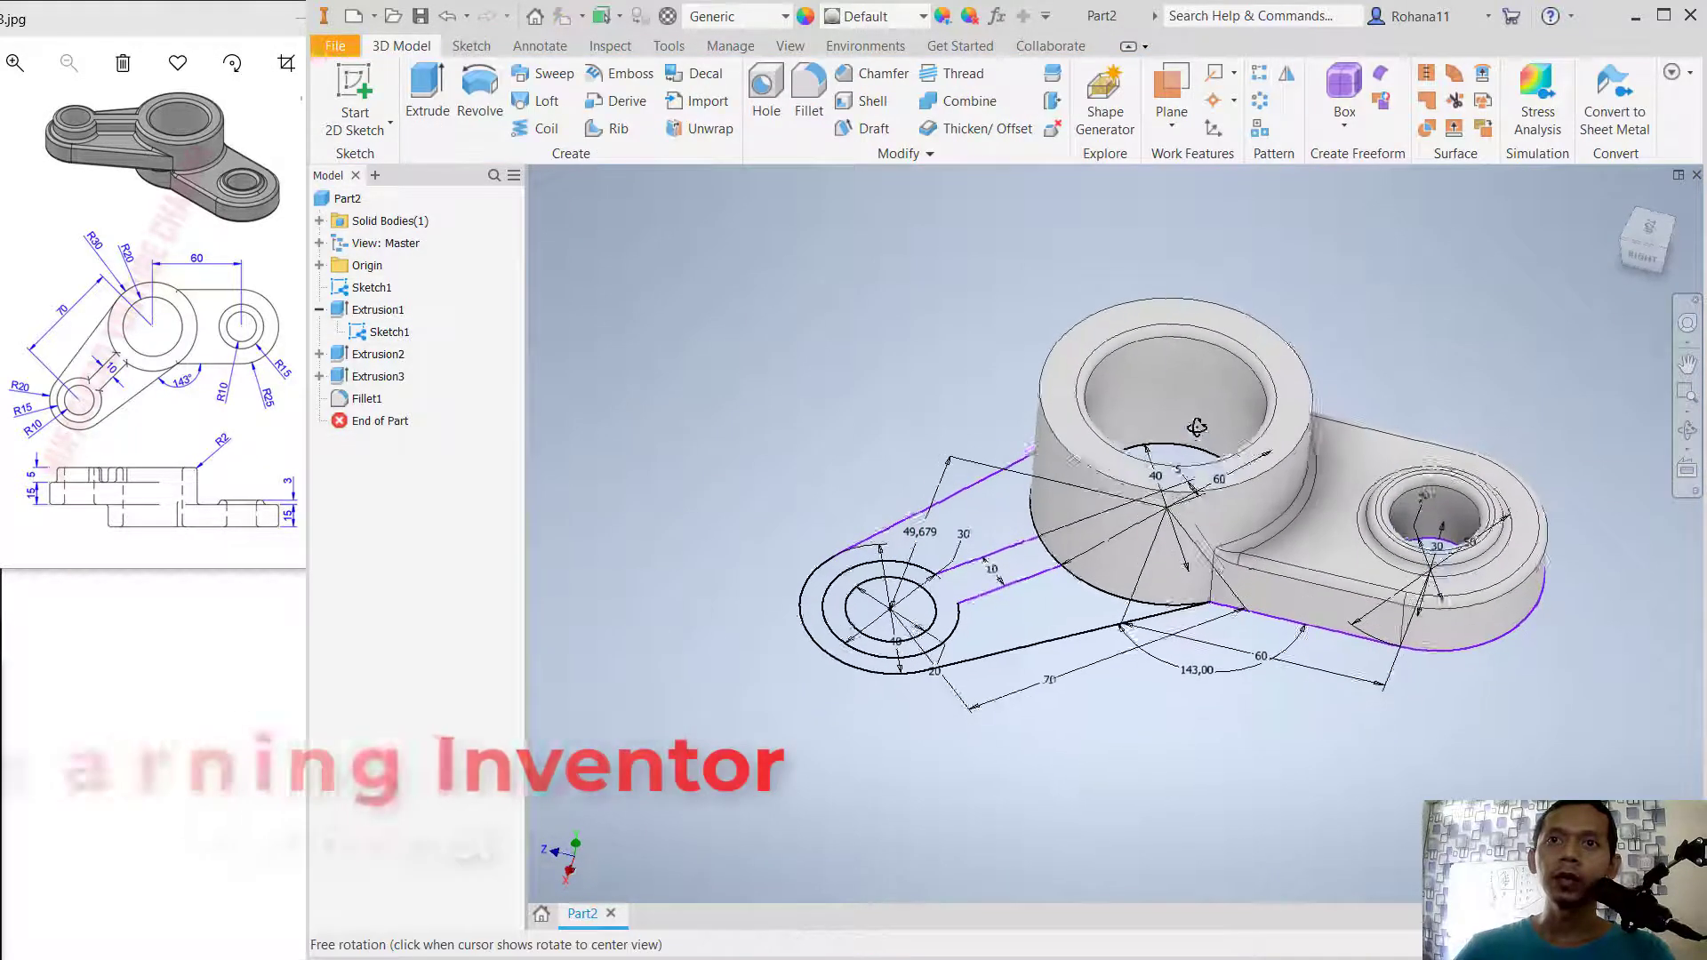
# Step: Extrude the left arm's profile around the 30 mm circle and slot by 15 mm as a new solid
pyautogui.click(435, 98)
pyautogui.click(986, 522)
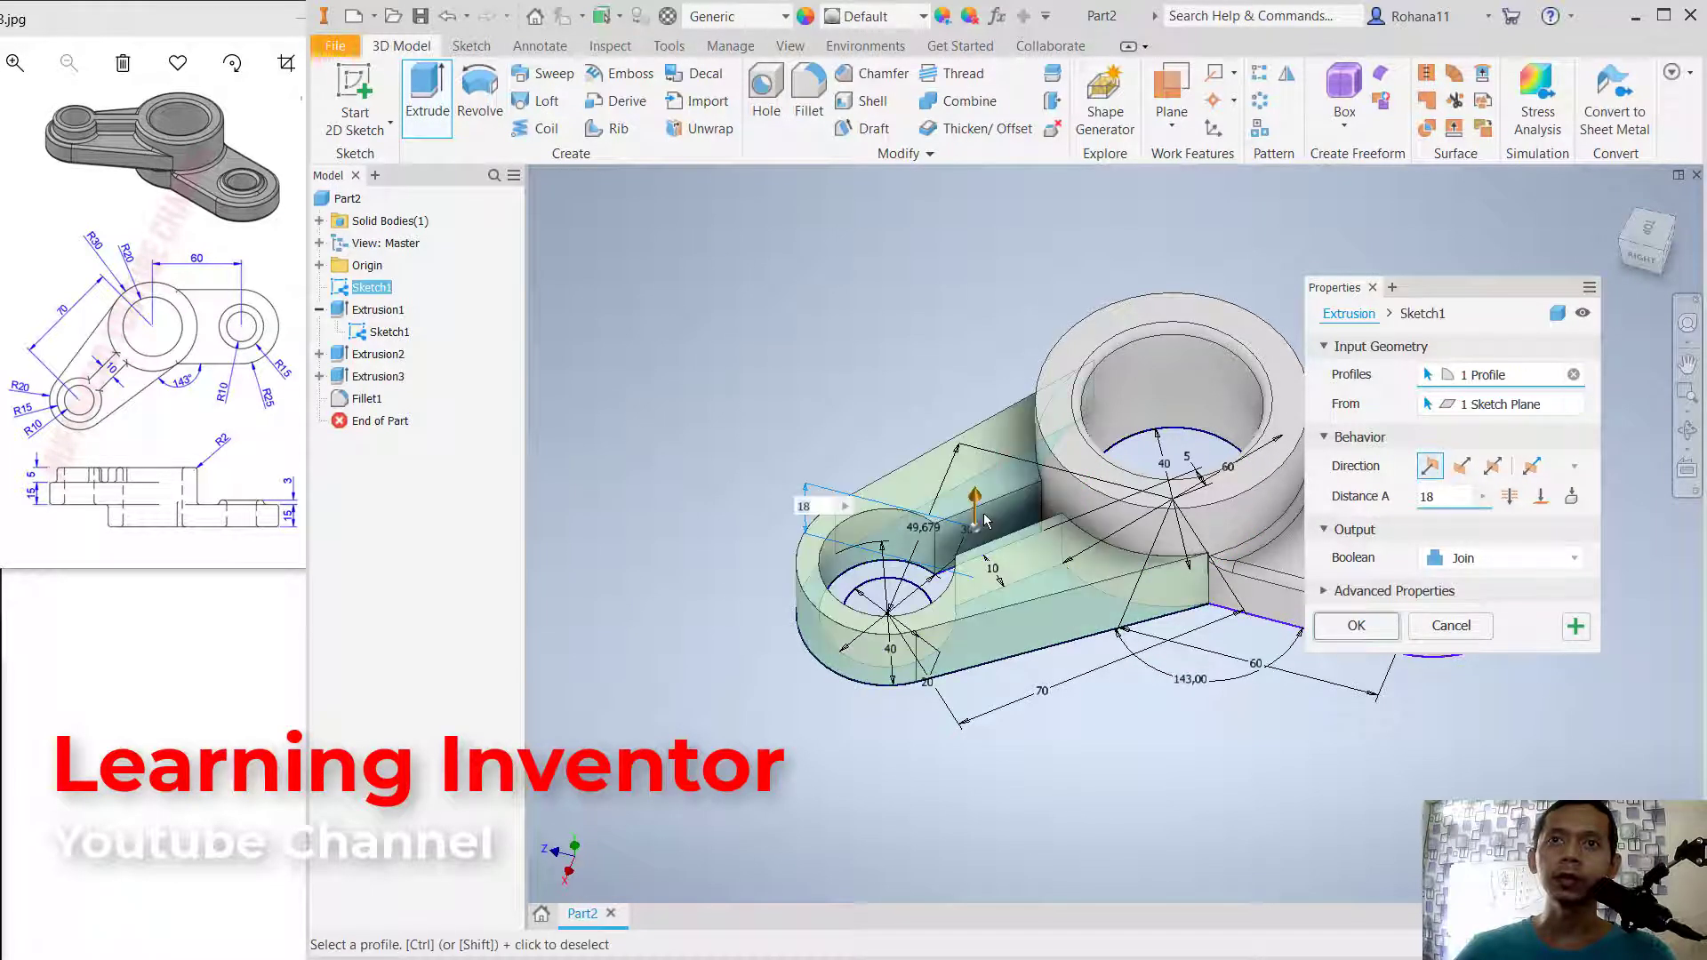
pyautogui.rightClick(1494, 566)
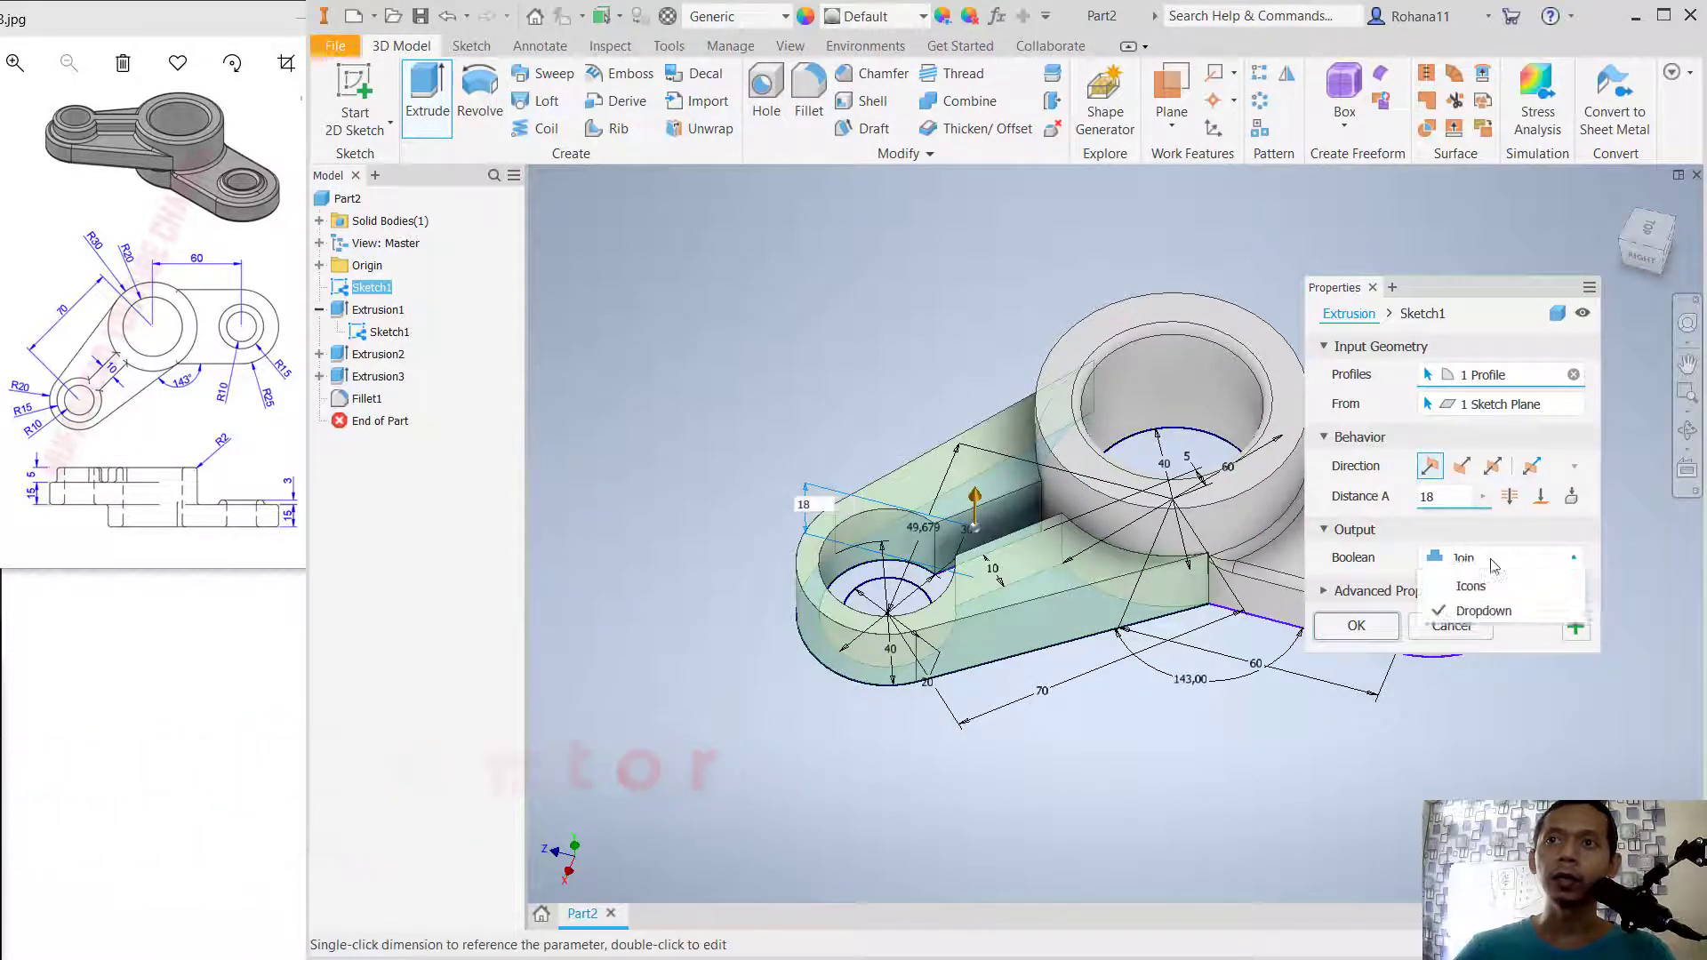
pyautogui.click(1481, 659)
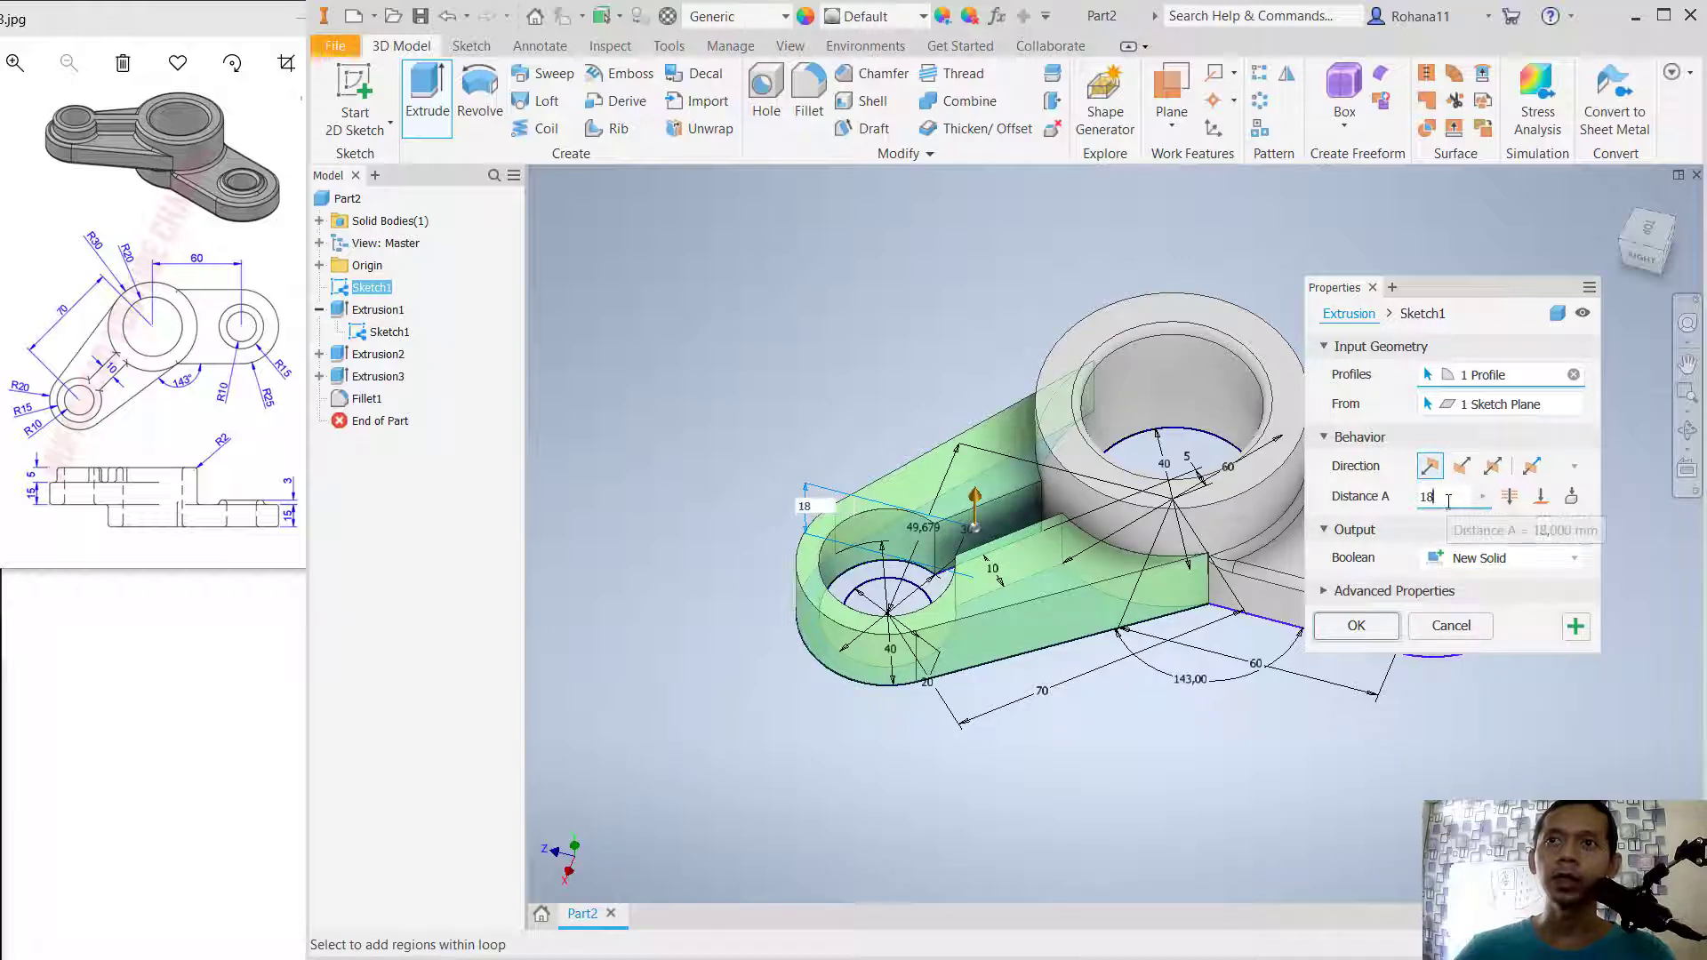
pyautogui.write('15')
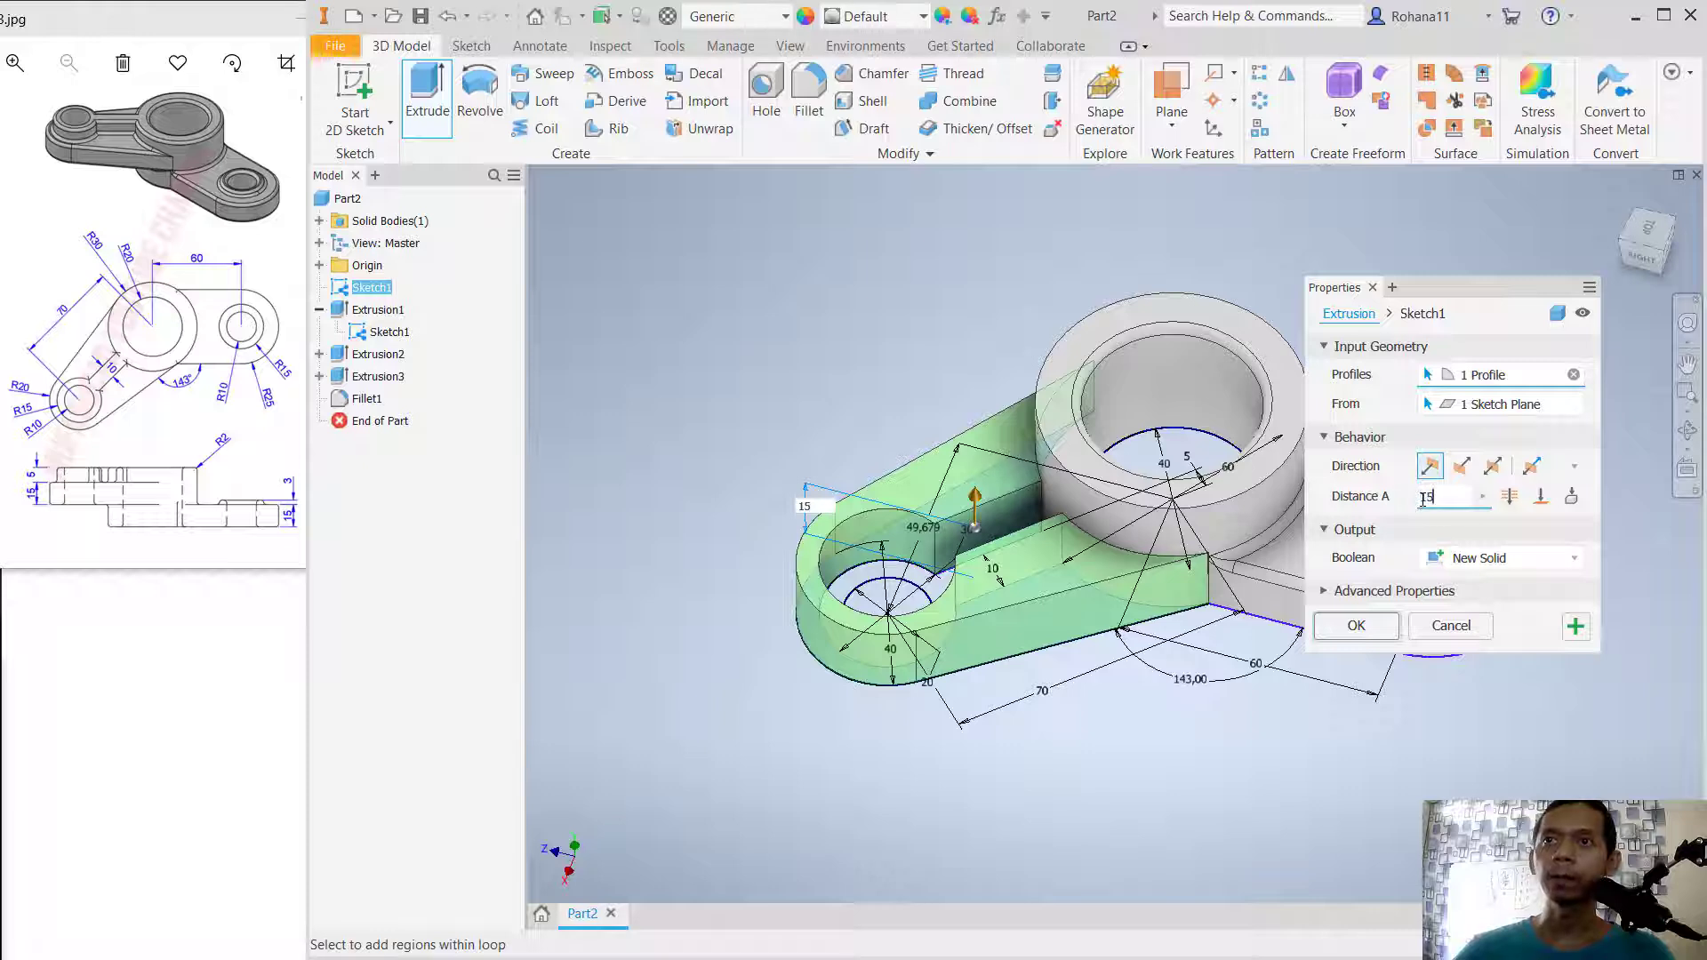
pyautogui.click(1376, 633)
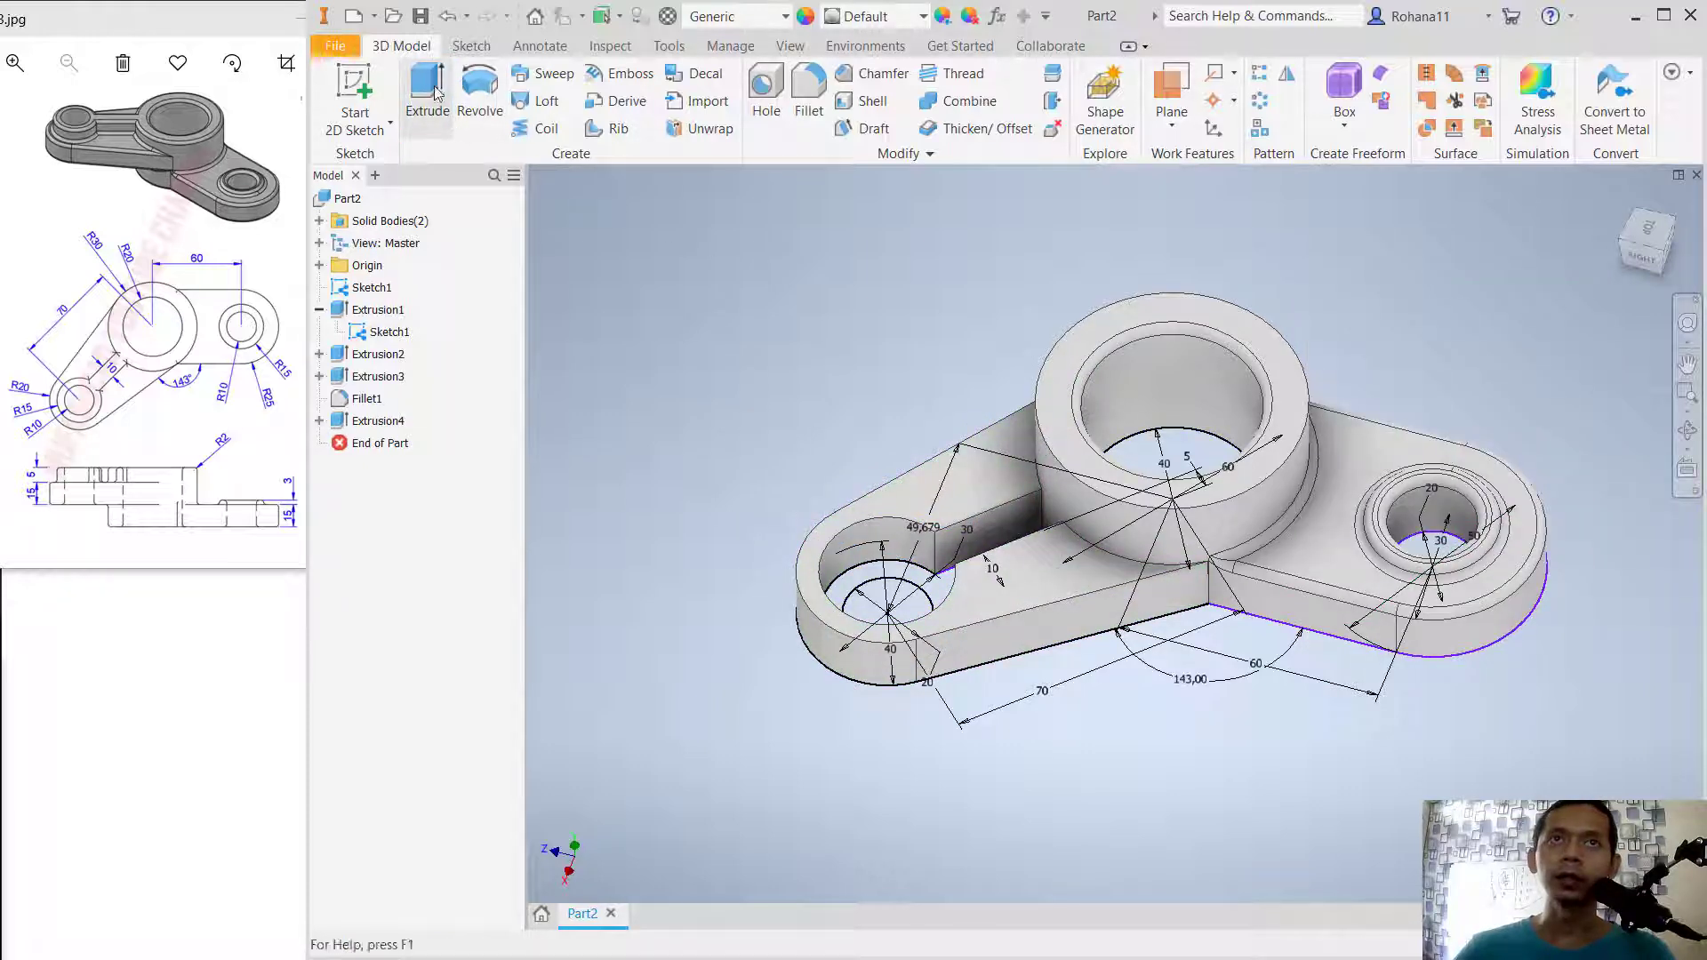
# Step: Extrude the left arm's ring between the 20 mm and 30 mm circles, together with the slot strip, by 20 mm as a new solid
pyautogui.click(430, 96)
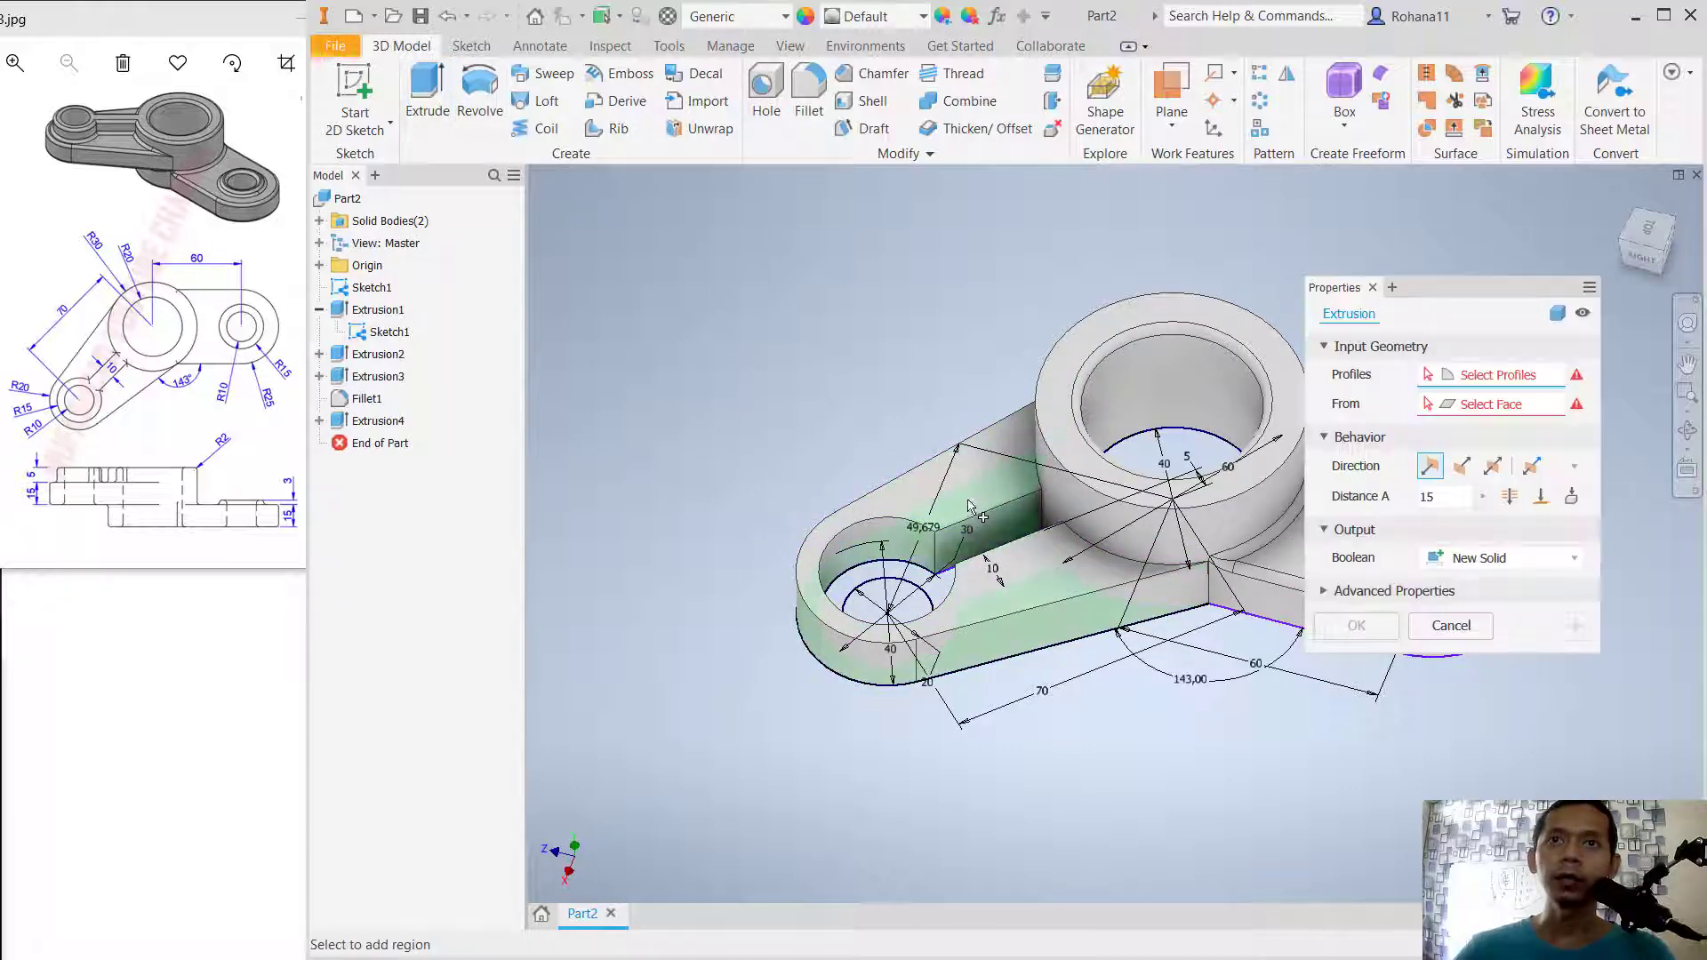
pyautogui.click(941, 597)
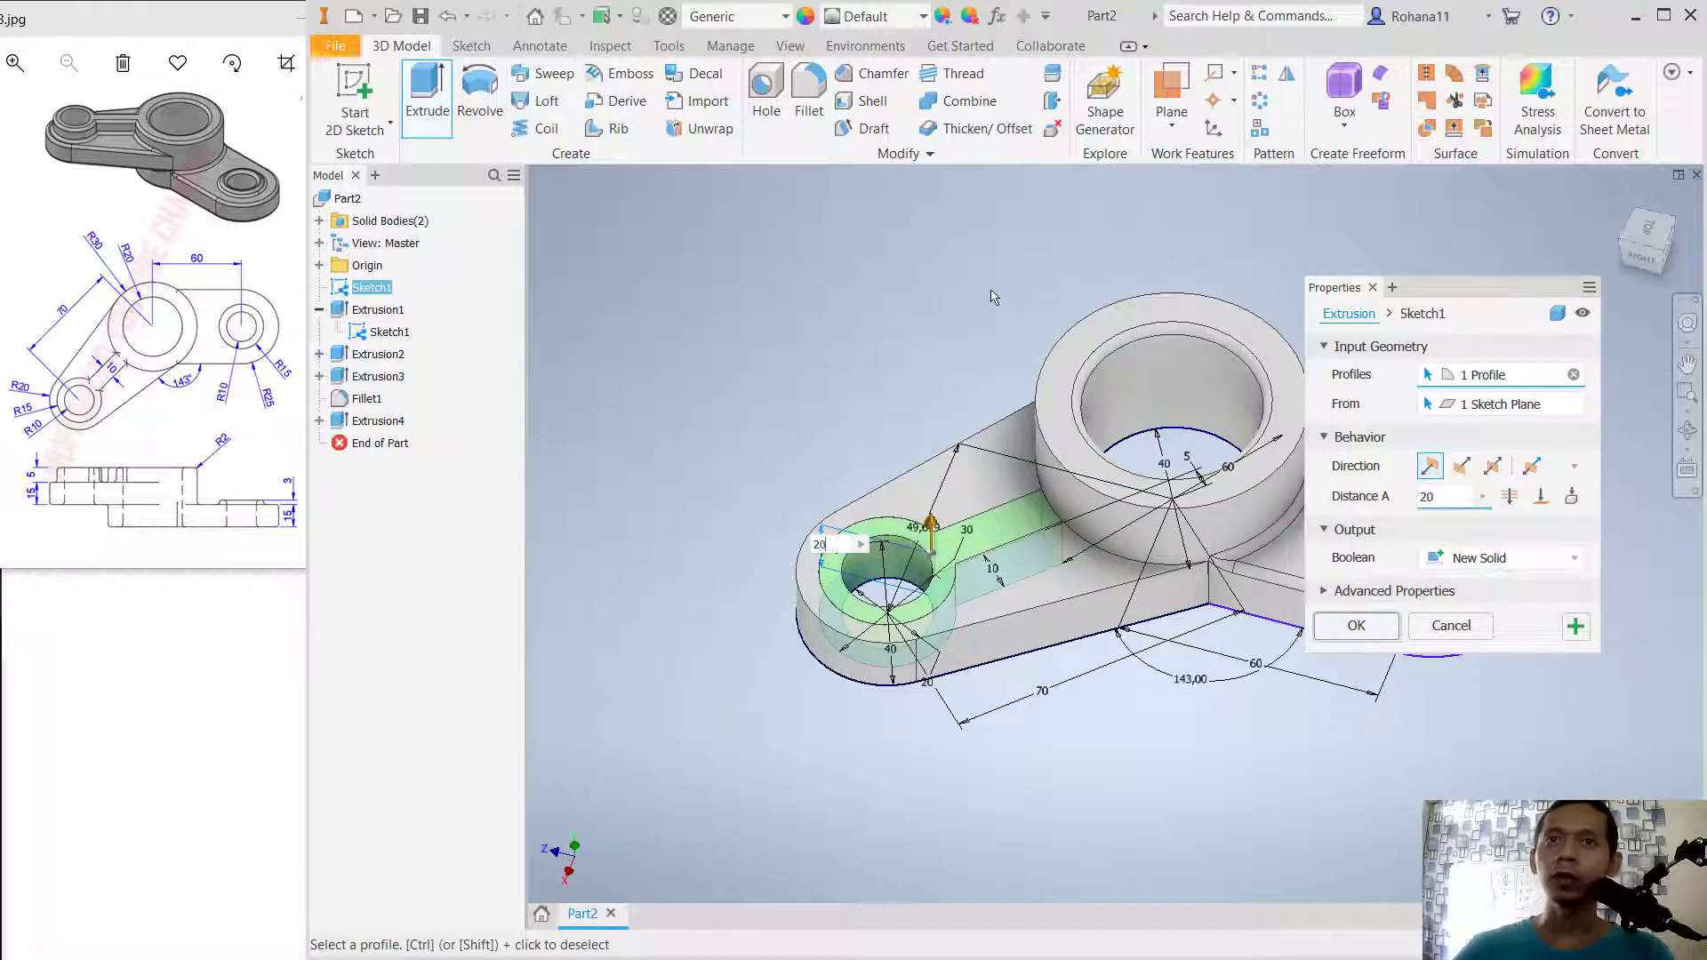
pyautogui.write('20')
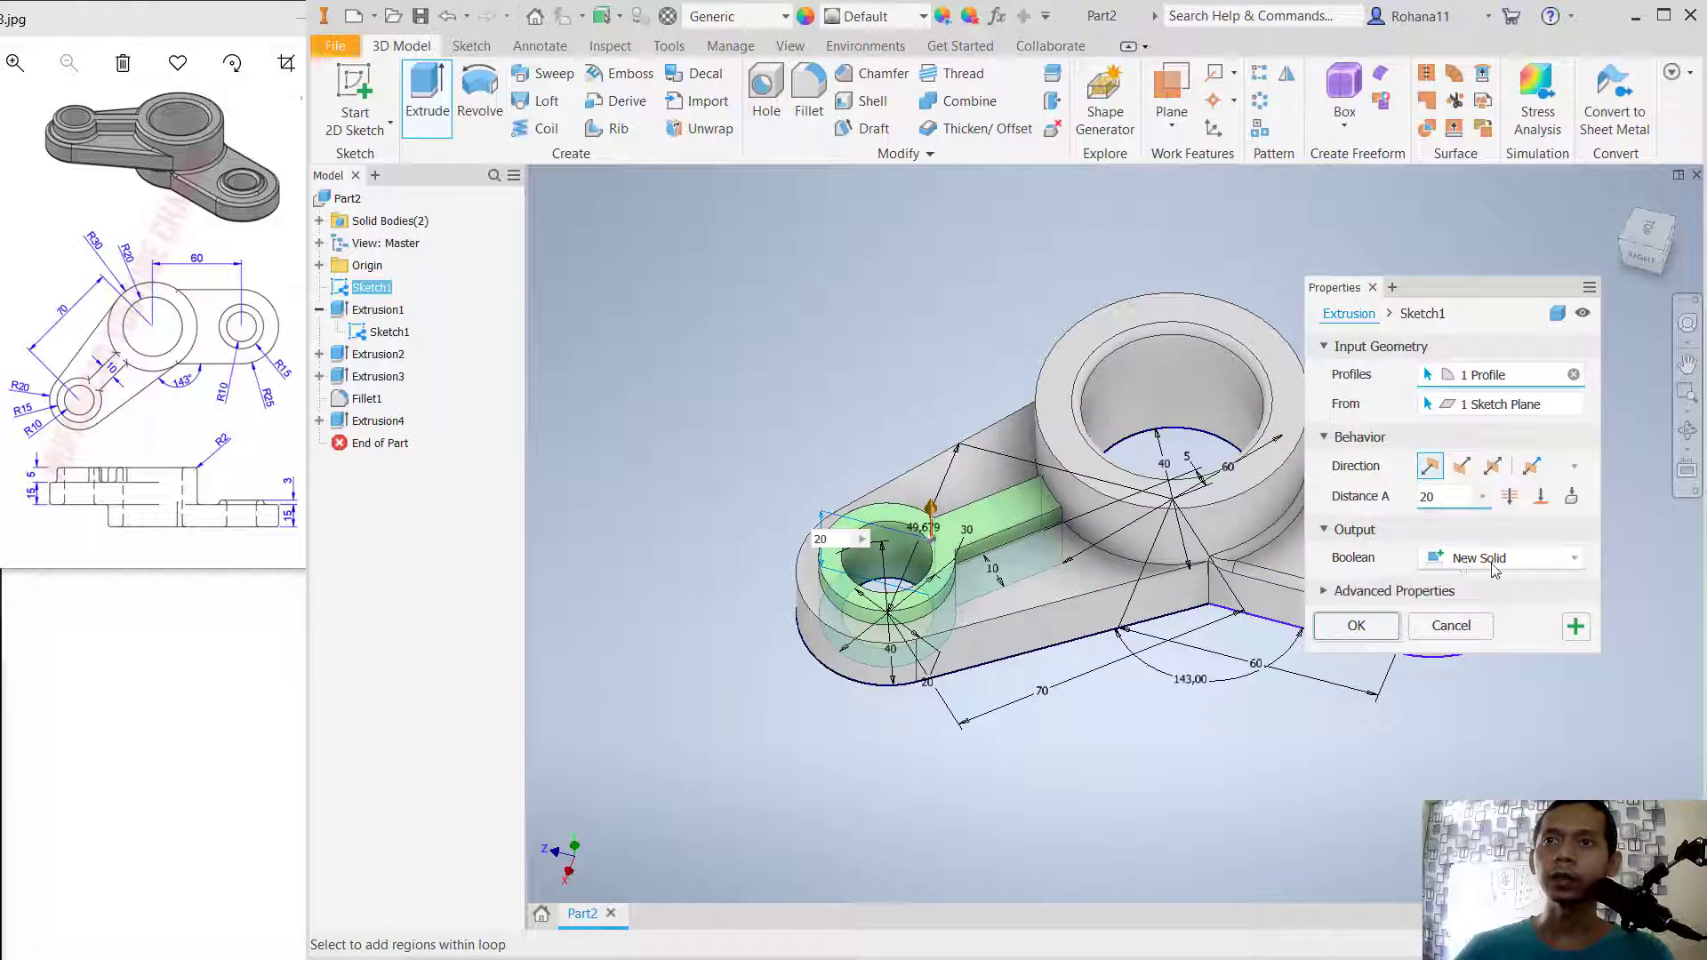
pyautogui.click(1382, 631)
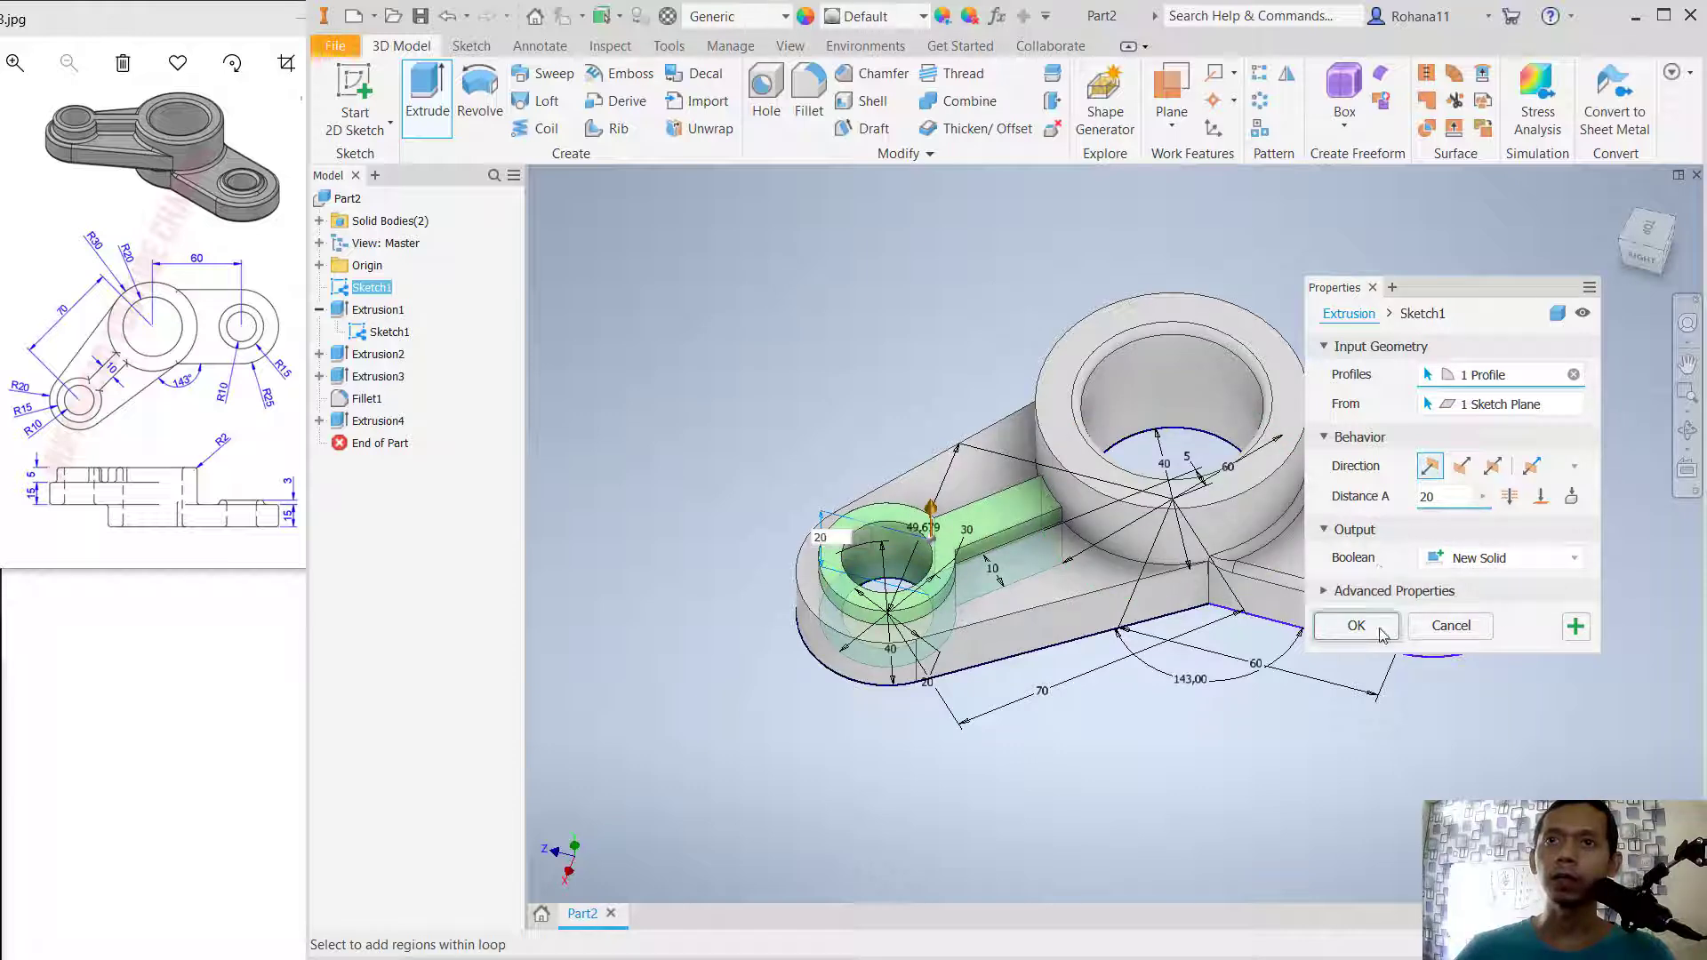
# Step: Hide the sketch shared by the extrusions
pyautogui.moveTo(1486, 329)
pyautogui.keyDown('shift'); pyautogui.mouseDown(button='middle')
pyautogui.moveTo(1487, 297)
pyautogui.moveTo(1488, 319)
pyautogui.mouseUp(button='middle'); pyautogui.keyUp('shift')
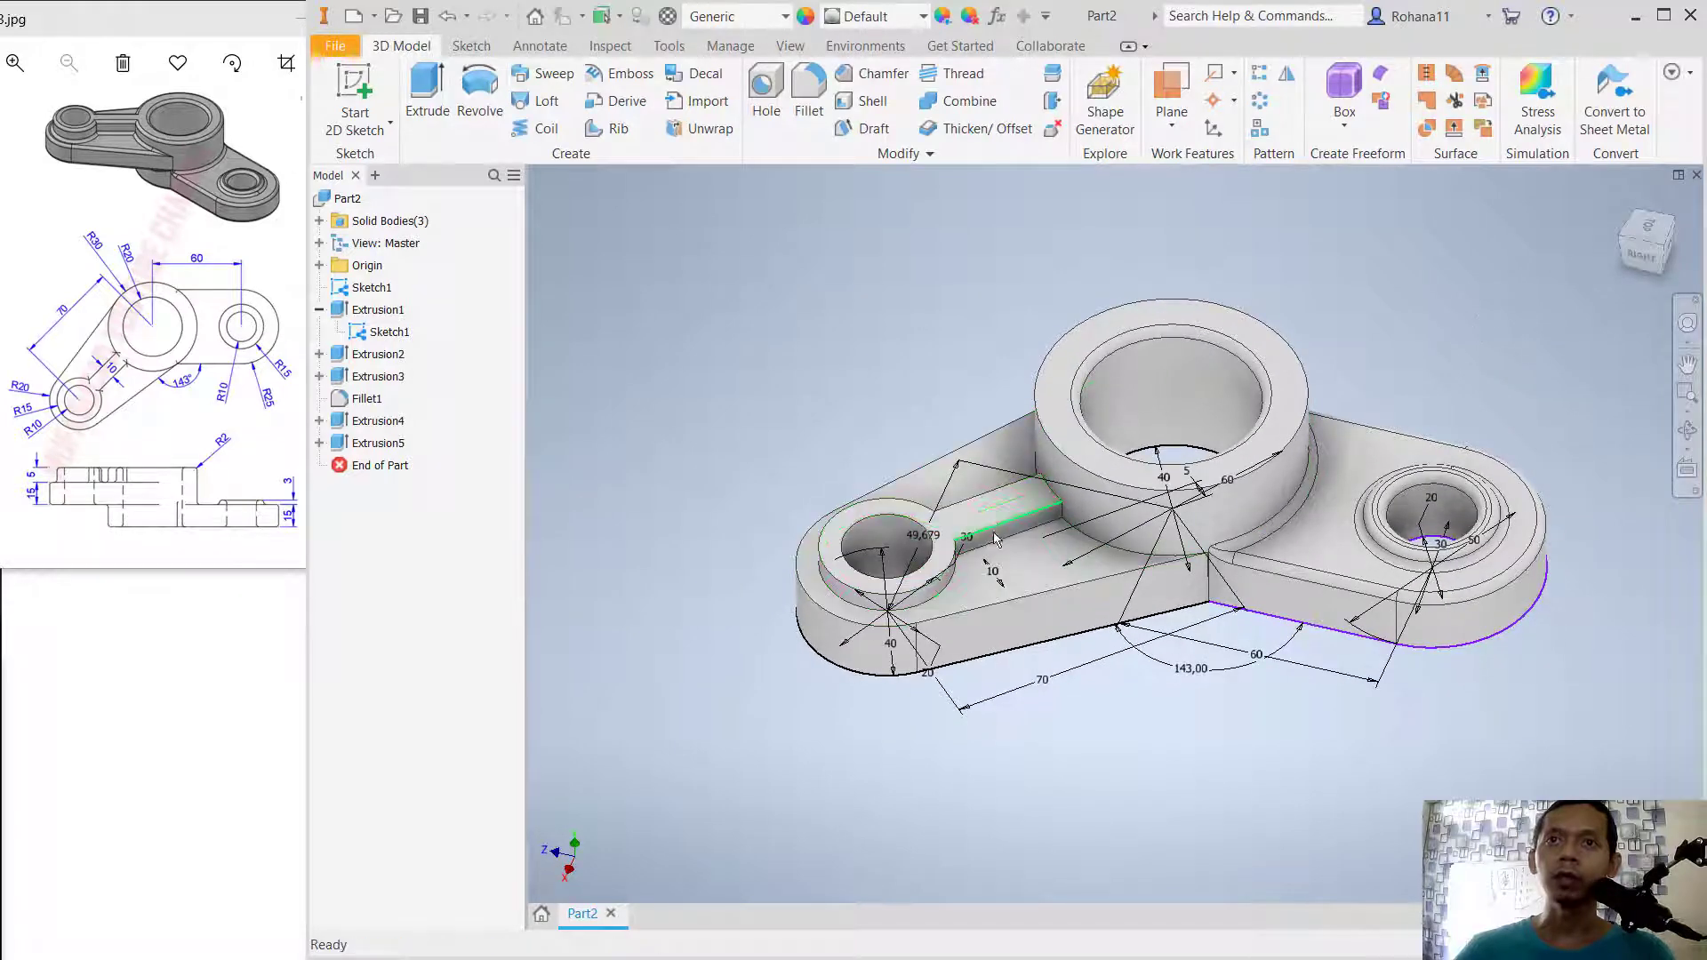
pyautogui.rightClick(367, 333)
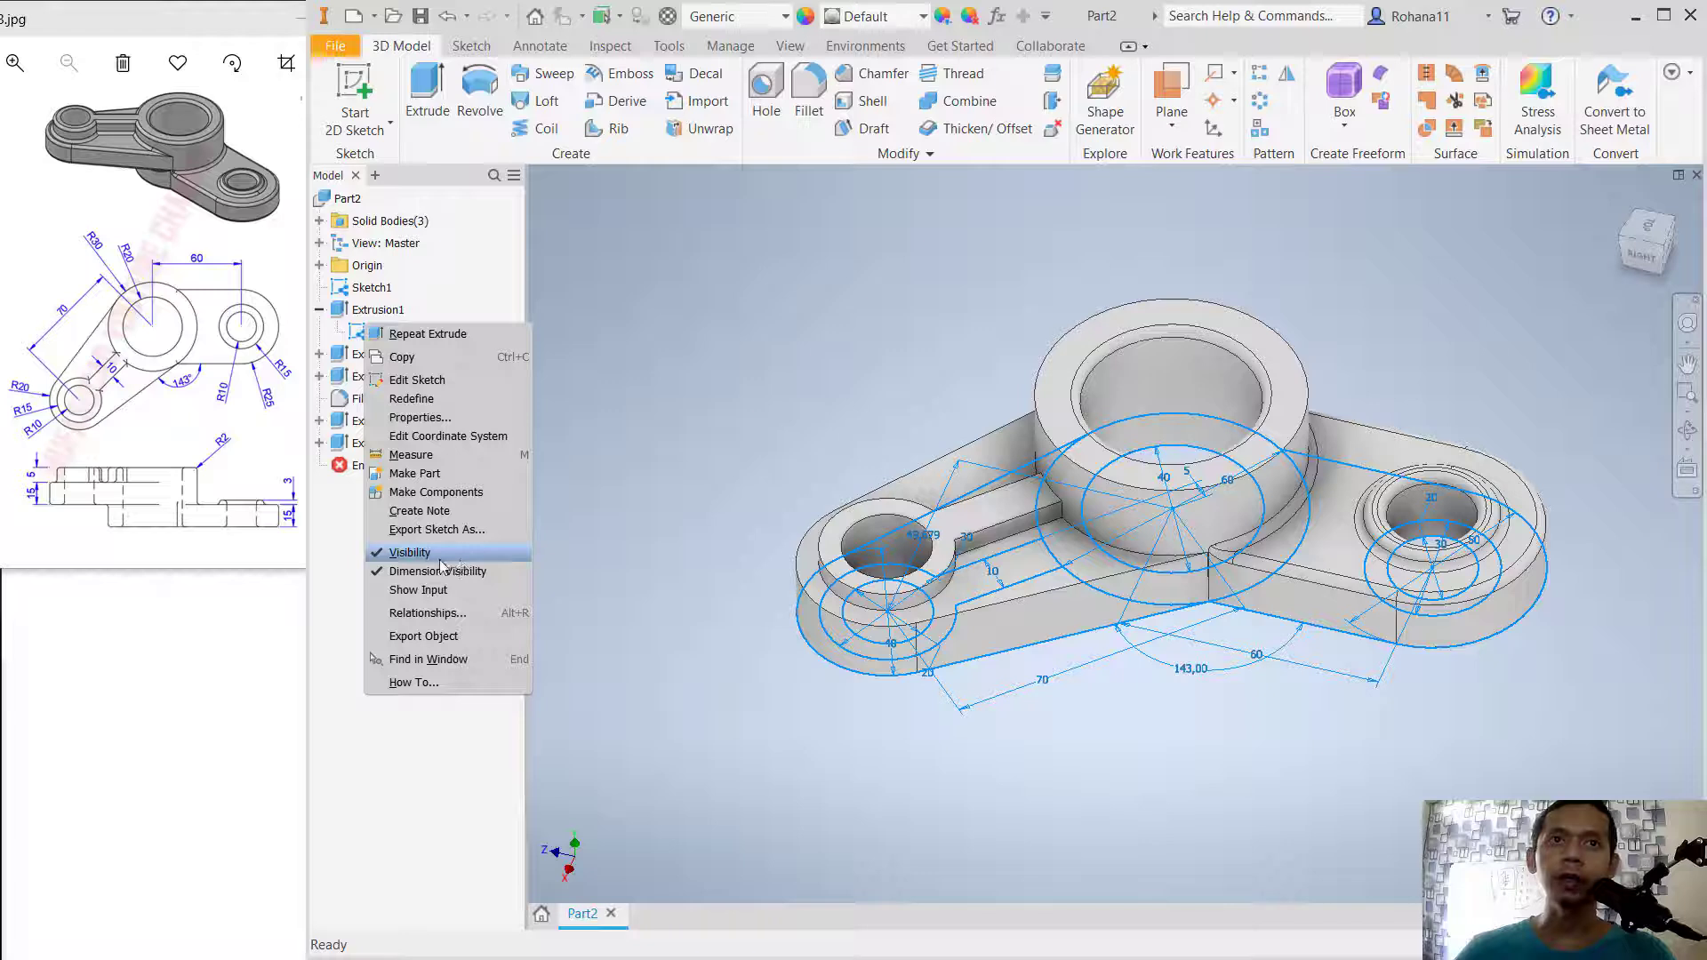
pyautogui.click(411, 552)
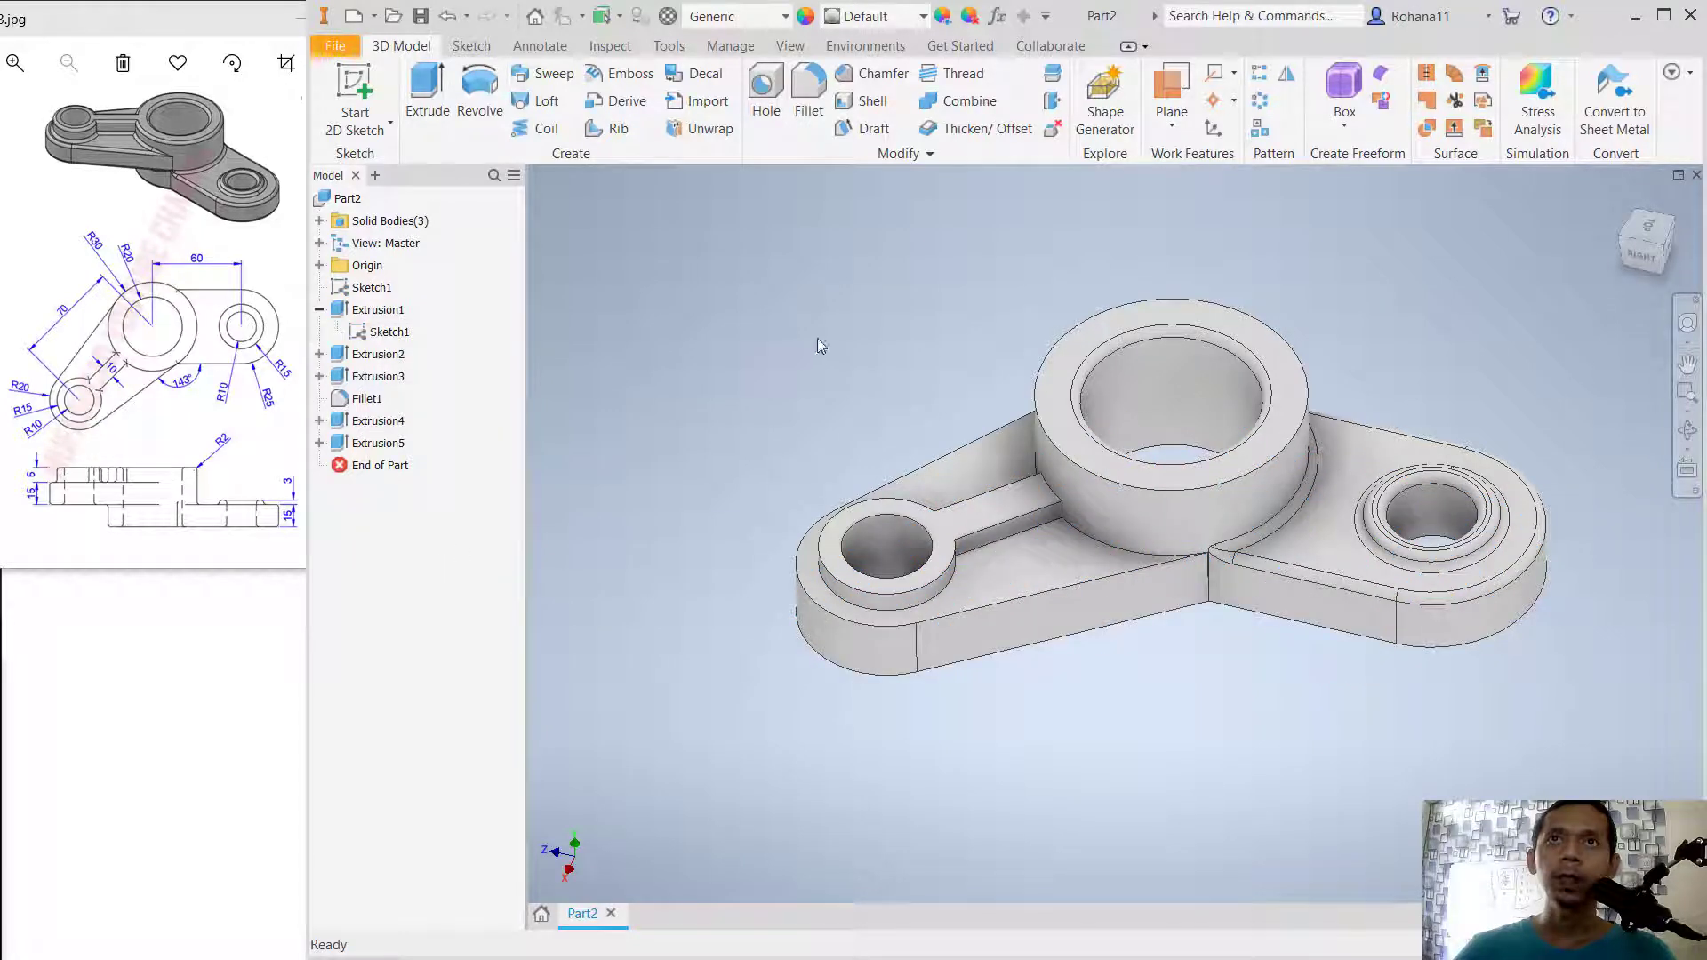
# Step: Move the left arm's ring-and-rib body by 0 mm in X and 15 mm in Y
pyautogui.click(930, 153)
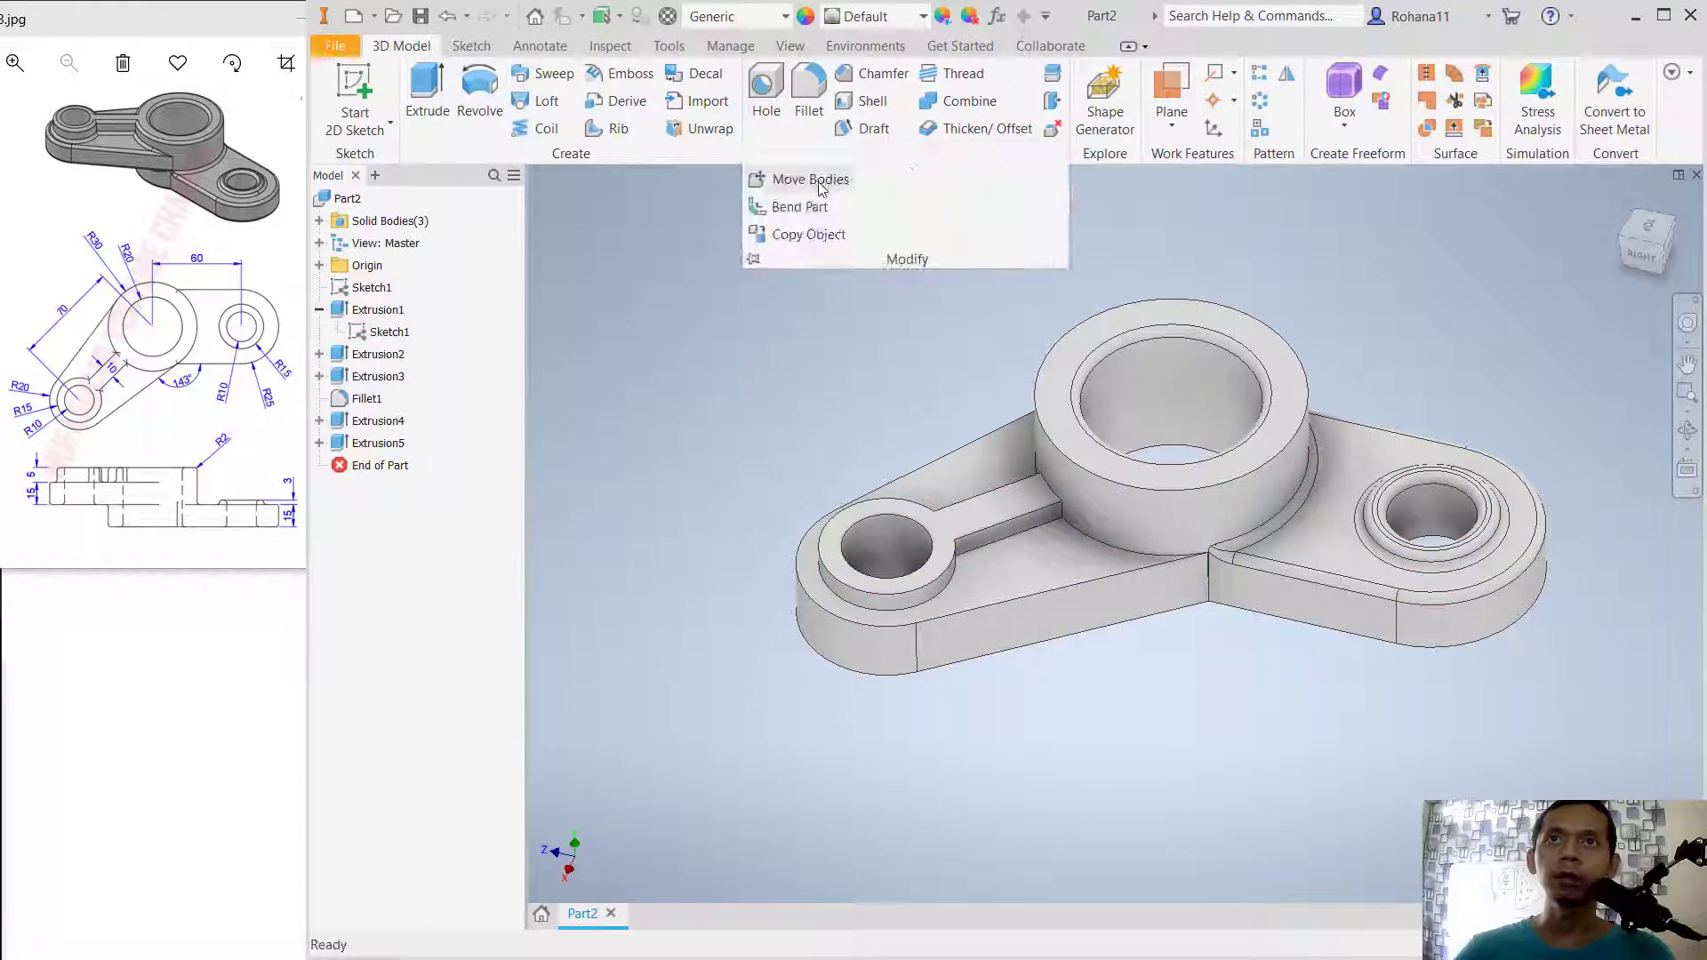
pyautogui.click(786, 179)
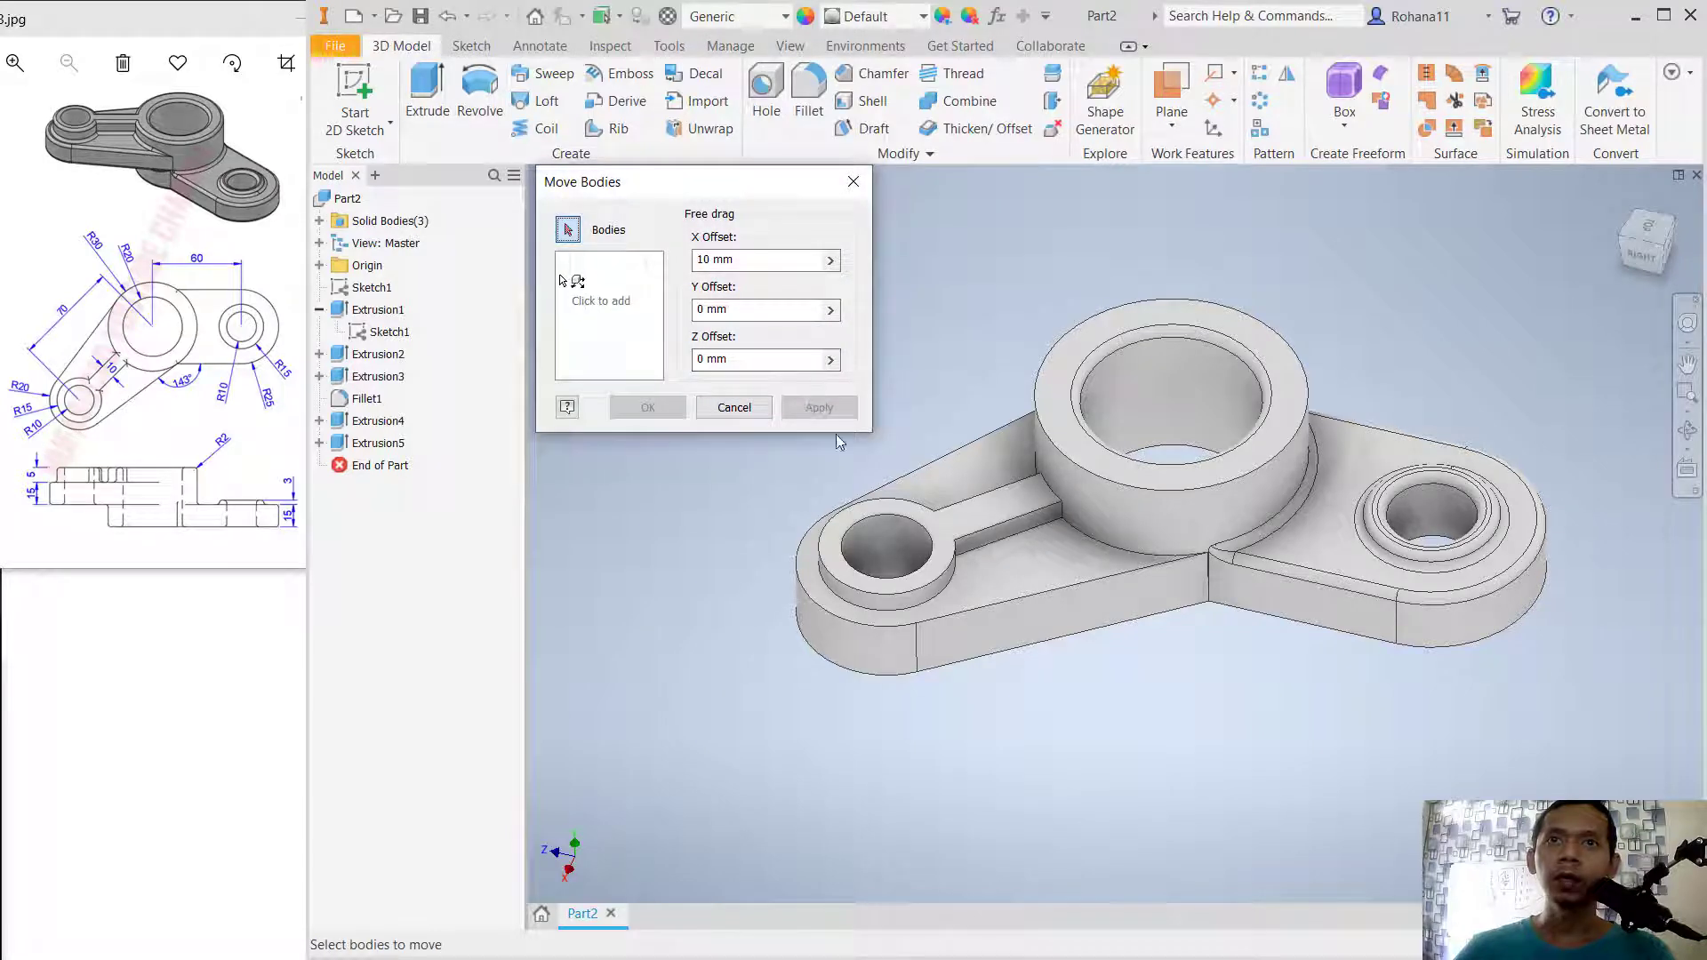
pyautogui.click(978, 526)
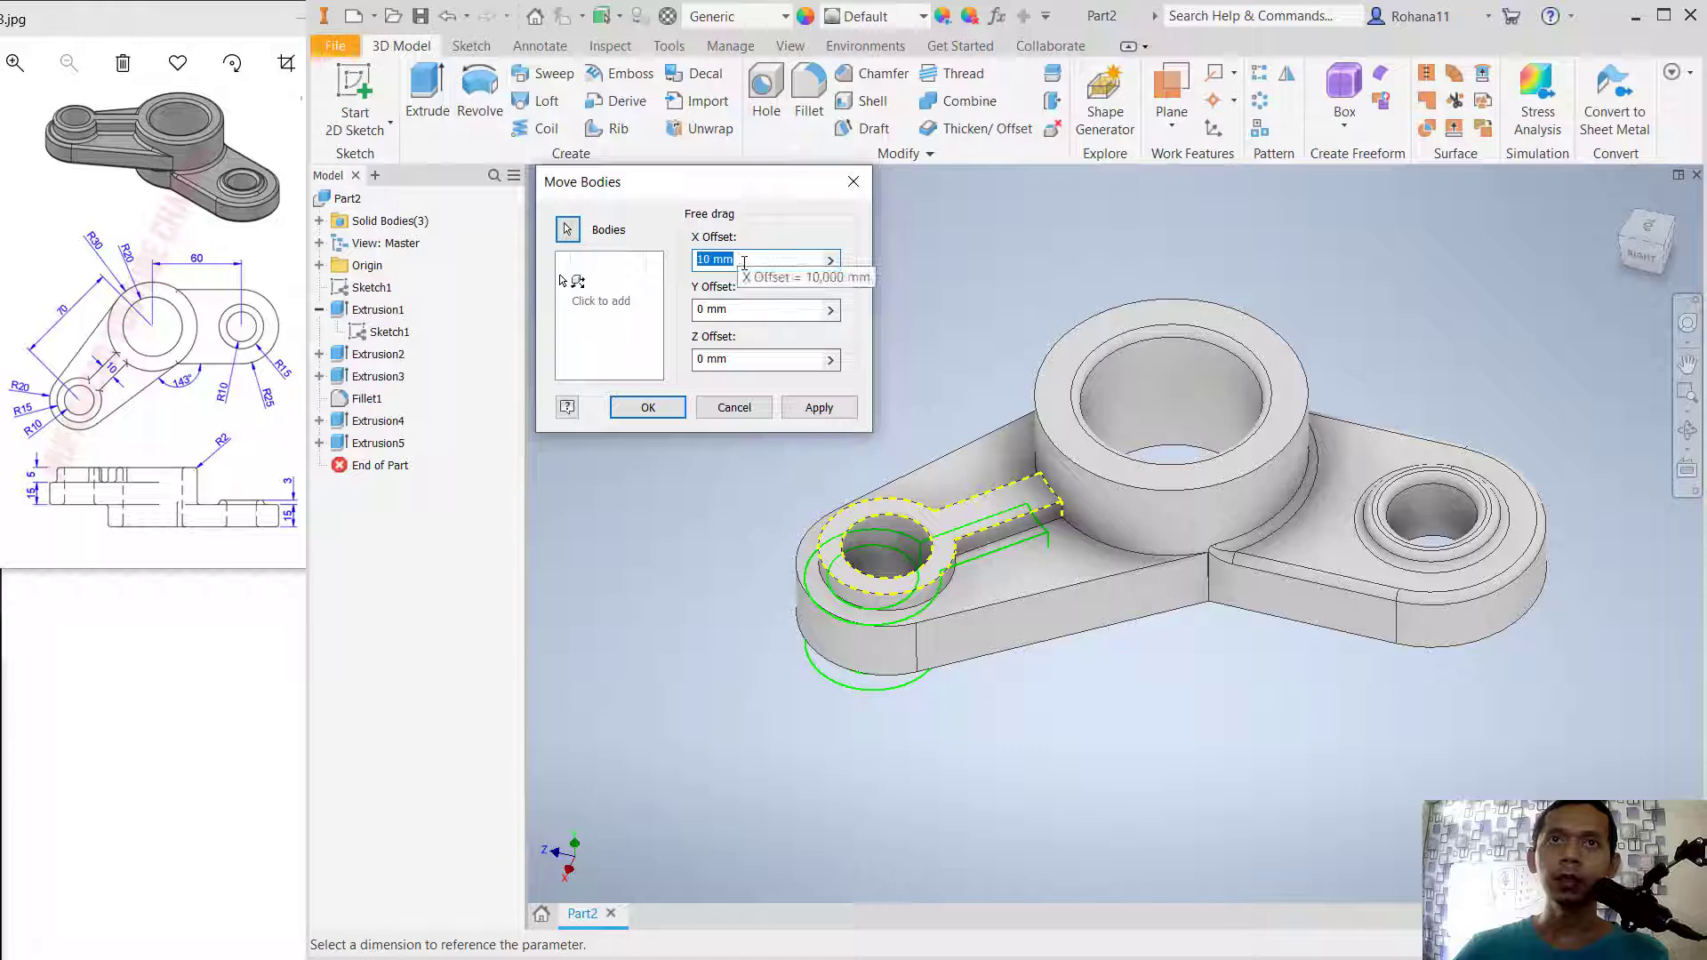
pyautogui.write('0')
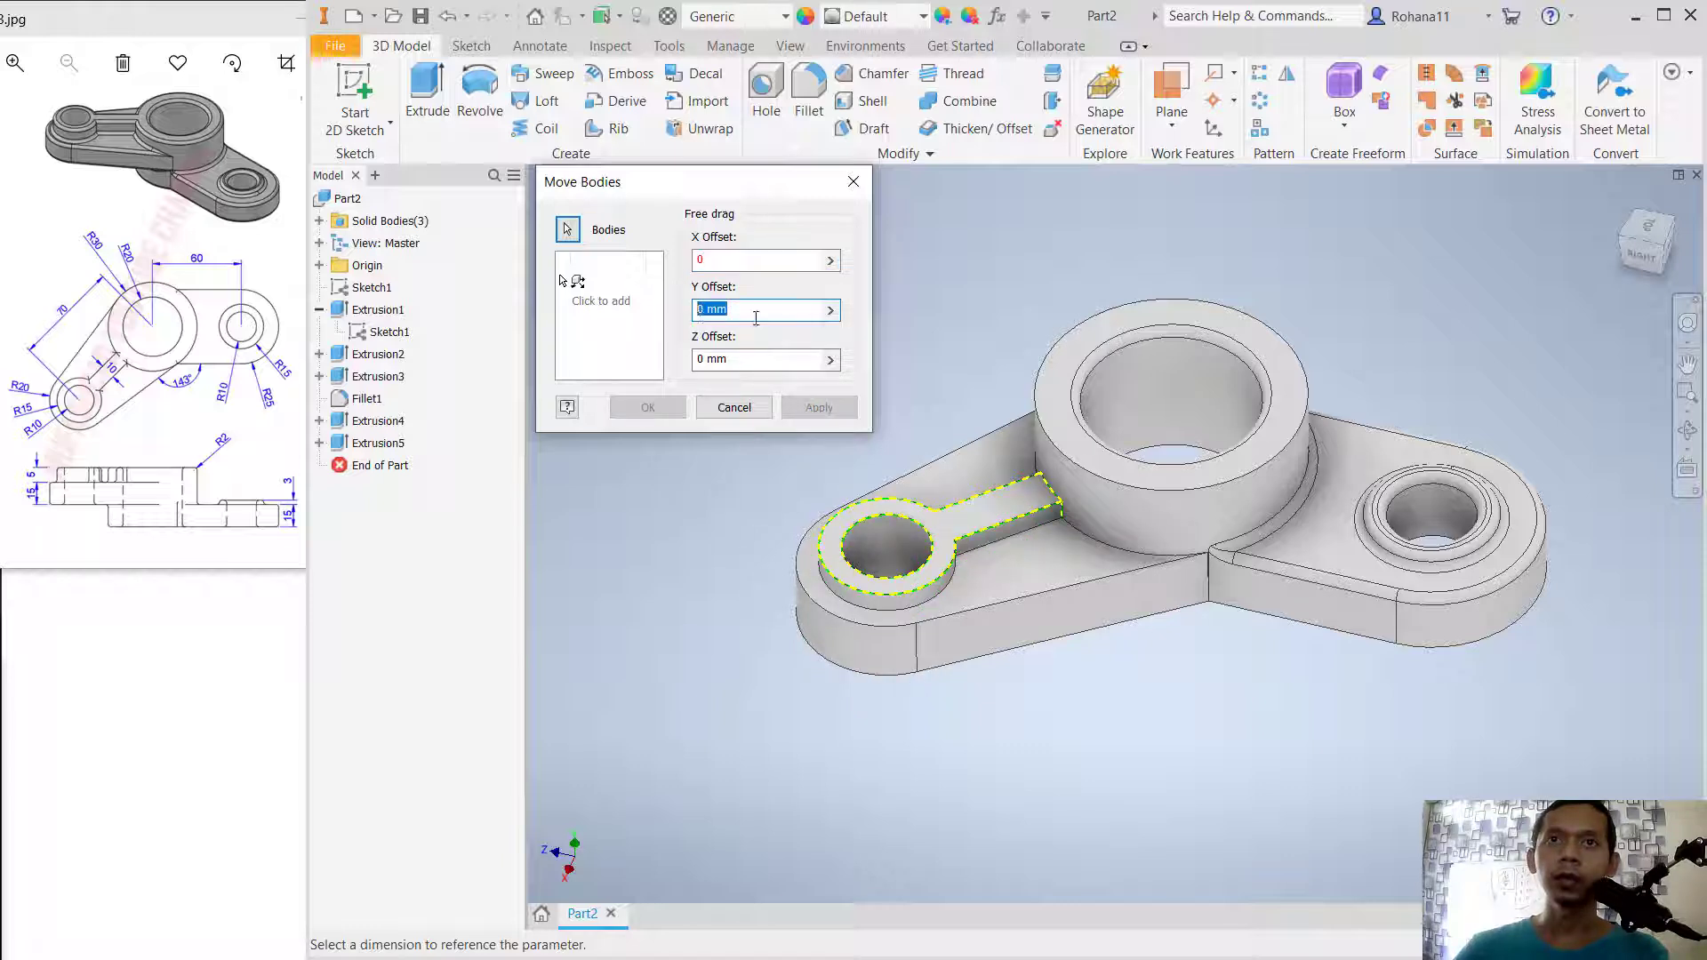
pyautogui.write('15')
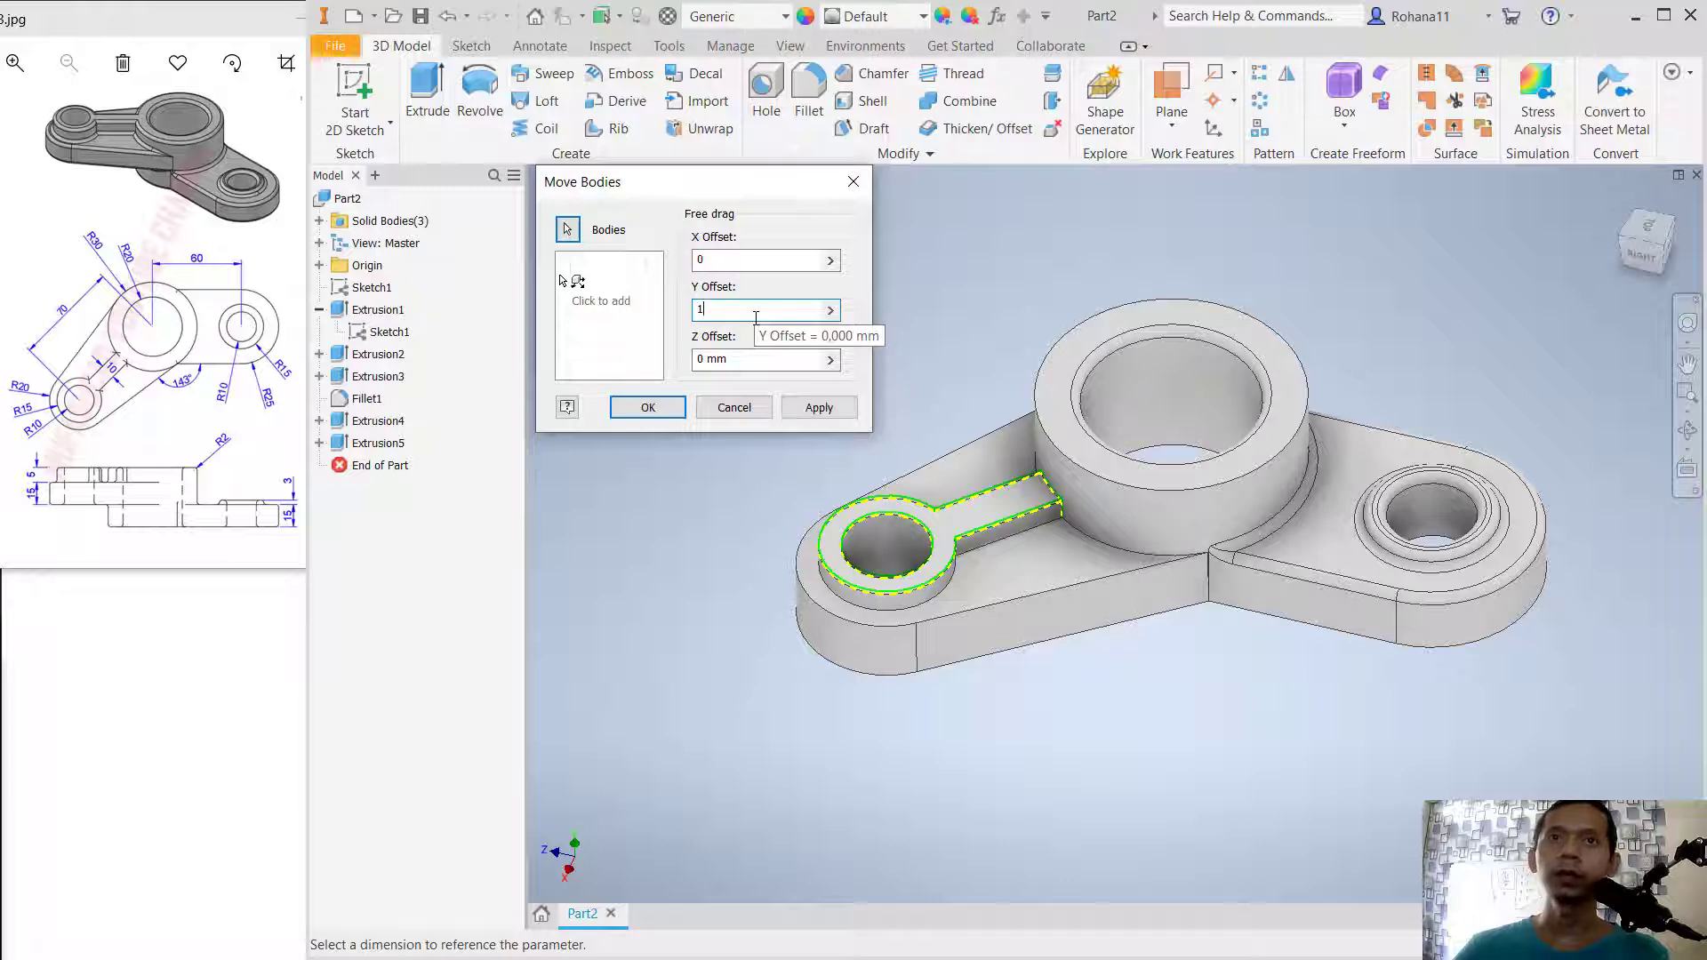
pyautogui.click(813, 409)
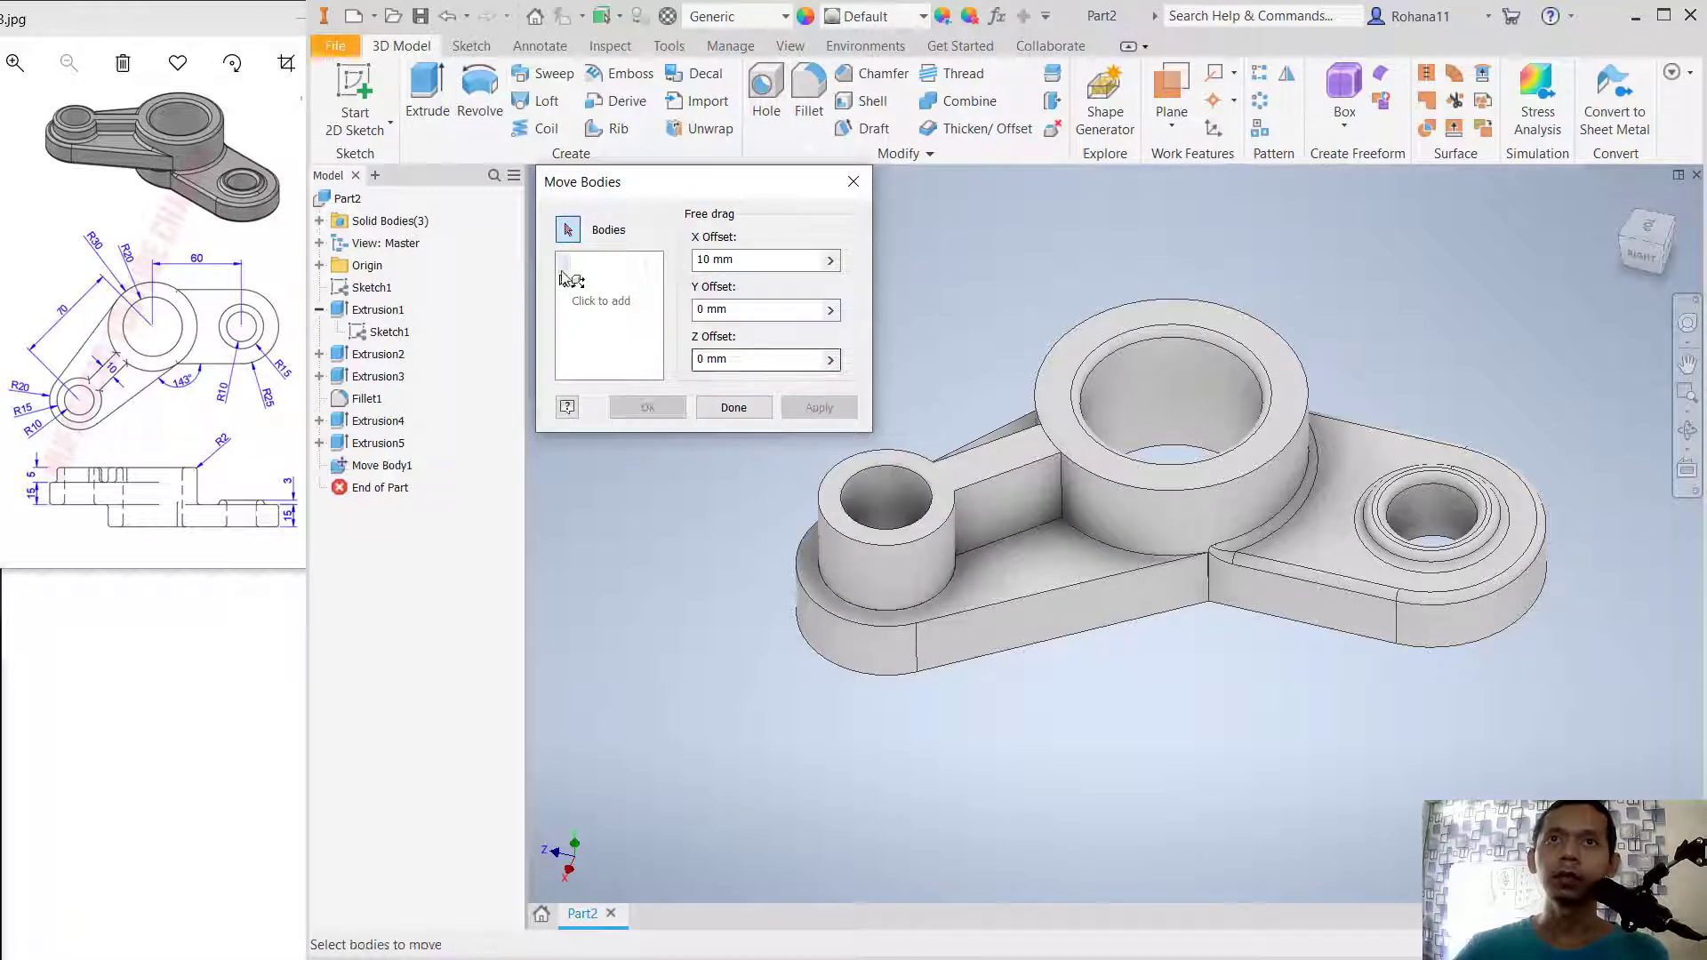
# Step: Move the left arm's base body by 0 mm in X and 15 mm in Y, level with its moved ring-and-rib body
pyautogui.click(1031, 630)
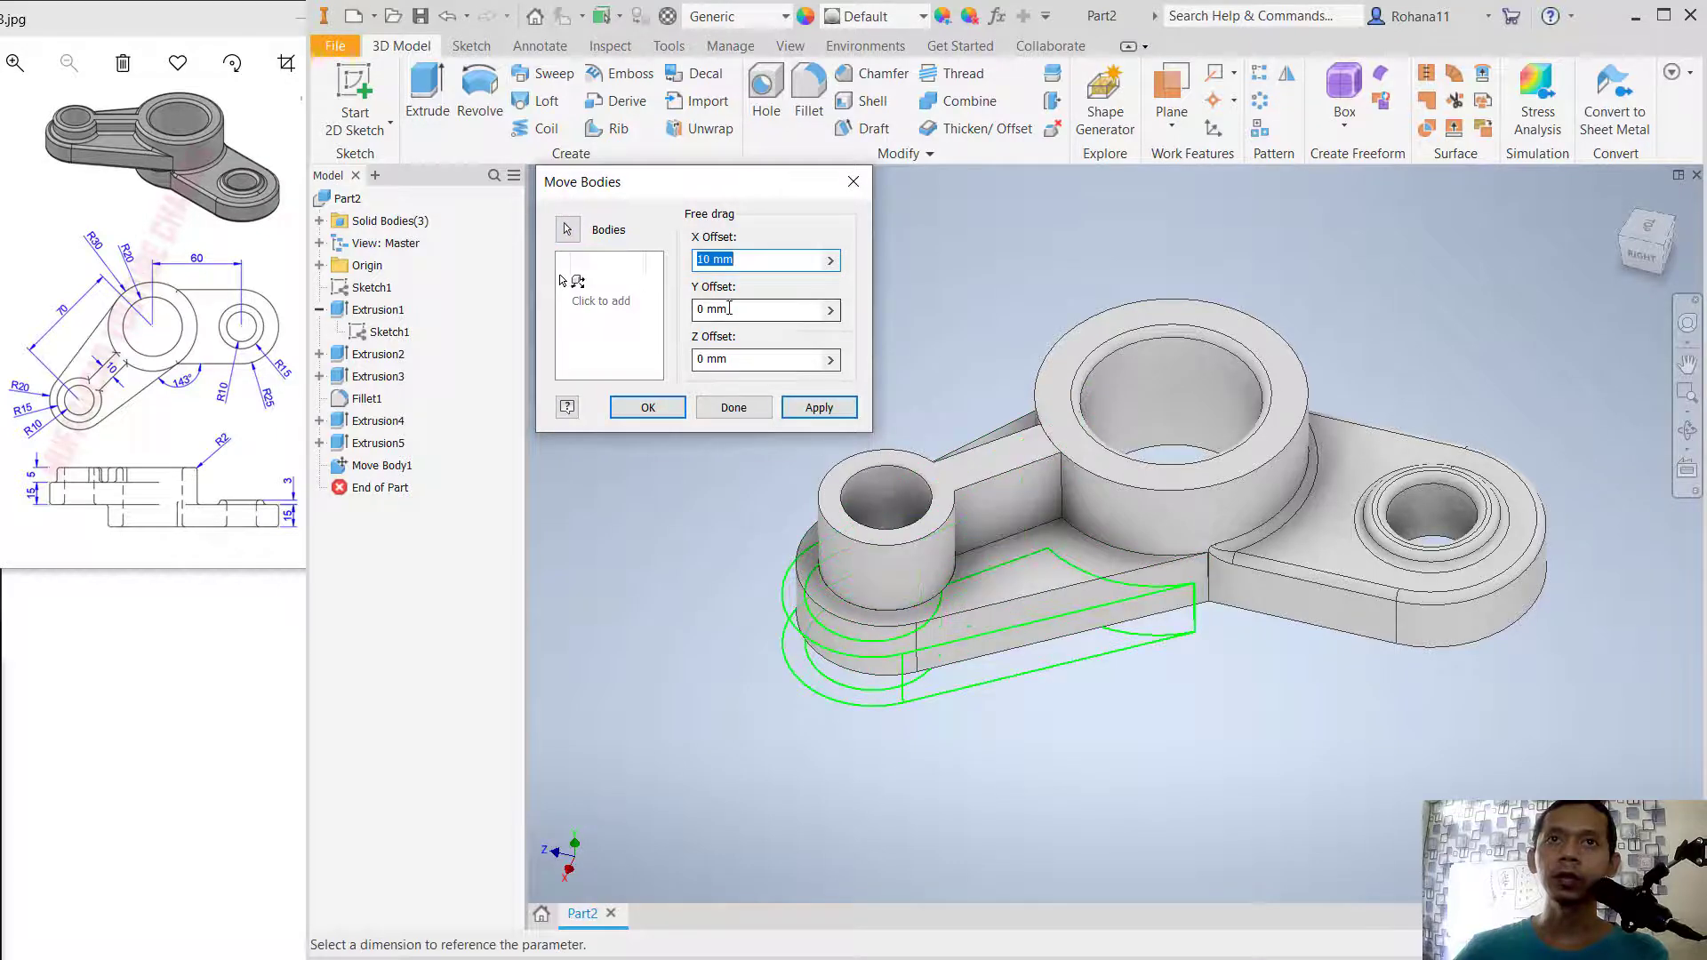
pyautogui.write('0')
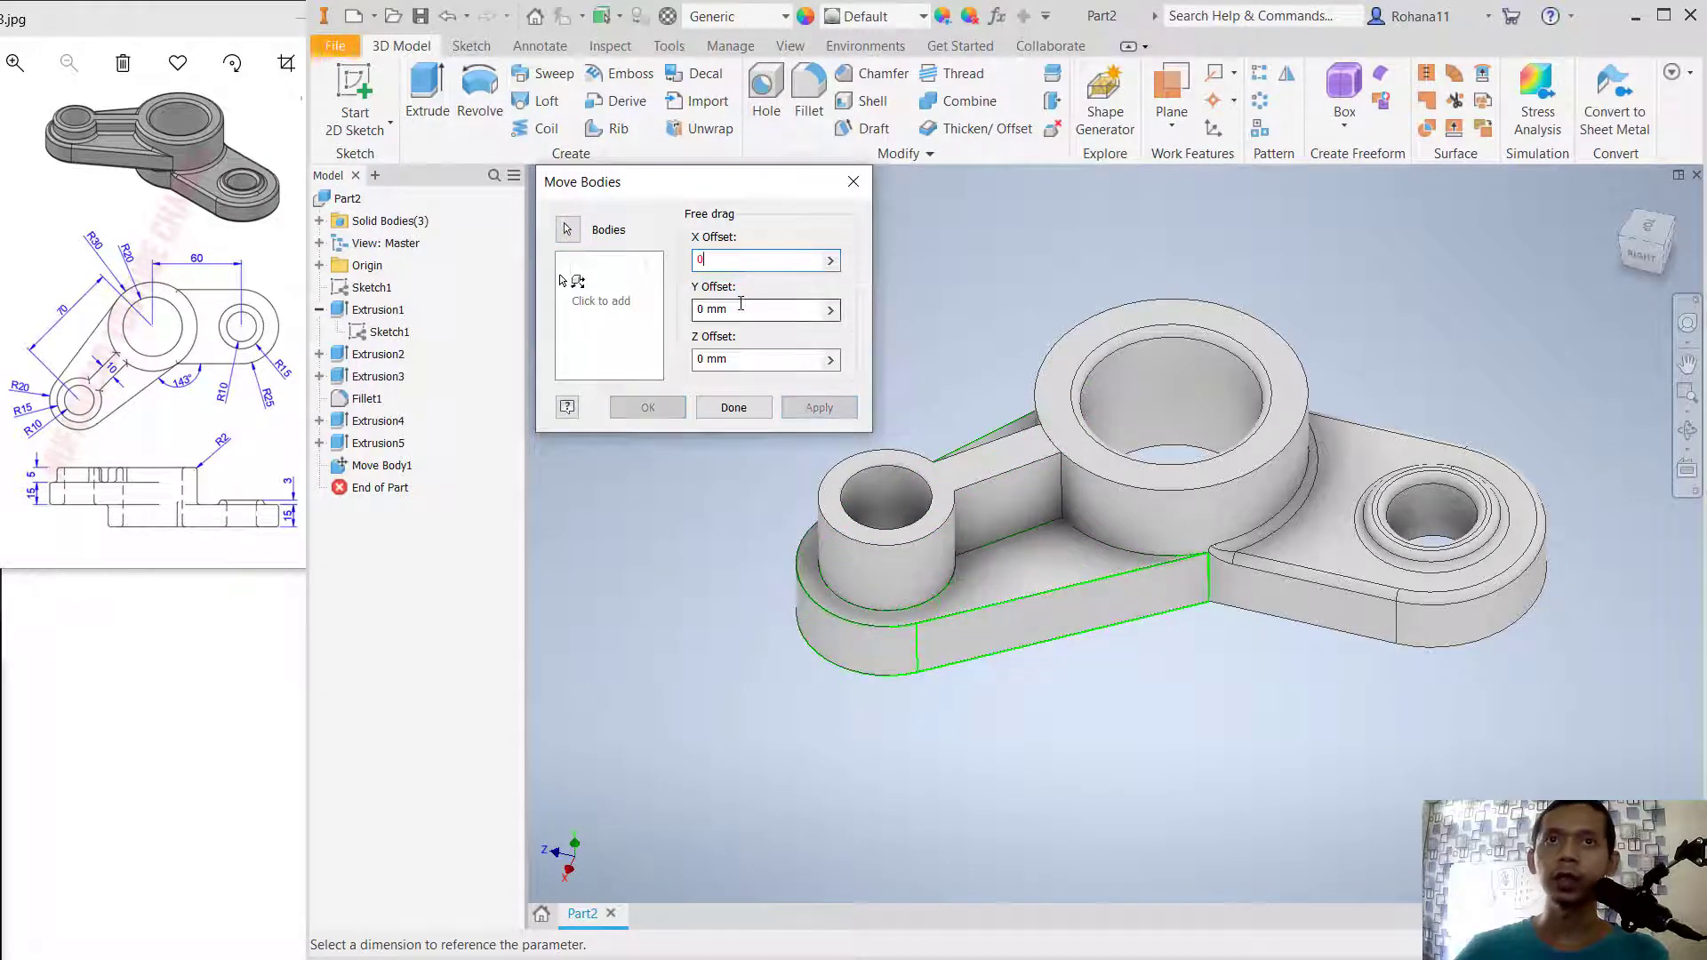
pyautogui.click(694, 309)
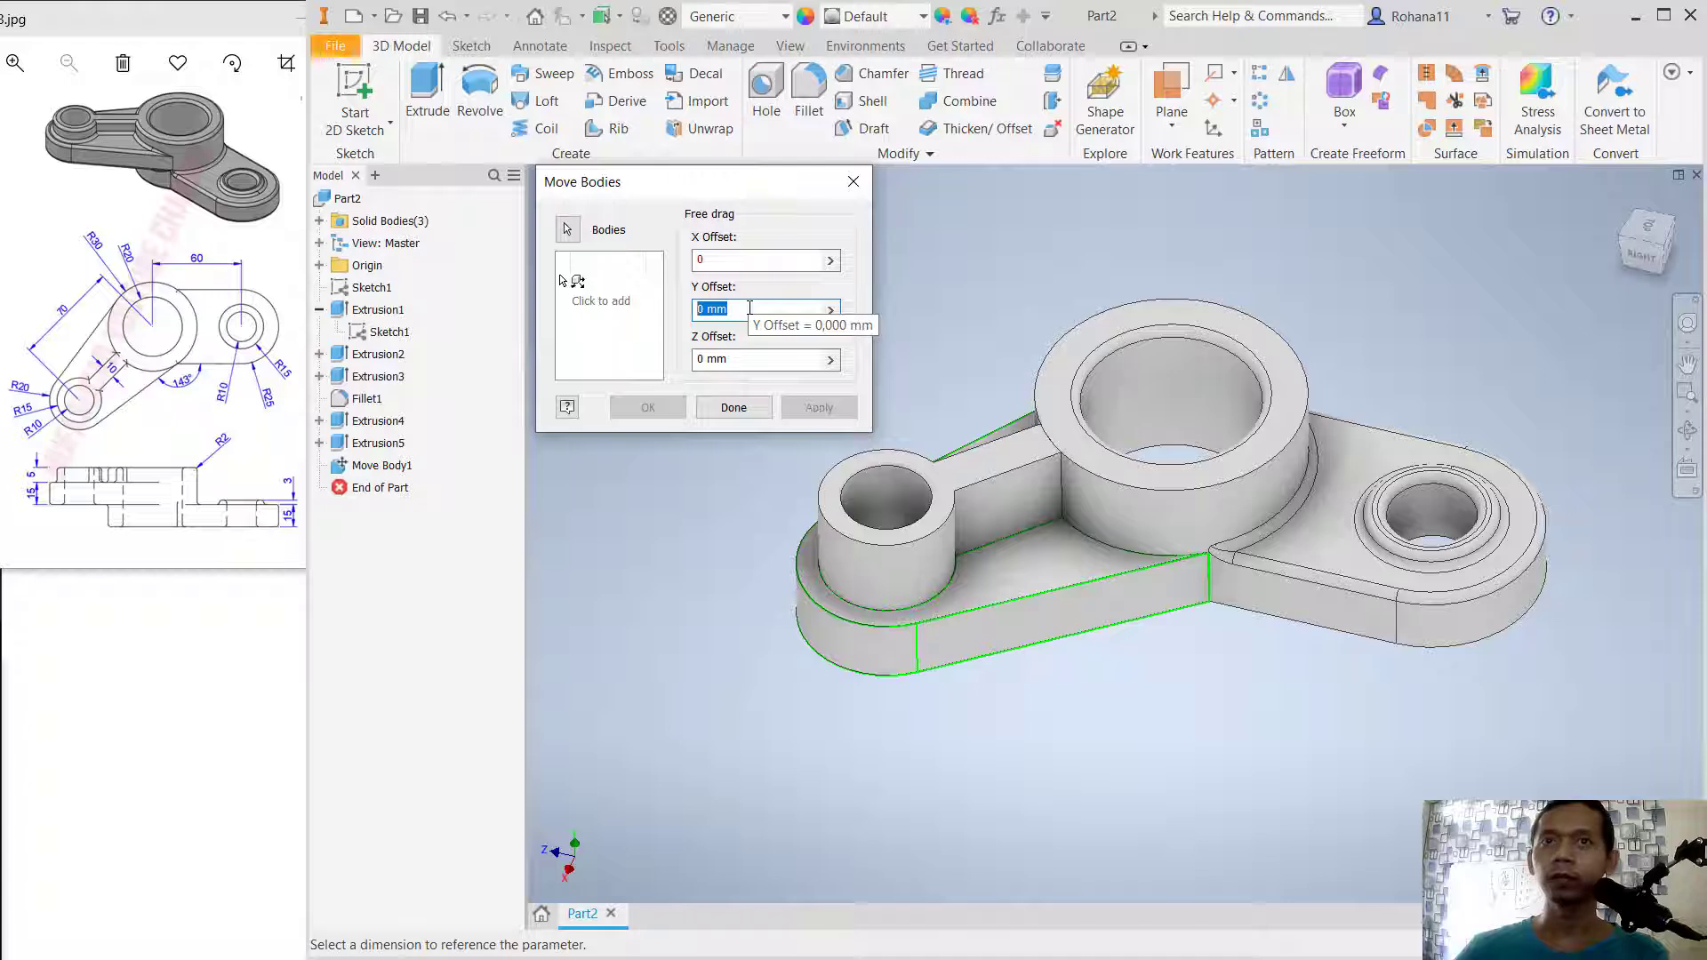
pyautogui.write('10')
pyautogui.click(814, 407)
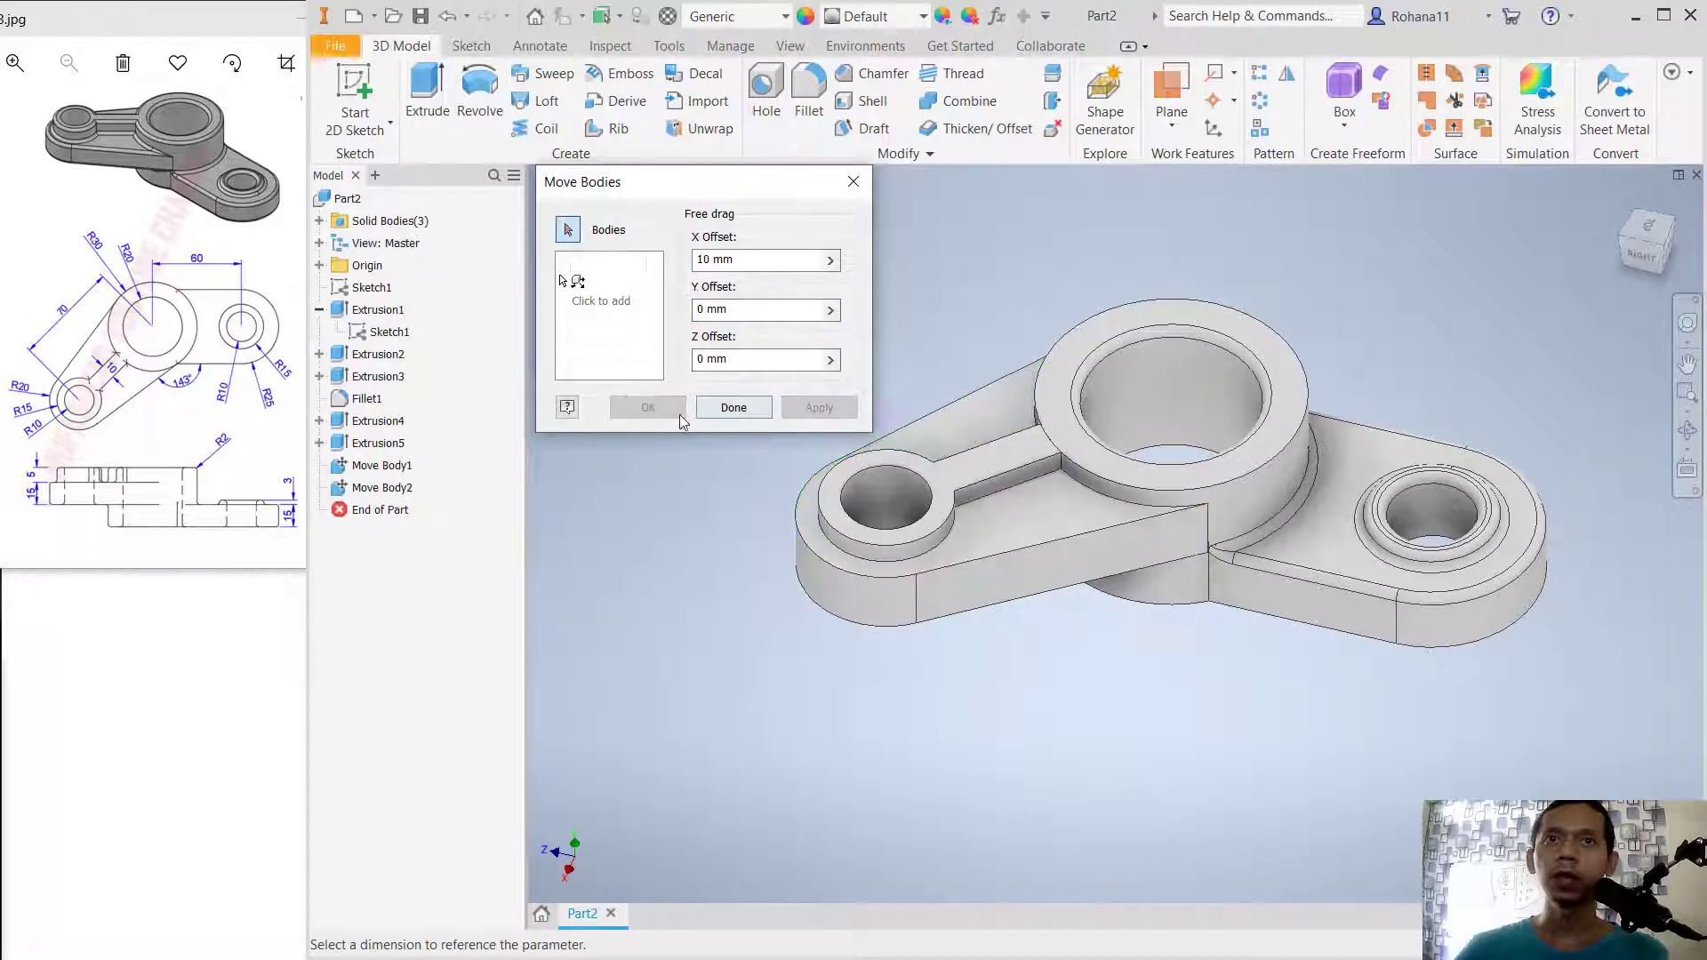
pyautogui.click(727, 407)
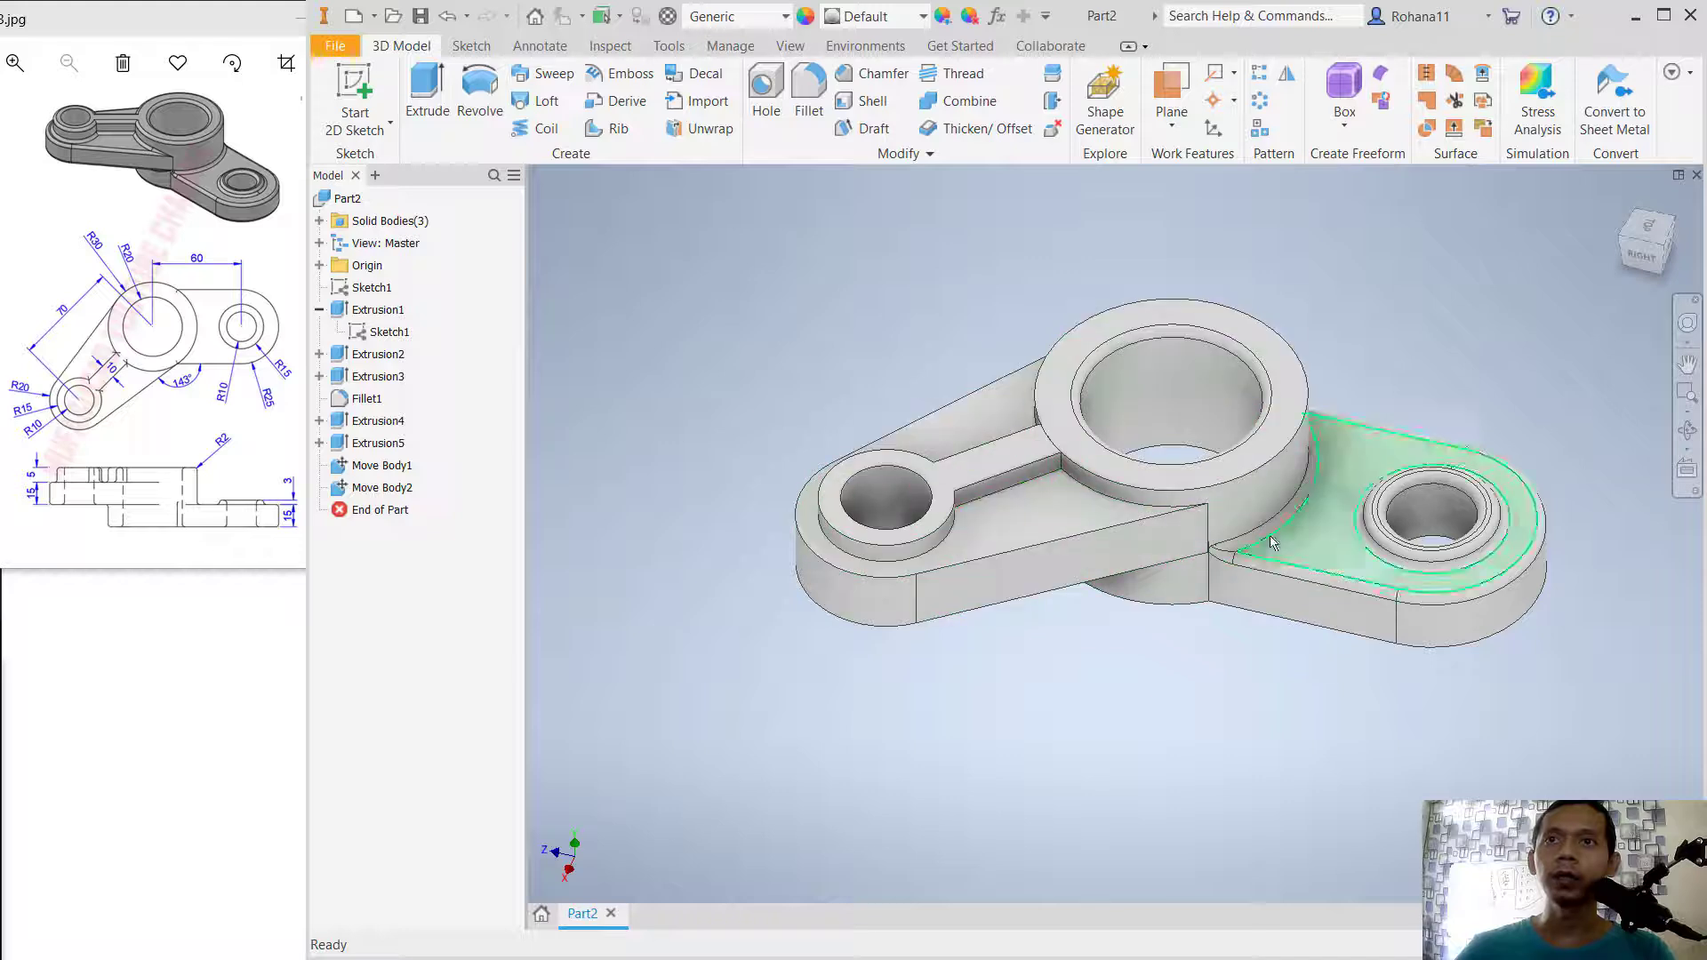
# Step: Combine the hub and right arm body with the left arm's base and ring-and-rib bodies as a join
pyautogui.click(966, 101)
pyautogui.click(1312, 598)
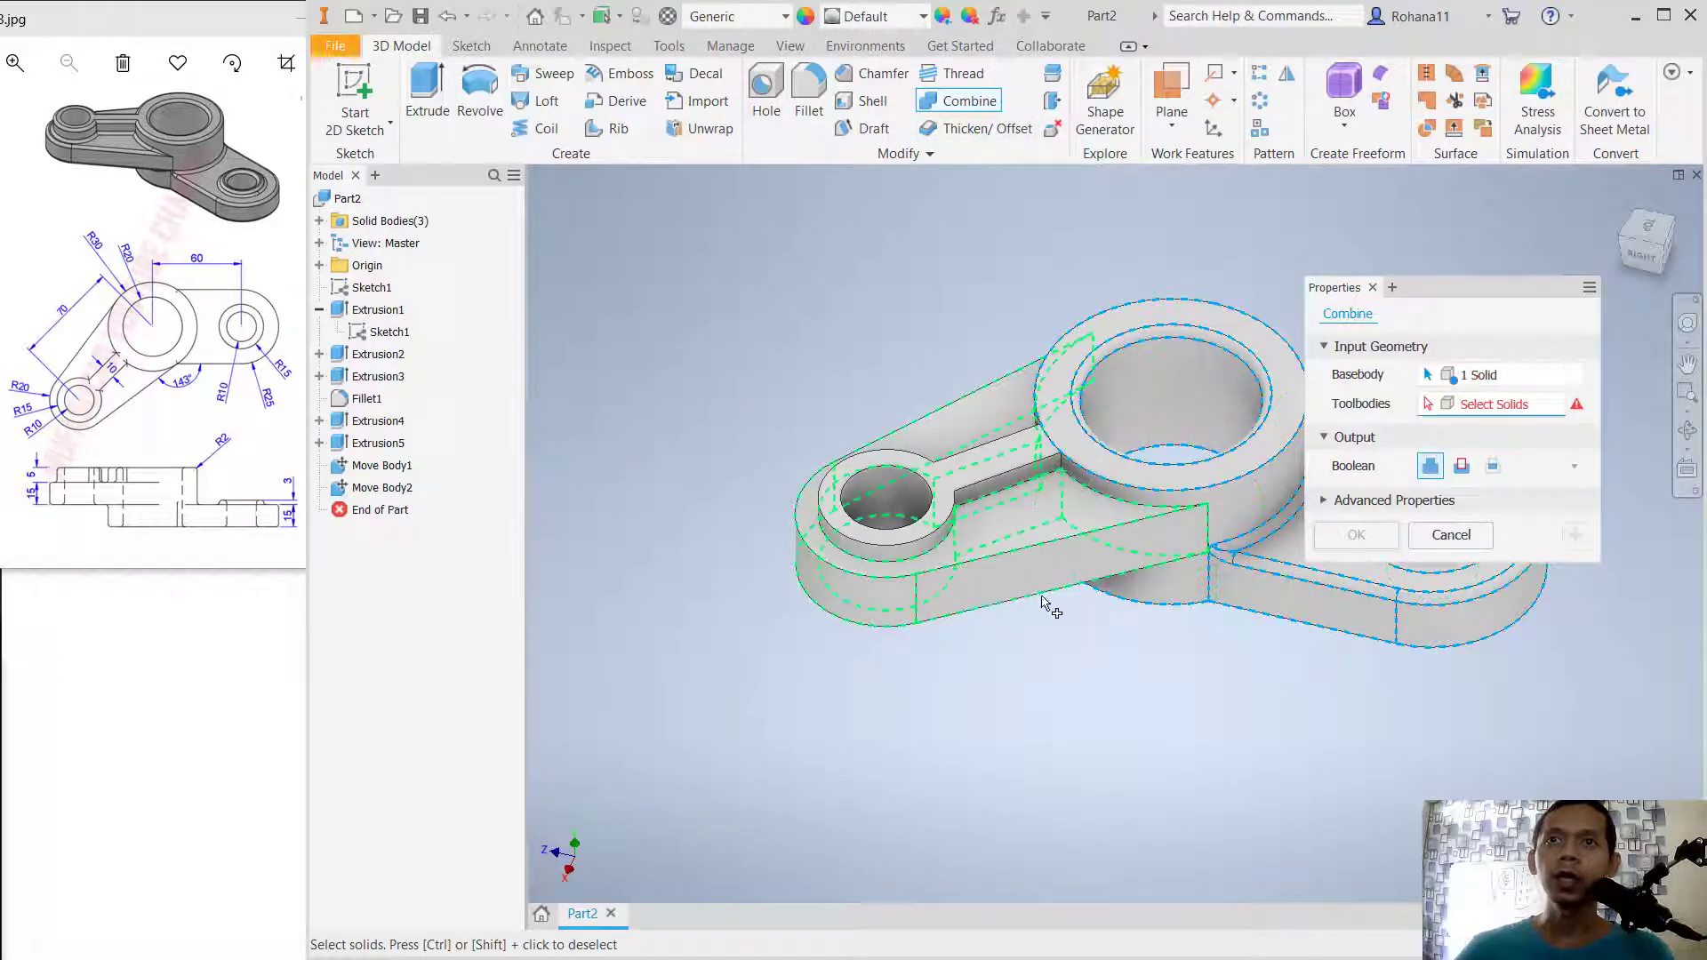
pyautogui.click(990, 578)
pyautogui.click(989, 483)
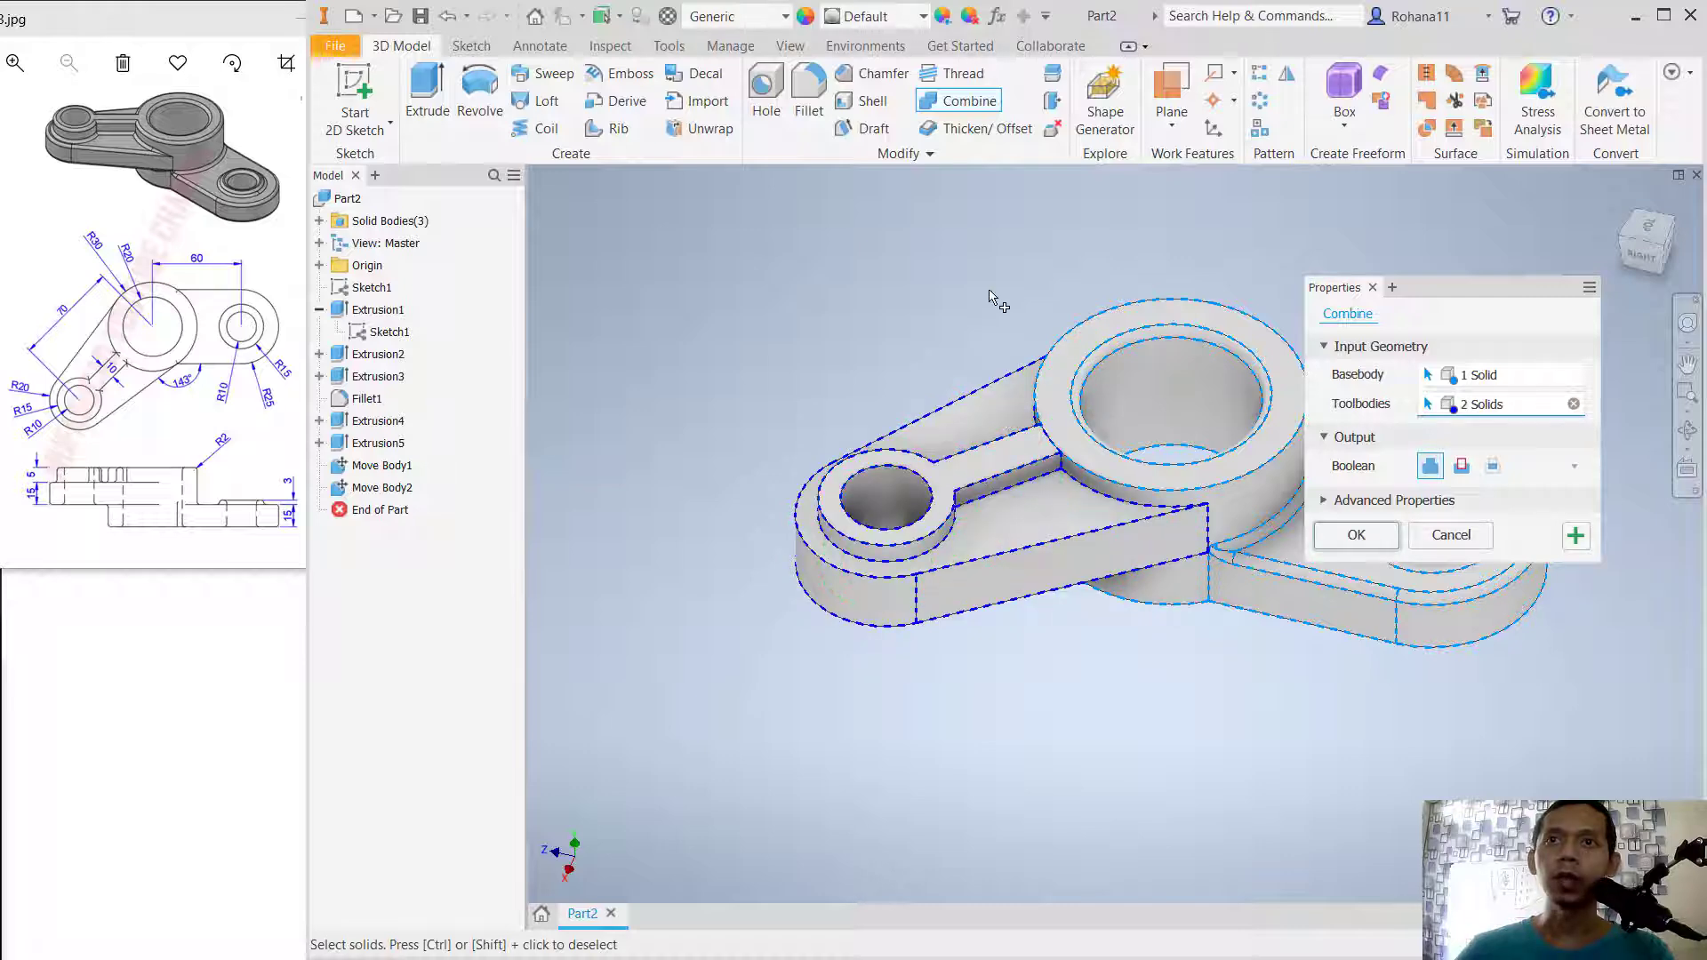
pyautogui.click(1356, 535)
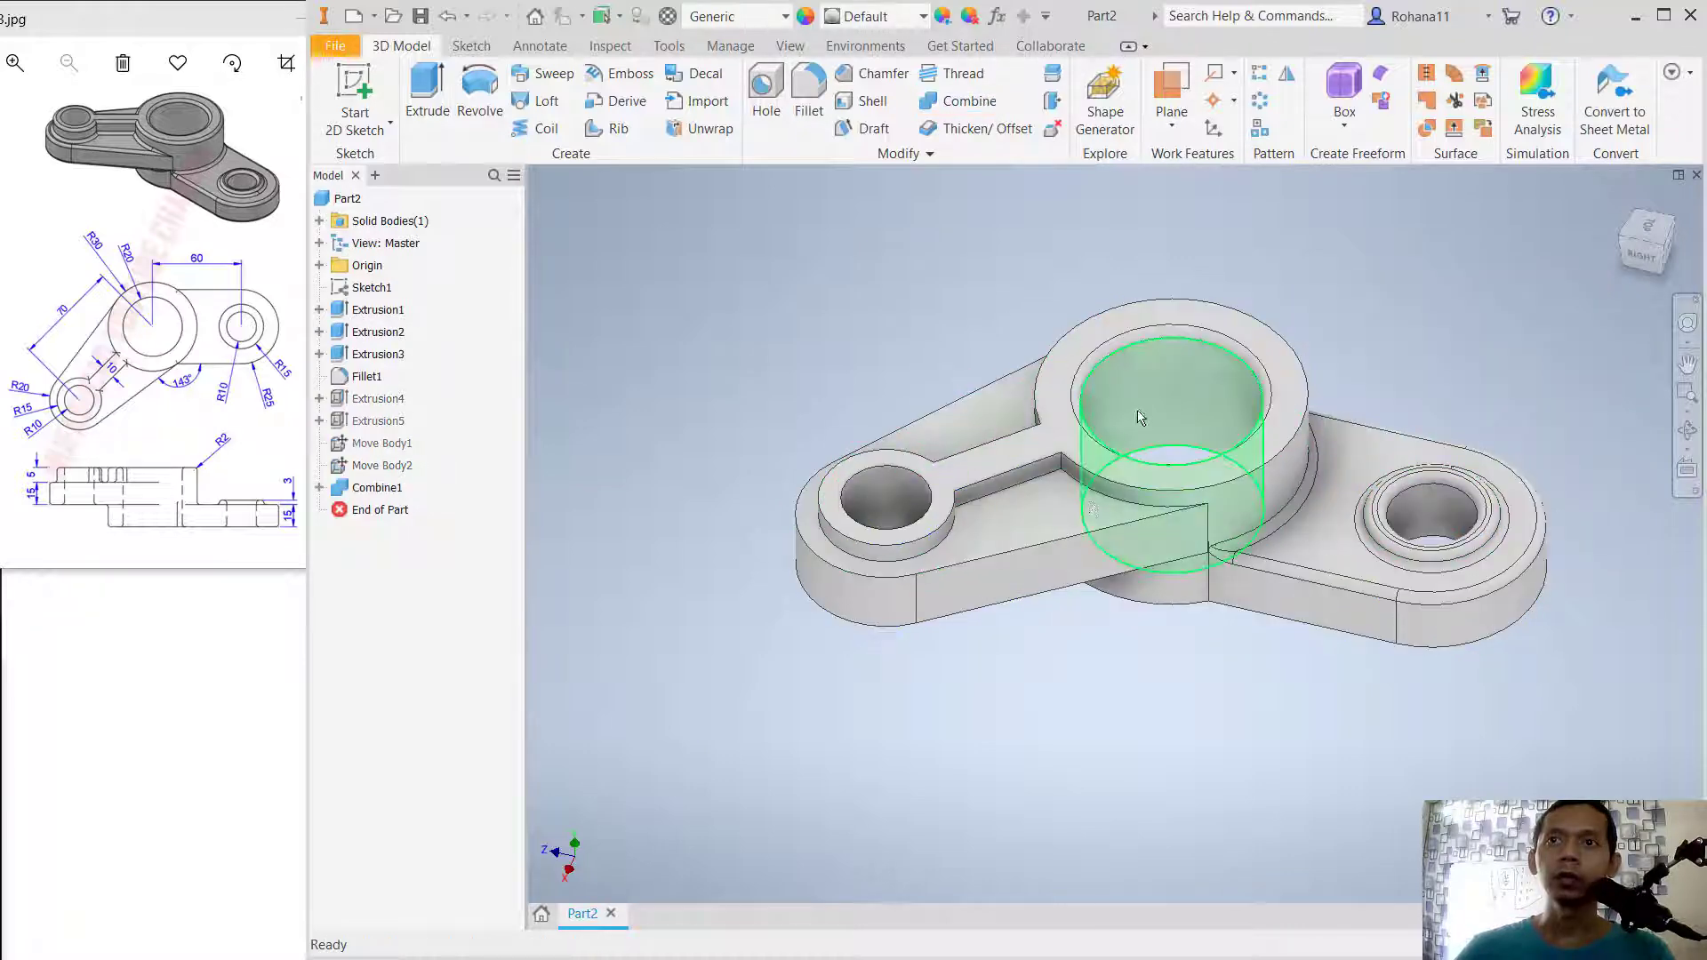
# Step: Fillet by loop at 2 mm the raised hub-rib-ring face's outline, the left arm's base top face outline and the left hole's upper rim
pyautogui.moveTo(1355, 357); pyautogui.dragTo(1280, 413, button='middle')
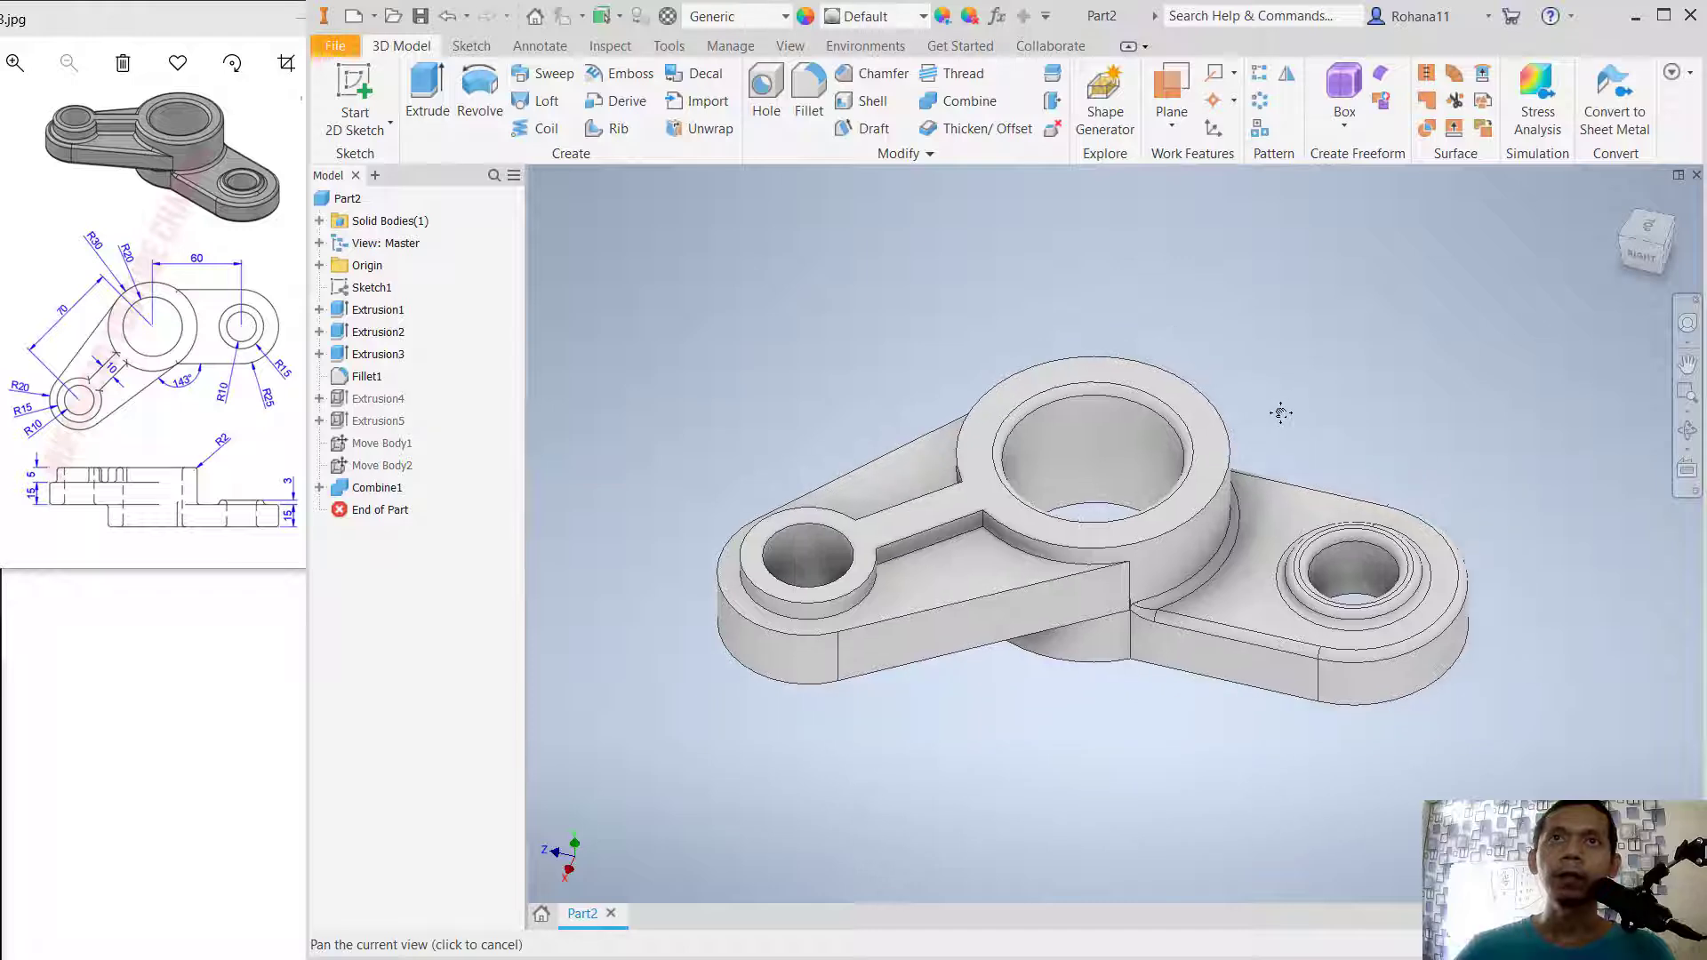
pyautogui.click(811, 87)
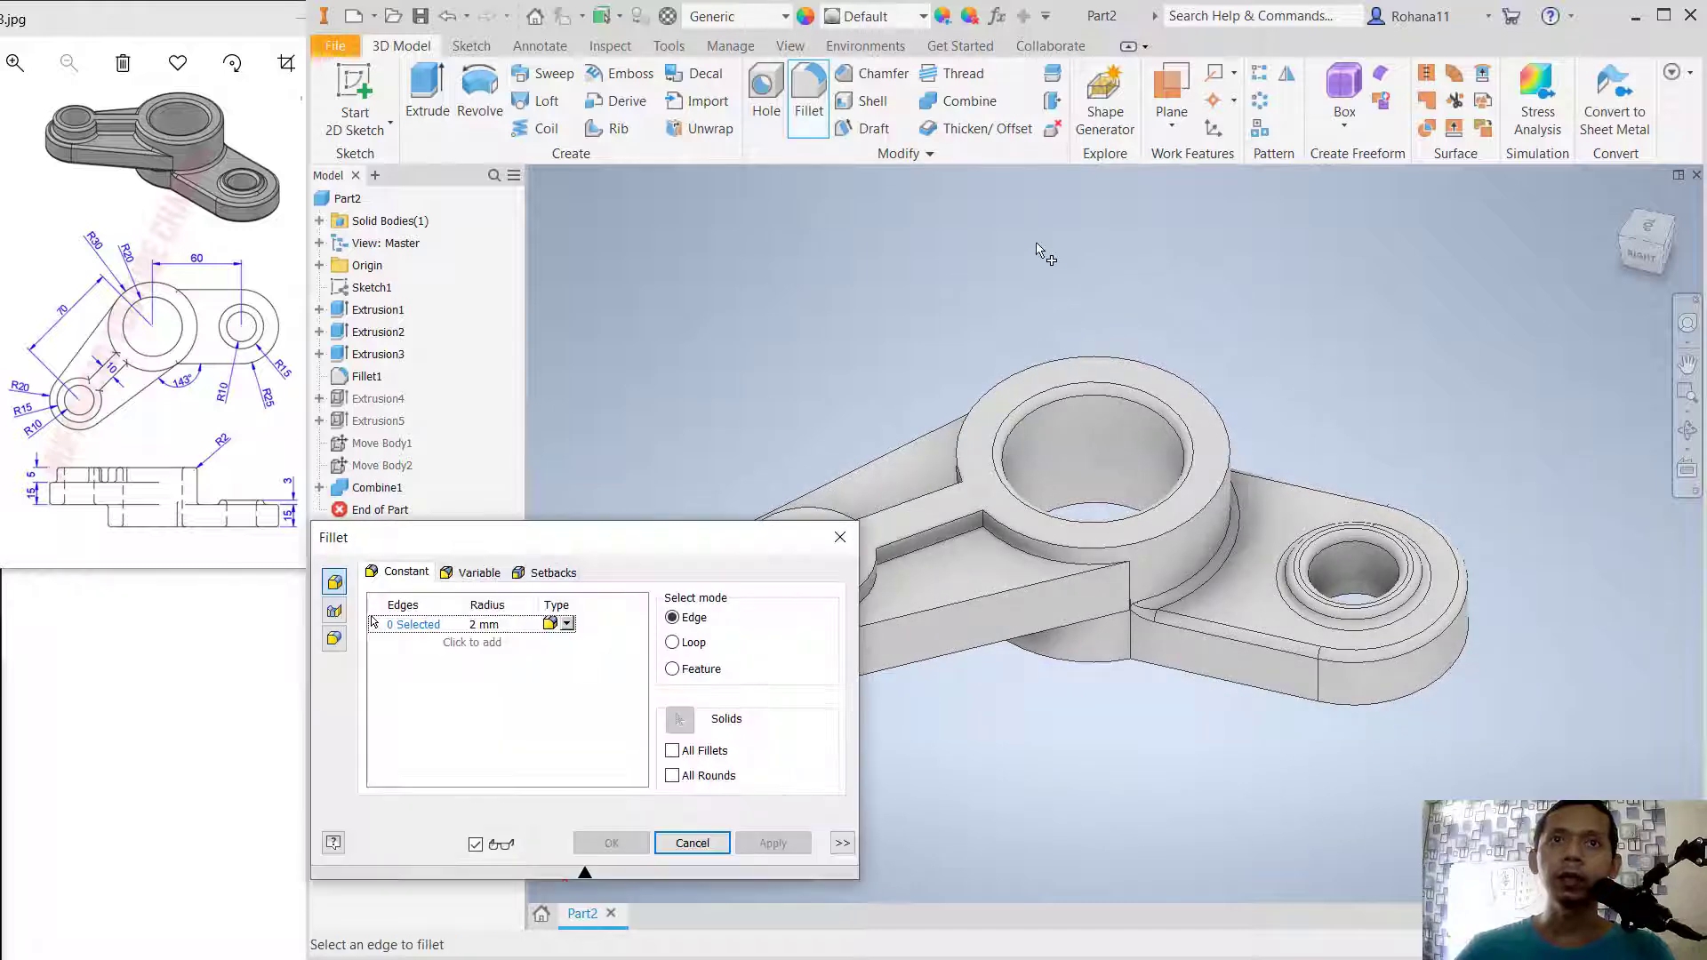
pyautogui.click(673, 643)
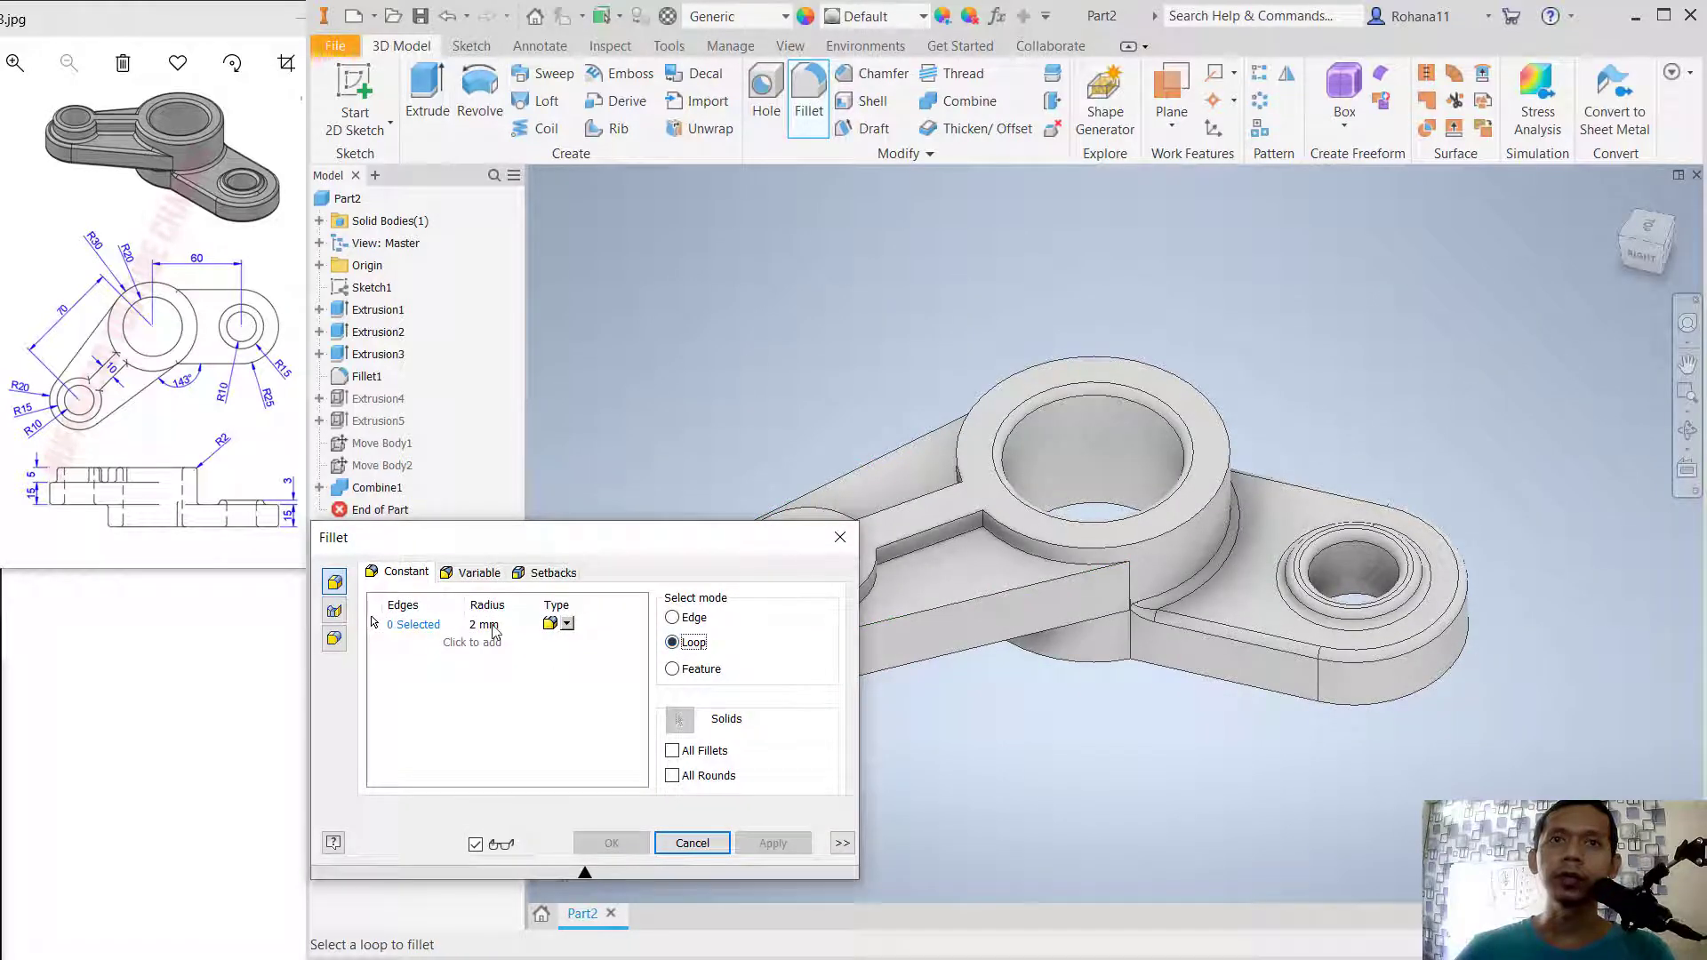
pyautogui.click(1184, 376)
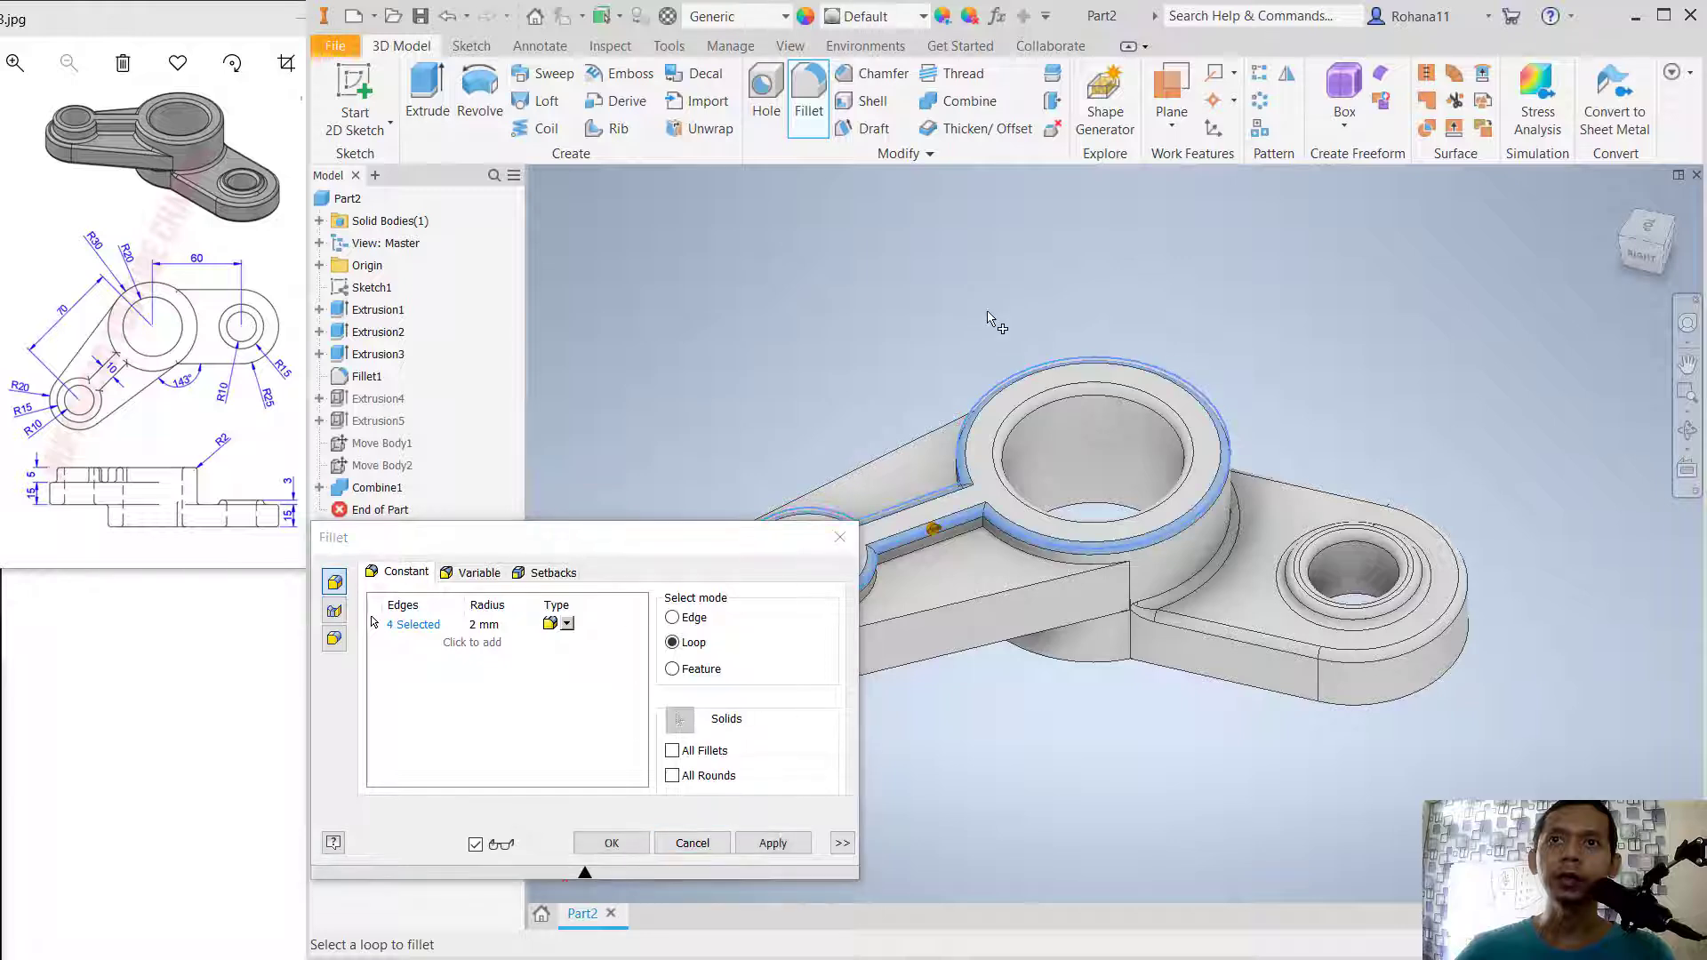
pyautogui.moveTo(994, 314); pyautogui.dragTo(1182, 258, button='middle')
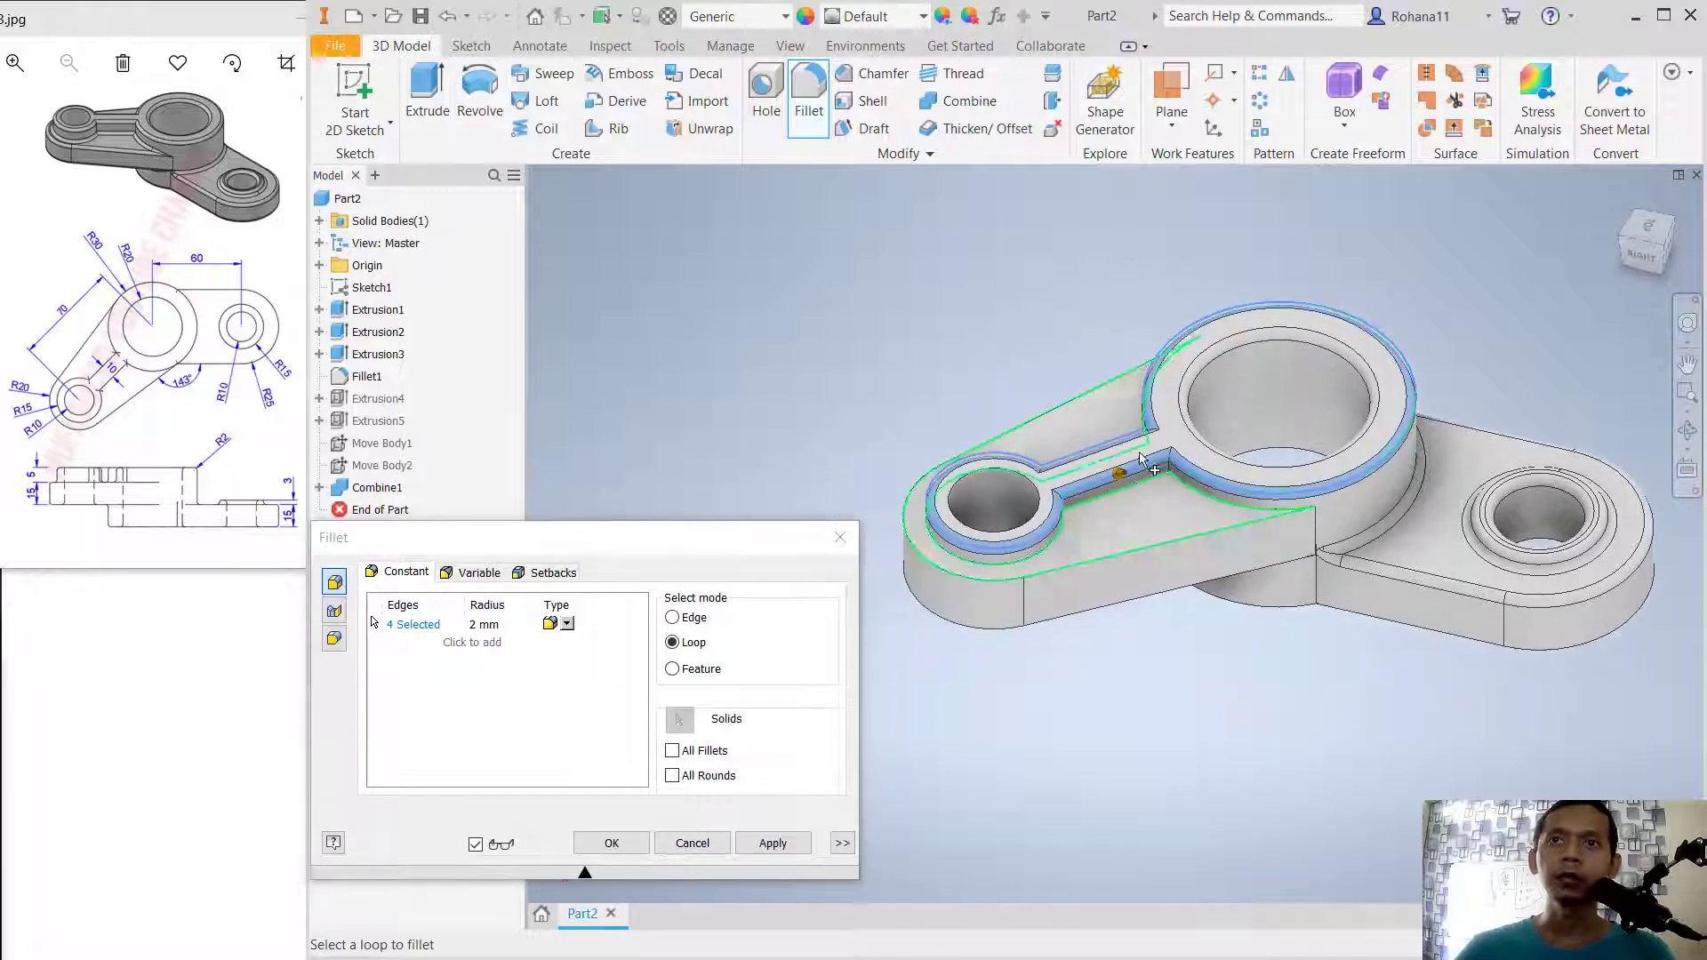
pyautogui.click(1122, 499)
pyautogui.moveTo(1462, 307); pyautogui.dragTo(1426, 324, button='middle')
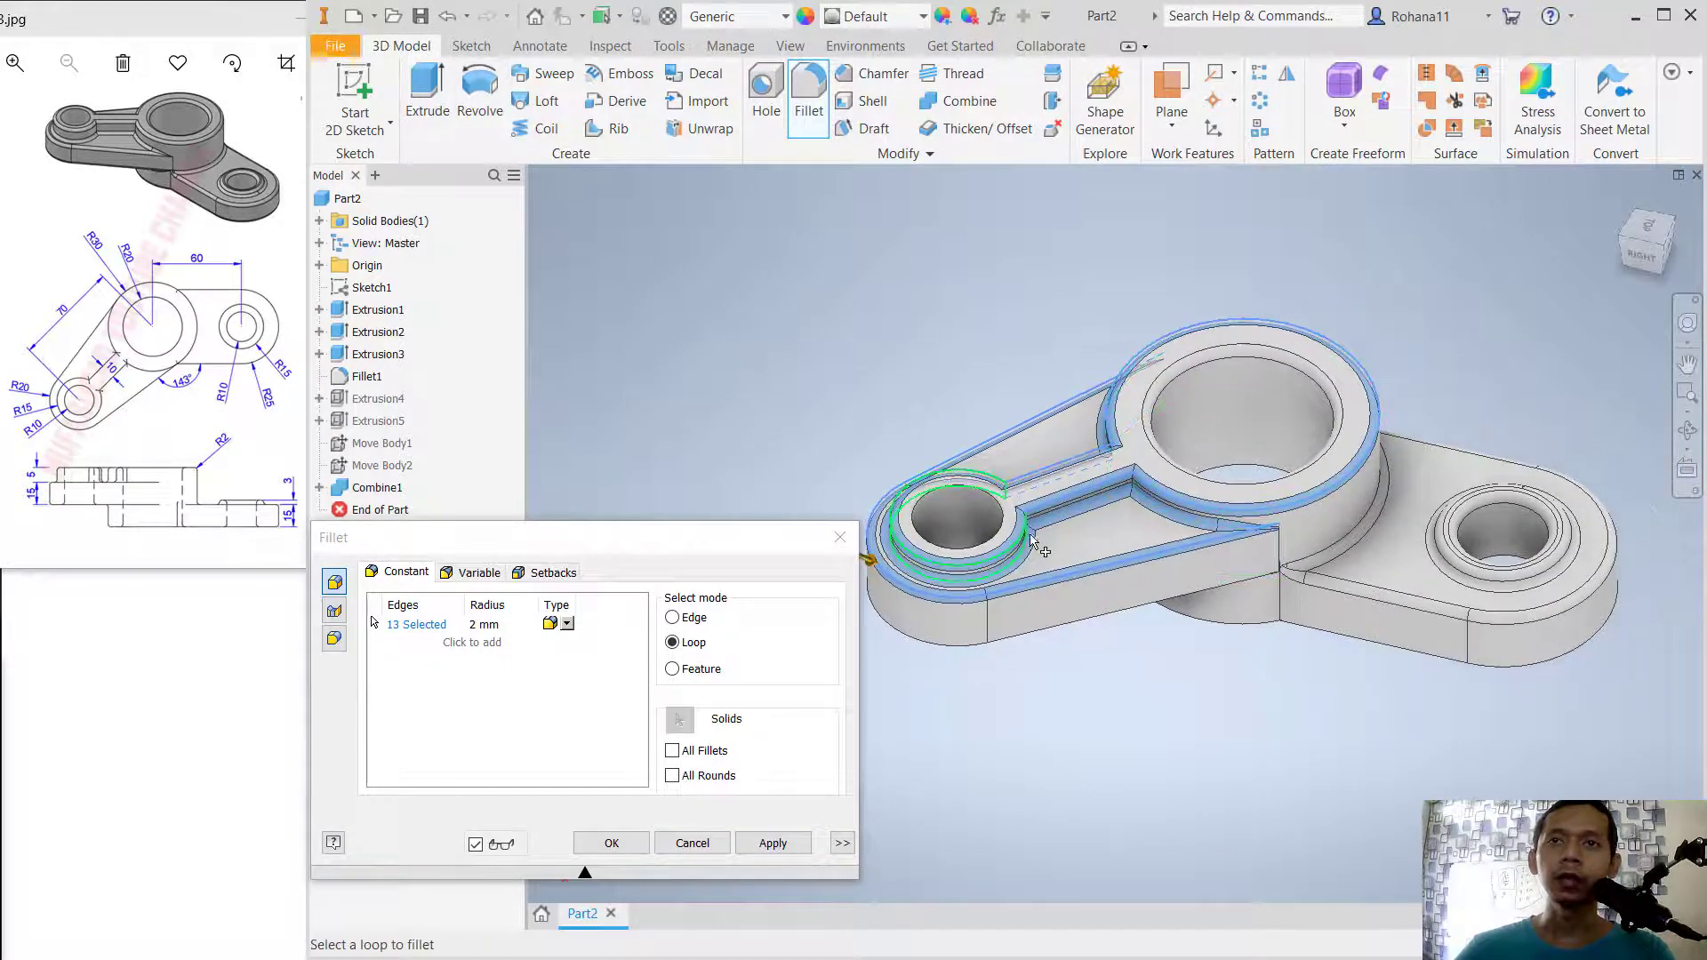
pyautogui.click(994, 538)
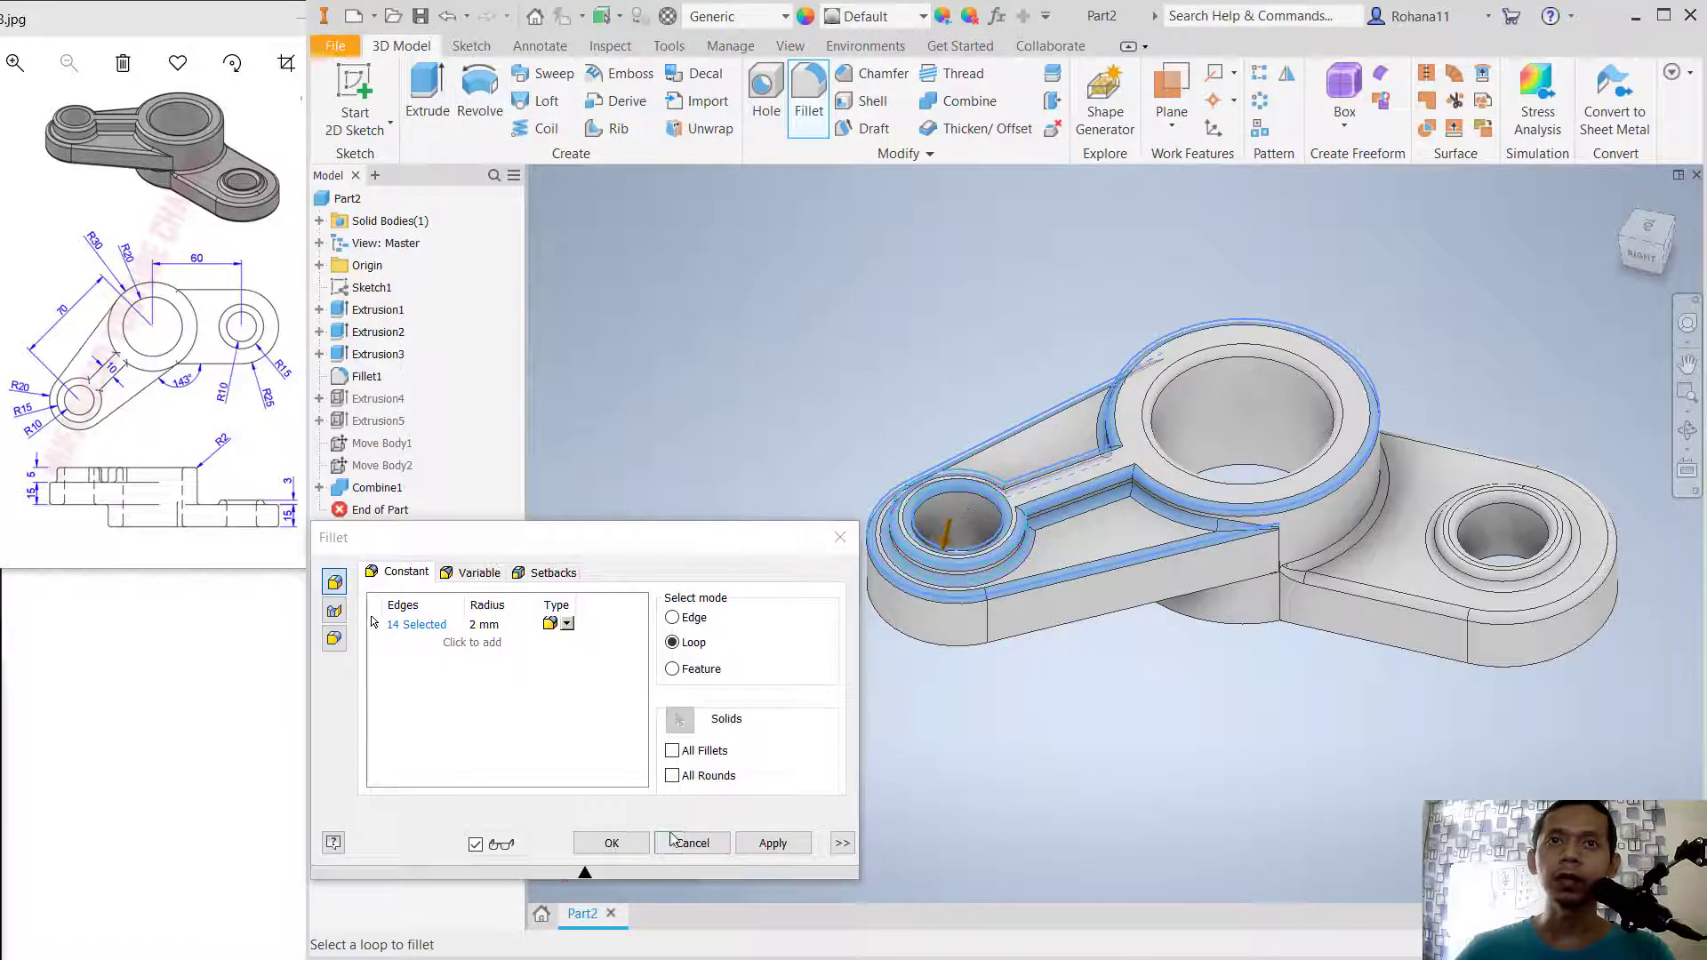
pyautogui.click(773, 842)
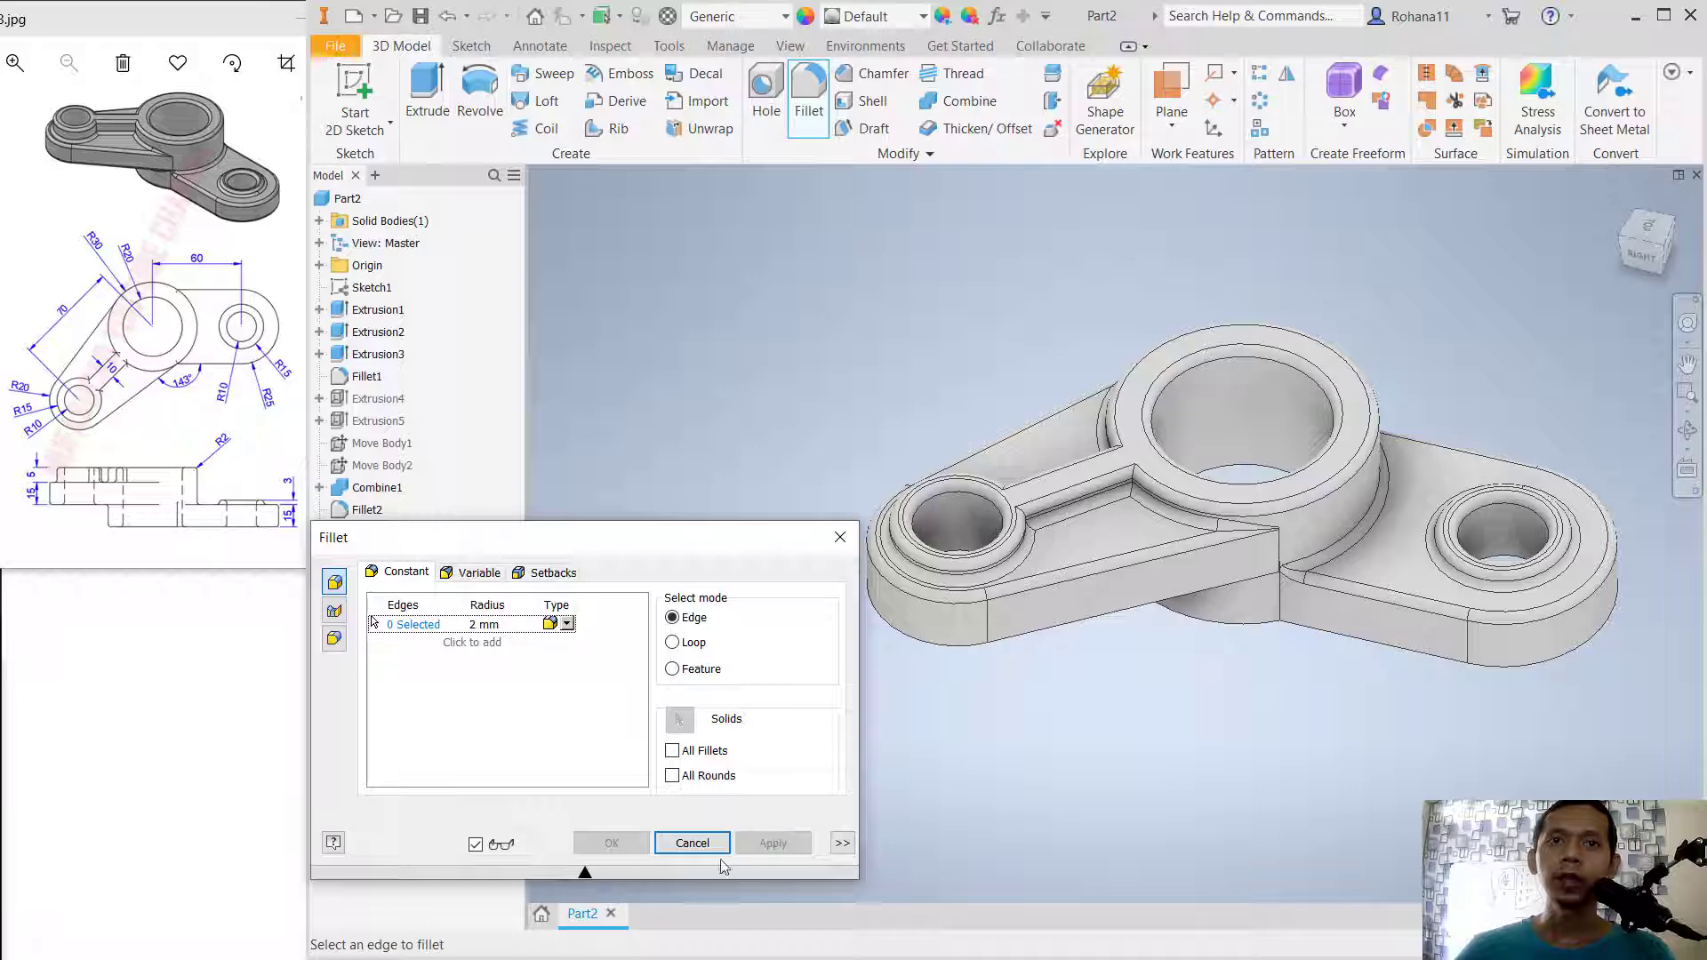
pyautogui.click(691, 843)
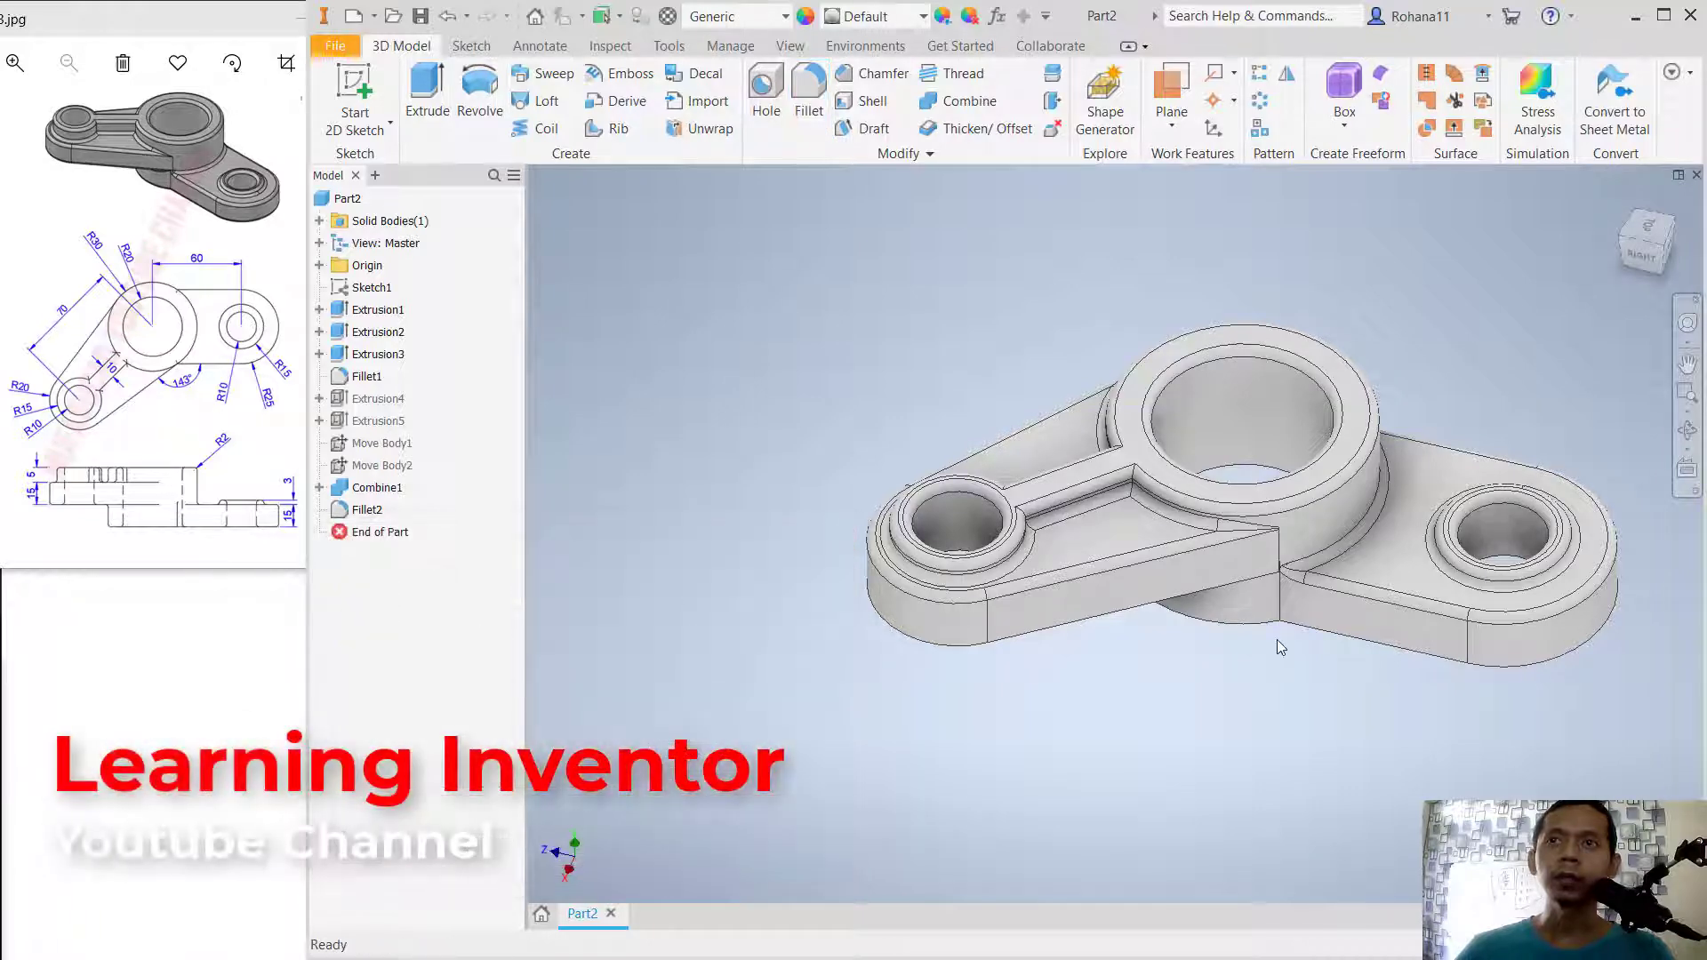